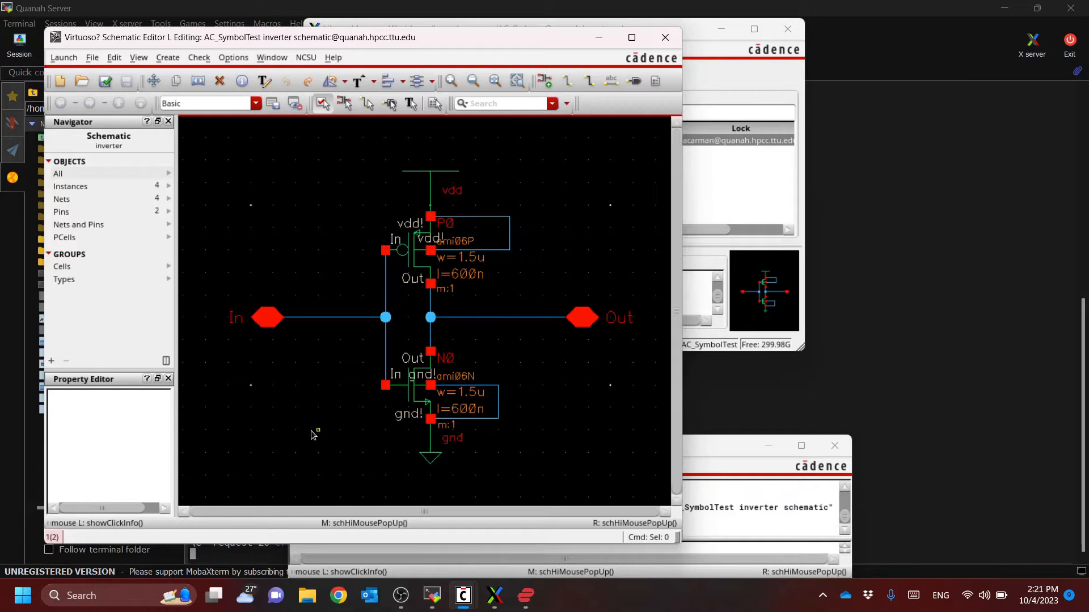
Maximize the inverter schematic window and fit the whole circuit in it
{"action": "key", "text": "w"}
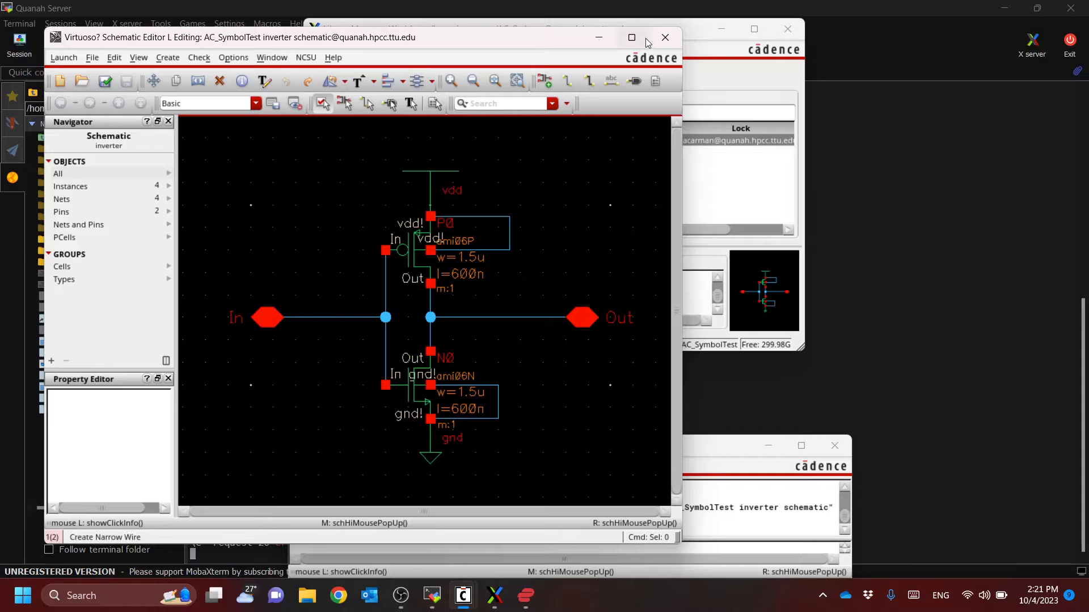
{"action": "left_click", "coordinate": [631, 37]}
{"action": "key", "text": "Escape"}
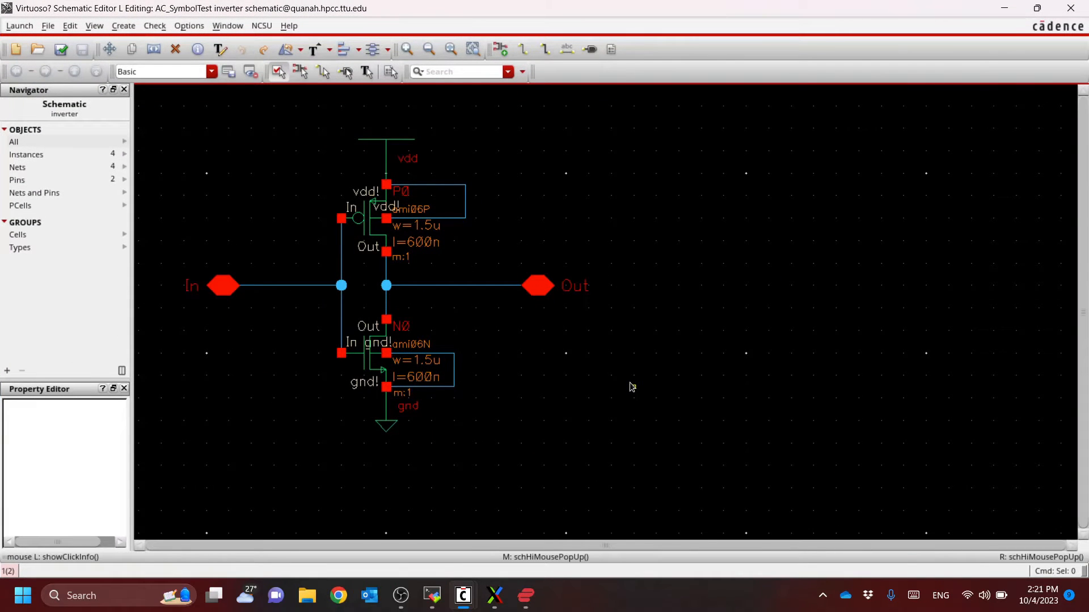
{"action": "key", "text": "f"}
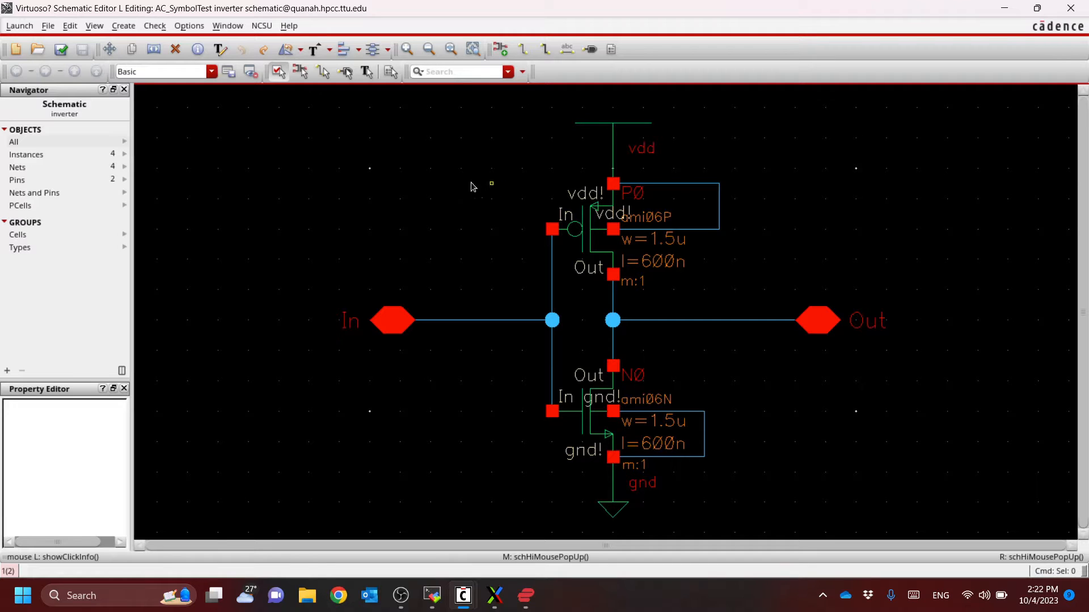
Create a cellview from the inverter's schematic view, with view name symbol and data type schematicSymbol
{"action": "left_click", "coordinate": [130, 26]}
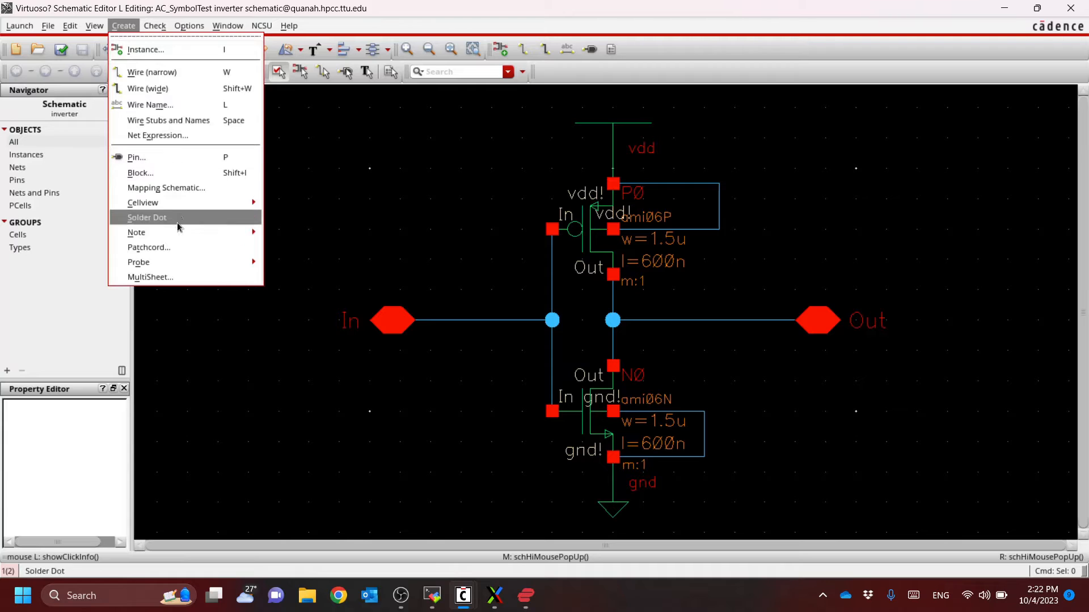
{"action": "mouse_move", "coordinate": [168, 207]}
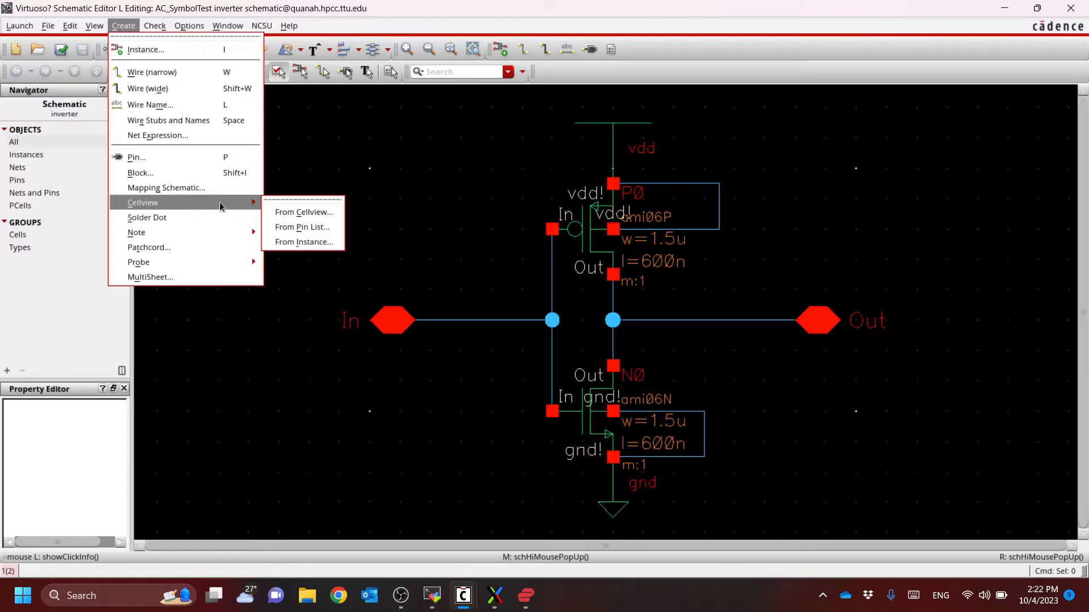
{"action": "left_click", "coordinate": [301, 214]}
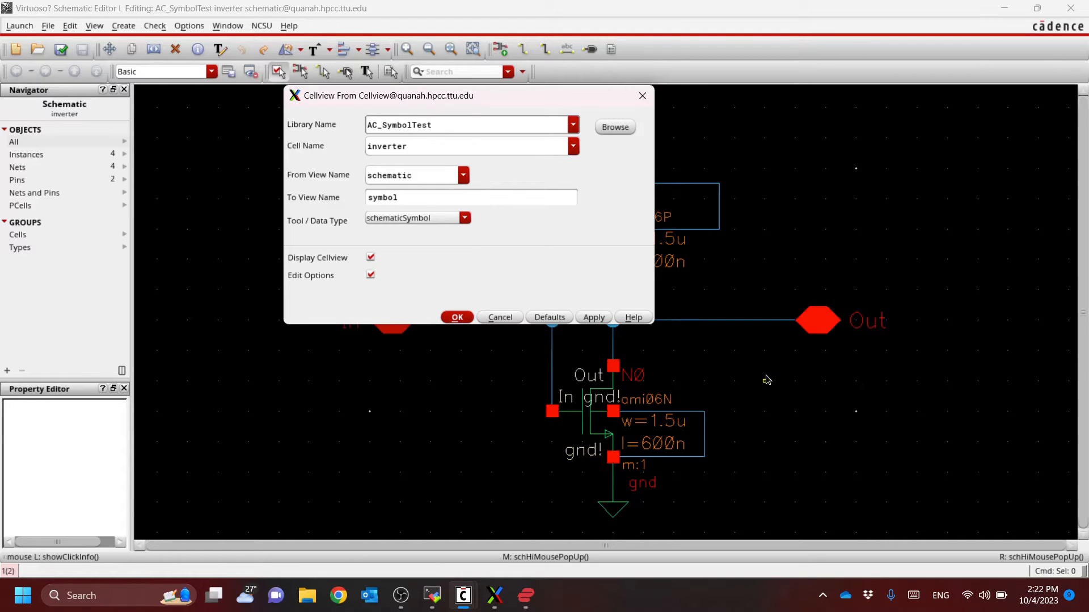
{"action": "double_click", "coordinate": [401, 196]}
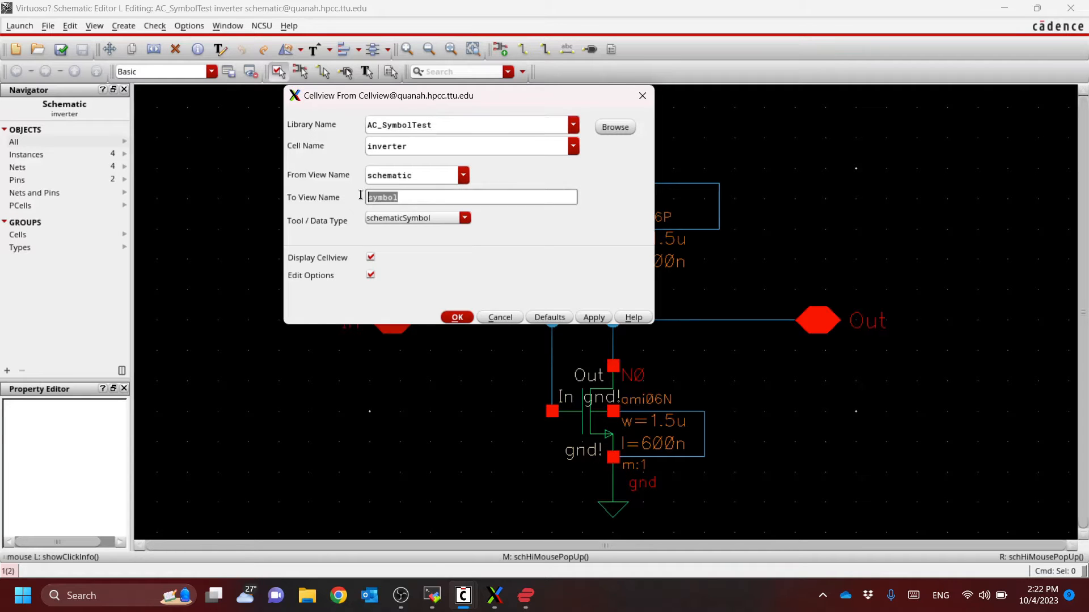
{"action": "left_click", "coordinate": [433, 222]}
{"action": "left_click", "coordinate": [433, 222]}
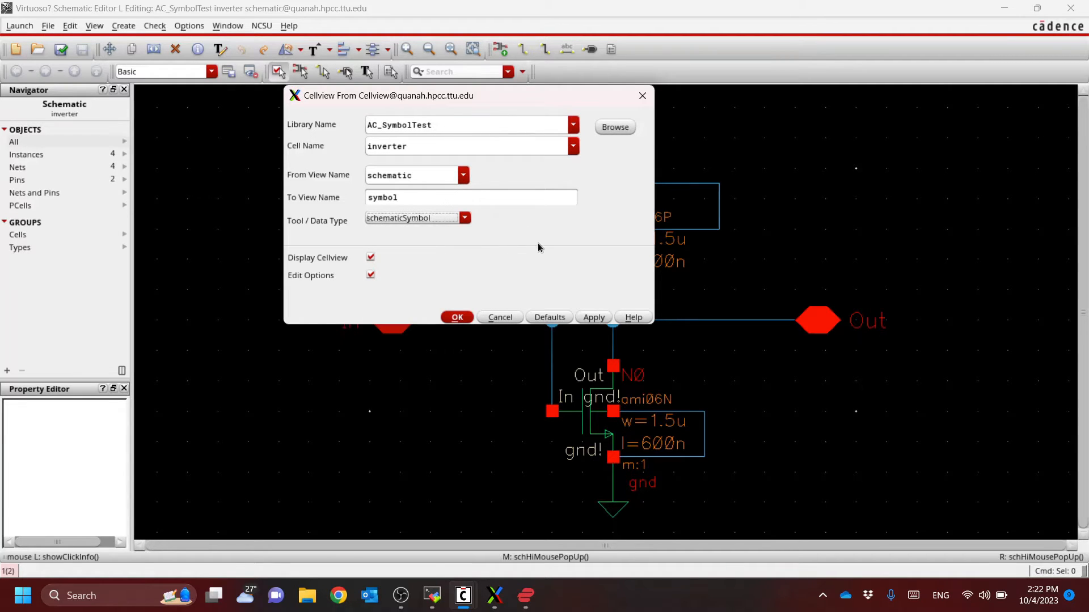
{"action": "left_click", "coordinate": [456, 318]}
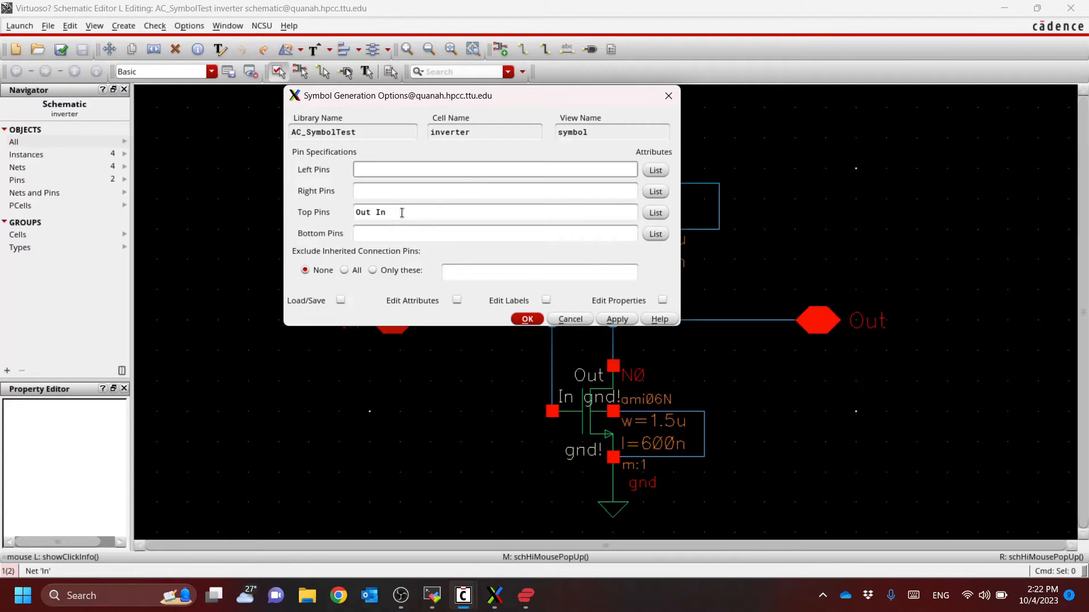
Move the Symbol Generation Options dialog aside to uncover the inverter's transistors and output pin
{"action": "left_click_drag", "start_coordinate": [399, 213], "coordinate": [348, 216]}
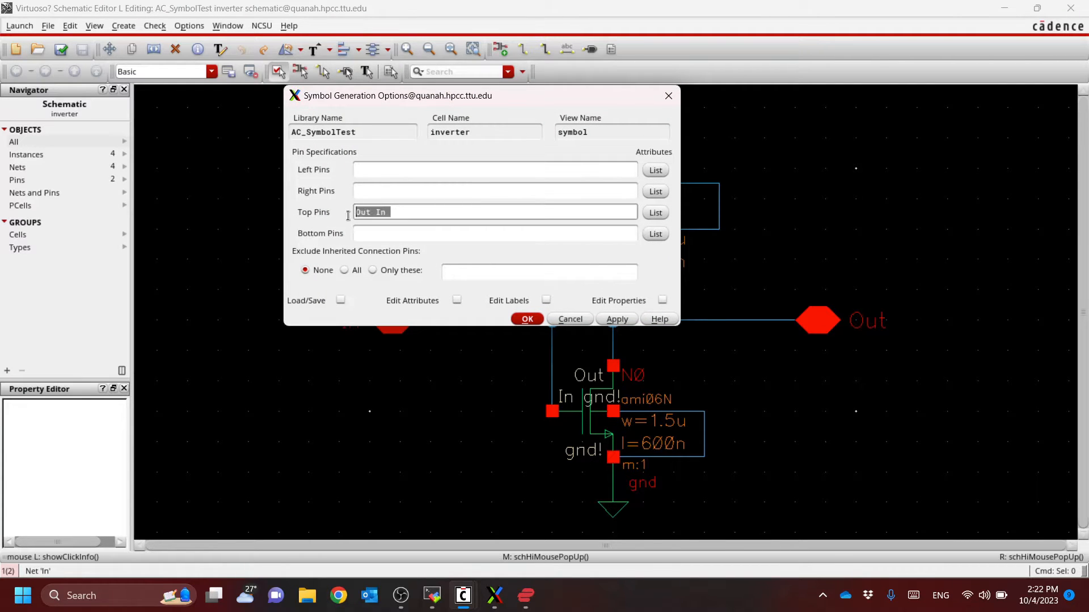
{"action": "left_click", "coordinate": [403, 212]}
{"action": "left_click_drag", "start_coordinate": [536, 102], "coordinate": [375, 150]}
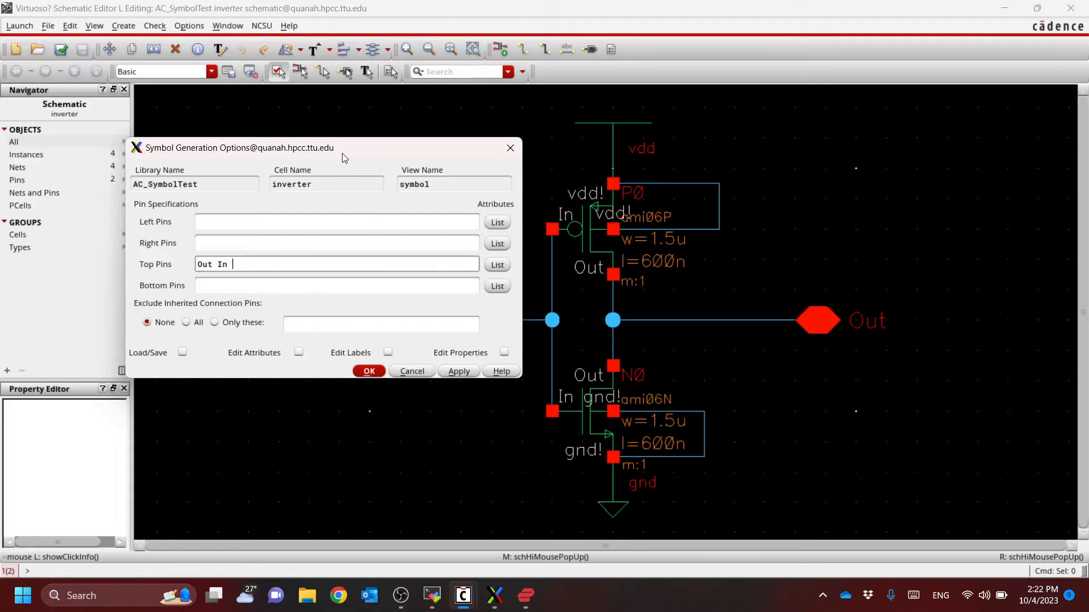
{"action": "left_click_drag", "start_coordinate": [346, 154], "coordinate": [359, 144]}
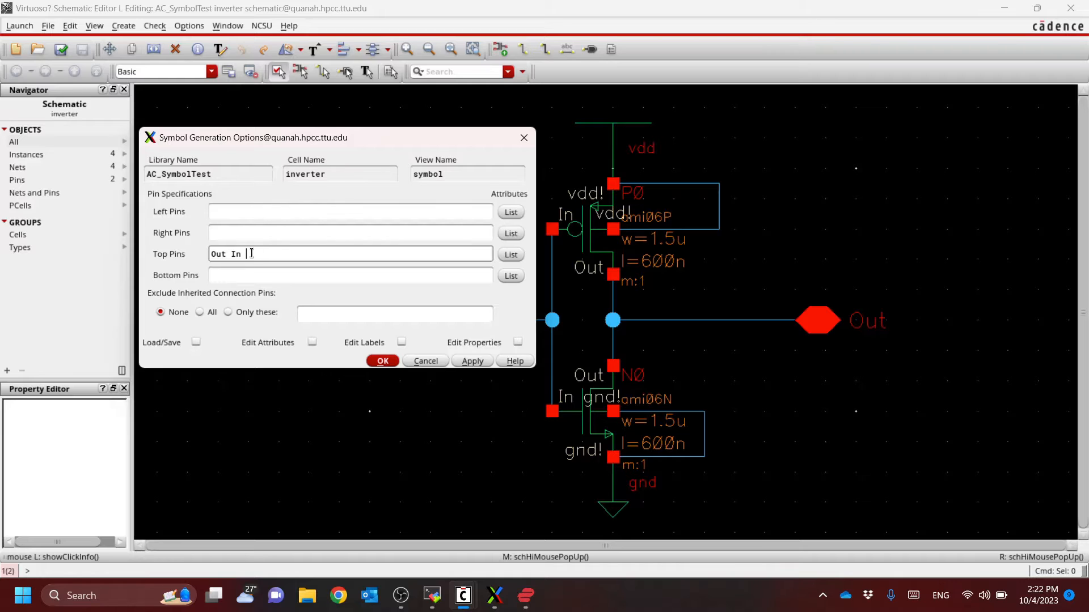
Assign In as the symbol's left pin and Out as its right pin, and clear the top pins
{"action": "left_click_drag", "start_coordinate": [252, 254], "coordinate": [210, 254]}
{"action": "left_click", "coordinate": [289, 254]}
{"action": "left_click", "coordinate": [273, 213]}
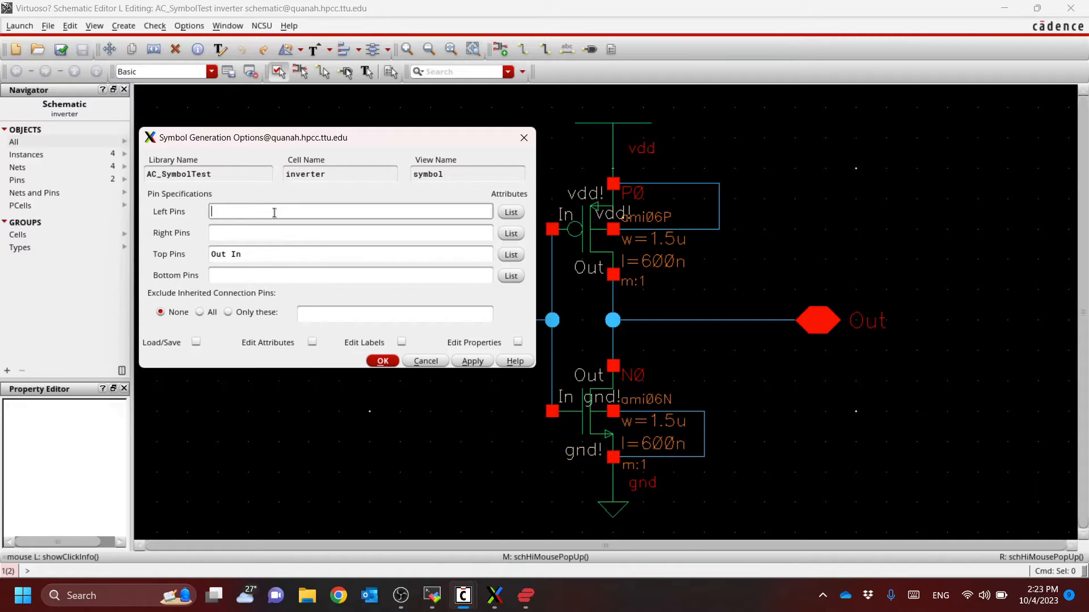
{"action": "type", "text": "In"}
{"action": "left_click", "coordinate": [303, 236]}
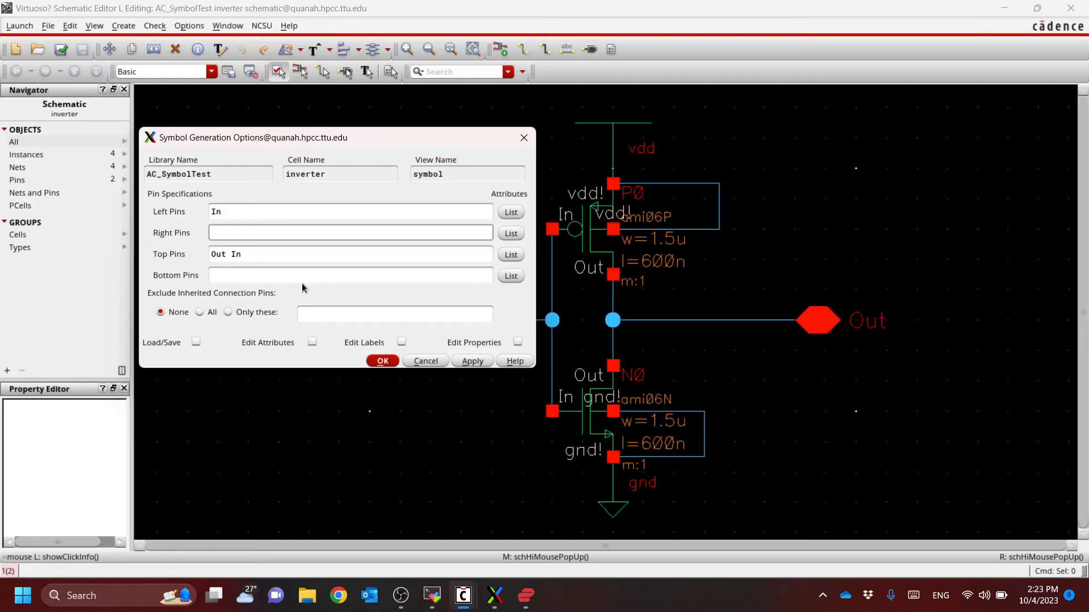
{"action": "type", "text": "Out"}
{"action": "key", "text": "Tab"}
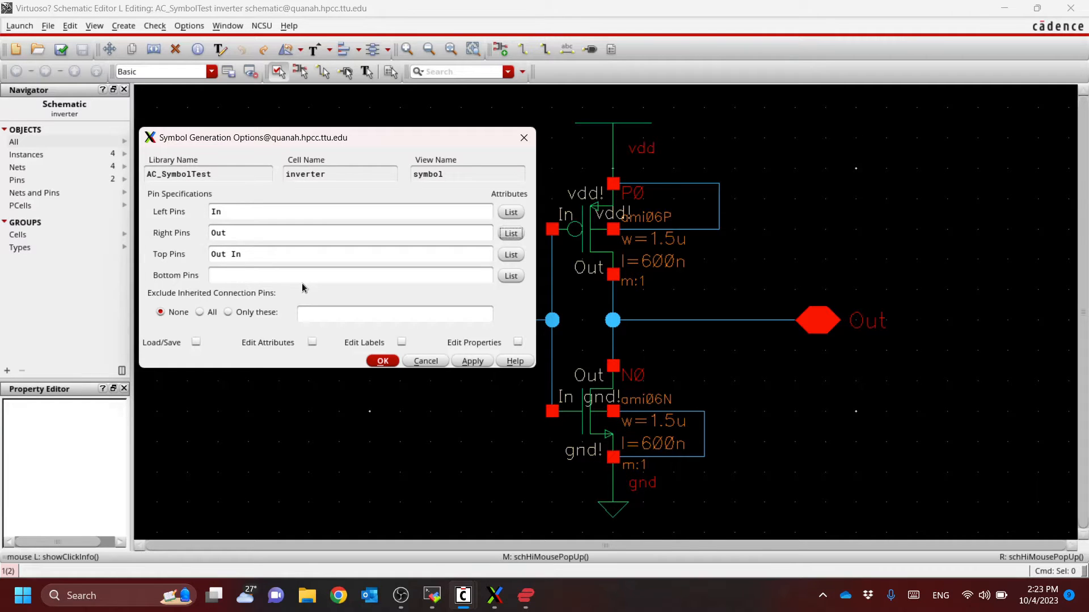
{"action": "key", "text": "Tab"}
{"action": "key", "text": "BackSpace"}
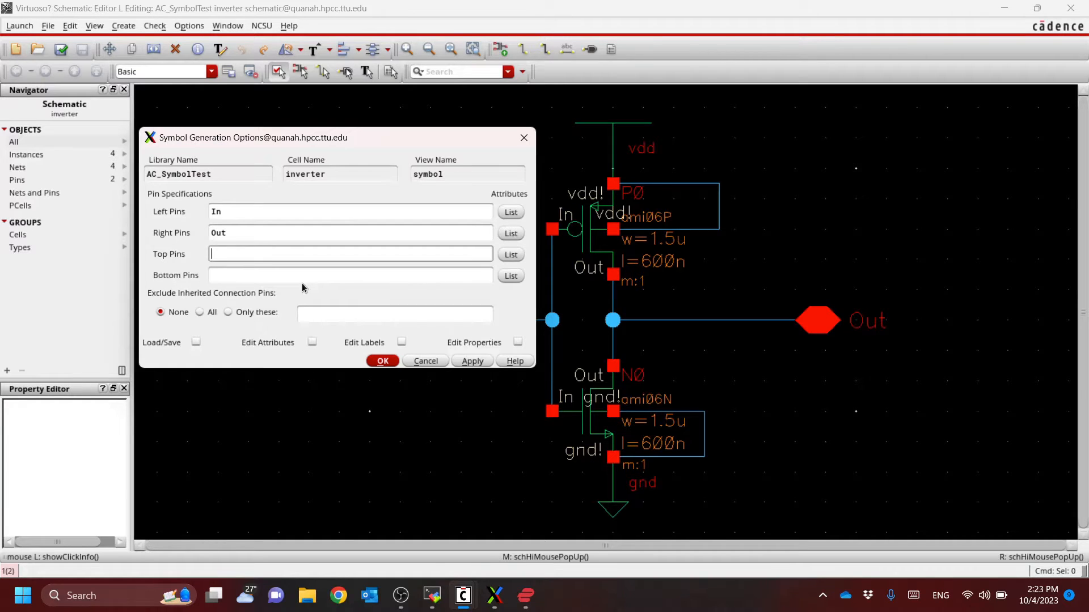
{"action": "type", "text": "vdd"}
{"action": "key", "text": "Tab"}
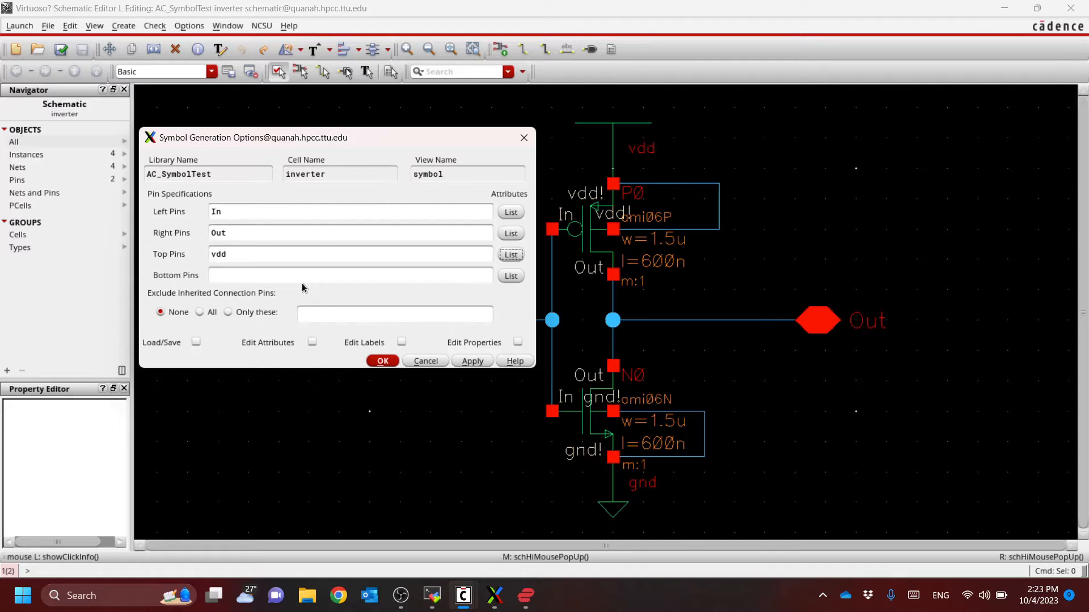
{"action": "key", "text": "Tab"}
{"action": "type", "text": "gnd"}
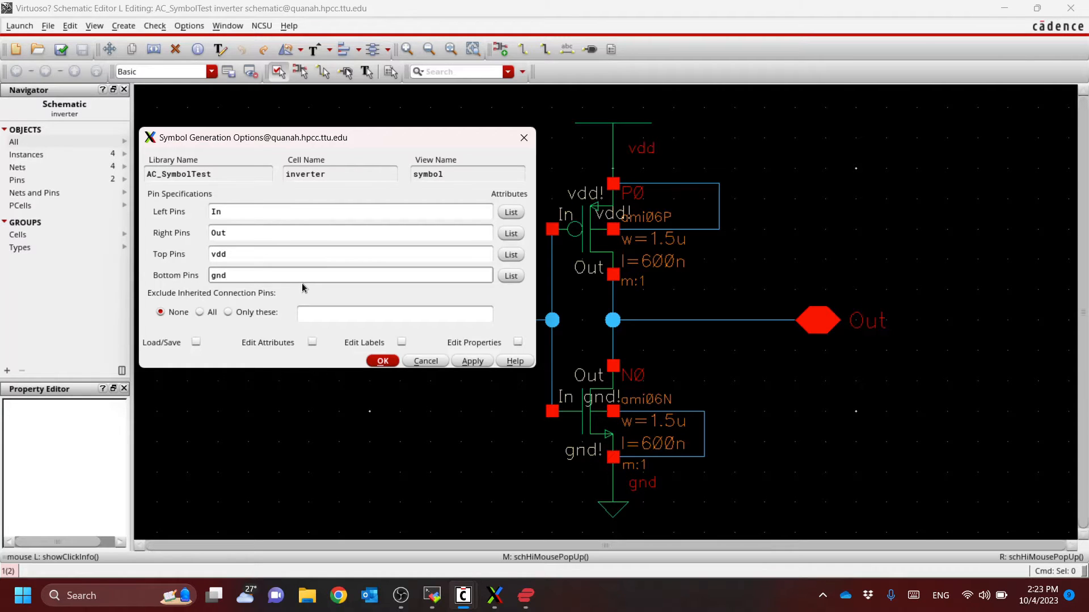
{"action": "key", "text": "BackSpace"}
{"action": "key", "text": "BackSpace"}
{"action": "key", "text": "BackSpace"}
{"action": "key", "text": "shift+Tab"}
{"action": "key", "text": "shift+Tab"}
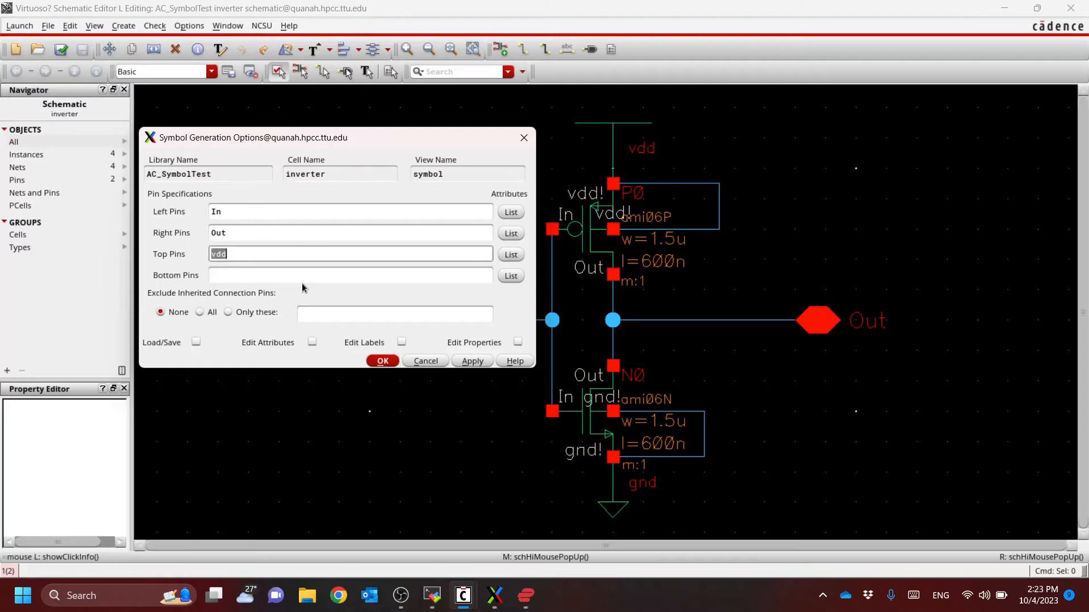
{"action": "key", "text": "BackSpace"}
{"action": "key", "text": "Tab"}
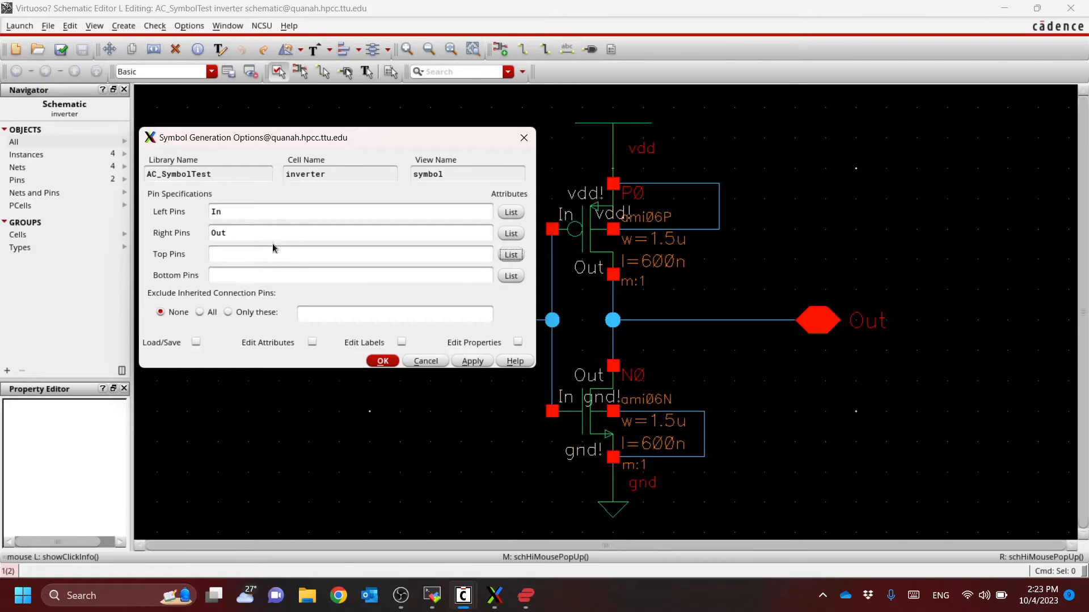
Generate the inverter symbol with the specified pins and accept overwriting the base cell CDF
{"action": "left_click", "coordinate": [259, 208]}
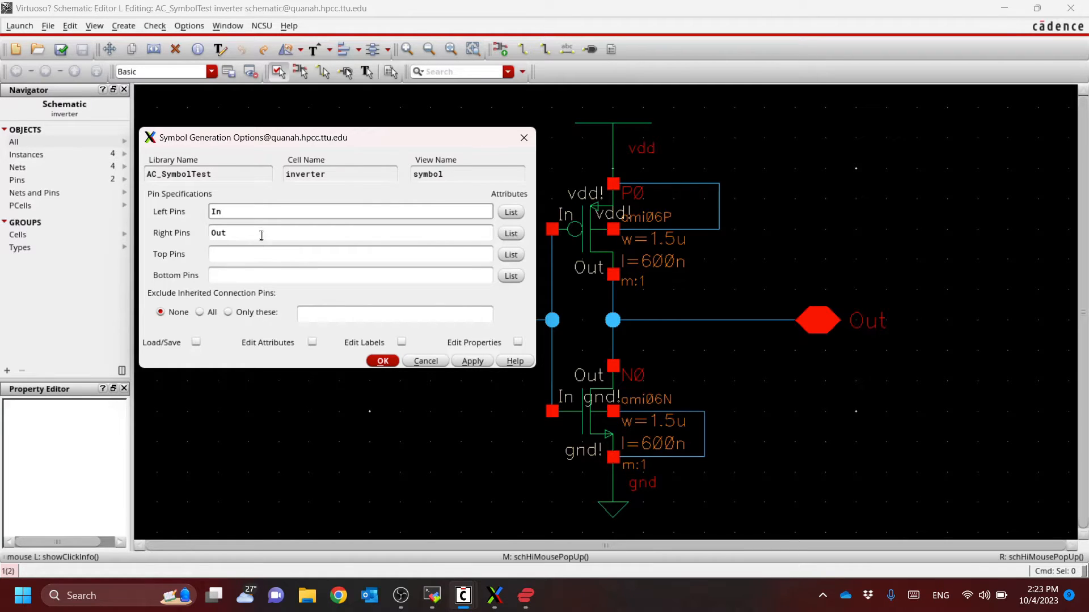
{"action": "left_click", "coordinate": [262, 233]}
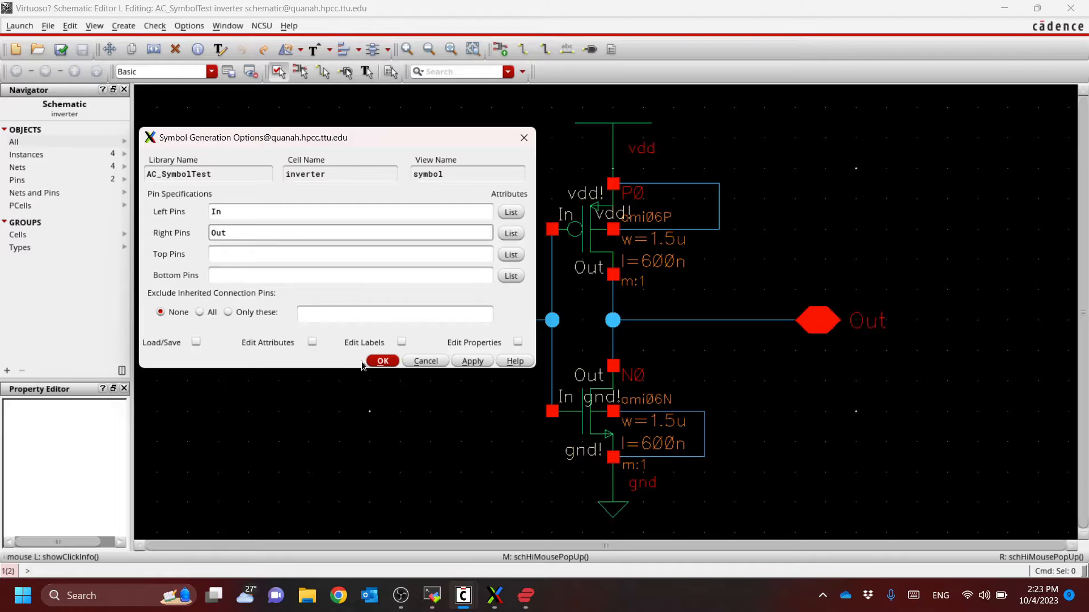
{"action": "left_click", "coordinate": [384, 362]}
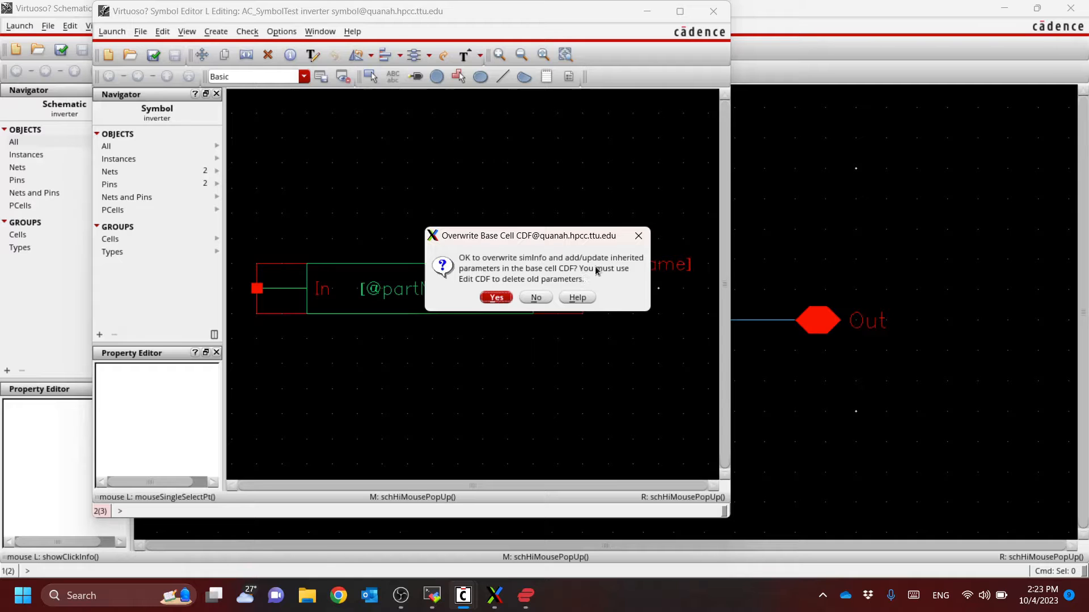
{"action": "left_click", "coordinate": [489, 302]}
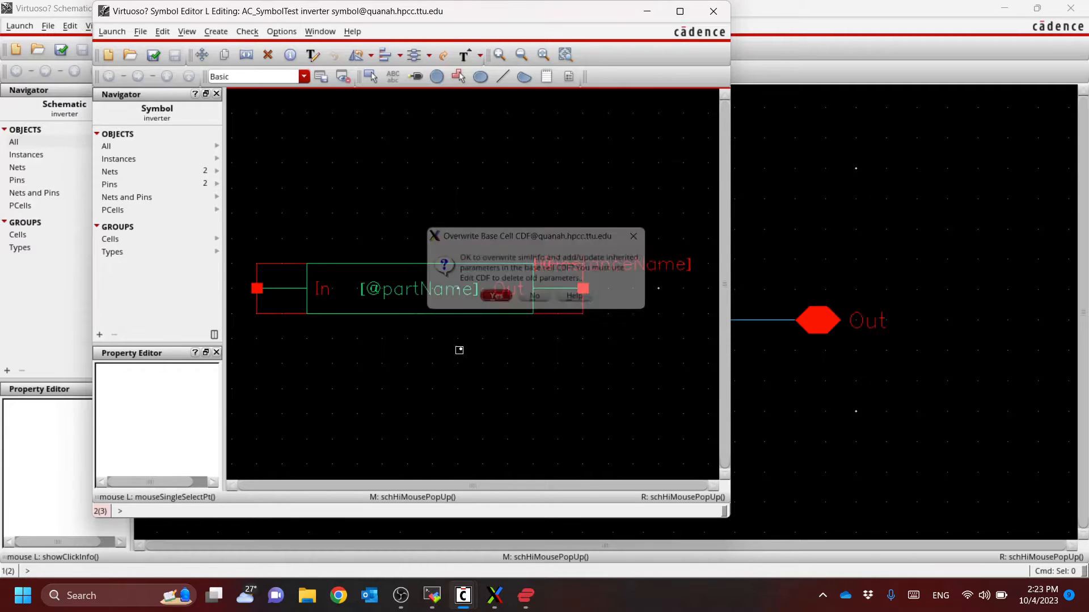
Maximize the symbol editor window and compare the generated symbol with the inverter schematic
{"action": "left_click", "coordinate": [683, 14]}
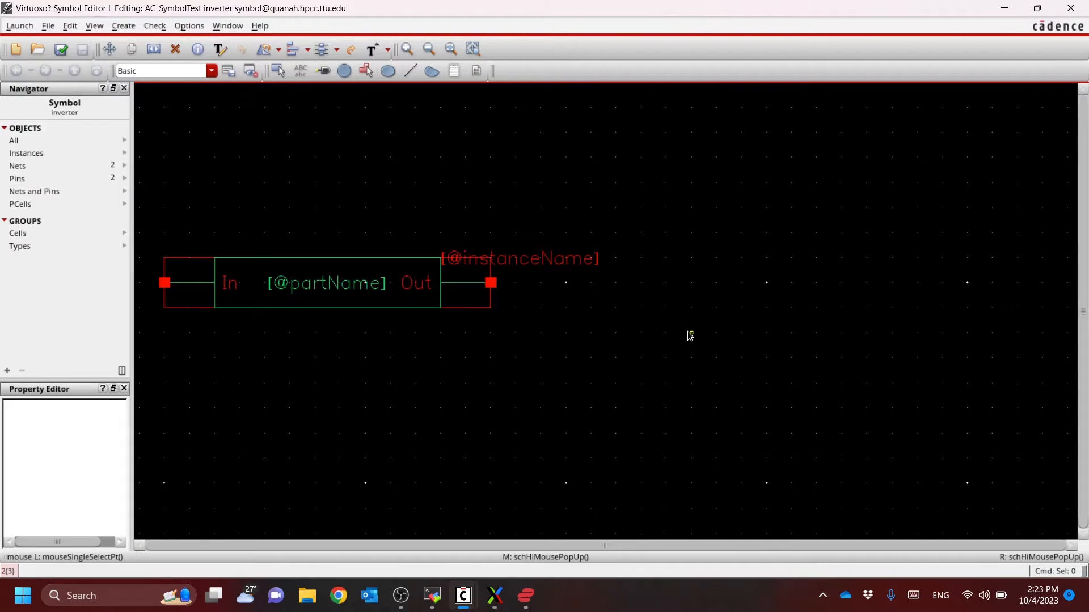
{"action": "key", "text": "f"}
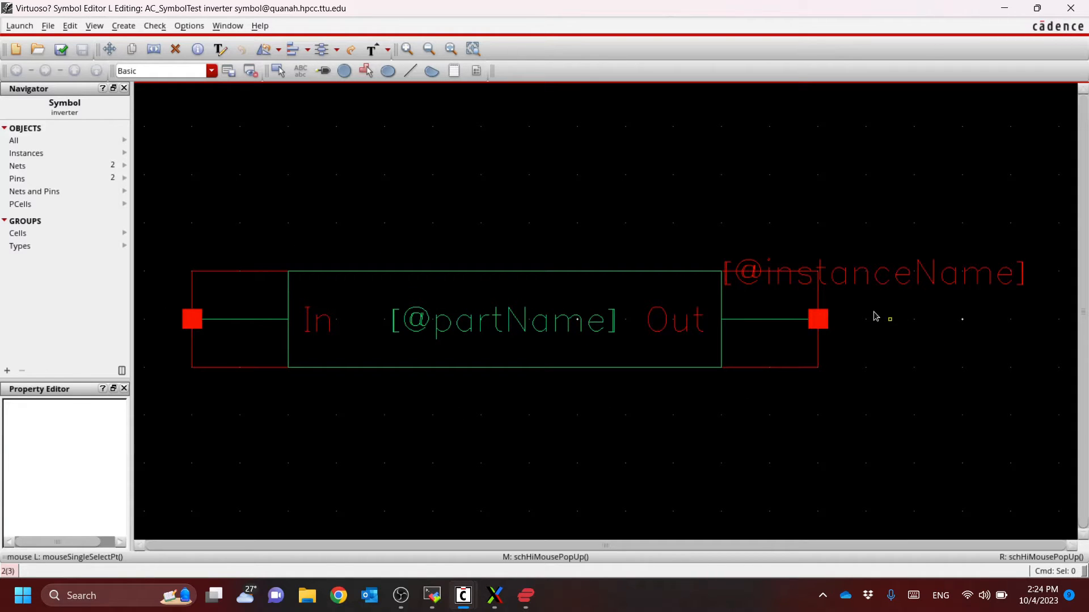
{"action": "key", "text": "alt+Tab"}
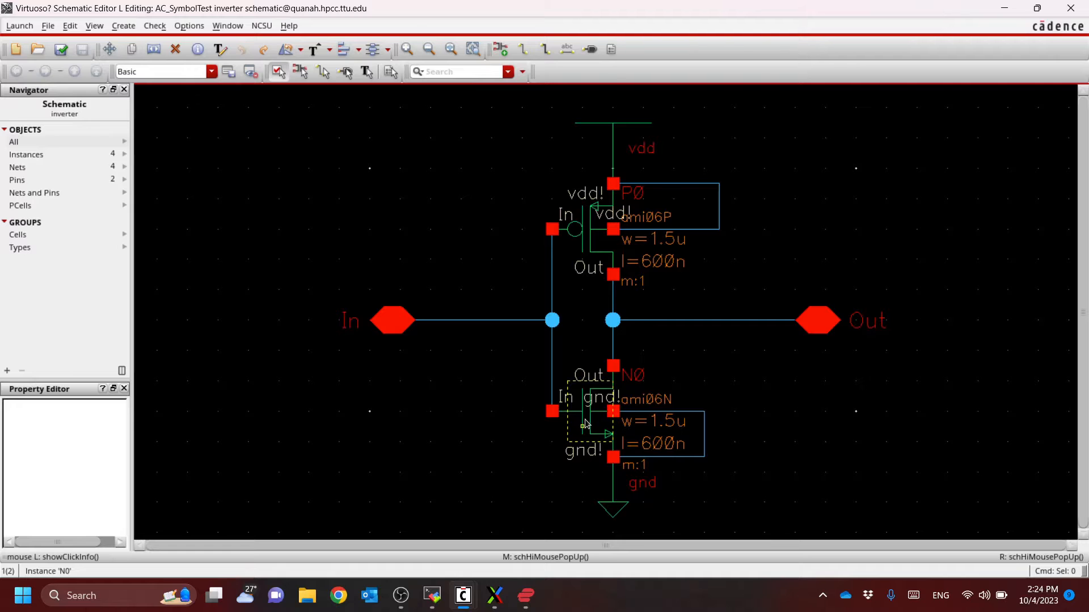
{"action": "key", "text": "alt+Tab"}
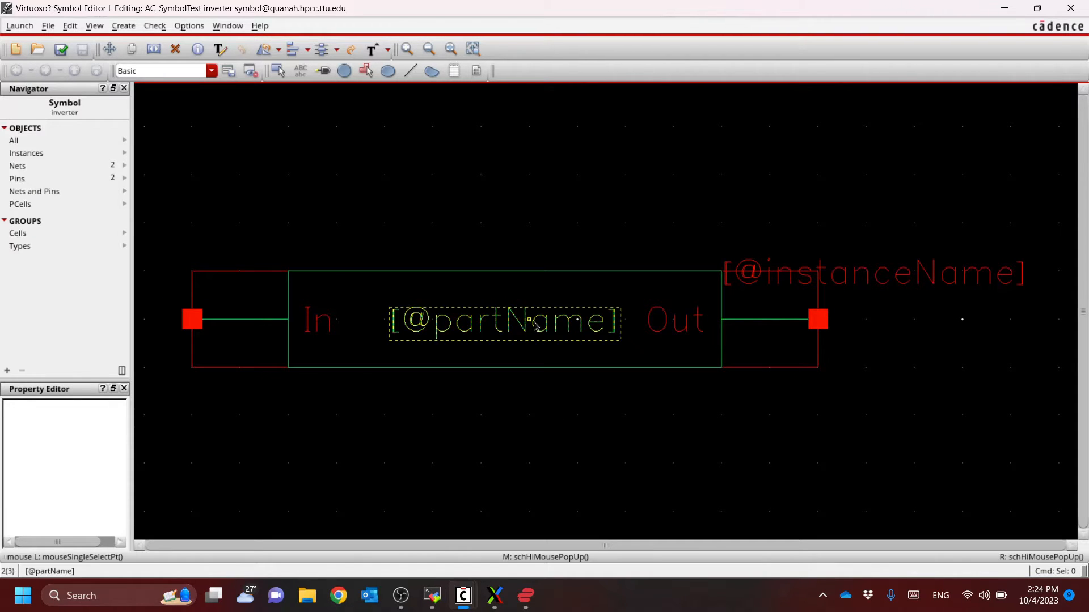
{"action": "left_click", "coordinate": [882, 275]}
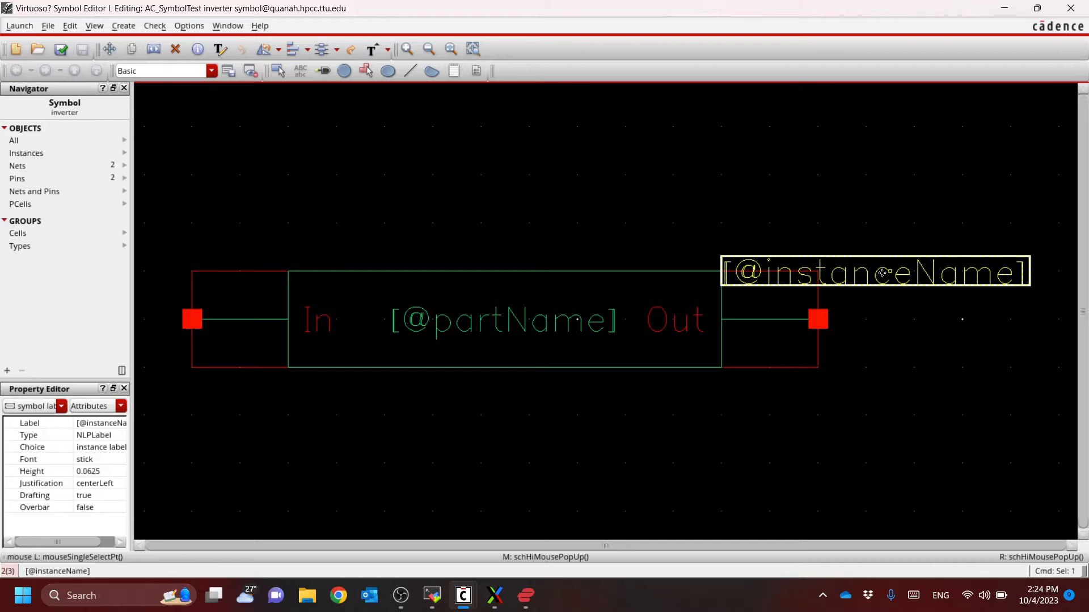
{"action": "key", "text": "m"}
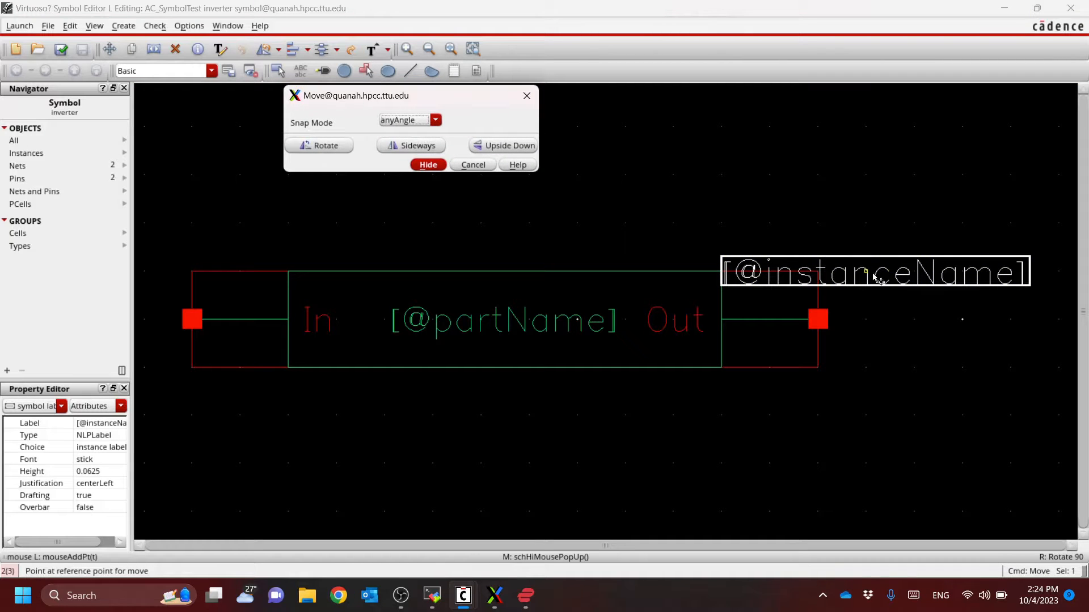
{"action": "left_click", "coordinate": [878, 278]}
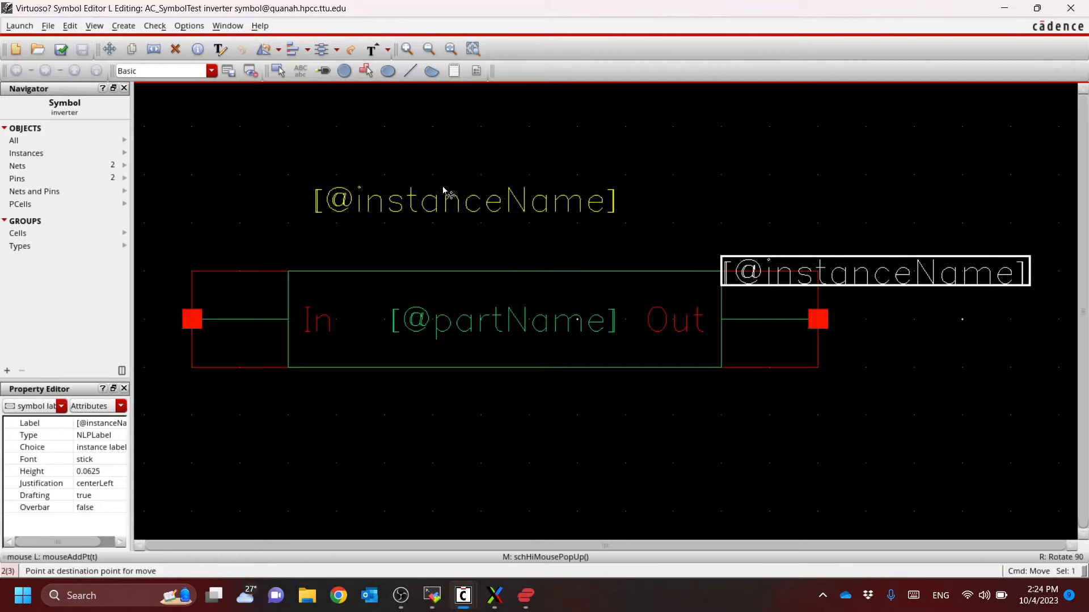
{"action": "left_click", "coordinate": [423, 244]}
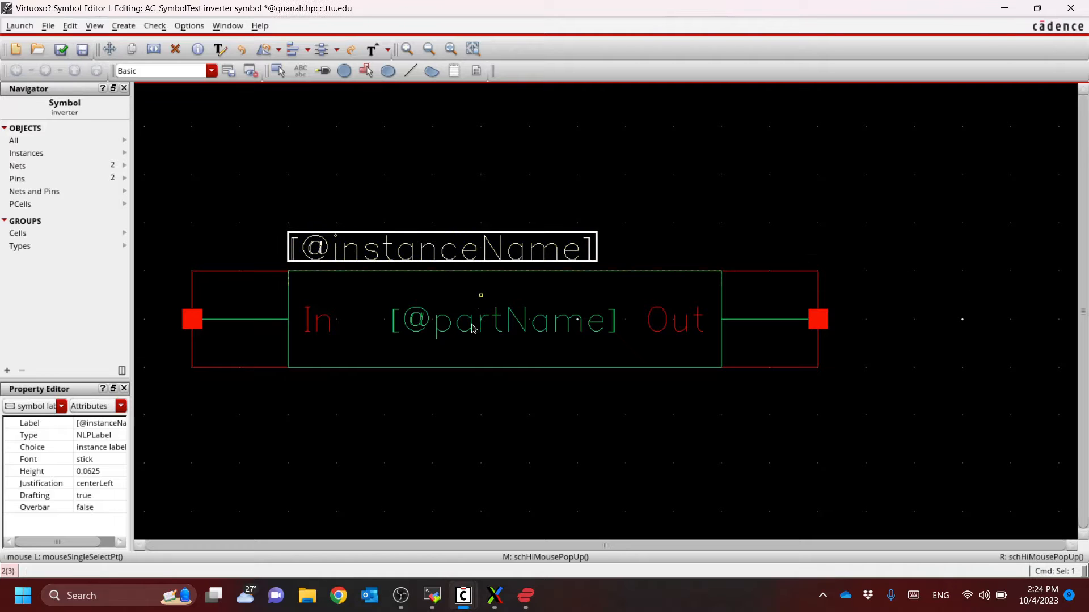
{"action": "left_click", "coordinate": [491, 324]}
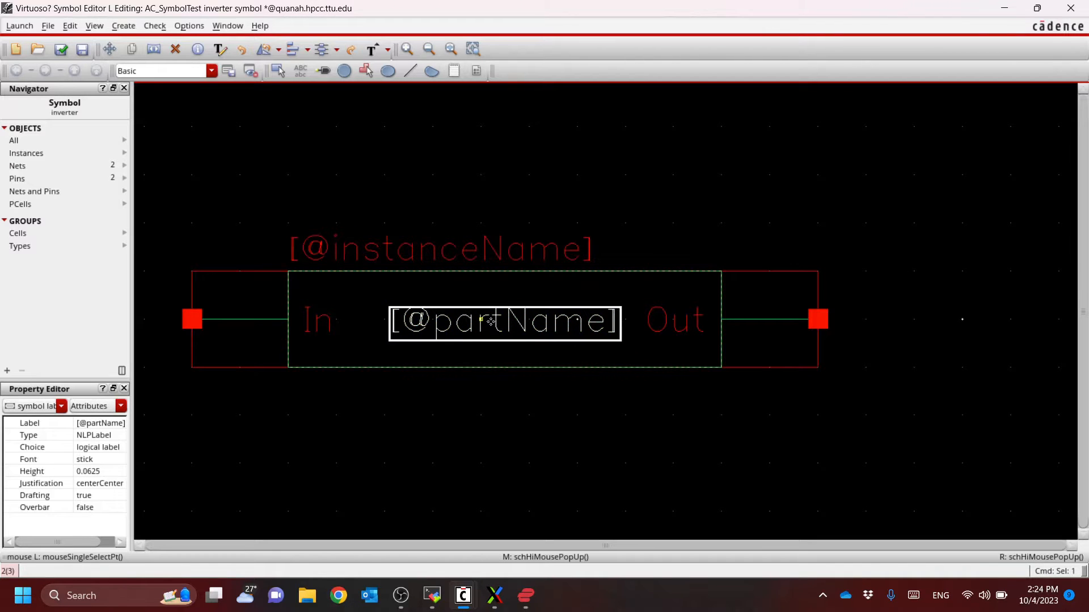
{"action": "key", "text": "m"}
{"action": "left_click", "coordinate": [504, 321]}
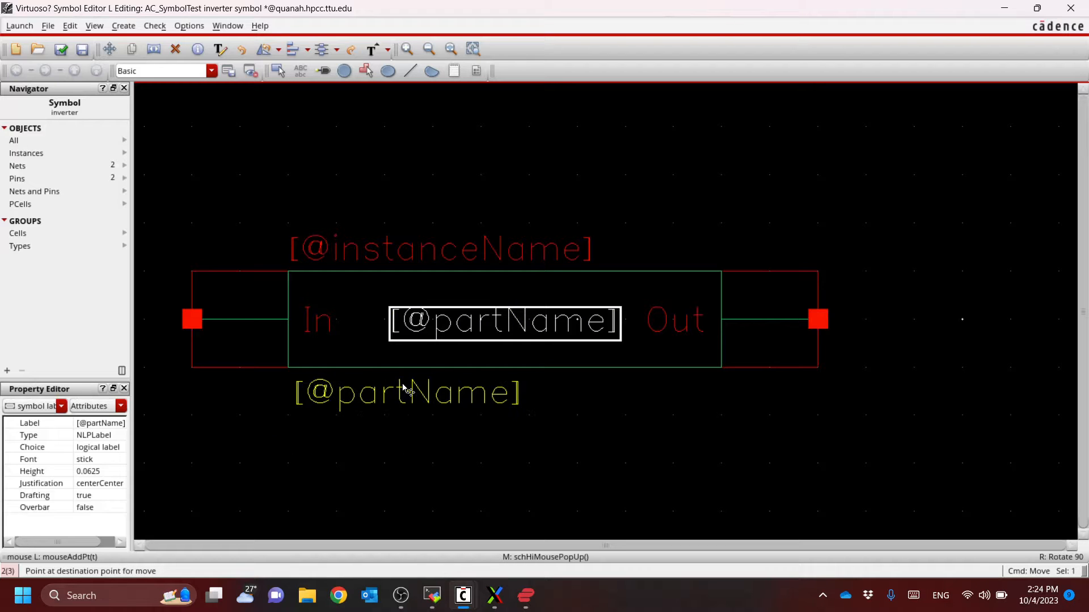
{"action": "left_click", "coordinate": [408, 395]}
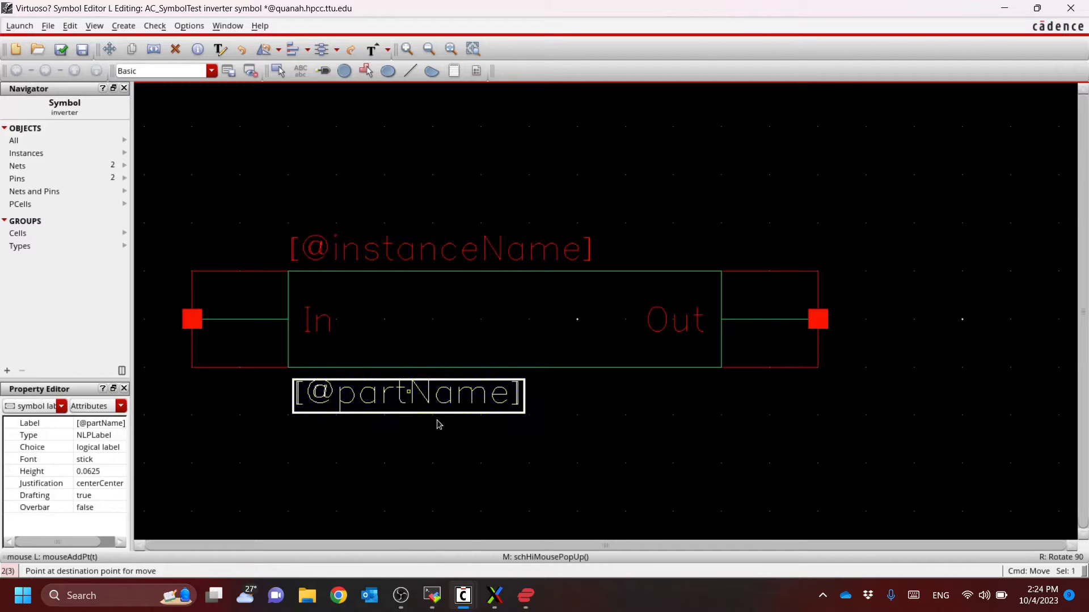
Delete the green rectangle that forms the symbol's body, keeping the pins, labels and red selection box
{"action": "left_click", "coordinate": [508, 454]}
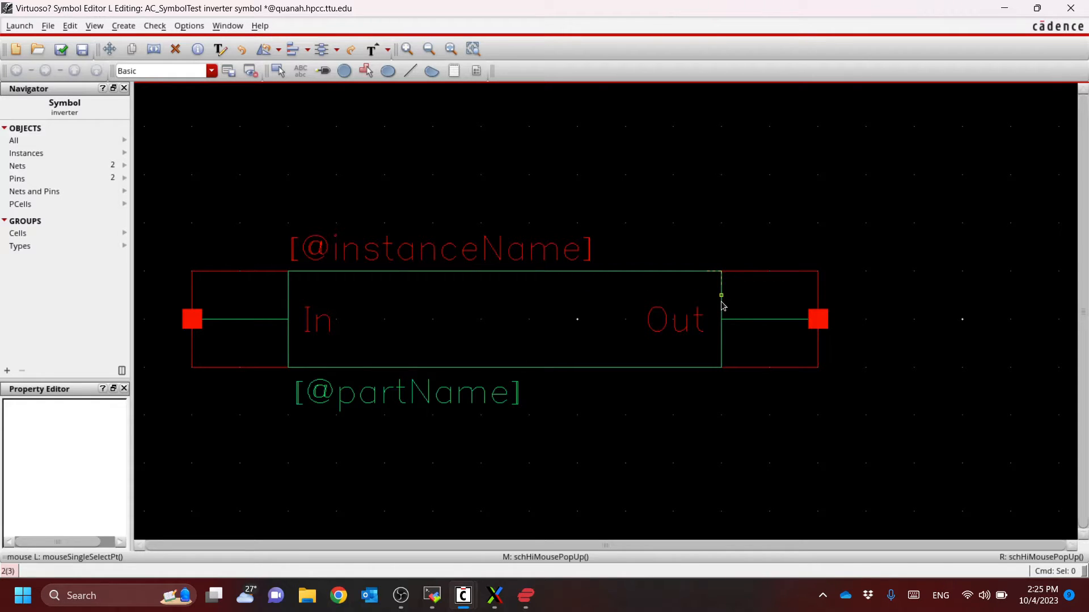
{"action": "left_click", "coordinate": [663, 283]}
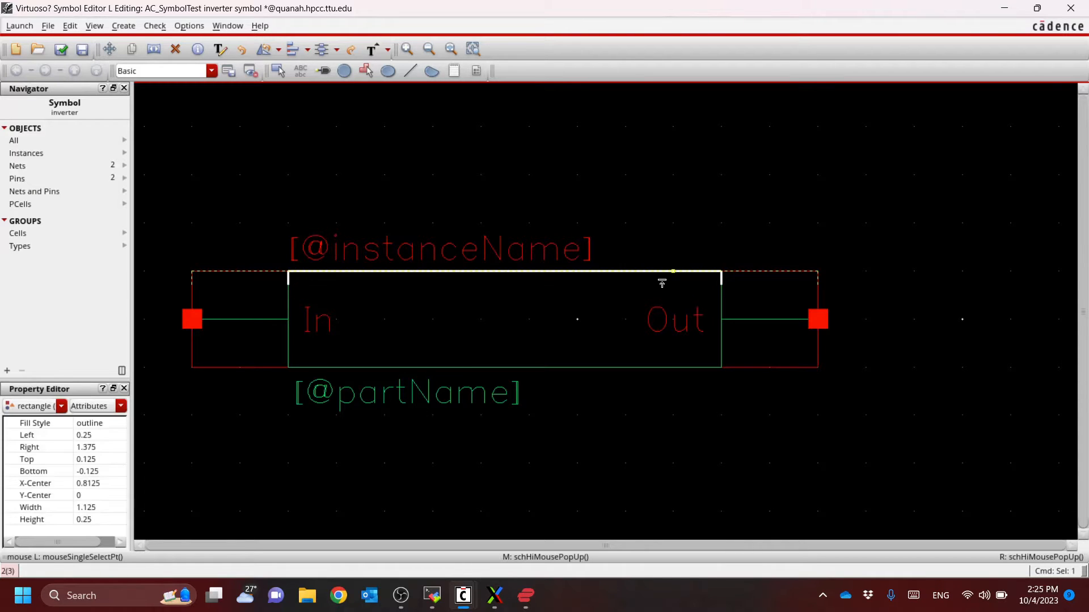
{"action": "left_click", "coordinate": [669, 364]}
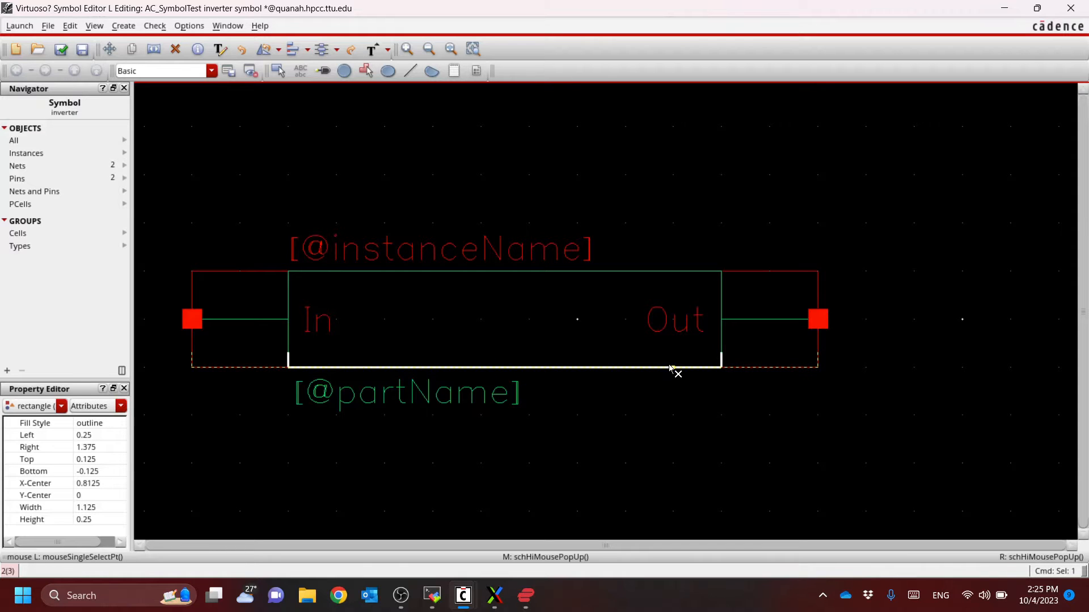
{"action": "key", "text": "Delete"}
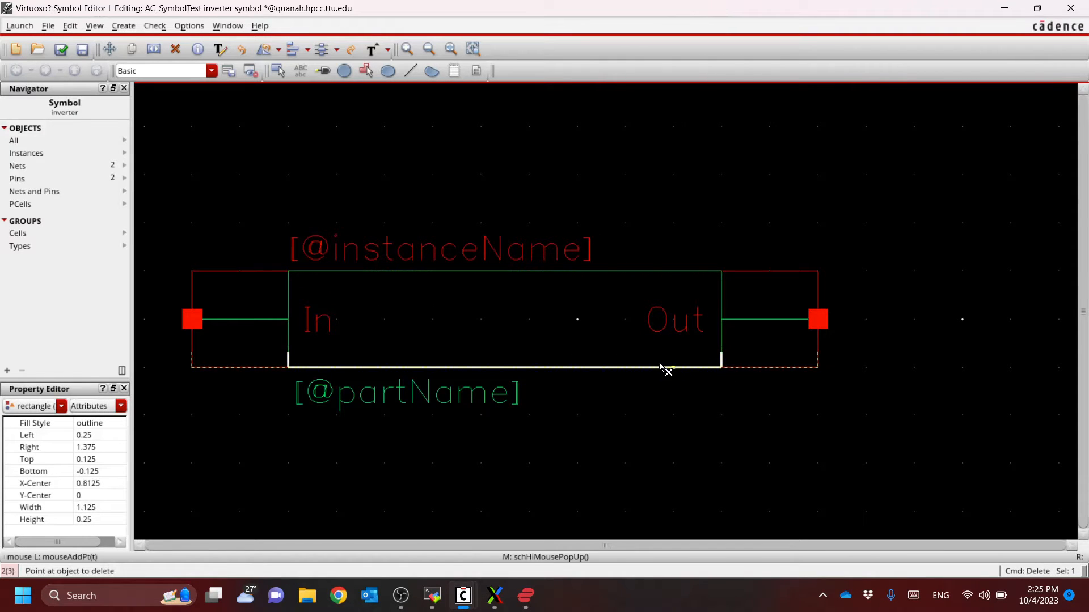
{"action": "left_click", "coordinate": [660, 367]}
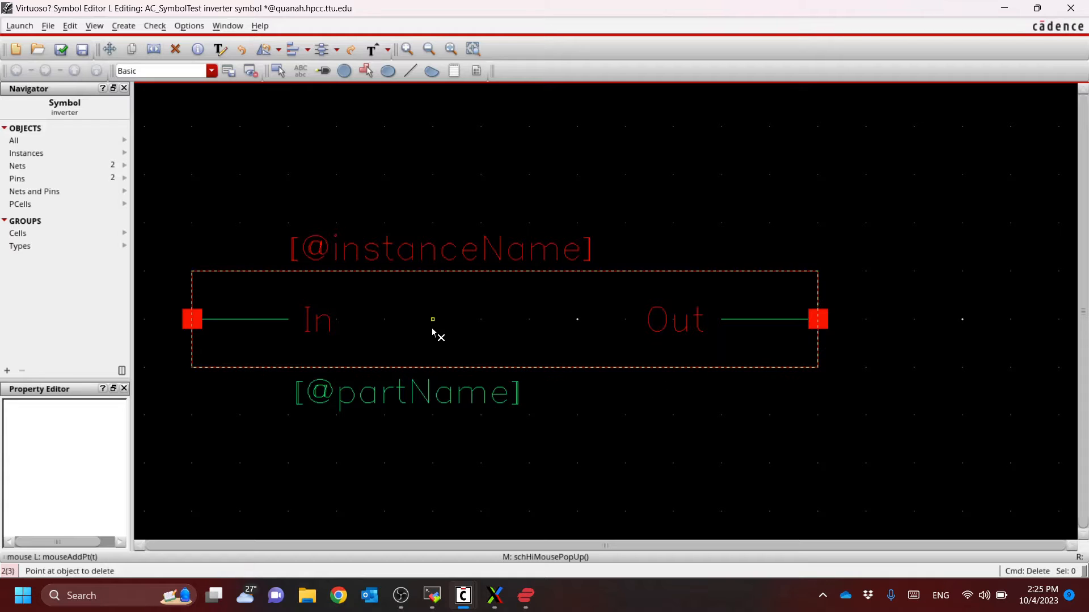
{"action": "key", "text": "Escape"}
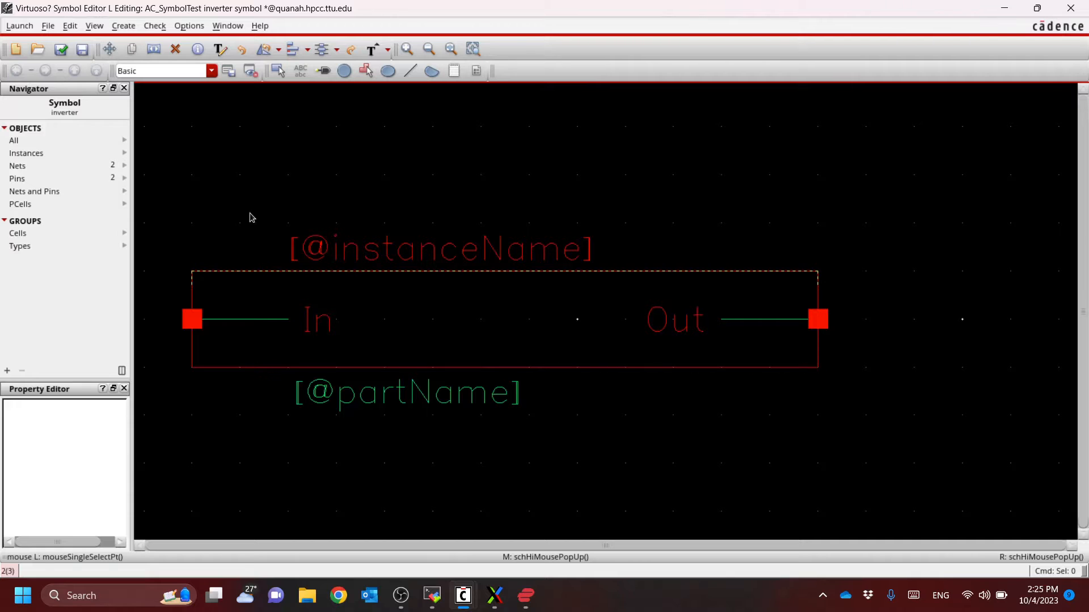
Draw an outline polygon triangle spanning the red box's height, with its vertical base at the In line's end and its tip toward Out
{"action": "left_click", "coordinate": [126, 29]}
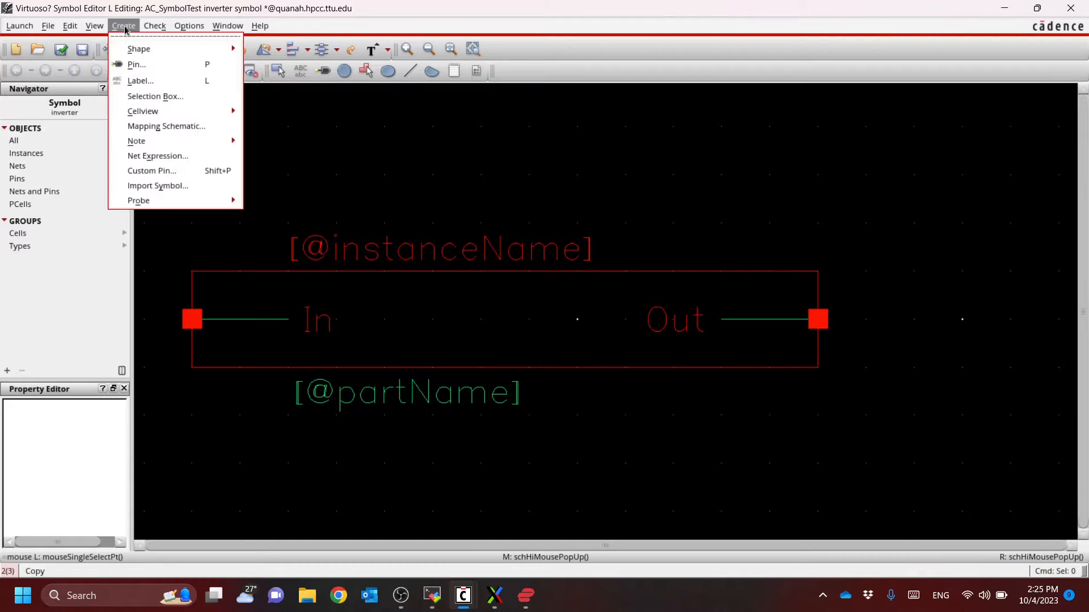
{"action": "mouse_move", "coordinate": [160, 52]}
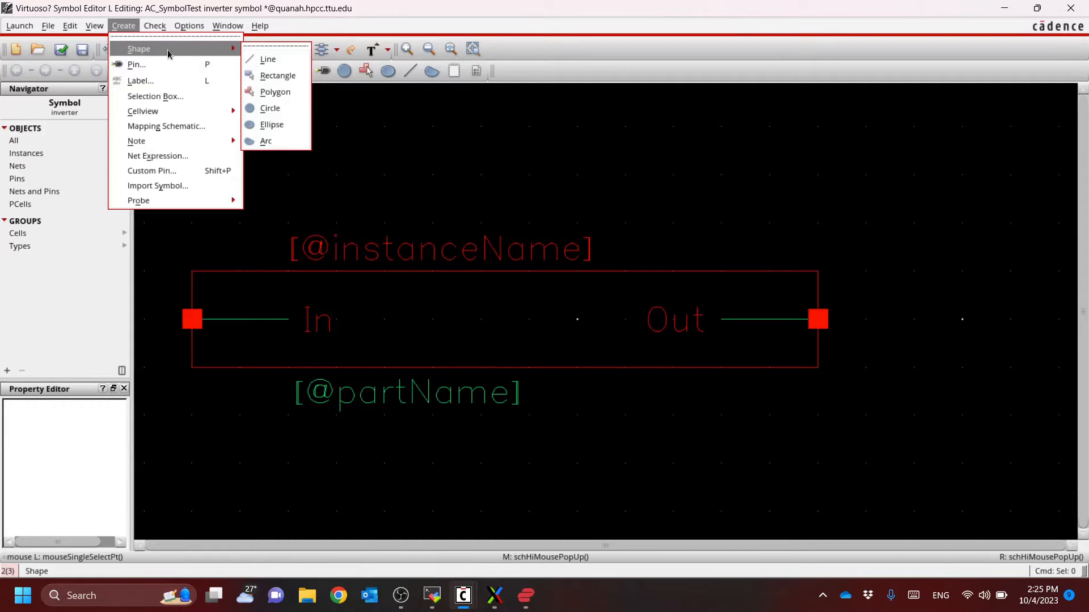
{"action": "left_click", "coordinate": [291, 94]}
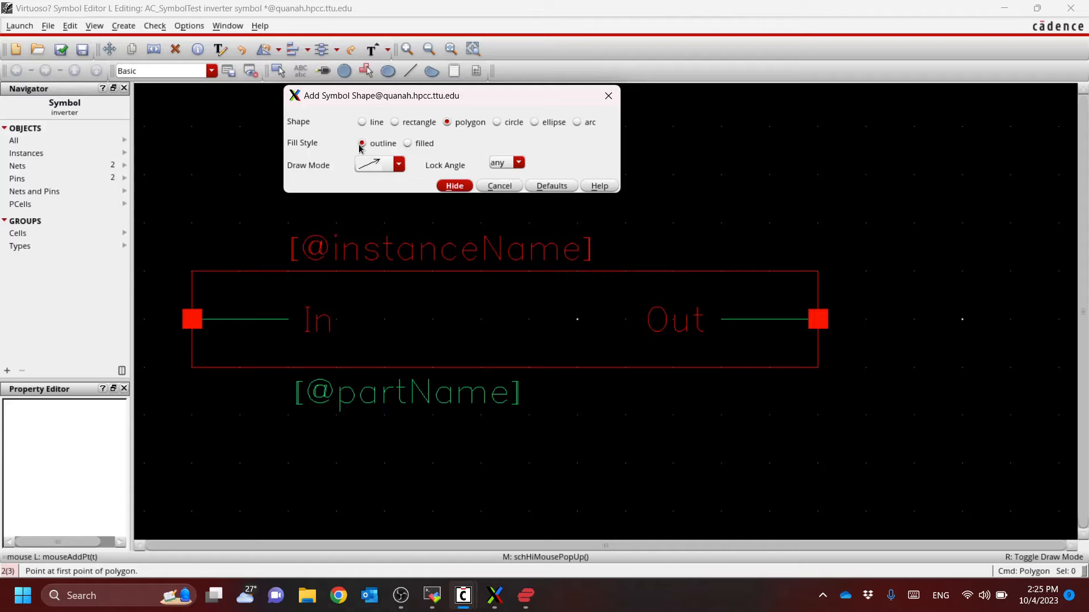
{"action": "left_click", "coordinate": [400, 165]}
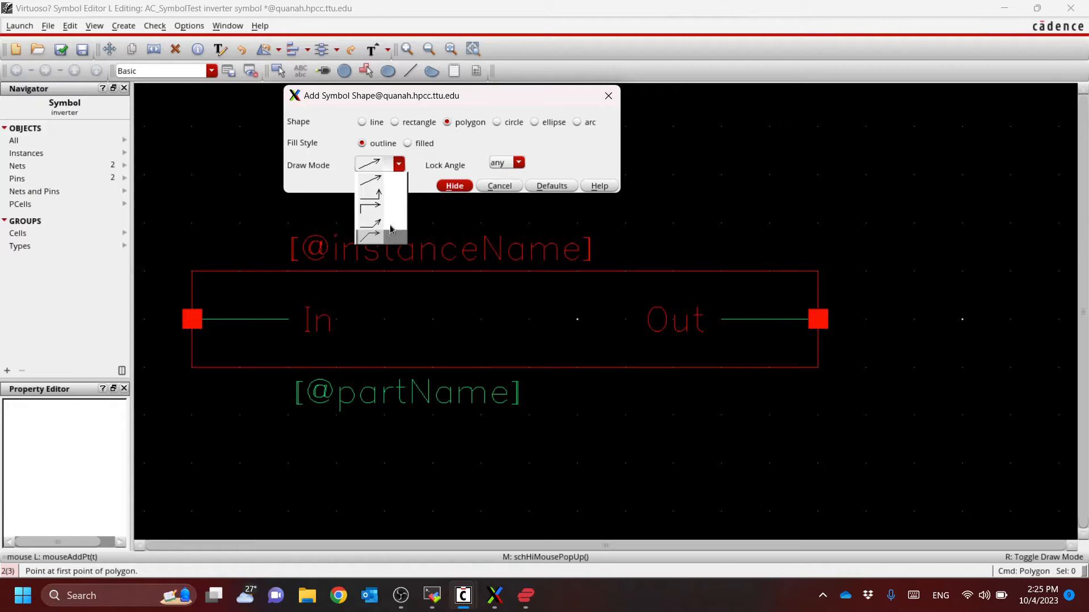
{"action": "left_click", "coordinate": [397, 181]}
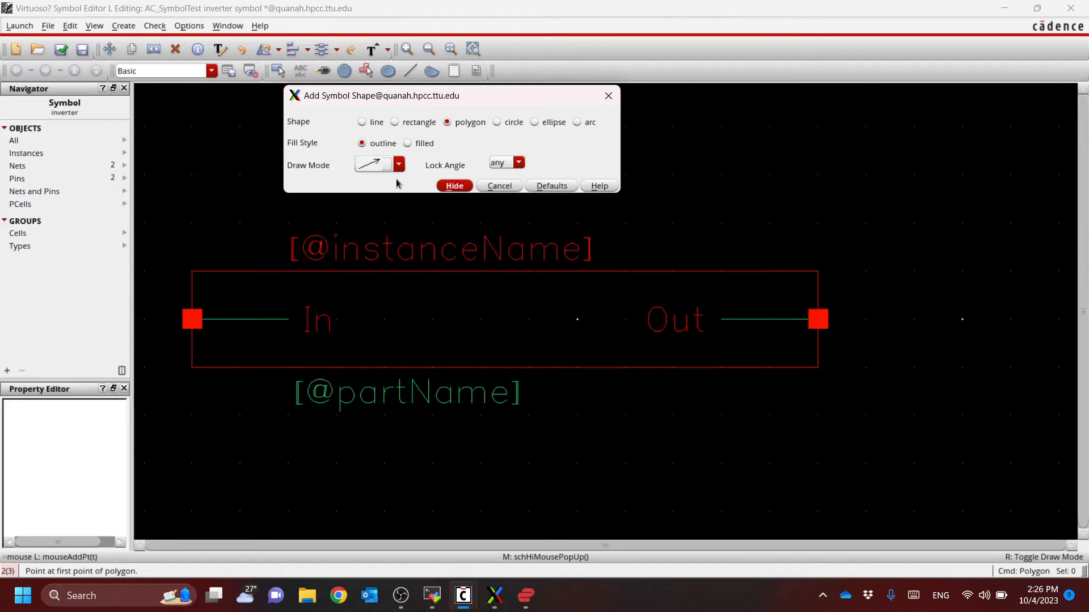
{"action": "left_click", "coordinate": [455, 187]}
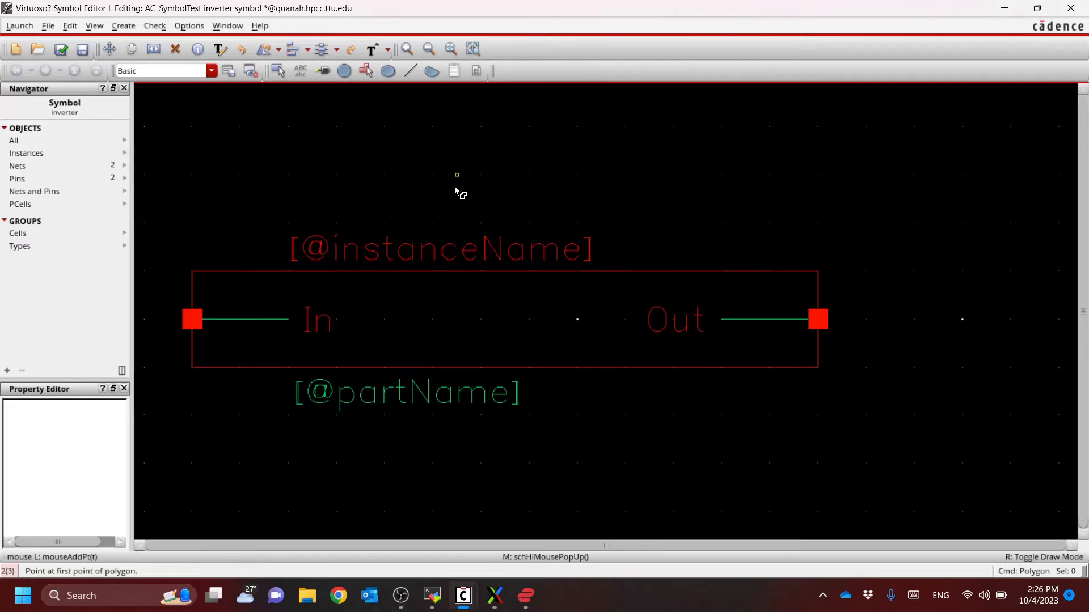
{"action": "left_click", "coordinate": [288, 272]}
{"action": "left_click", "coordinate": [289, 369]}
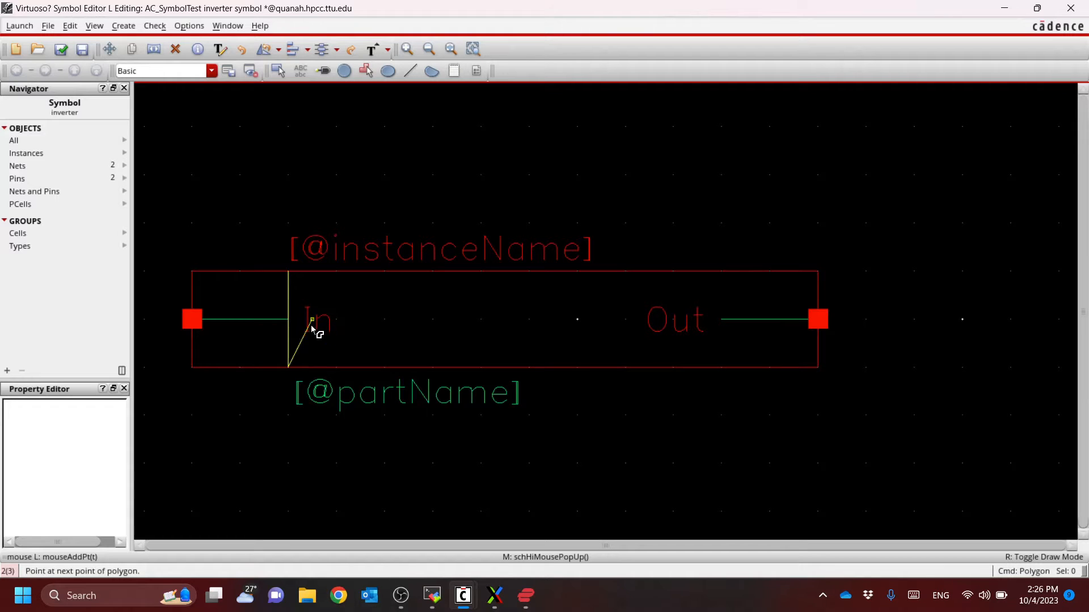
{"action": "left_click", "coordinate": [435, 326]}
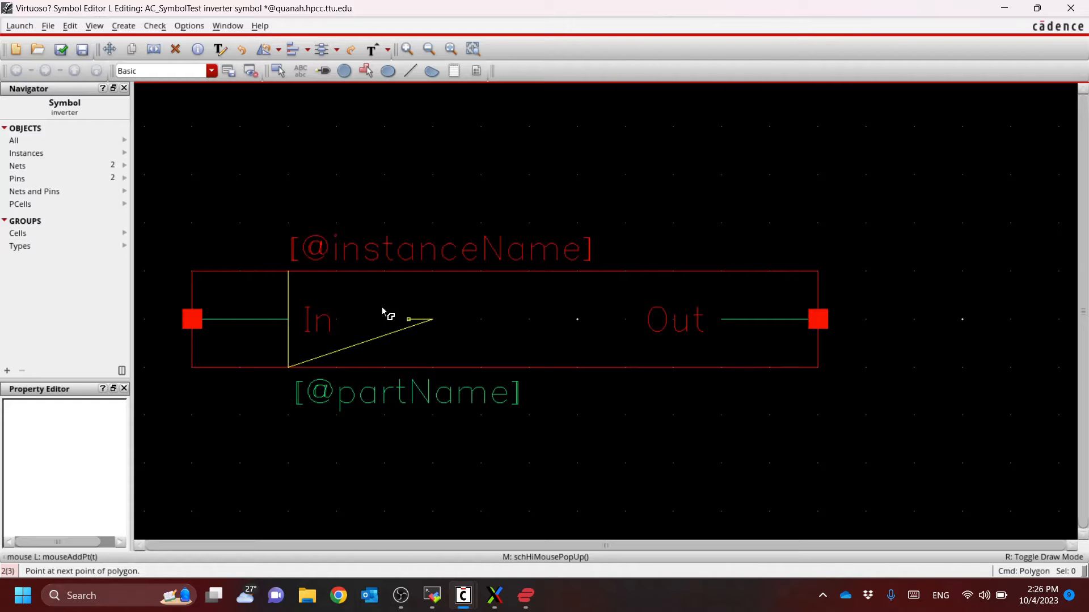
{"action": "left_click", "coordinate": [289, 272]}
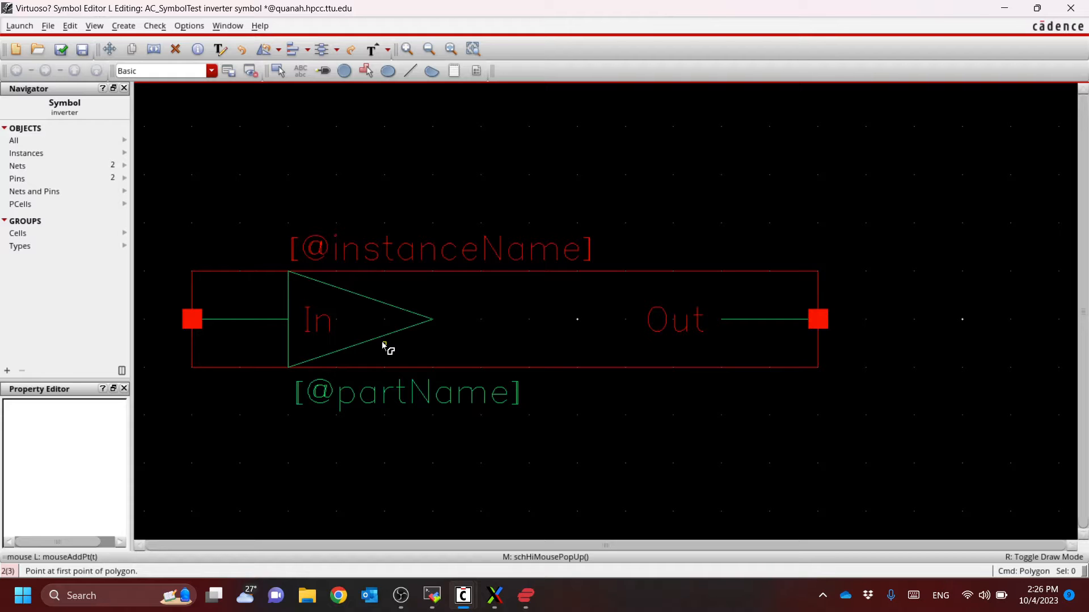
{"action": "key", "text": "Escape"}
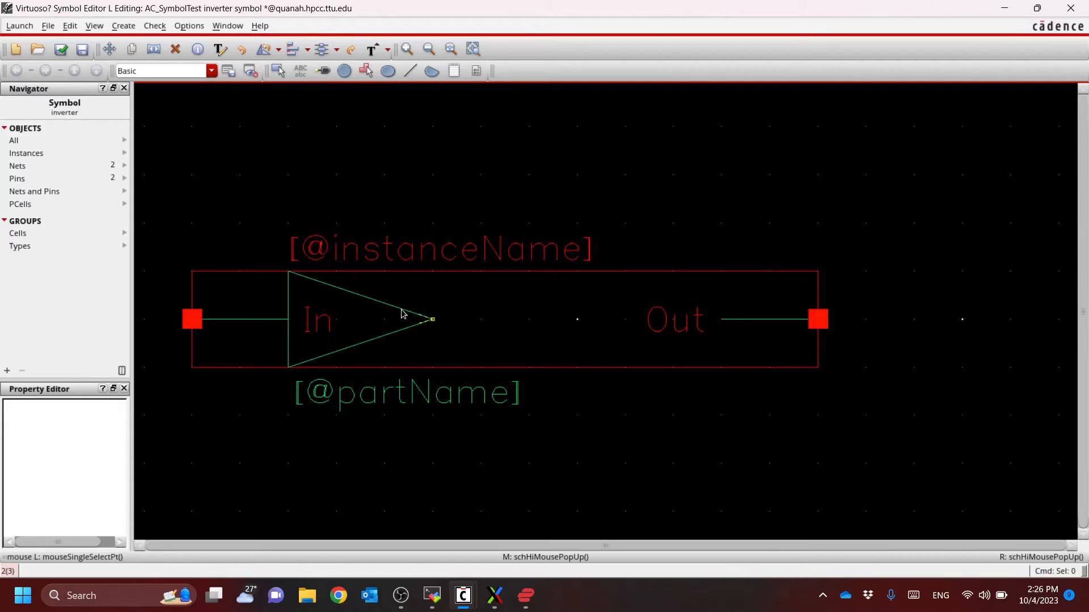
{"action": "left_click", "coordinate": [124, 26]}
{"action": "mouse_move", "coordinate": [132, 52]}
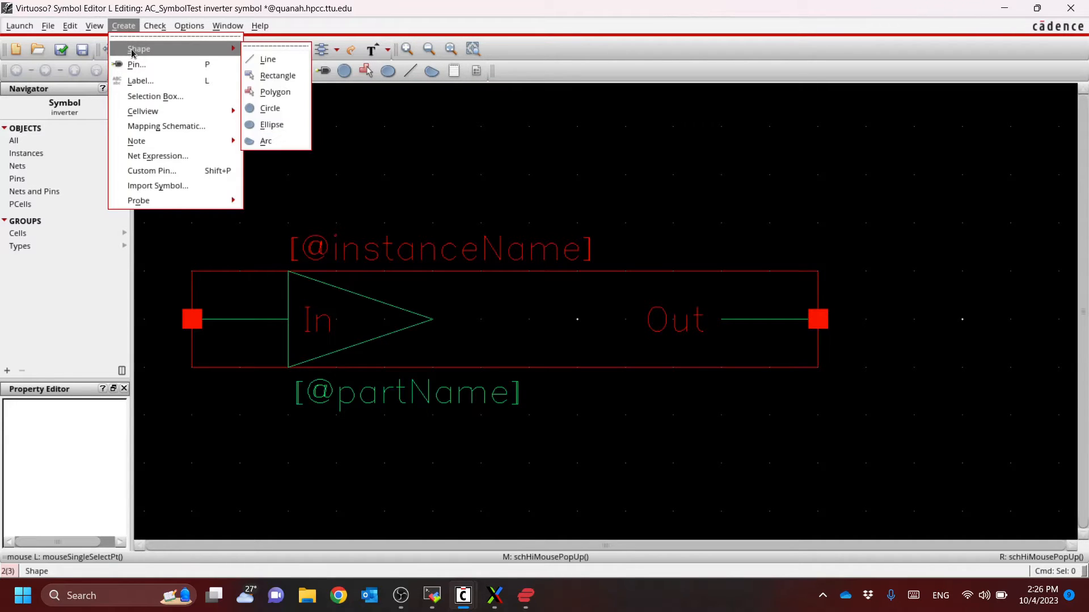
{"action": "left_click", "coordinate": [270, 108]}
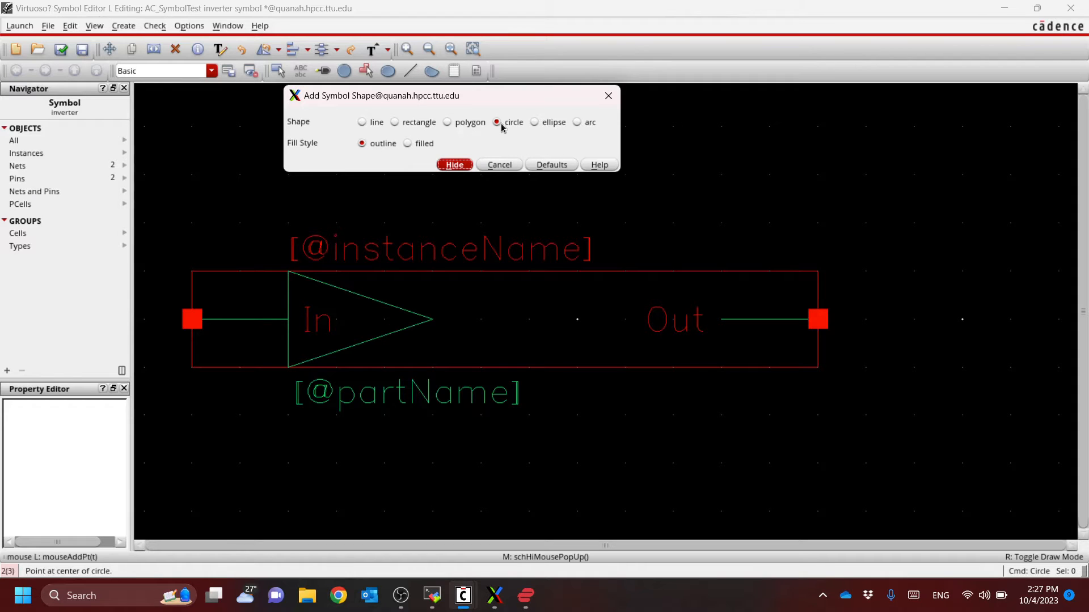
{"action": "left_click", "coordinate": [460, 166]}
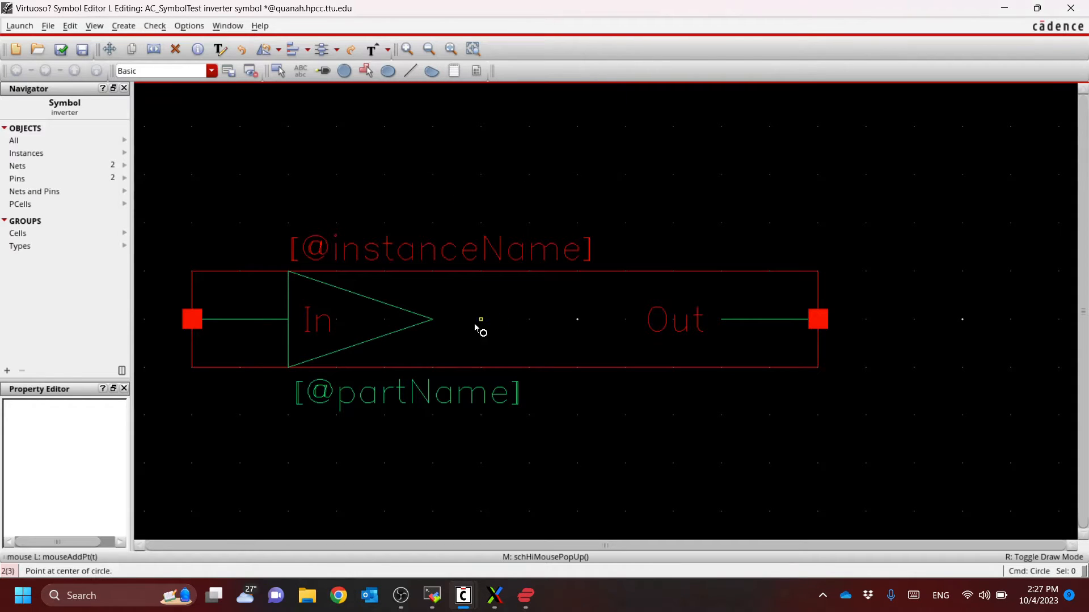
{"action": "left_click", "coordinate": [434, 320]}
{"action": "key", "text": "Escape"}
Draw an outline circle with a radius of about 0.0625 in the free space between the triangle and the Out label
{"action": "left_click", "coordinate": [125, 26]}
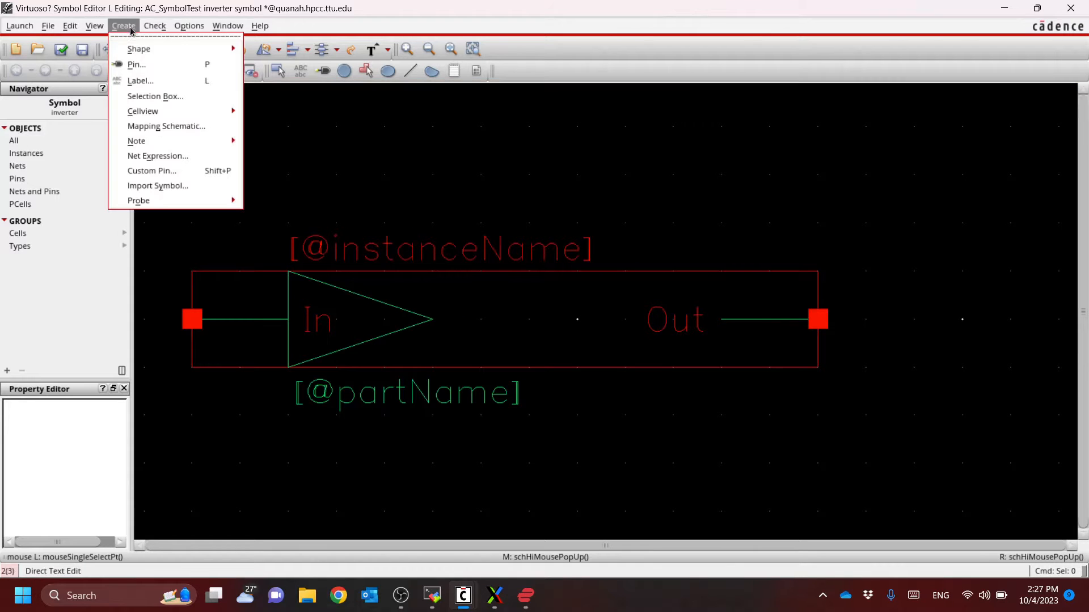
{"action": "mouse_move", "coordinate": [139, 50]}
{"action": "left_click", "coordinate": [272, 105]}
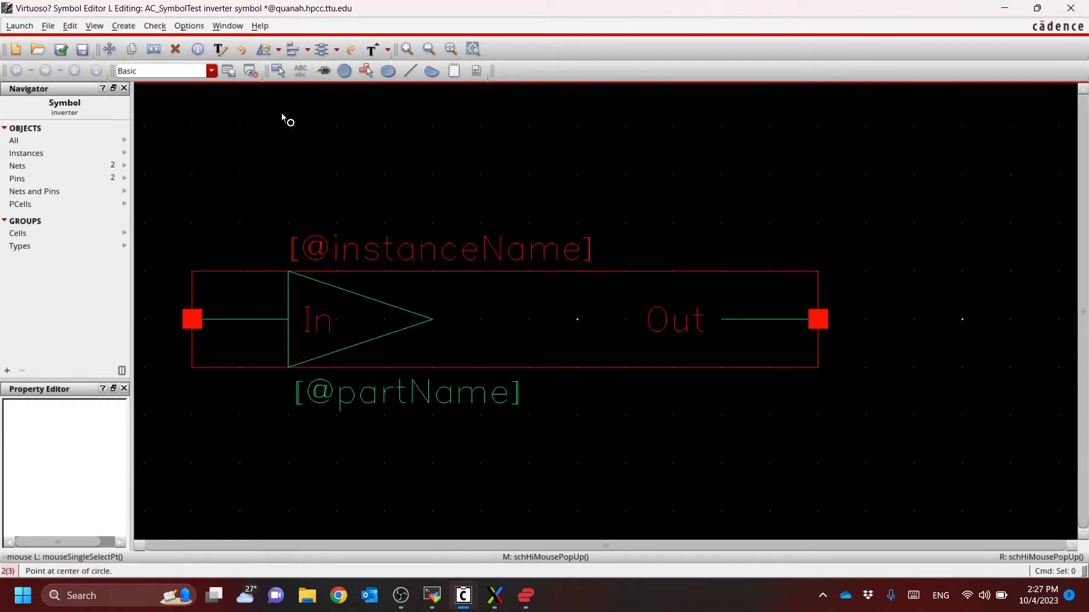
{"action": "left_click", "coordinate": [463, 168]}
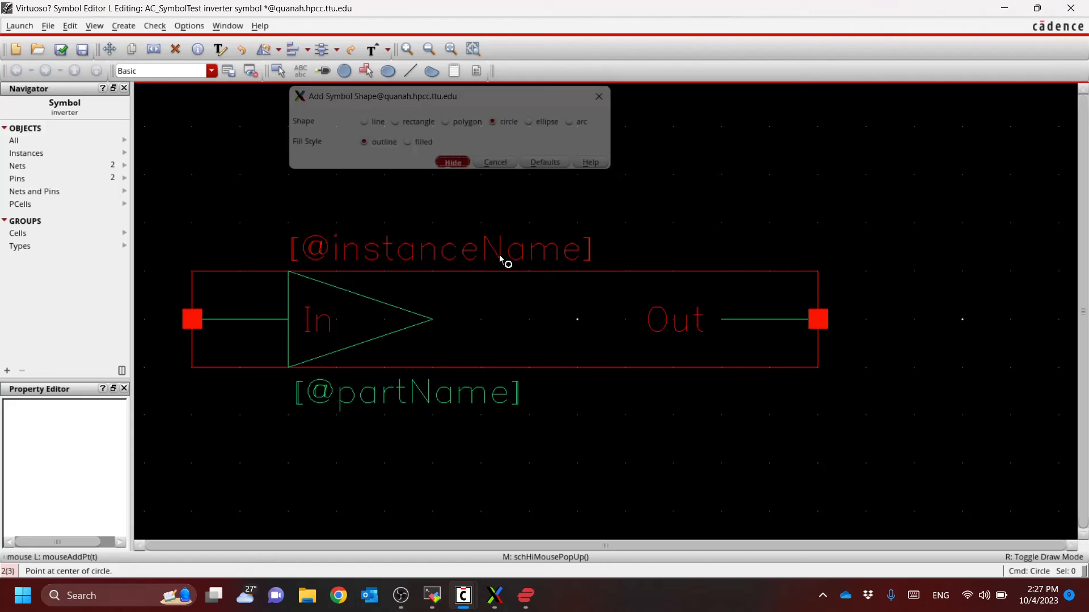
{"action": "left_click", "coordinate": [558, 321]}
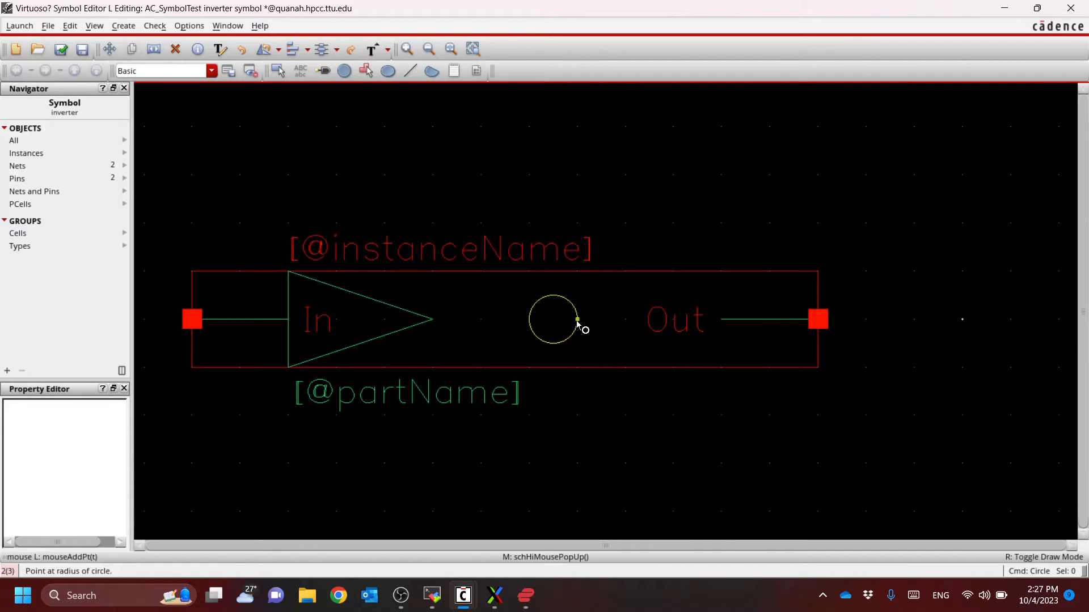
{"action": "left_click", "coordinate": [575, 324]}
{"action": "key", "text": "Escape"}
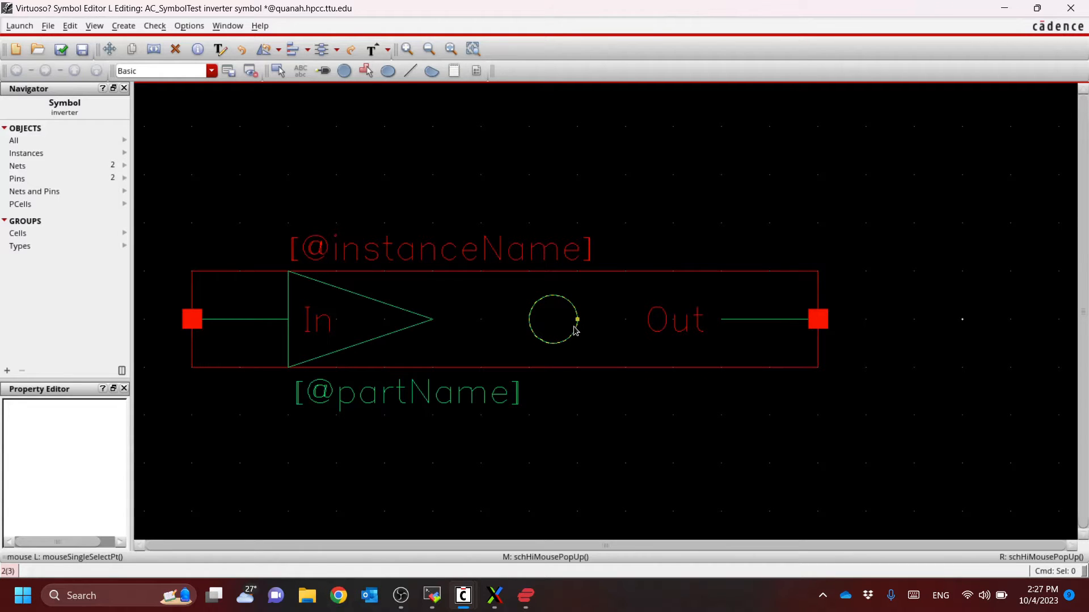
Move the circle against the triangle so that its edge touches the triangle's tip, centred on the pin line
{"action": "key", "text": "m"}
{"action": "left_click", "coordinate": [578, 327]}
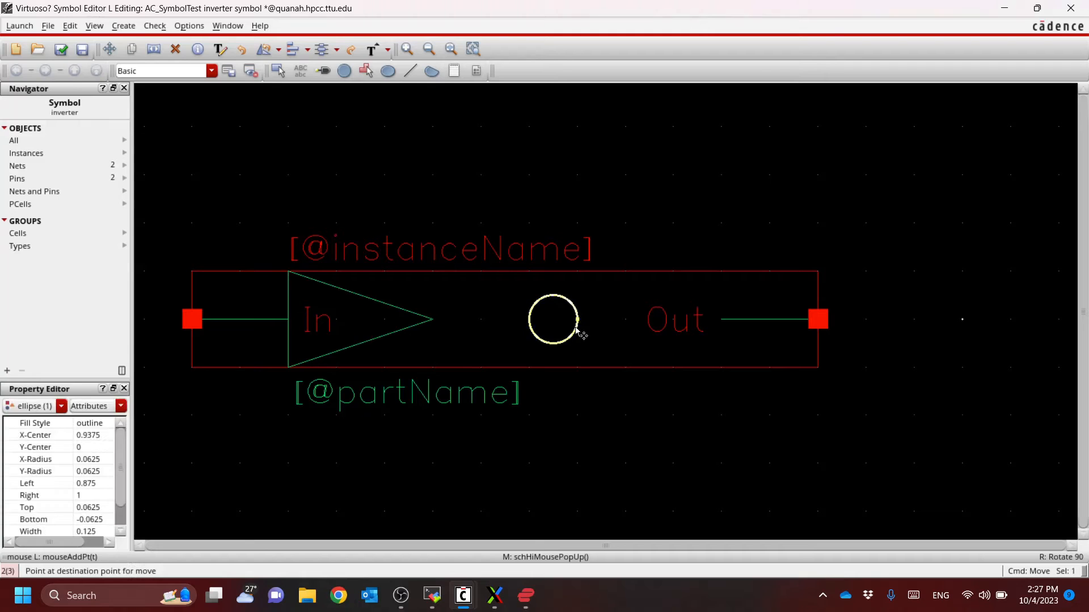
{"action": "left_click", "coordinate": [473, 328]}
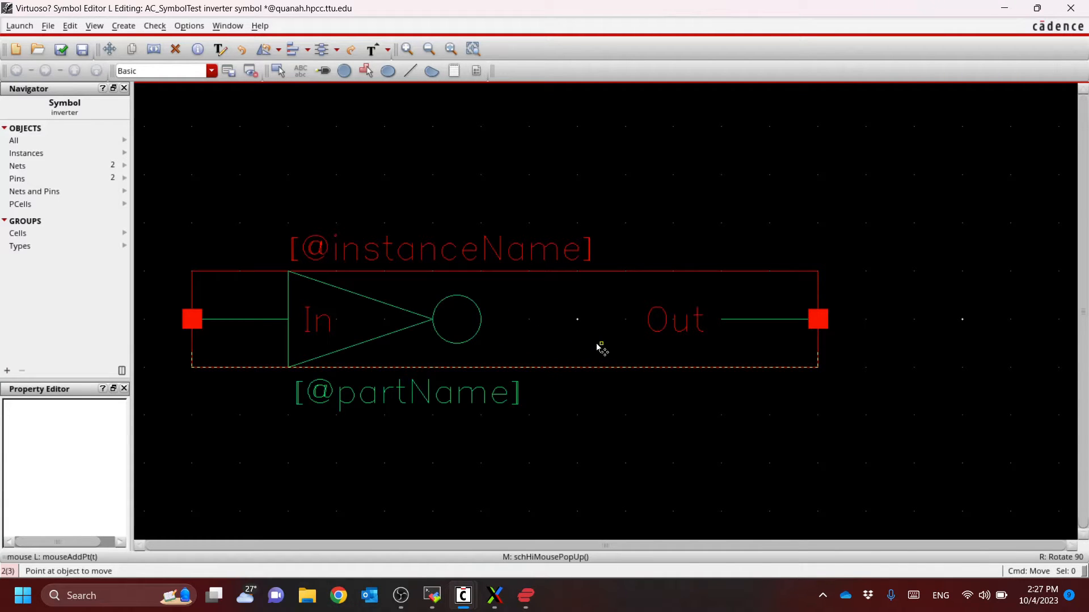
{"action": "key", "text": "Escape"}
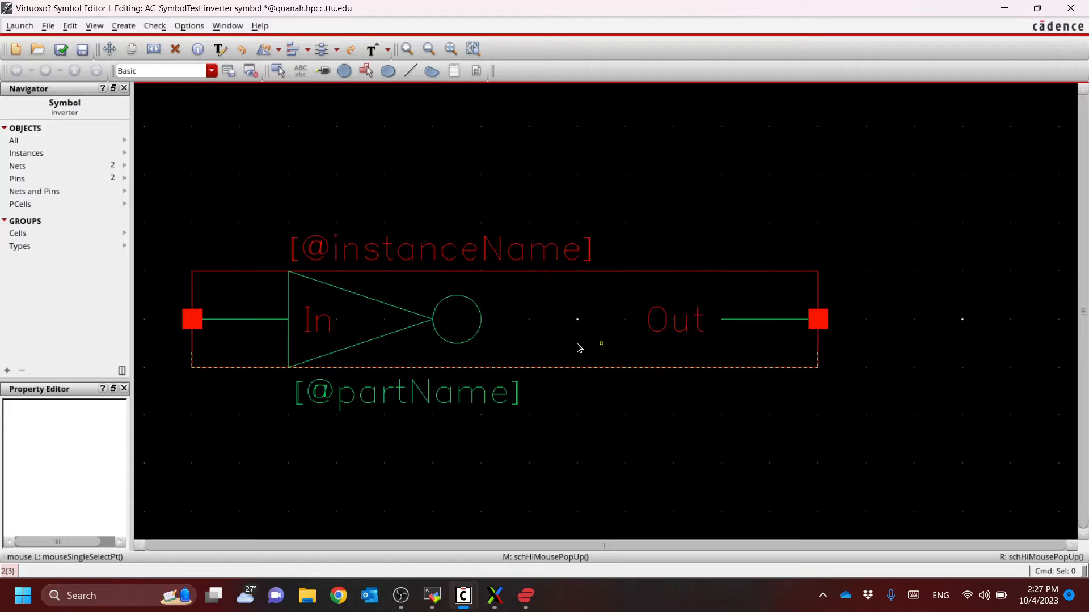
{"action": "left_click", "coordinate": [459, 324]}
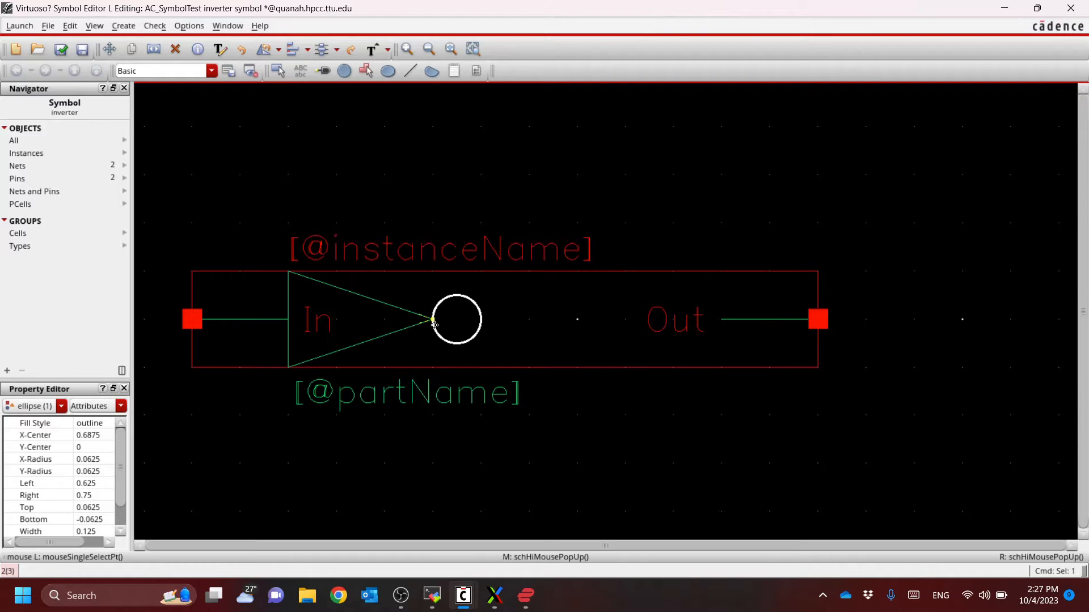
{"action": "left_click", "coordinate": [447, 328]}
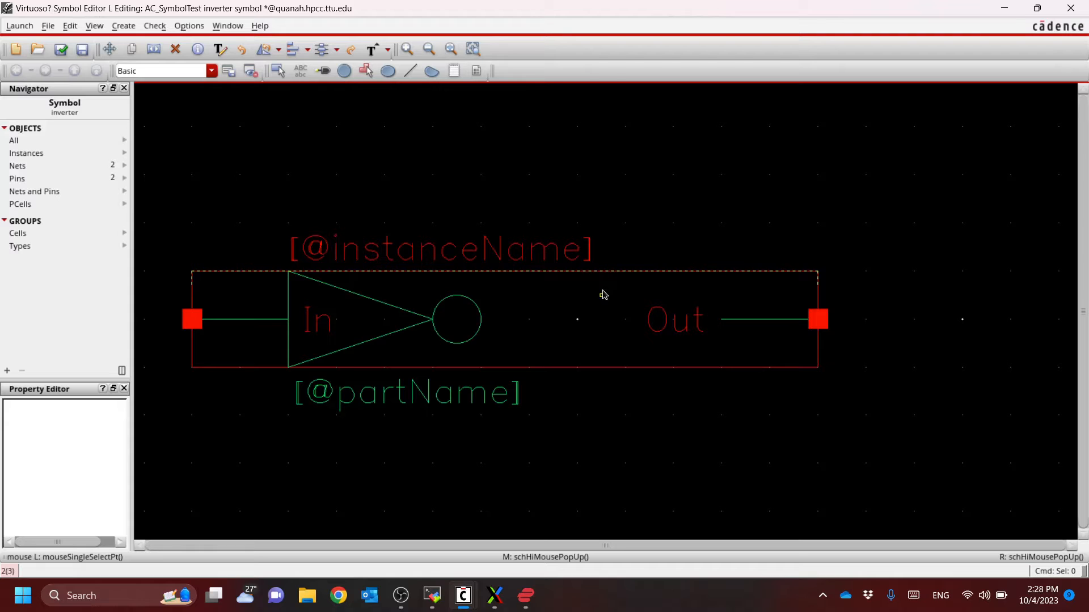
Move the Out pin, its line and its label together toward the triangle so the line starts at the circle's outer edge
{"action": "key", "text": "m"}
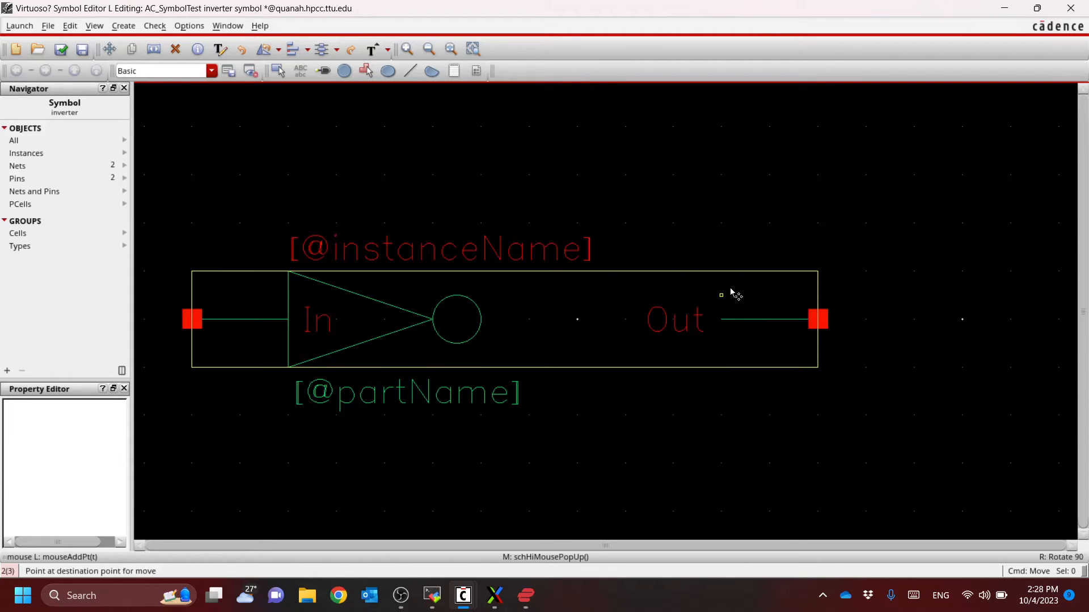
{"action": "key", "text": "Escape"}
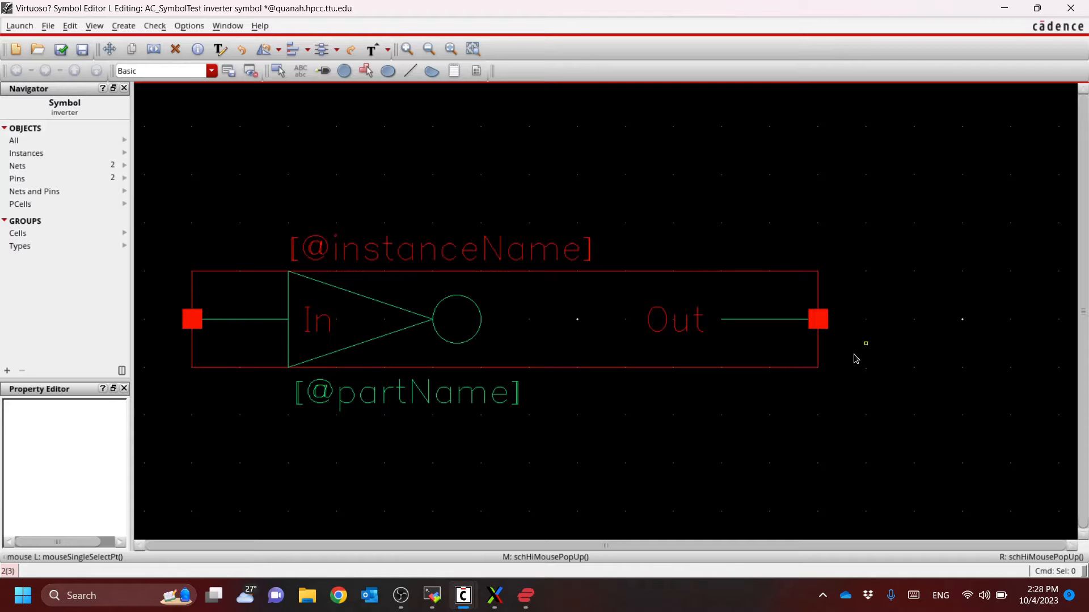
{"action": "left_click_drag", "start_coordinate": [866, 343], "coordinate": [627, 291]}
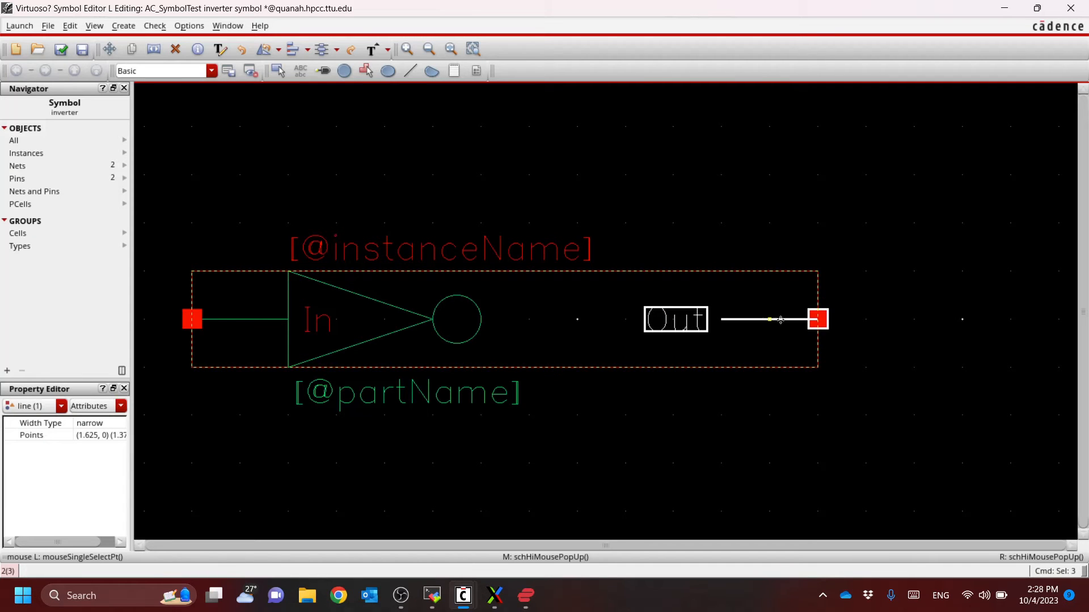
{"action": "key", "text": "m"}
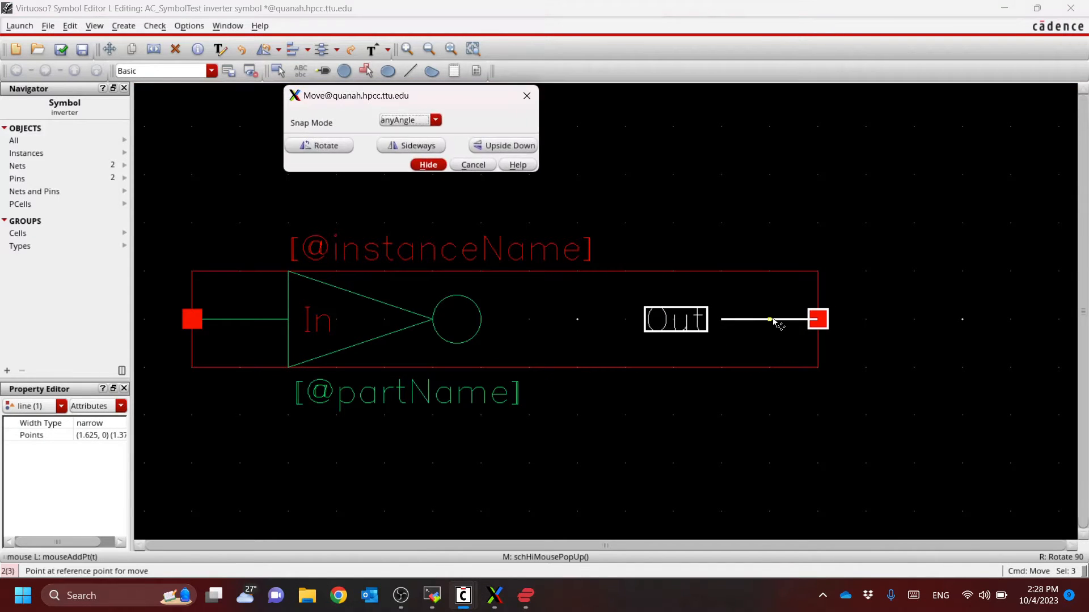
{"action": "left_click", "coordinate": [771, 320]}
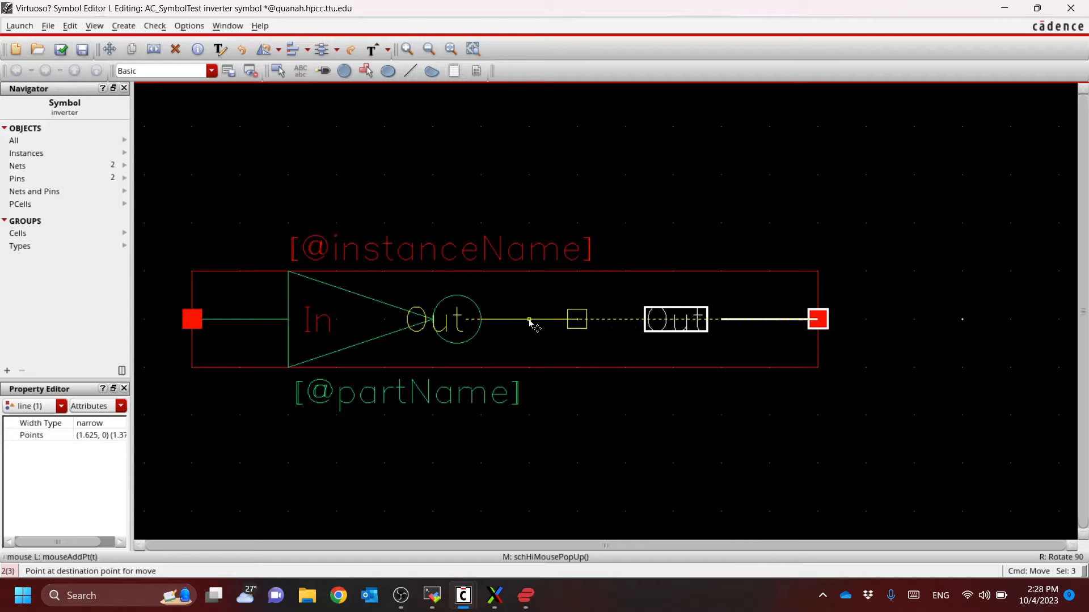
{"action": "left_click", "coordinate": [529, 321]}
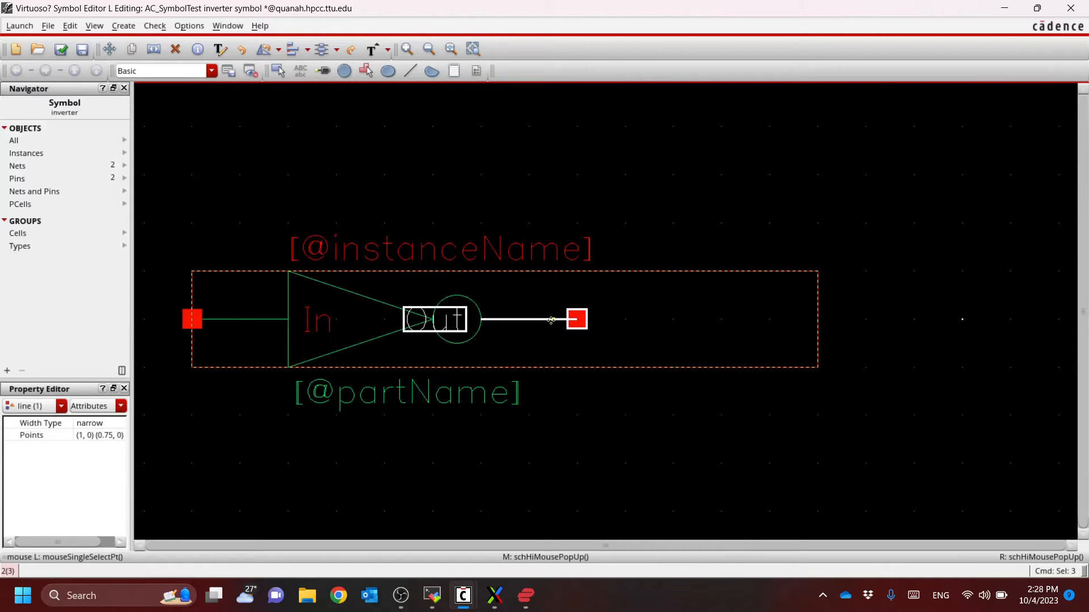
Move only the Out label away from the triangle and circle to just above the Out pin's line
{"action": "key", "text": "ctrl+d"}
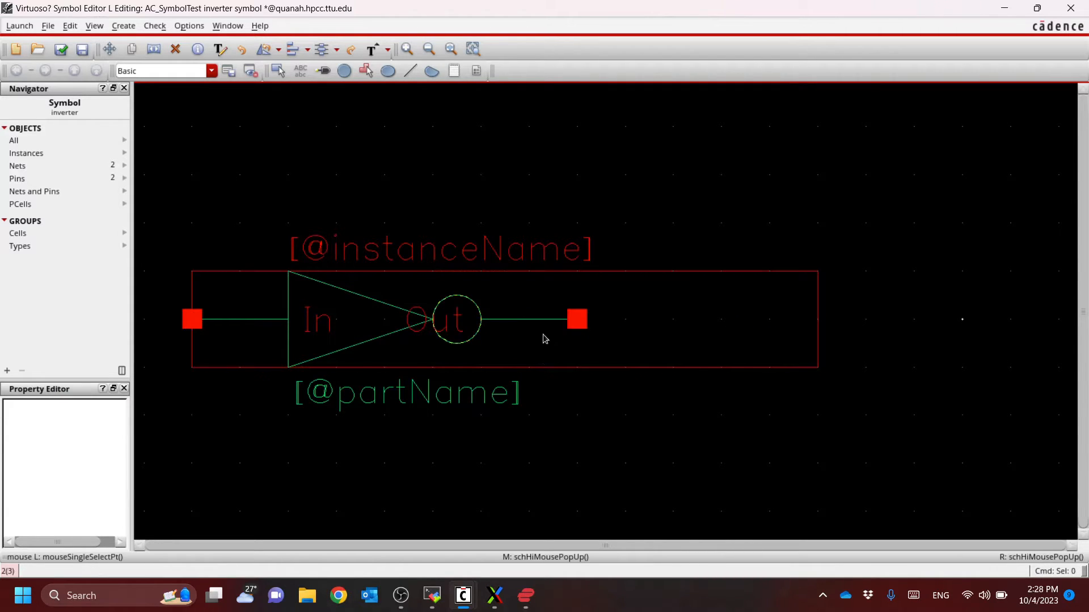
{"action": "left_click", "coordinate": [409, 322]}
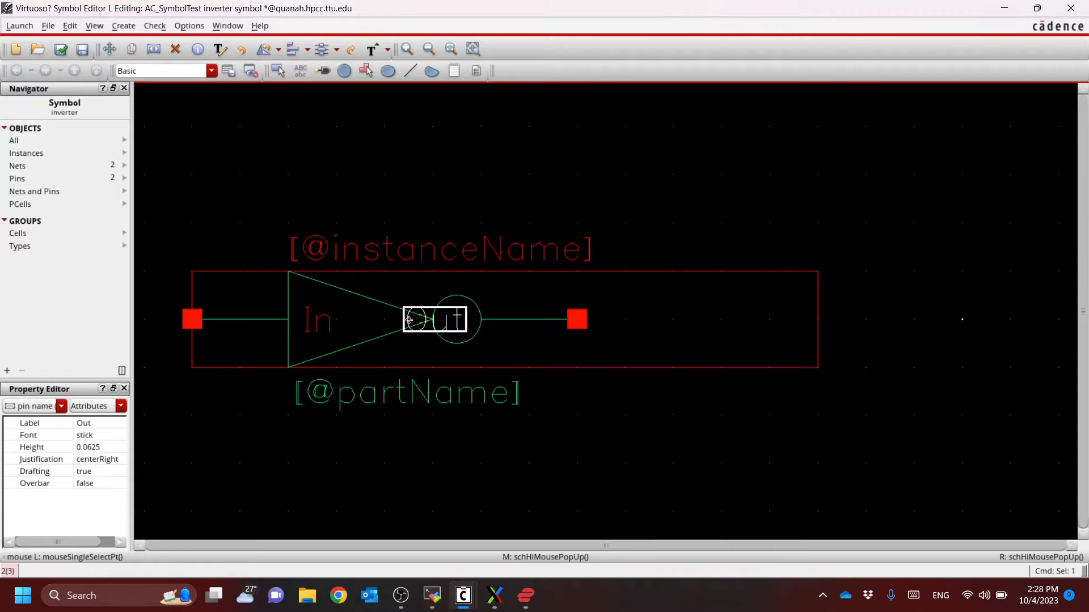
{"action": "key", "text": "m"}
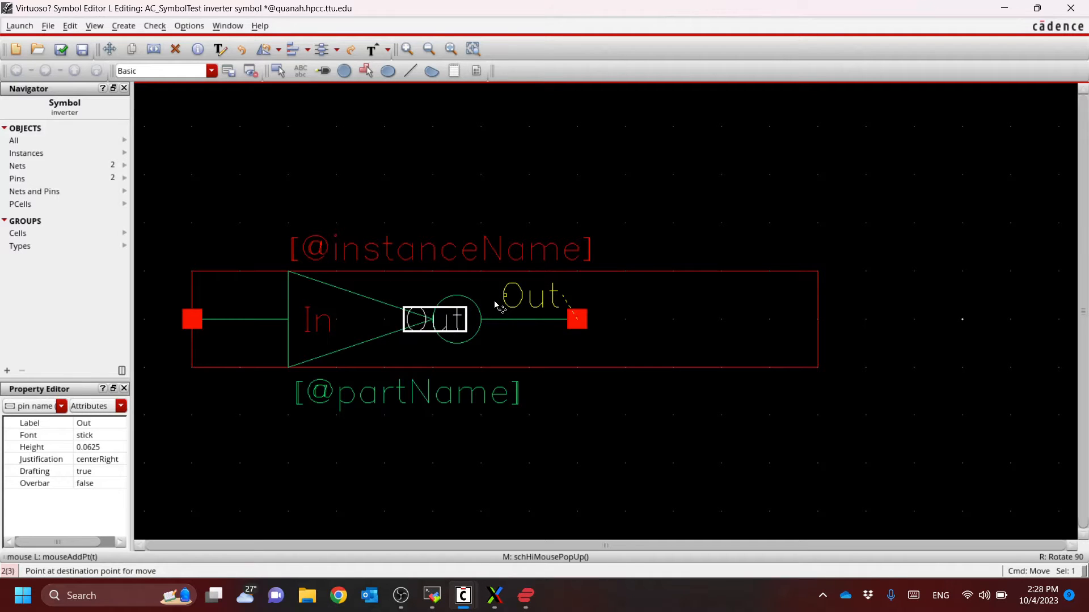
{"action": "left_click", "coordinate": [503, 306]}
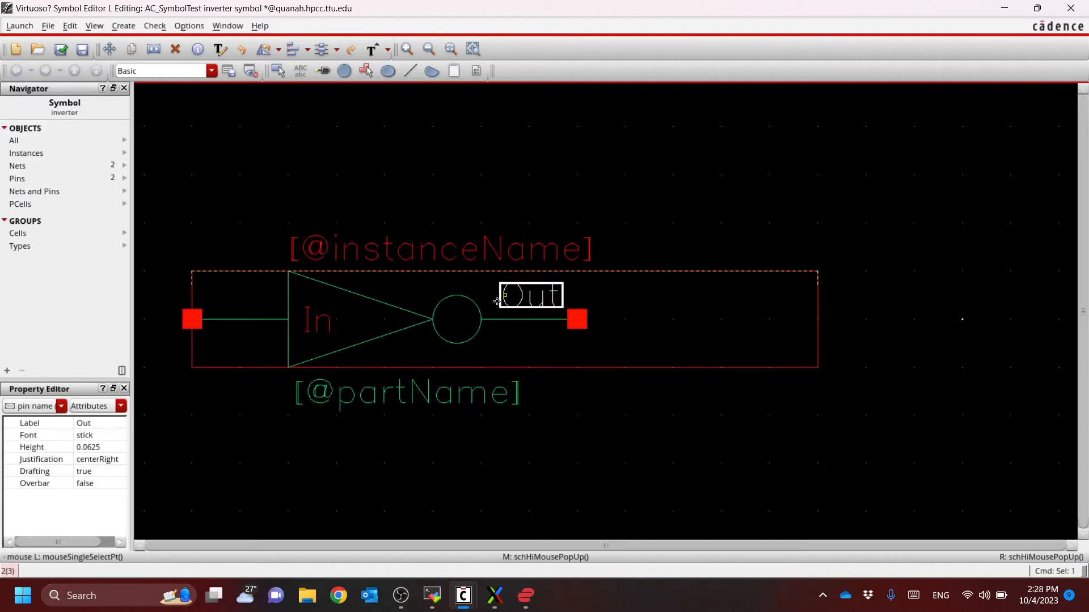
Move the In label out of the triangle to just above the In pin's line, and clear the selection
{"action": "left_click", "coordinate": [330, 324]}
{"action": "key", "text": "m"}
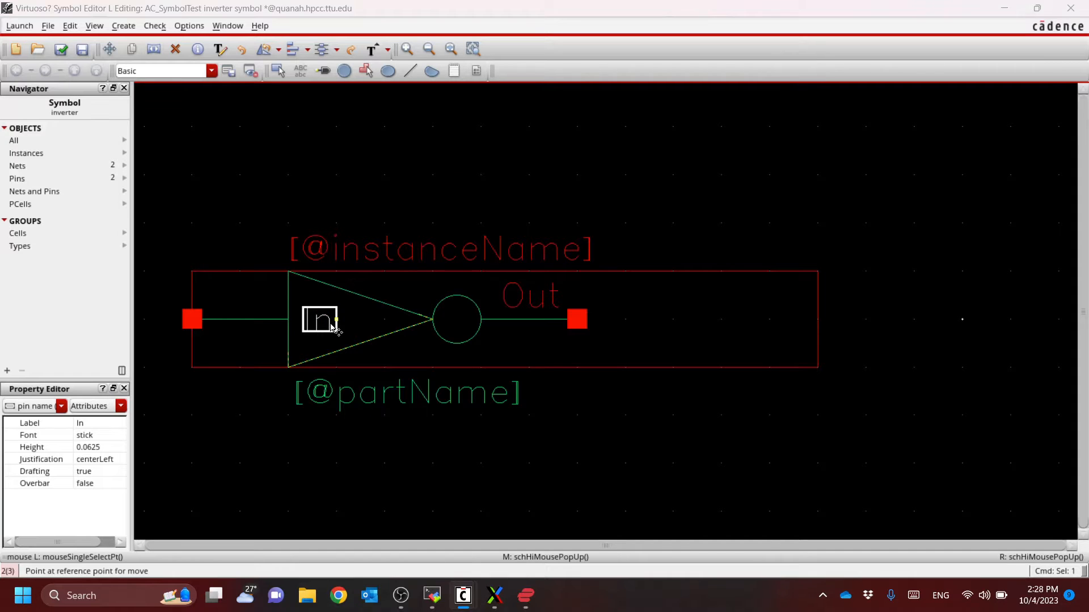
{"action": "left_click", "coordinate": [331, 325]}
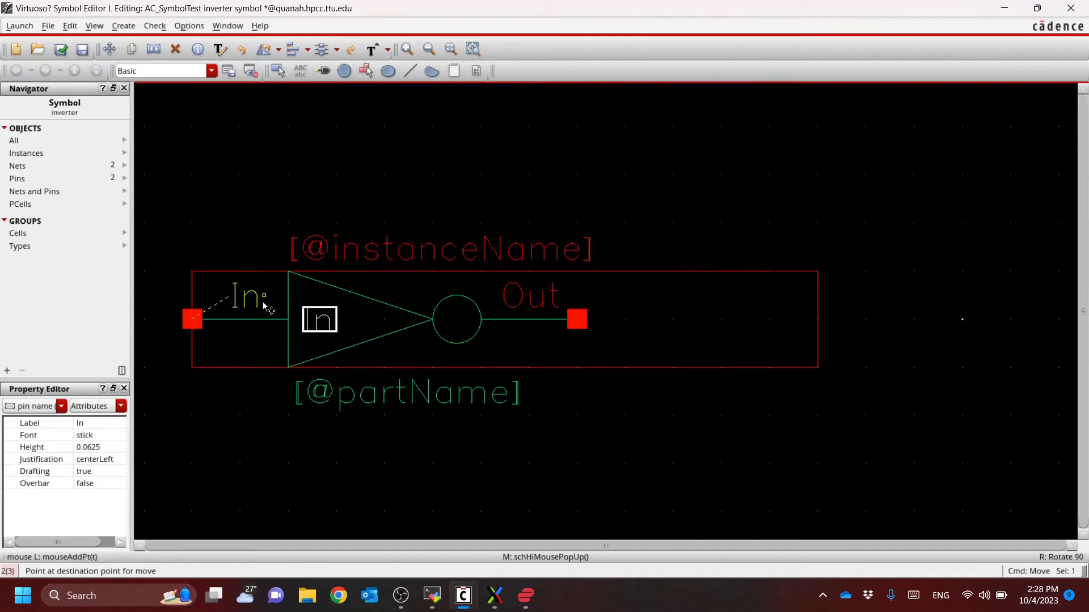
{"action": "left_click", "coordinate": [264, 307]}
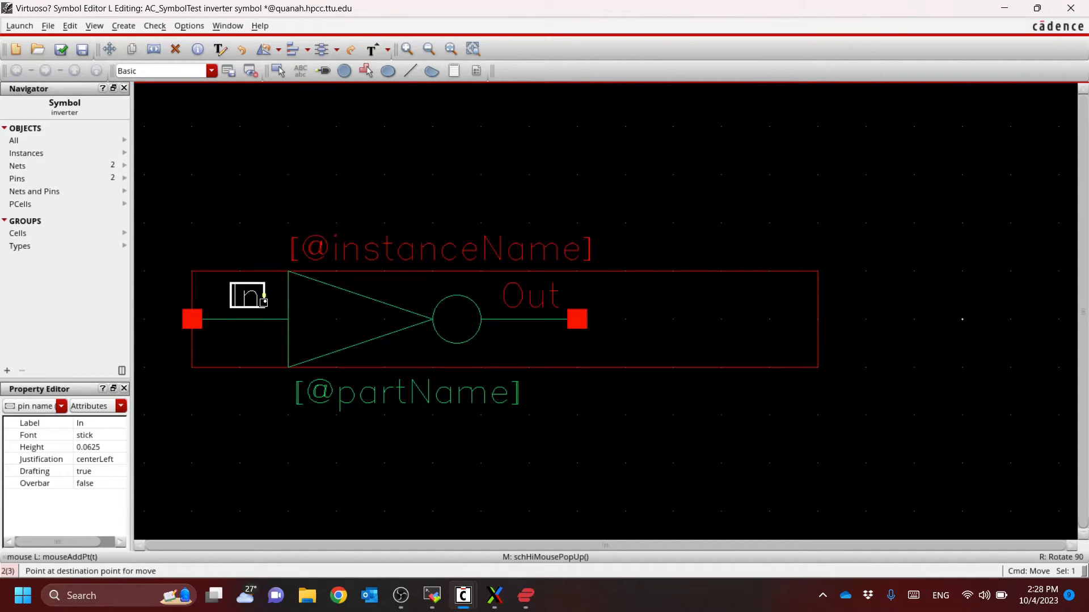
{"action": "left_click", "coordinate": [628, 485]}
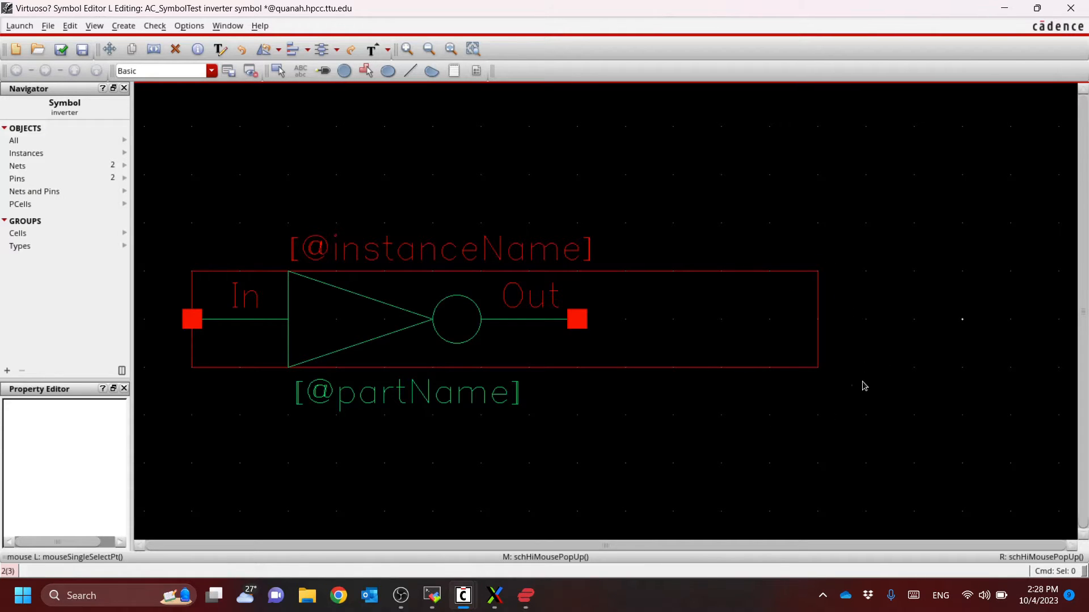
Try the Stretch command to bring the red selection box's outer edge in to the Out pin, and undo the stretch
{"action": "left_click", "coordinate": [817, 319]}
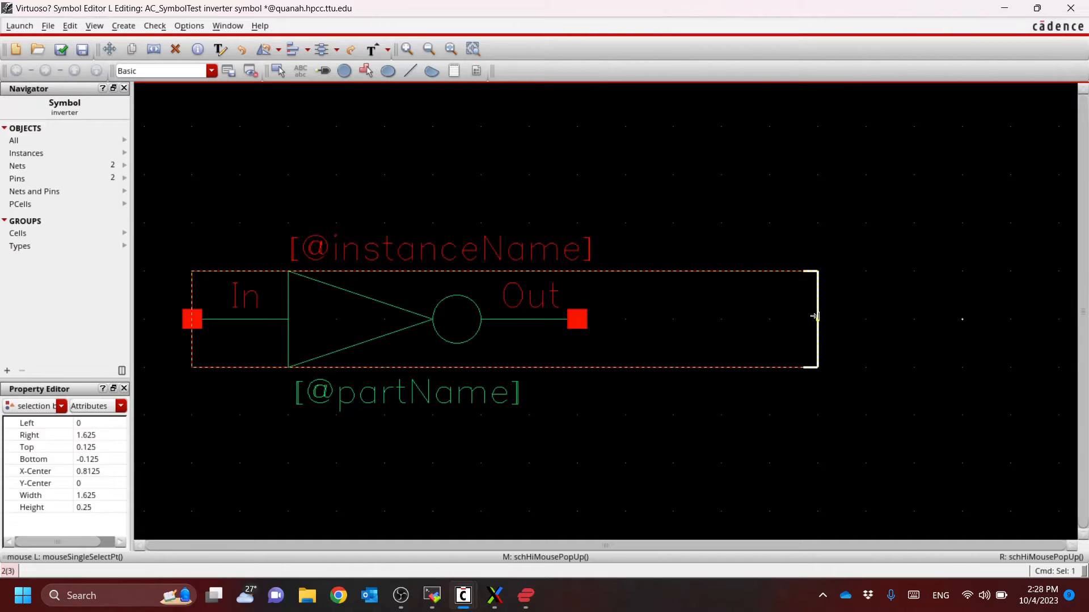
{"action": "key", "text": "s"}
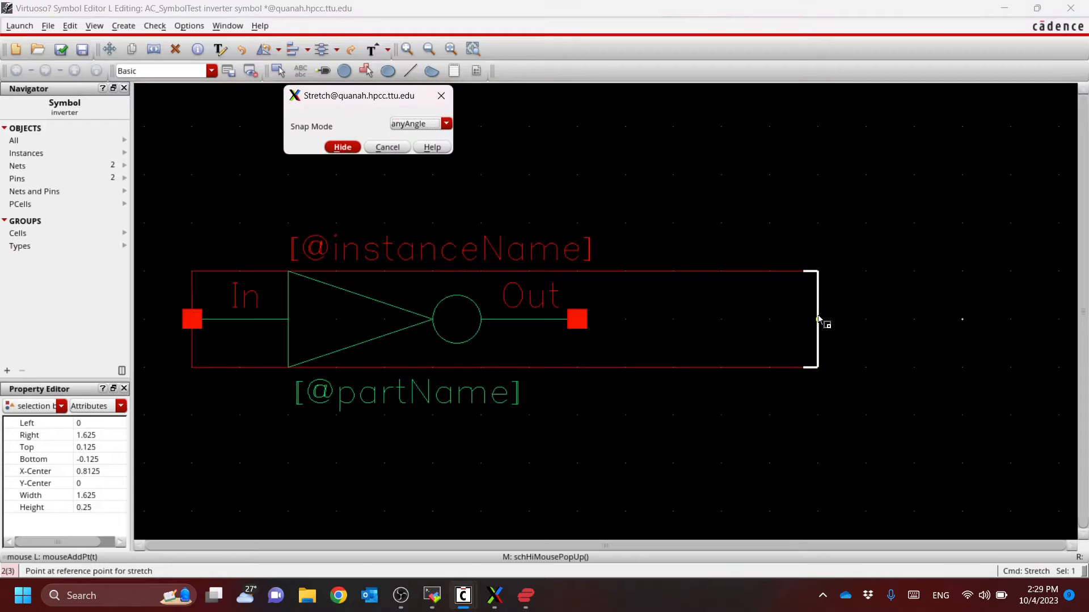
{"action": "left_click", "coordinate": [817, 319]}
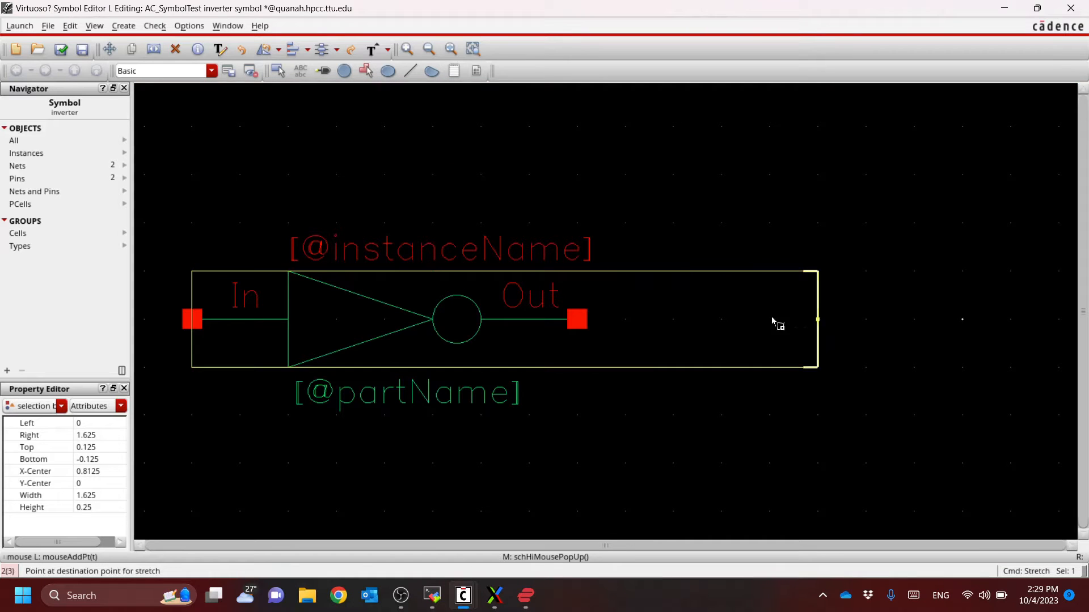
{"action": "left_click", "coordinate": [580, 321]}
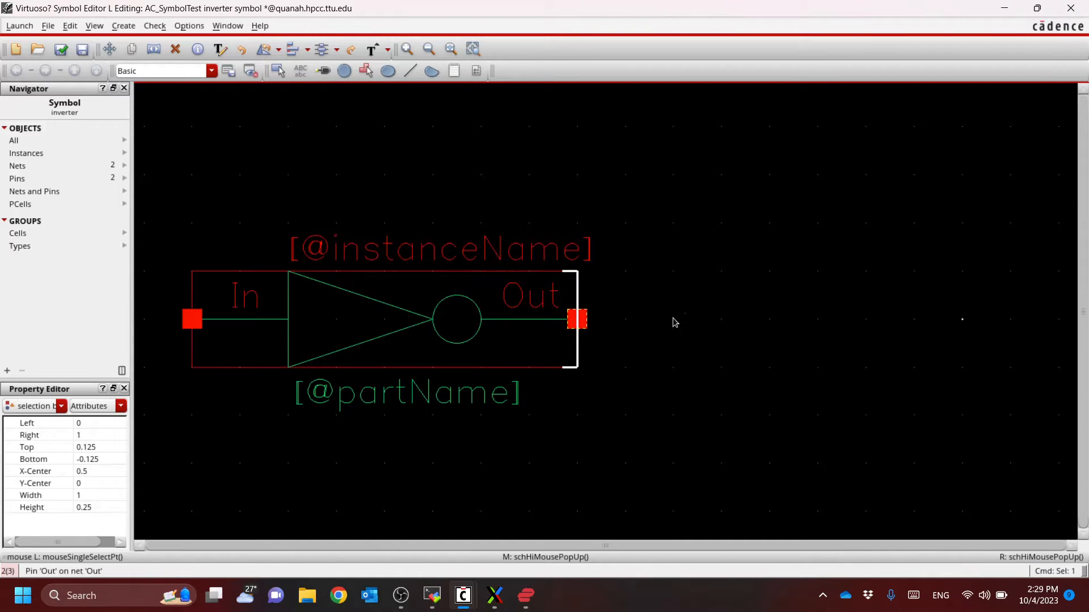
{"action": "left_click", "coordinate": [70, 25]}
{"action": "left_click", "coordinate": [85, 49]}
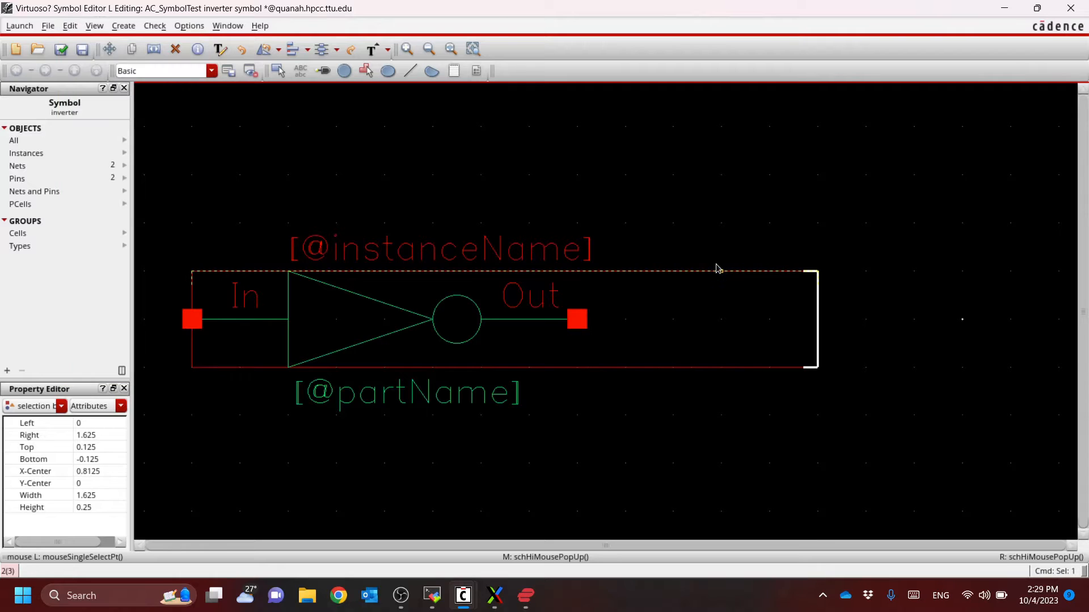
Shrink the red selection box by pulling its far edge directly in to the Out pin
{"action": "left_click", "coordinate": [851, 309]}
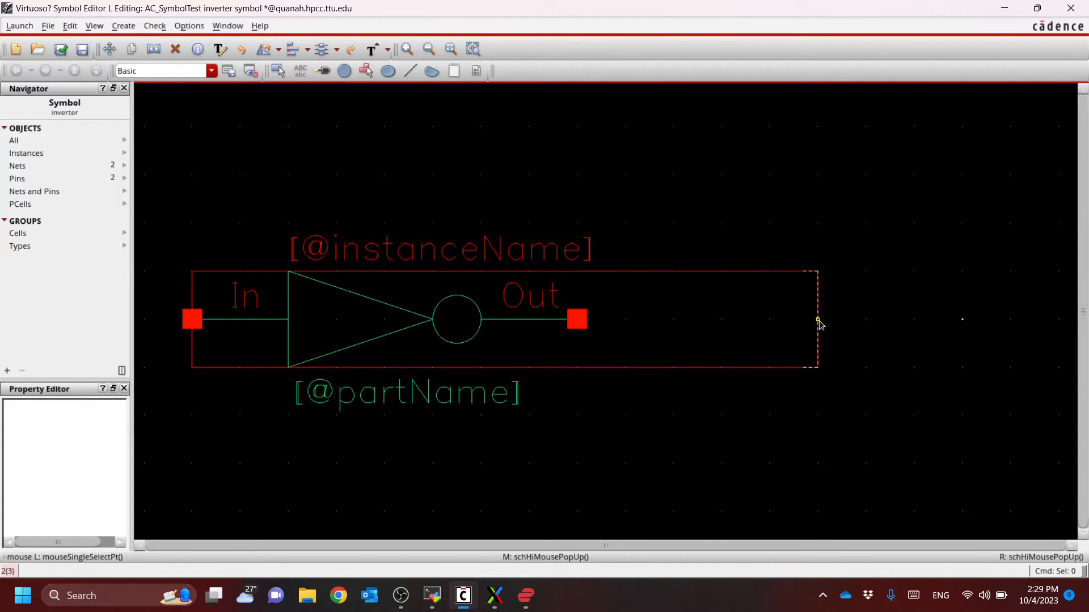
{"action": "left_click_drag", "start_coordinate": [817, 321], "coordinate": [581, 325]}
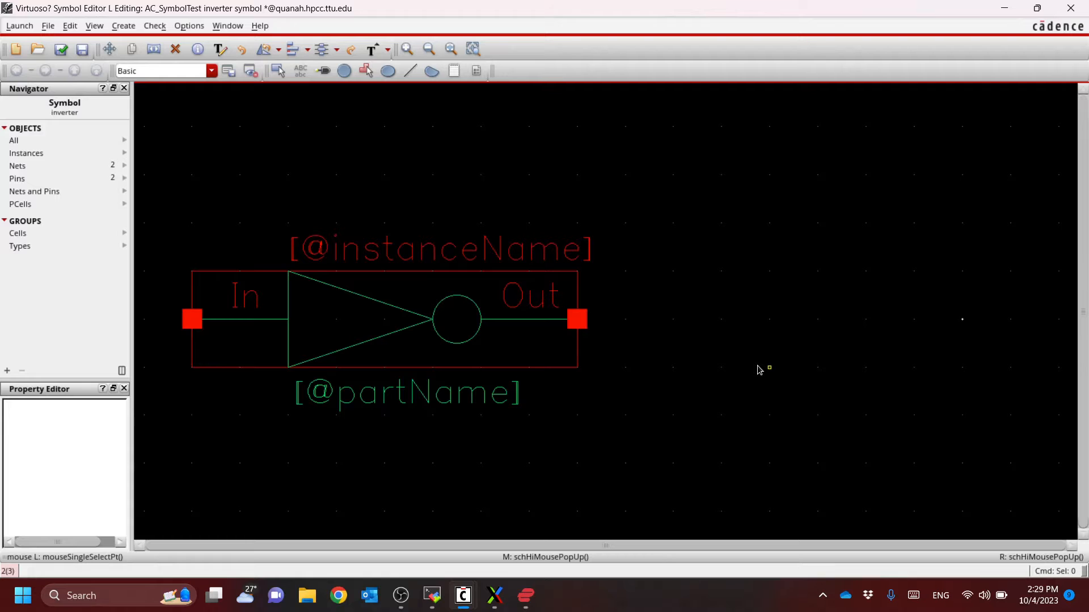
{"action": "key", "text": "f"}
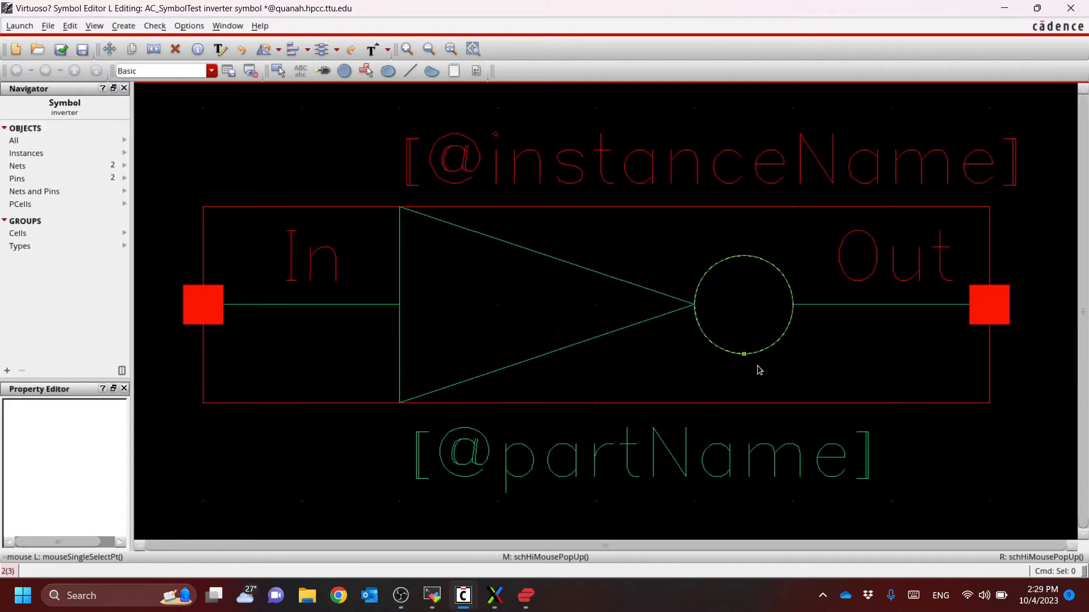
{"action": "key", "text": "m"}
{"action": "left_click", "coordinate": [683, 159]}
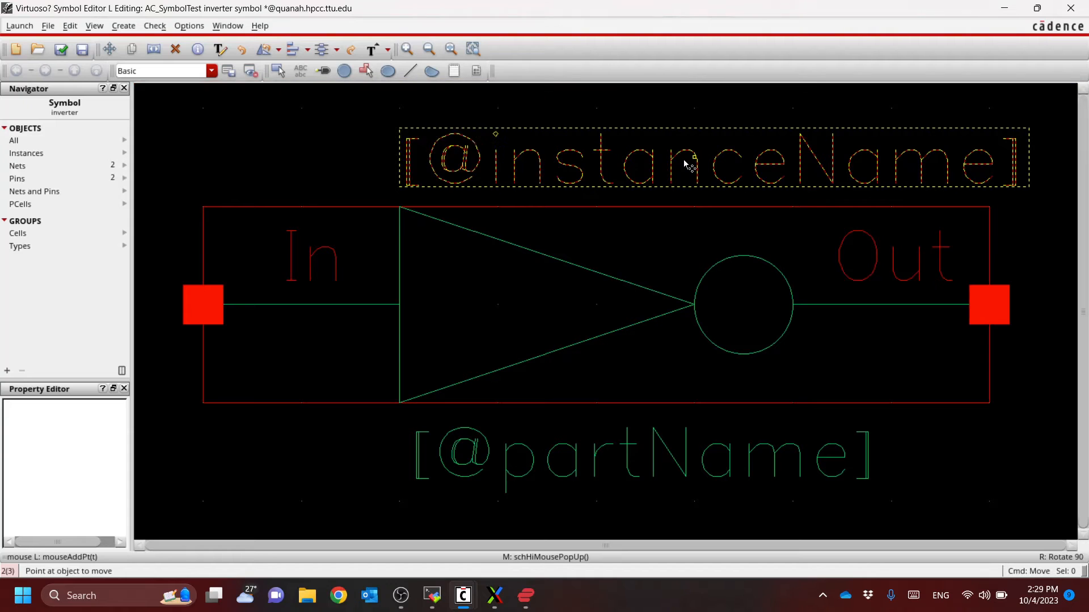
{"action": "left_click", "coordinate": [562, 161]}
{"action": "left_click", "coordinate": [631, 450]}
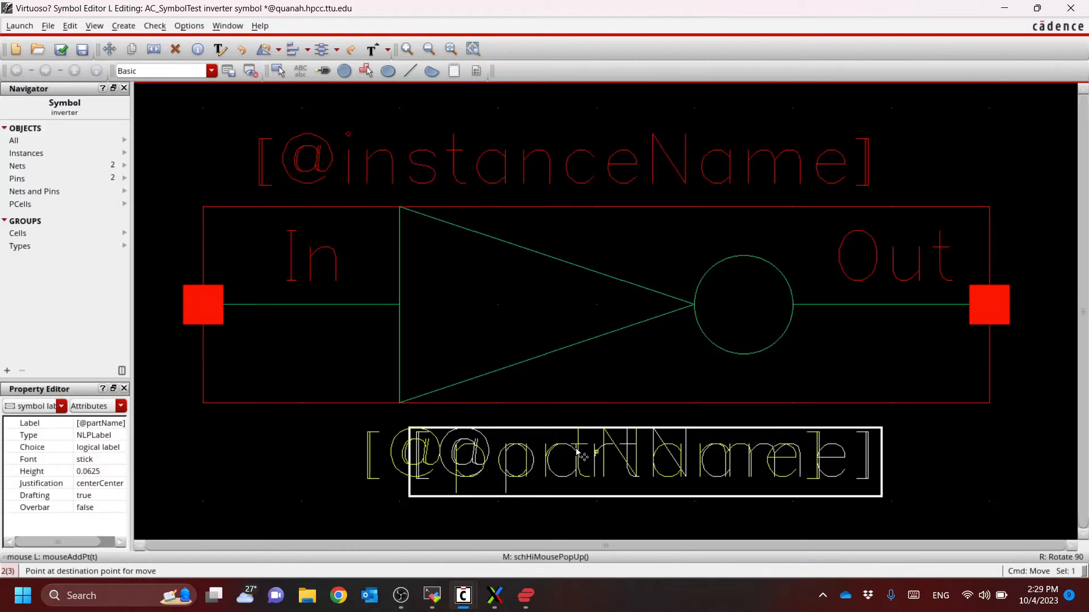
{"action": "key", "text": "Escape"}
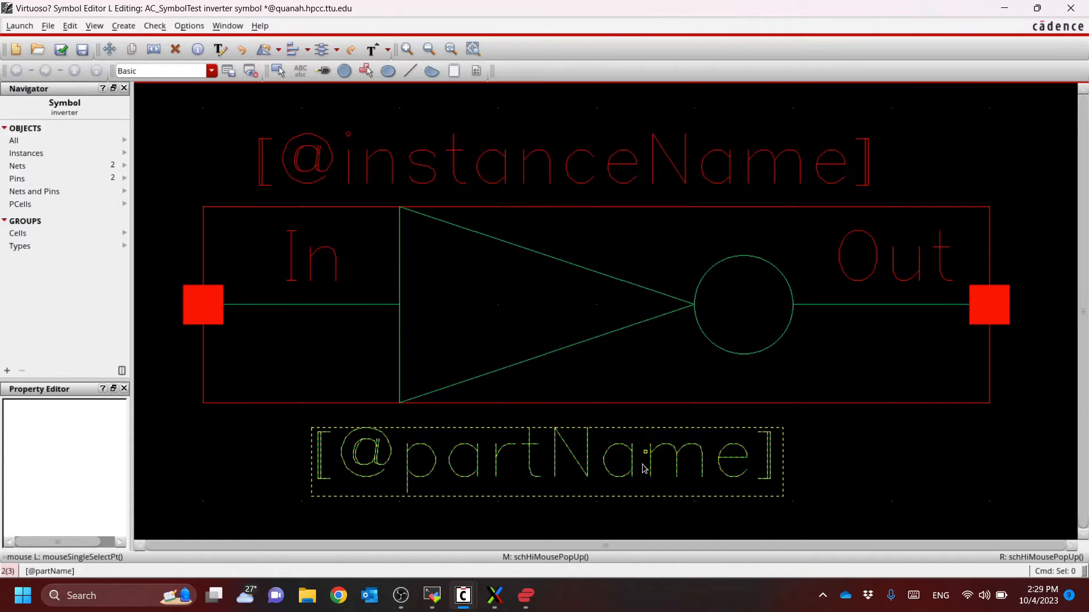
Check and save the finished inverter symbol
{"action": "scroll", "coordinate": [613, 438], "scroll_direction": "down", "scroll_amount": 1}
{"action": "scroll", "coordinate": [618, 349], "scroll_direction": "down", "scroll_amount": 1}
{"action": "scroll", "coordinate": [617, 341], "scroll_direction": "down", "scroll_amount": 1}
{"action": "scroll", "coordinate": [609, 384], "scroll_direction": "up", "scroll_amount": 1}
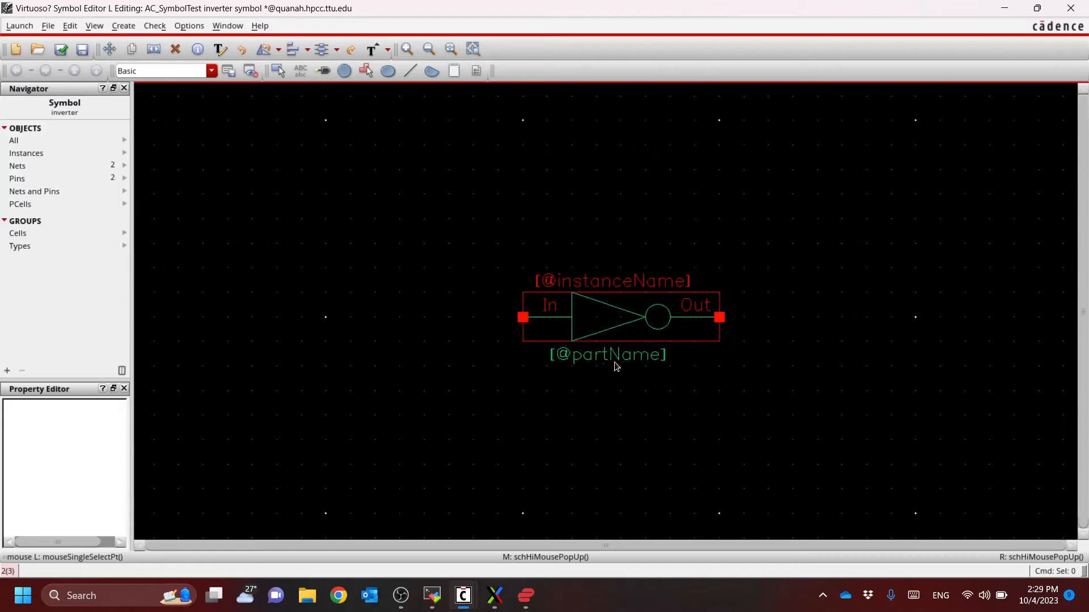
{"action": "scroll", "coordinate": [630, 305], "scroll_direction": "up", "scroll_amount": 1}
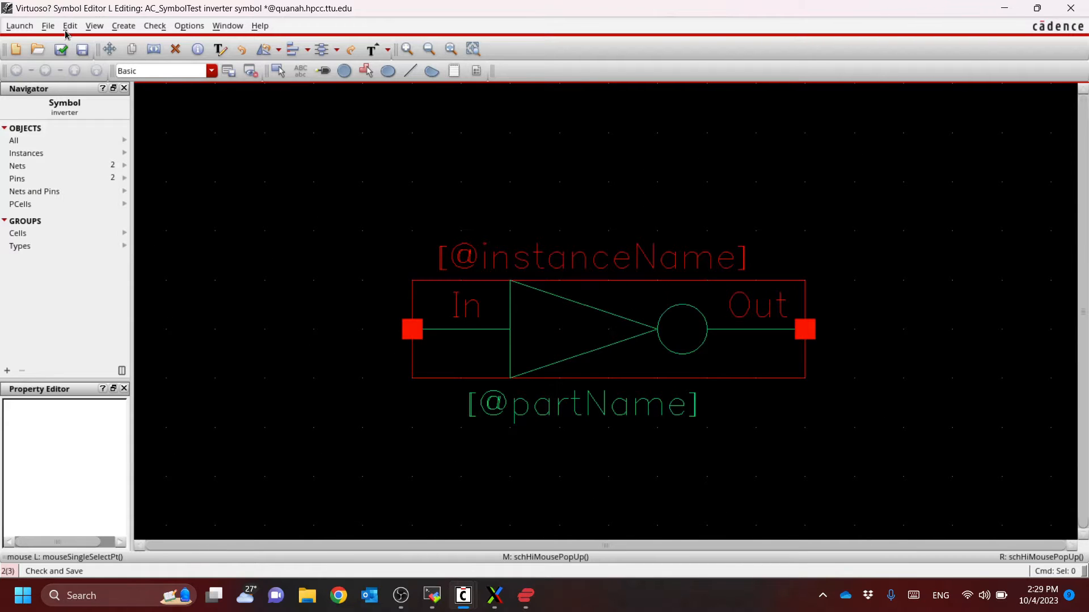
{"action": "left_click", "coordinate": [57, 54]}
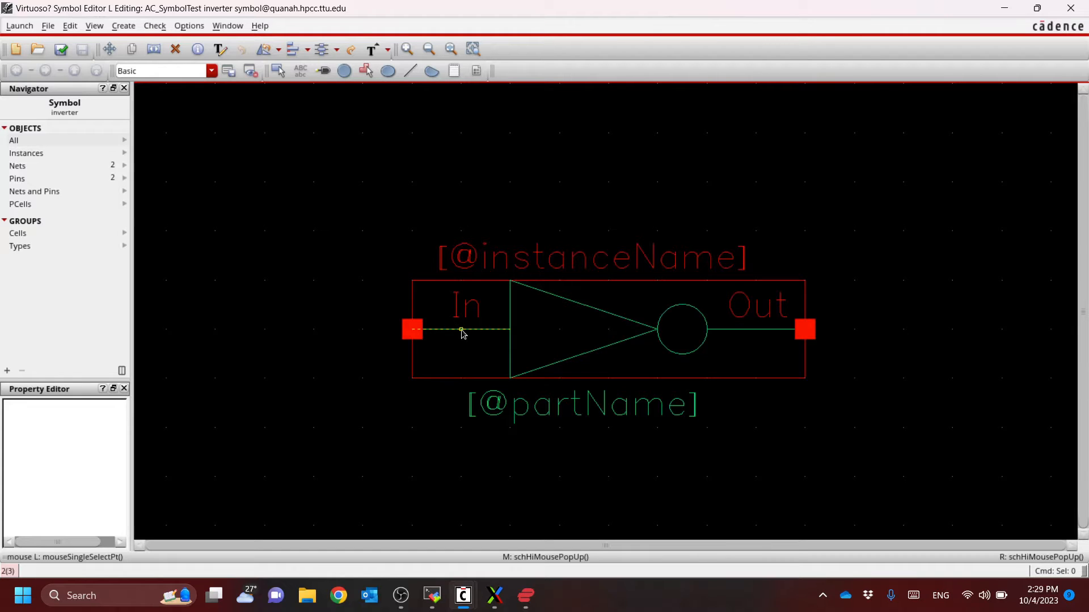
Delete the In pin, check and save the symbol, and dismiss the Cross View Check message
{"action": "left_click", "coordinate": [418, 336]}
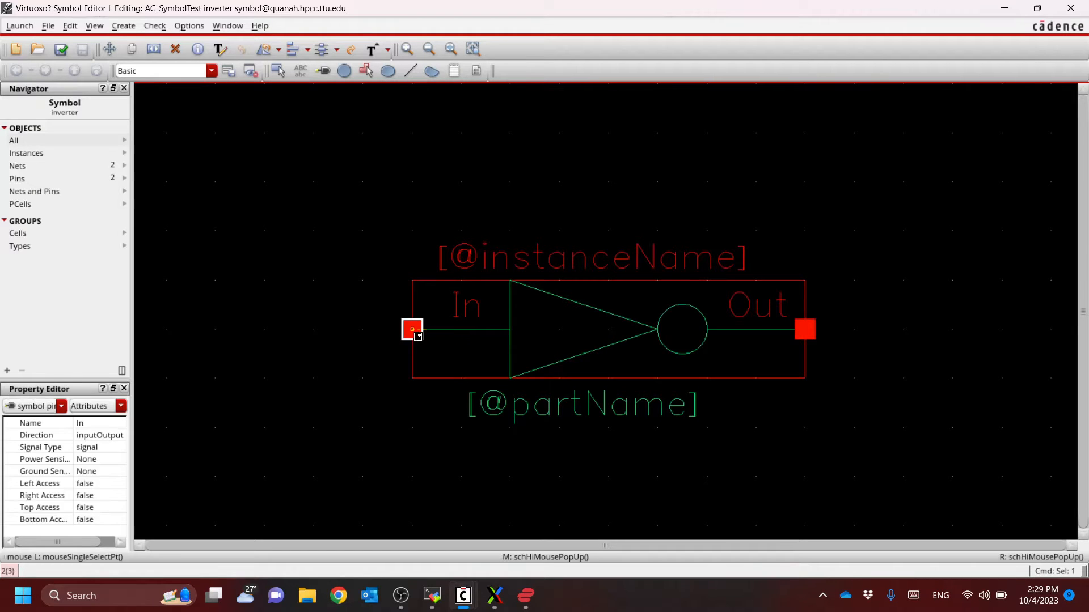
{"action": "key", "text": "Delete"}
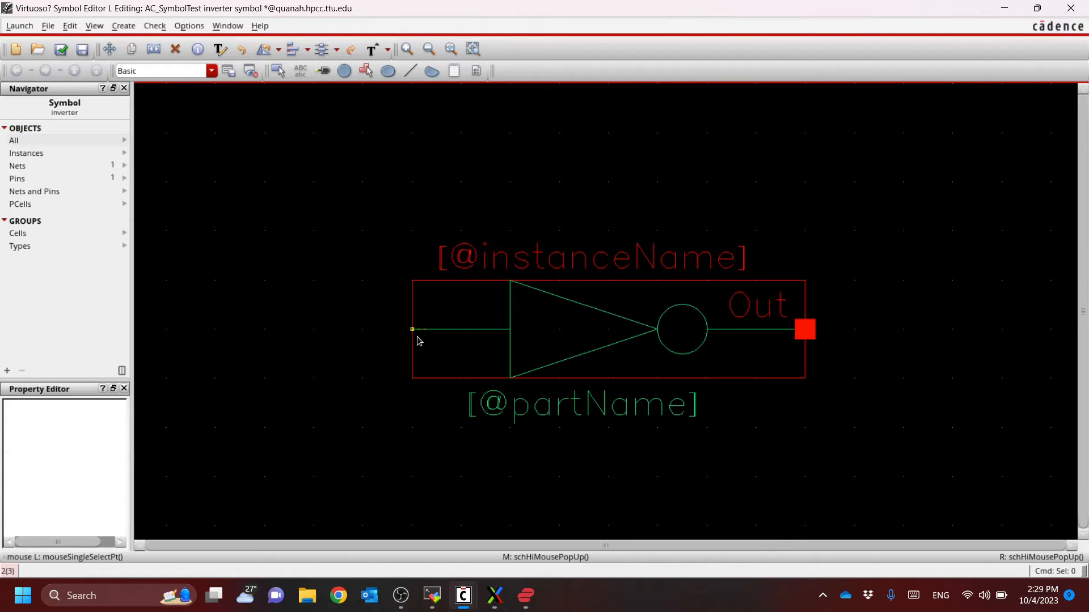
{"action": "left_click", "coordinate": [61, 50]}
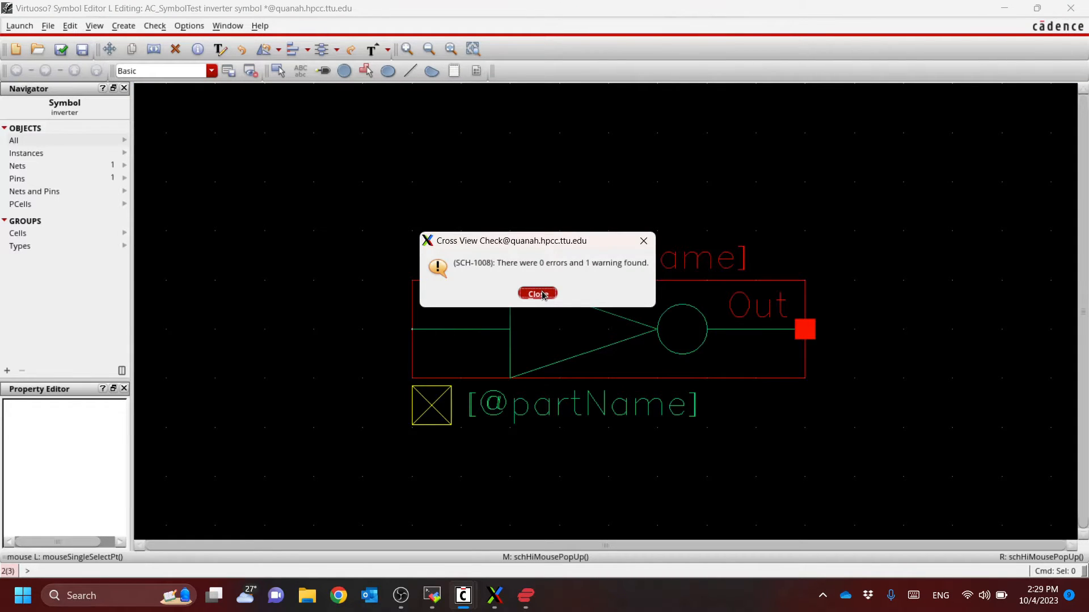
{"action": "left_click", "coordinate": [537, 293]}
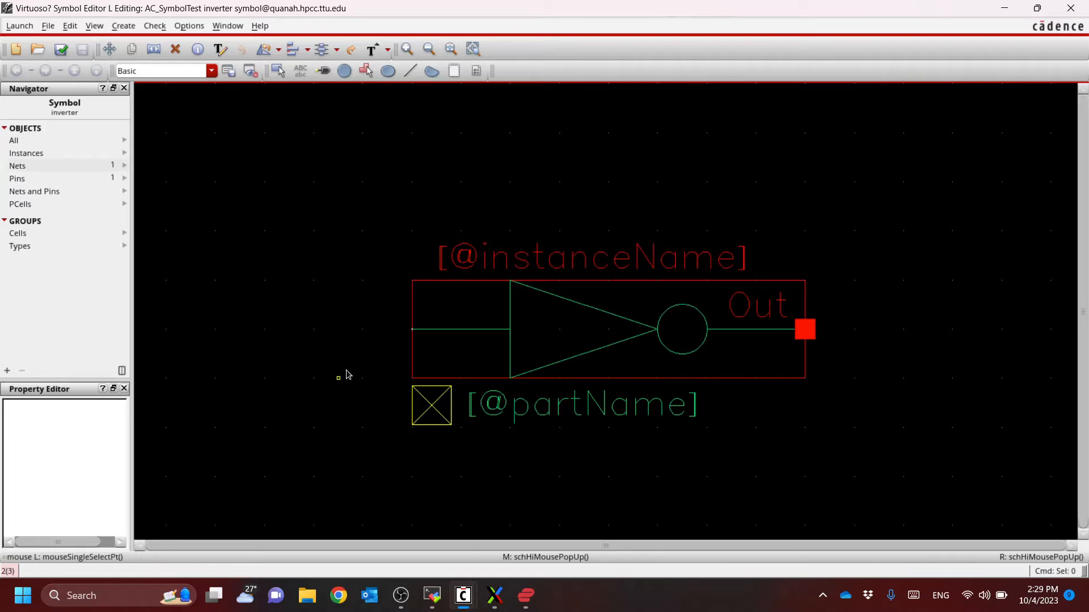
Create a square pin named In with direction inputOutput and place it on the free end of the input line
{"action": "left_click", "coordinate": [78, 25]}
{"action": "left_click", "coordinate": [97, 55]}
{"action": "left_click", "coordinate": [129, 27]}
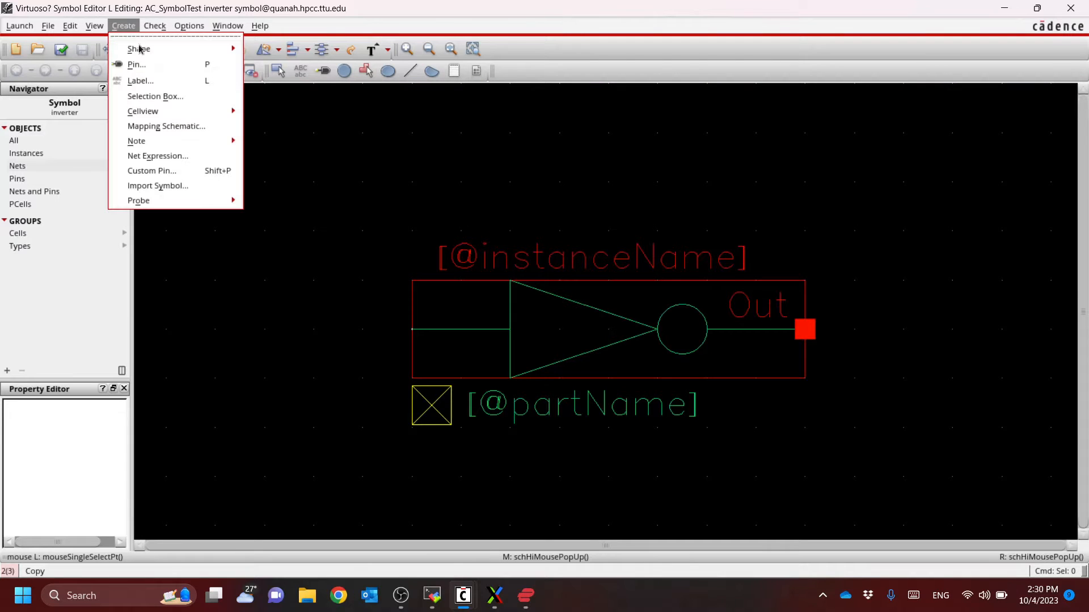
{"action": "left_click", "coordinate": [147, 65]}
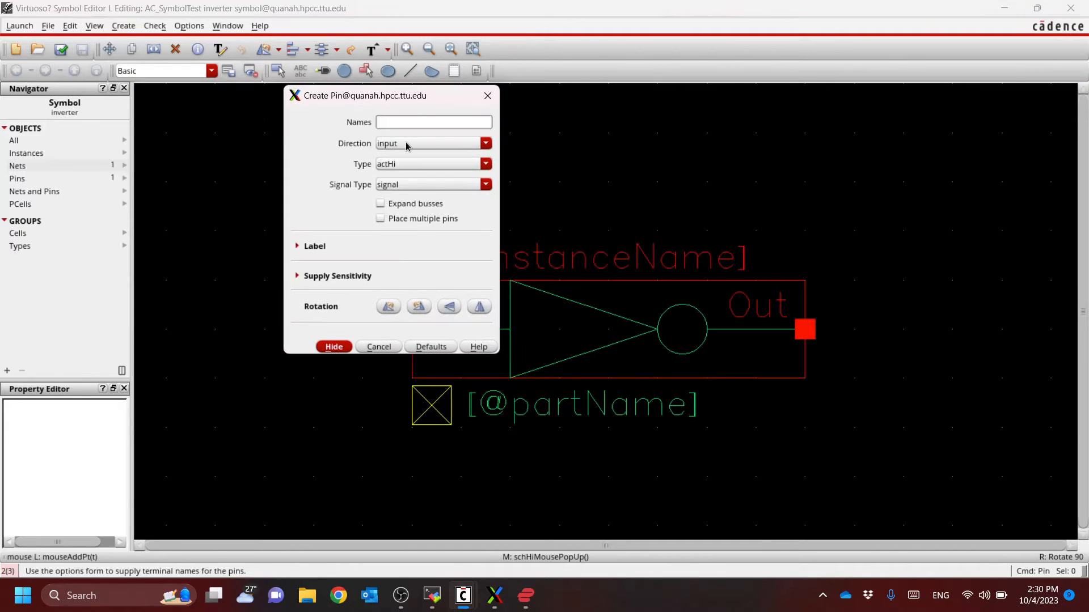
{"action": "left_click", "coordinate": [406, 145]}
{"action": "left_click", "coordinate": [407, 179]}
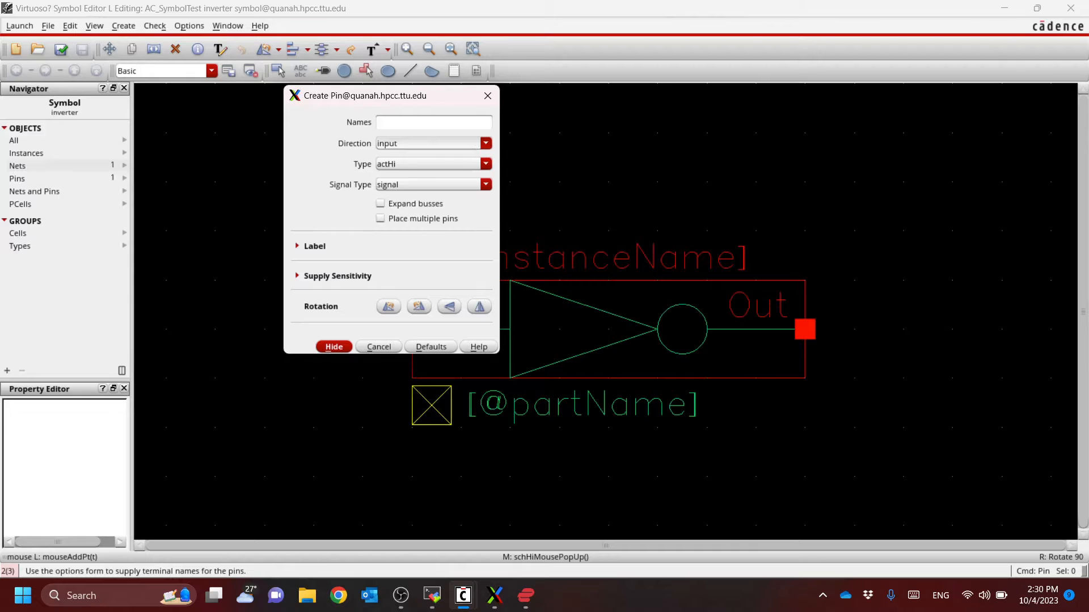
{"action": "left_click", "coordinate": [404, 165]}
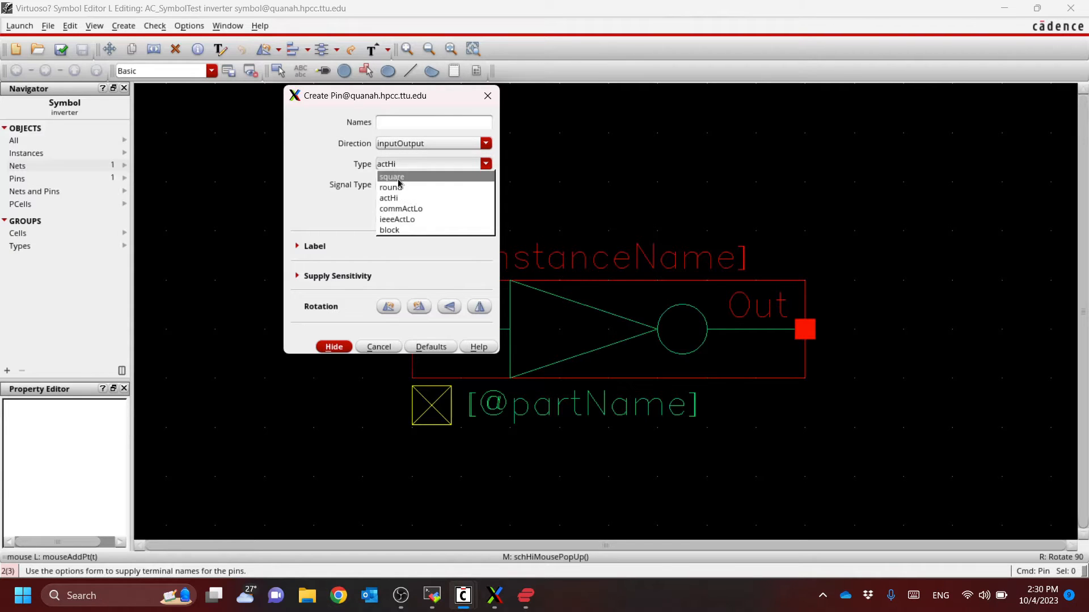
{"action": "left_click", "coordinate": [400, 177]}
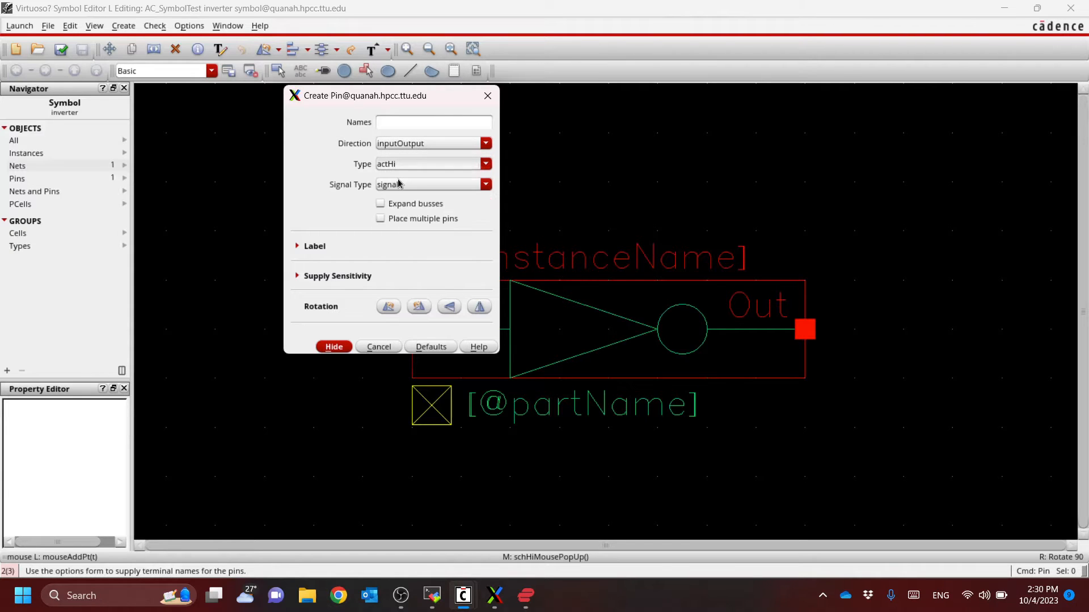
{"action": "left_click", "coordinate": [414, 123]}
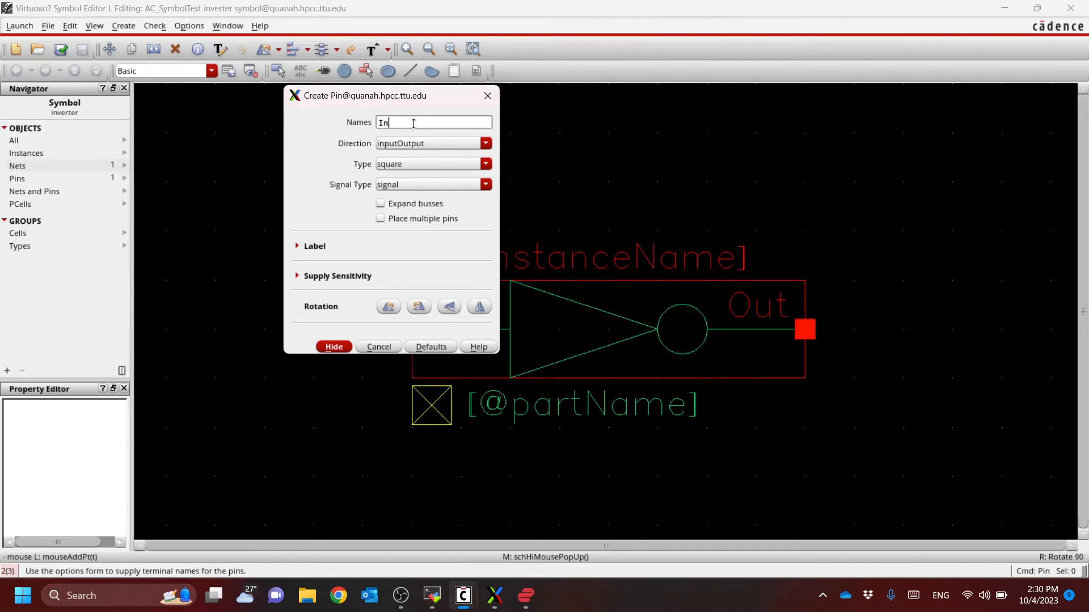
{"action": "left_click", "coordinate": [334, 347]}
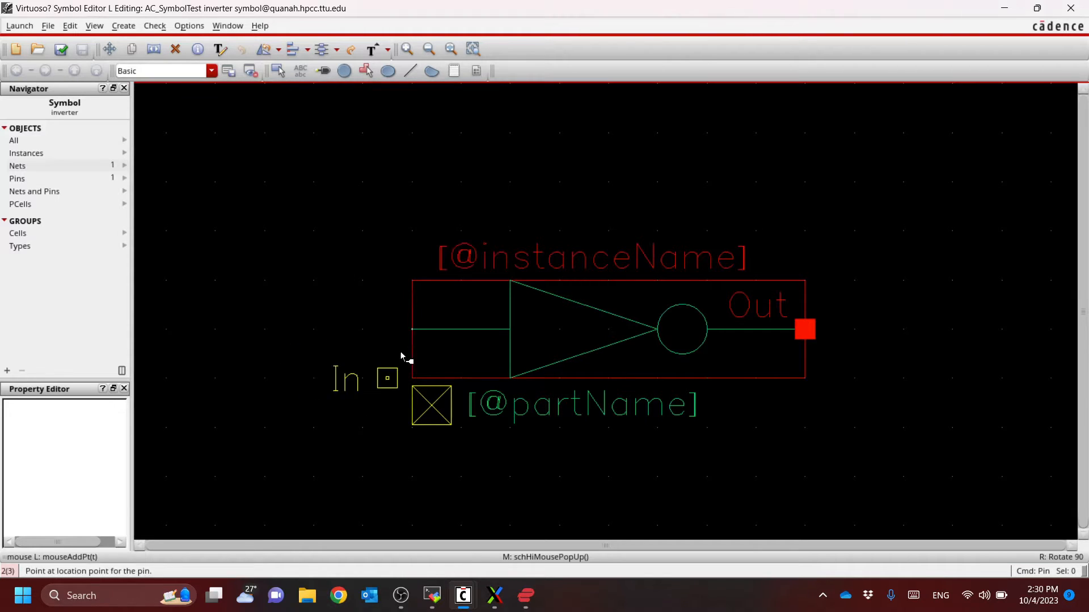
{"action": "left_click", "coordinate": [411, 333]}
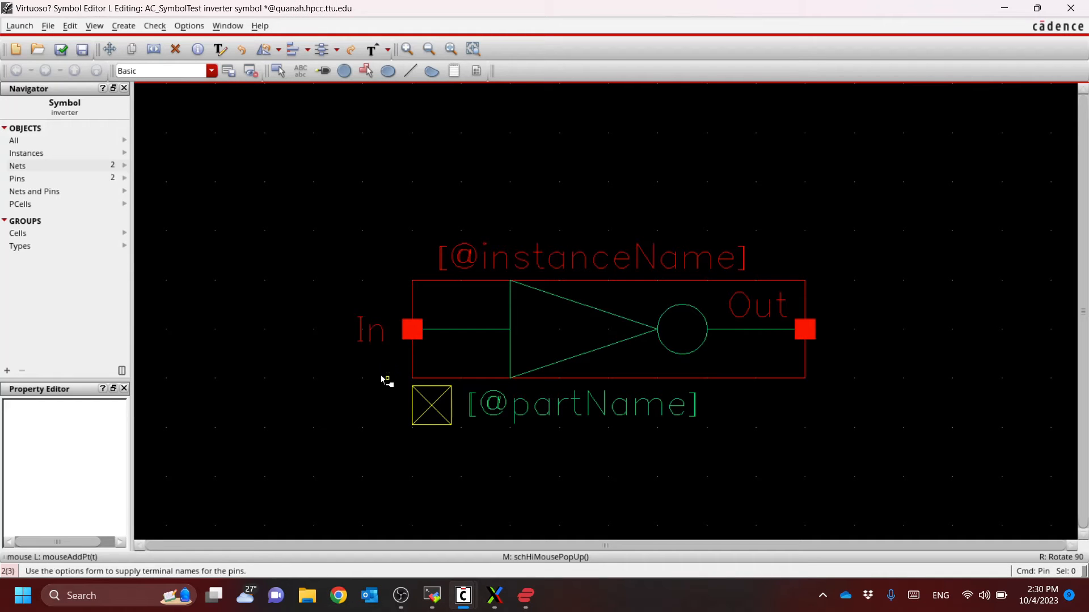
{"action": "key", "text": "Escape"}
Move the In pin label to just above the input line, and check and save the inverter symbol
{"action": "key", "text": "m"}
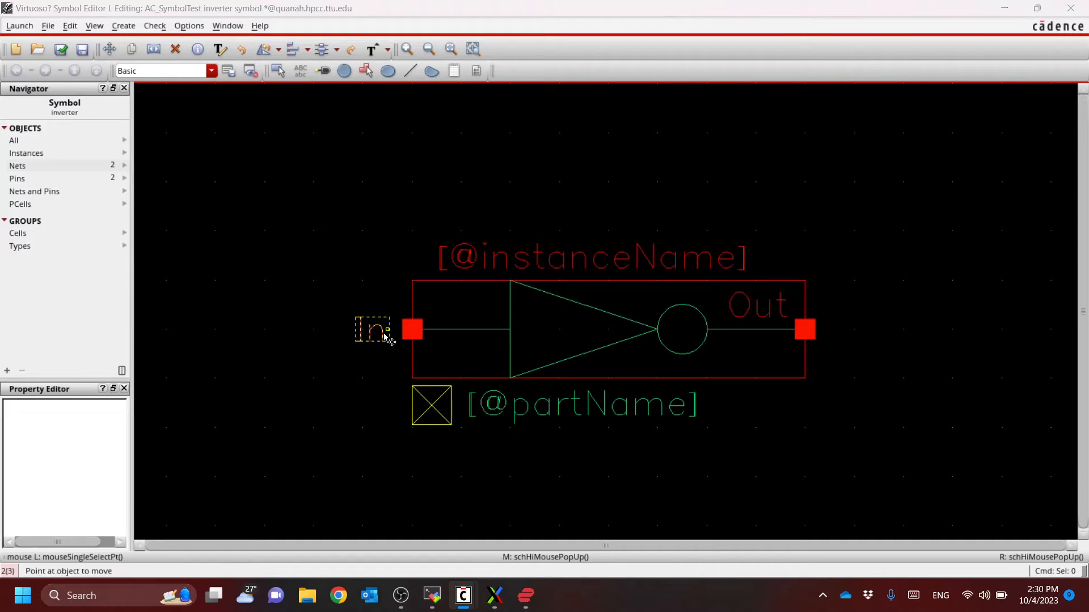
{"action": "left_click", "coordinate": [384, 334]}
{"action": "left_click", "coordinate": [475, 319]}
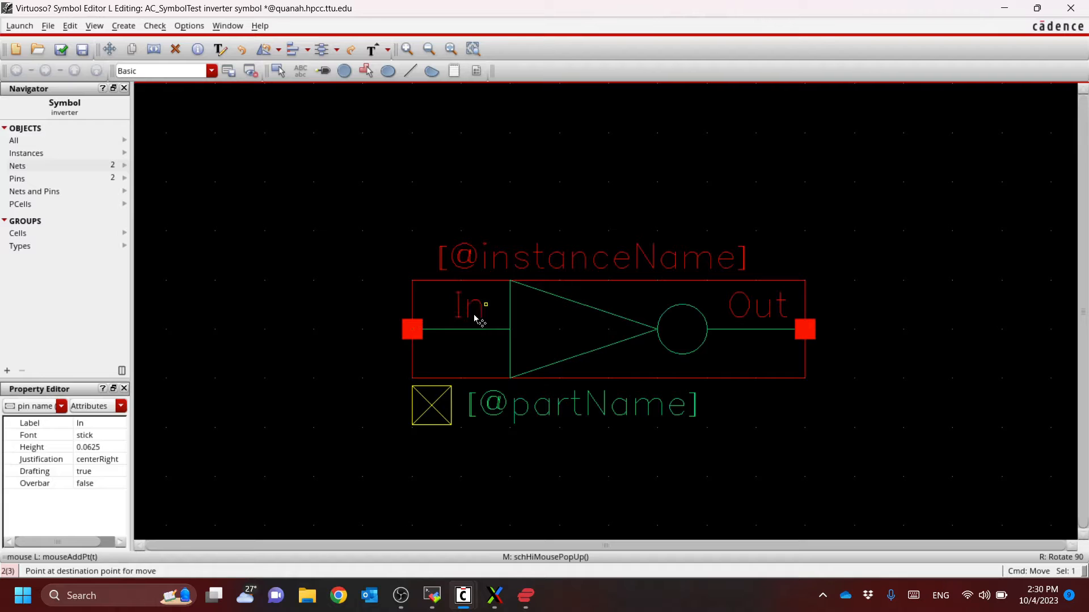
{"action": "left_click", "coordinate": [61, 50]}
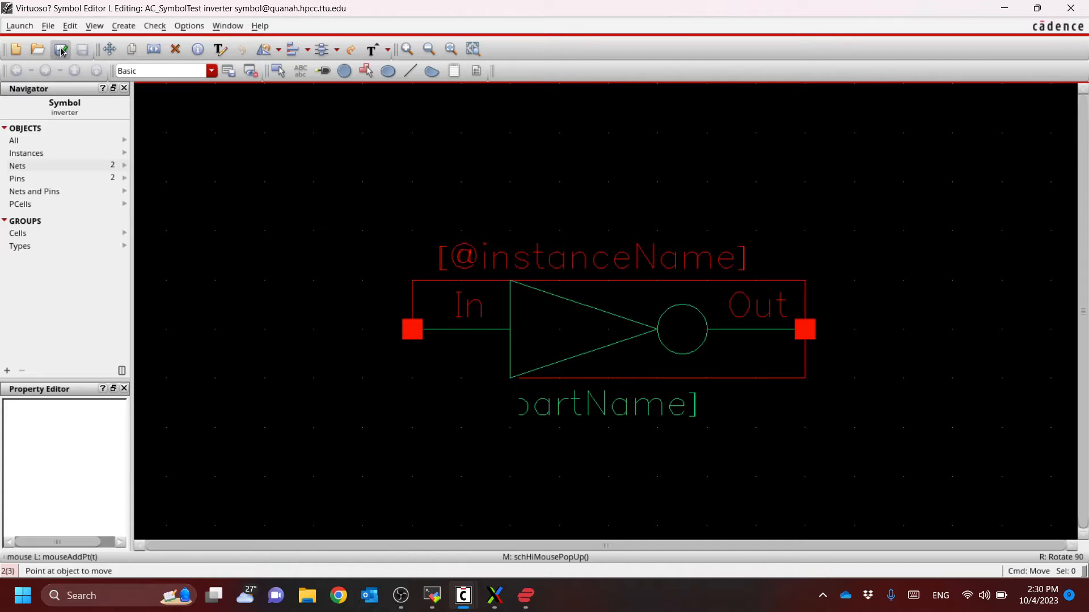
{"action": "scroll", "coordinate": [424, 357], "scroll_direction": "right", "scroll_amount": 1}
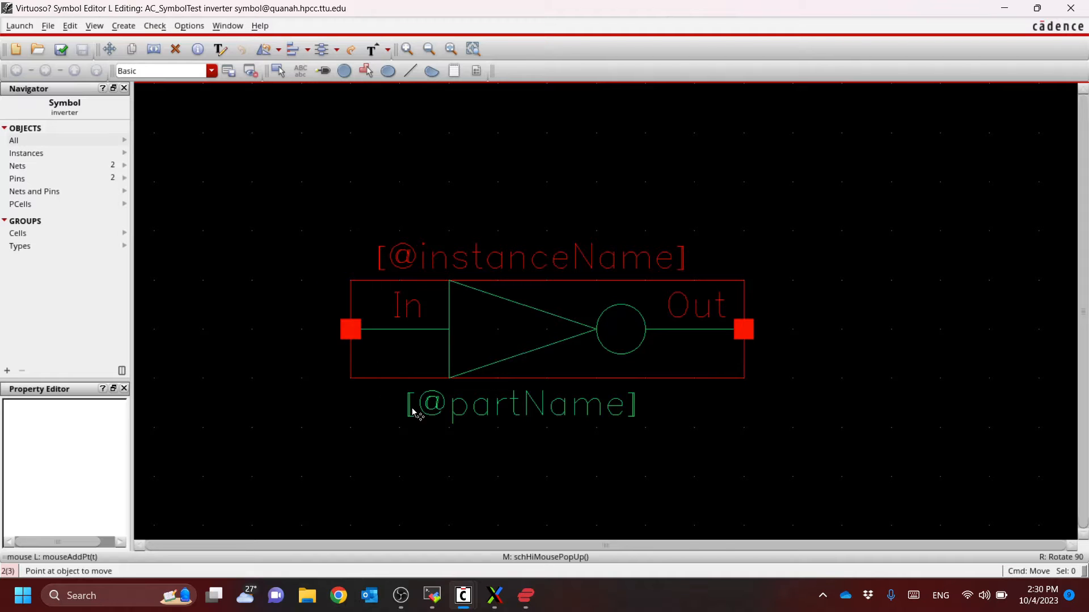
{"action": "left_click", "coordinate": [444, 399]}
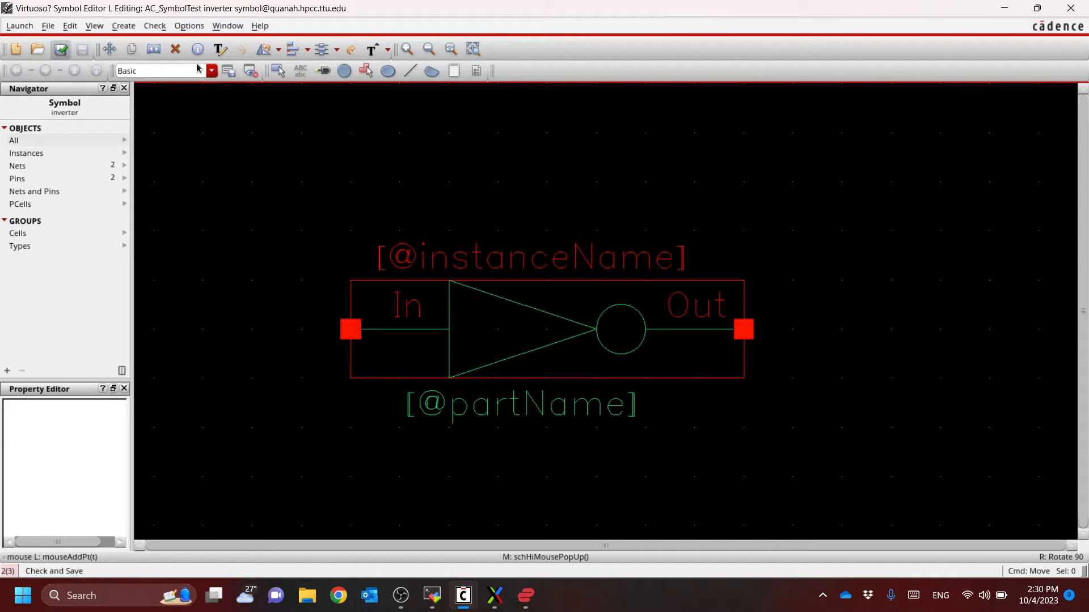
Close both the symbol and schematic editors of the inverter, previewing the cell's symbol and schematic views in the Library Manager
{"action": "left_click", "coordinate": [1085, 8]}
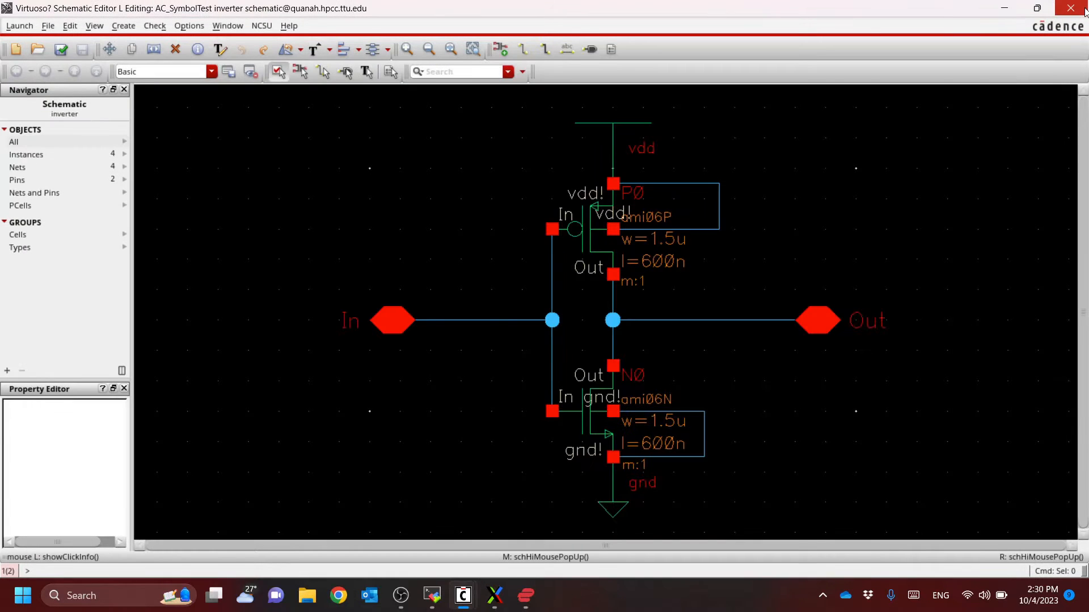
{"action": "left_click", "coordinate": [499, 600]}
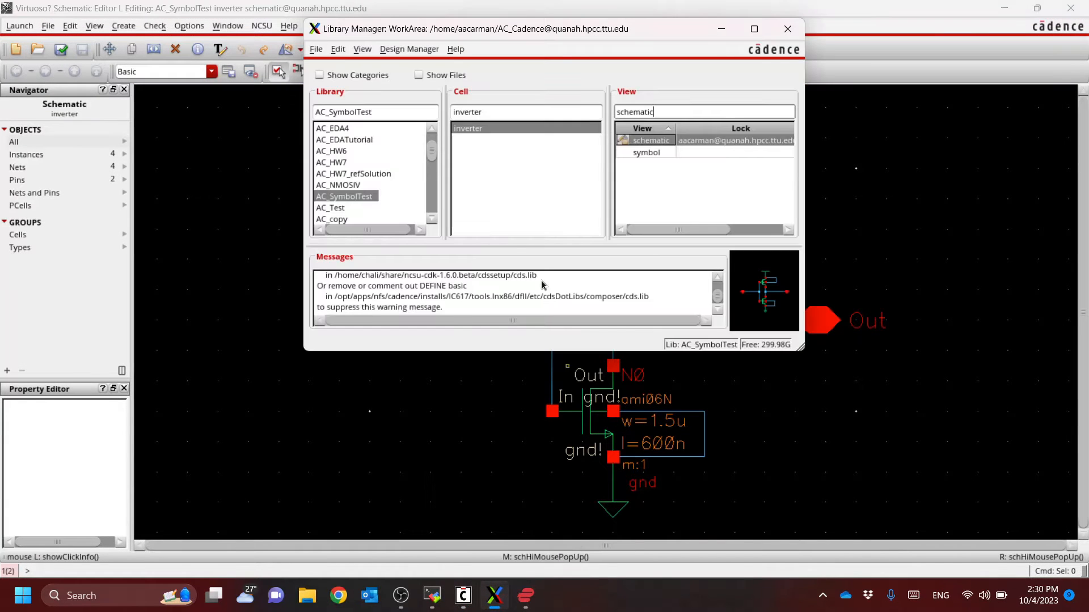
{"action": "left_click", "coordinate": [468, 132]}
{"action": "left_click", "coordinate": [652, 153]}
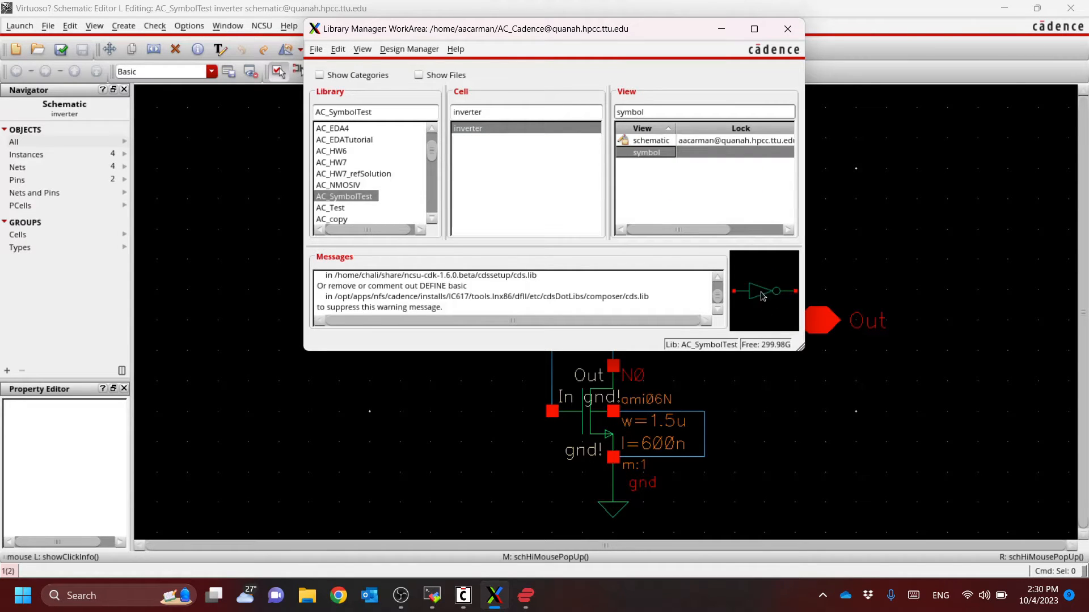
{"action": "left_click", "coordinate": [652, 141]}
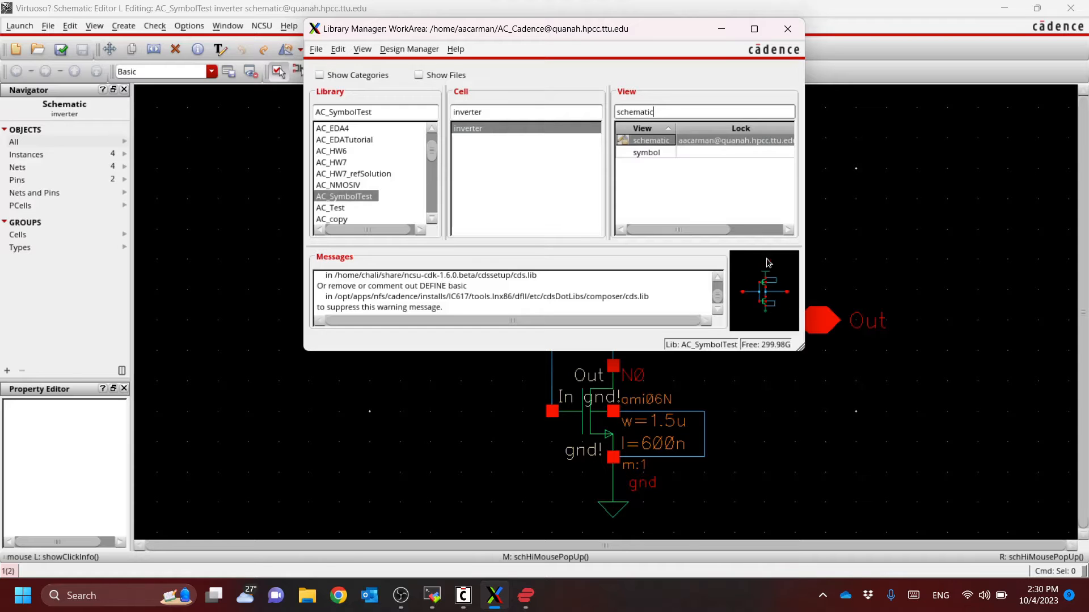
{"action": "left_click", "coordinate": [651, 154]}
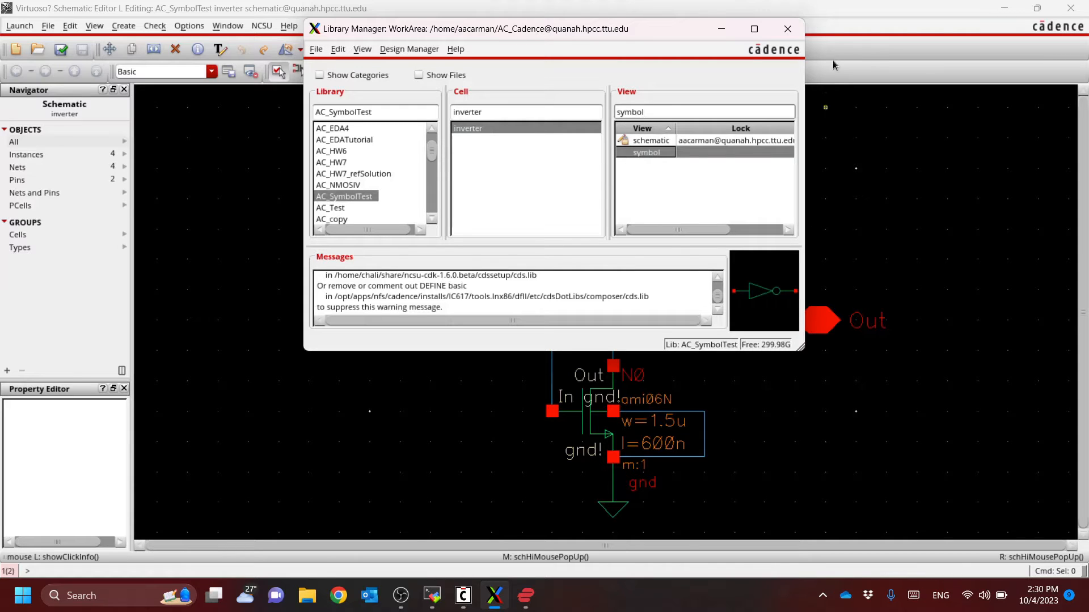
{"action": "left_click", "coordinate": [870, 45]}
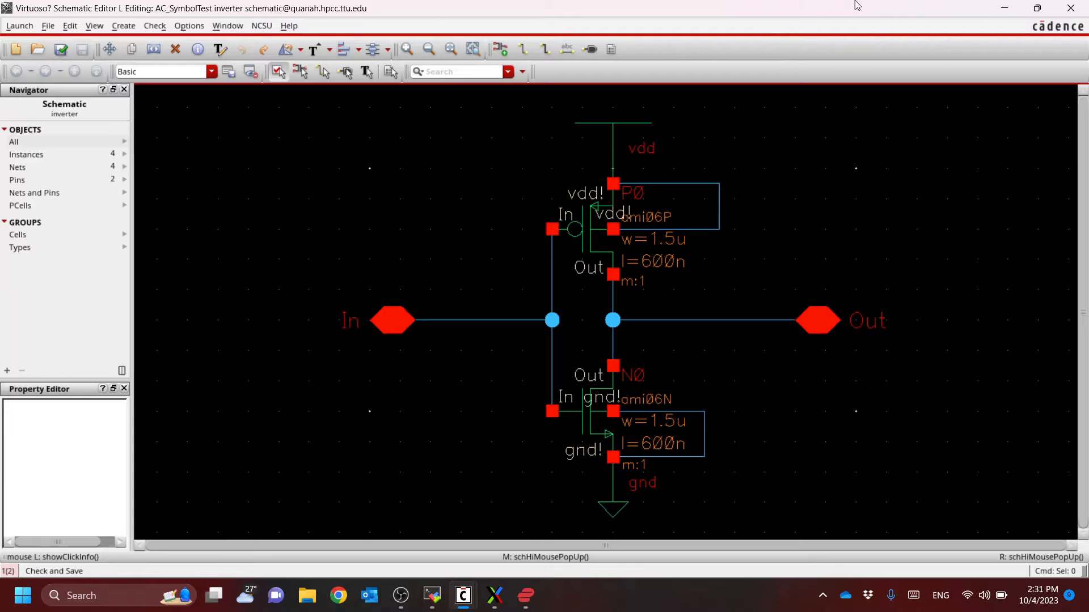
{"action": "left_click", "coordinate": [1077, 12]}
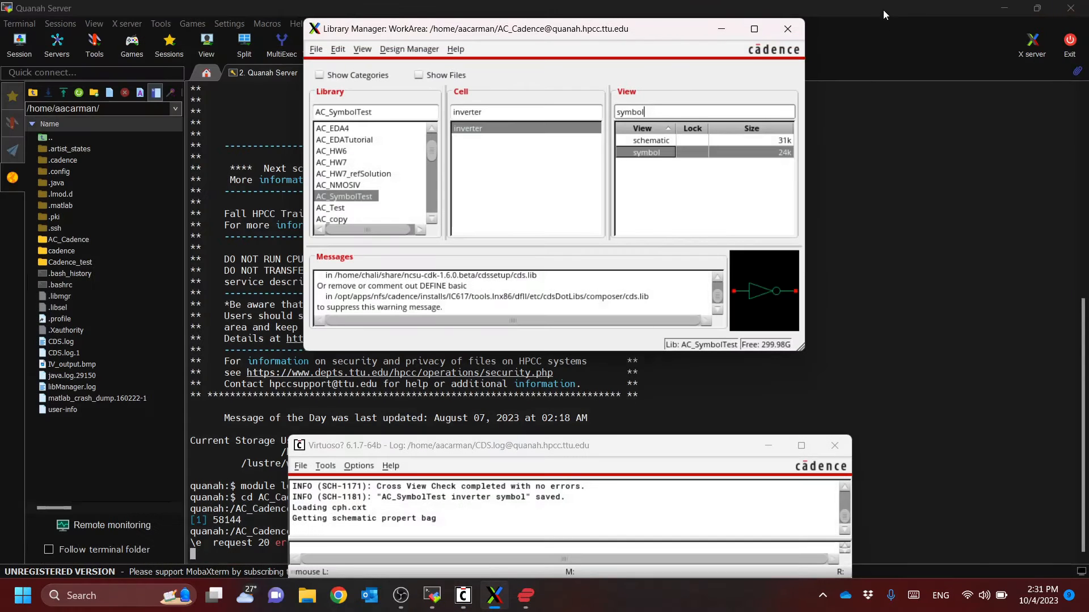
Create a schematic cell view for a new cell named inv_tb in the AC_SymbolTest library and select that cell in the Library Manager
{"action": "left_click", "coordinate": [352, 197]}
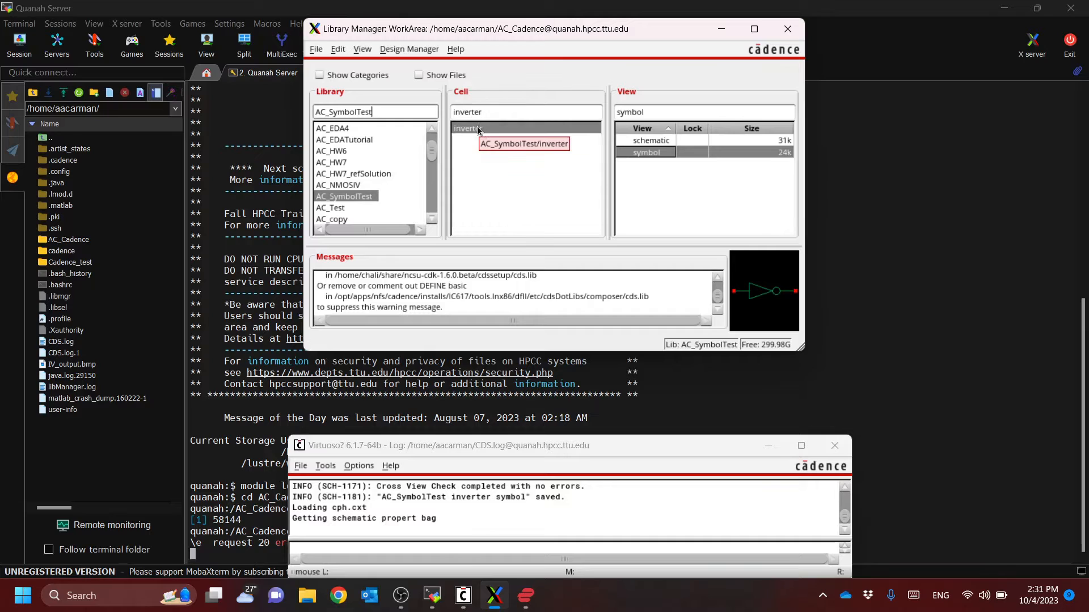
{"action": "left_click", "coordinate": [318, 51]}
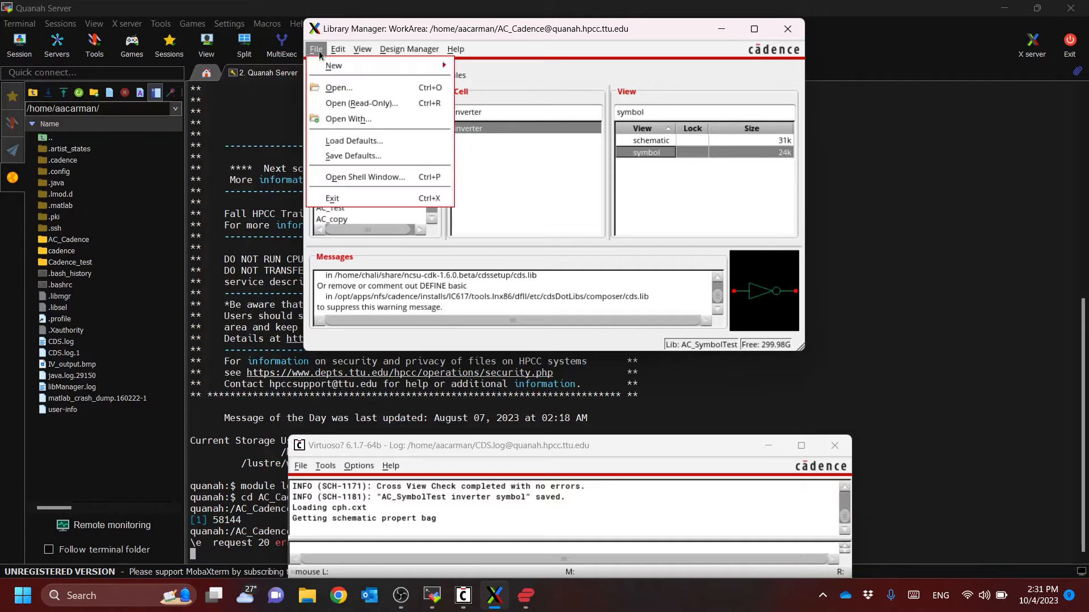
{"action": "mouse_move", "coordinate": [338, 69]}
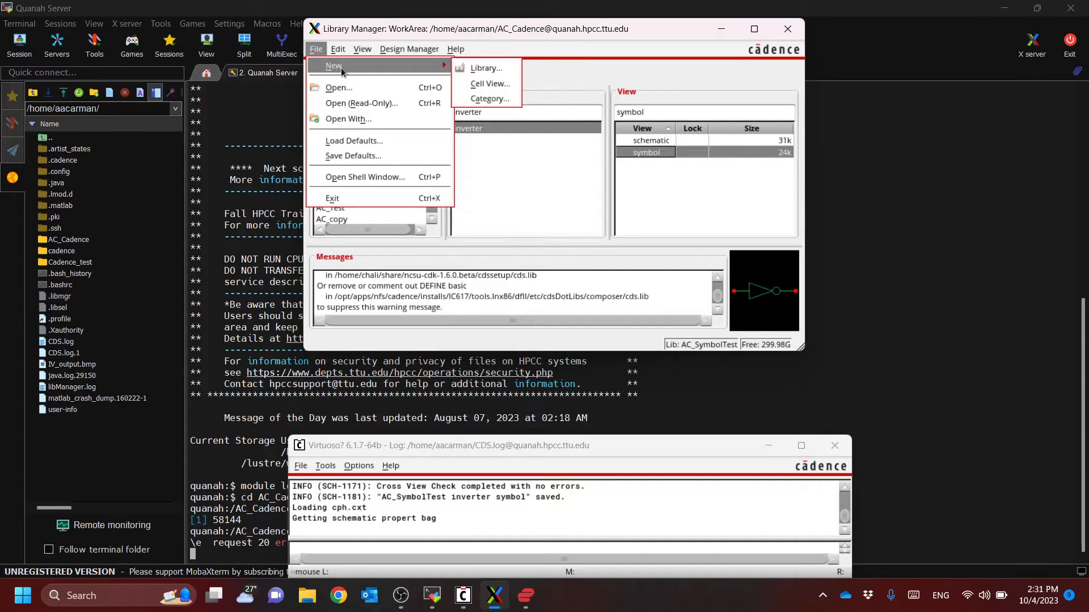
{"action": "left_click", "coordinate": [491, 85]}
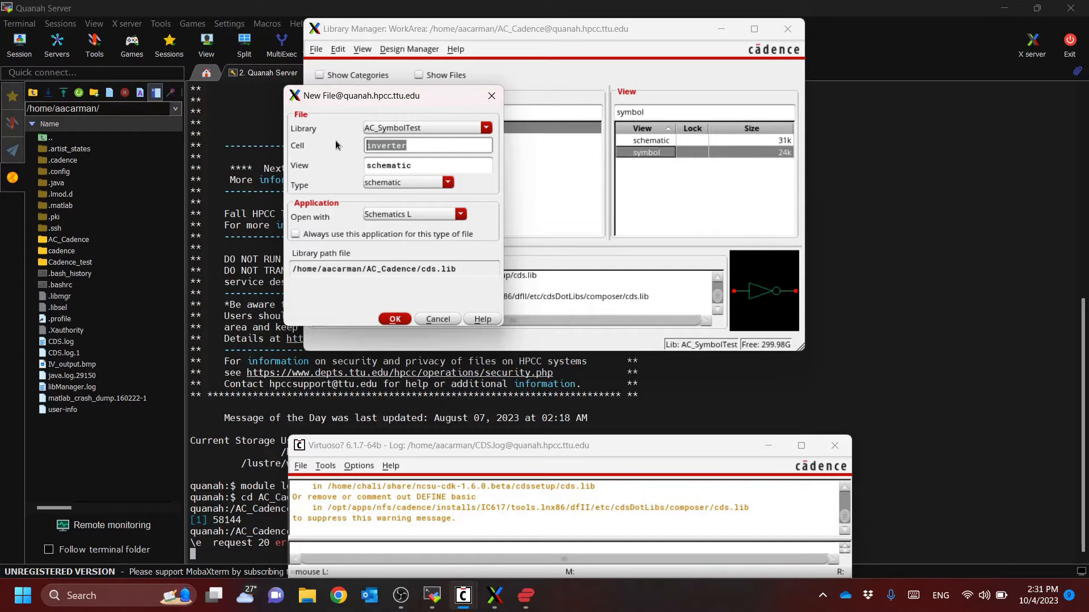
{"action": "type", "text": "inv_tb"}
{"action": "key", "text": "Tab"}
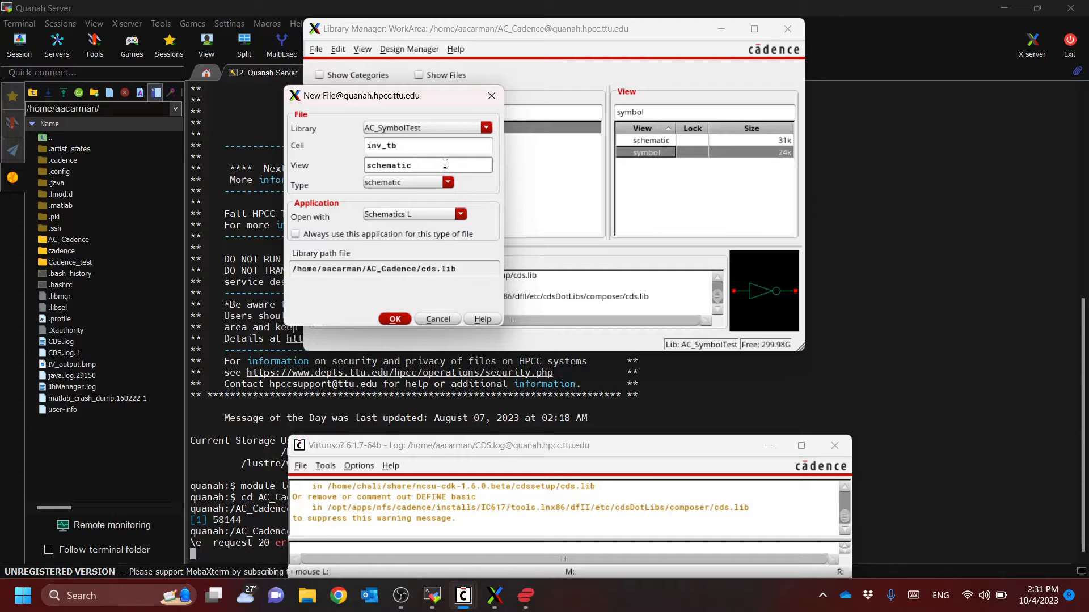
{"action": "left_click", "coordinate": [395, 319]}
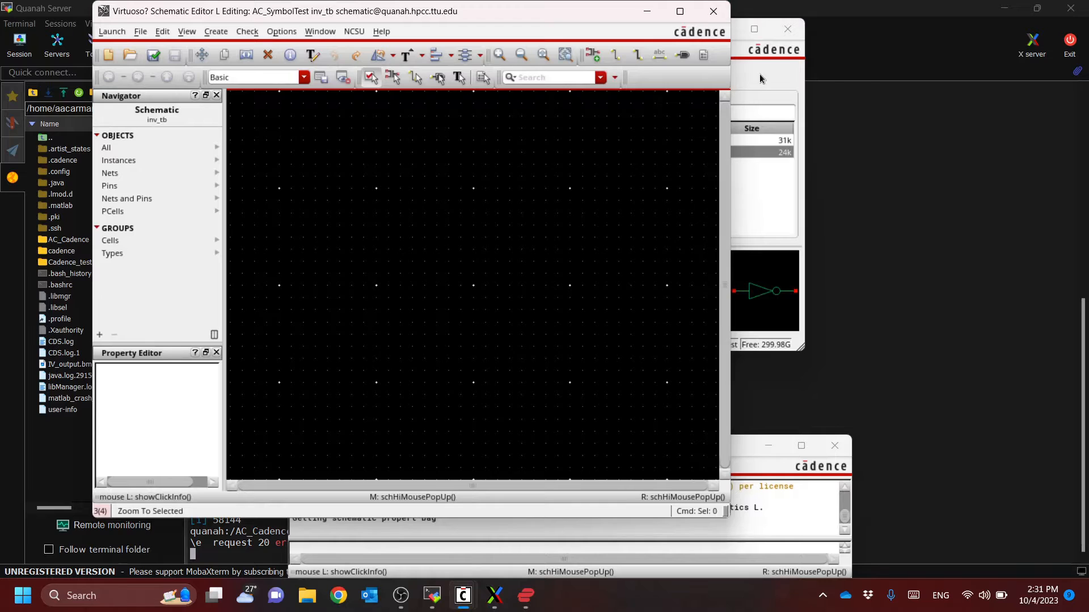
{"action": "left_click", "coordinate": [760, 74]}
{"action": "left_click", "coordinate": [496, 129]}
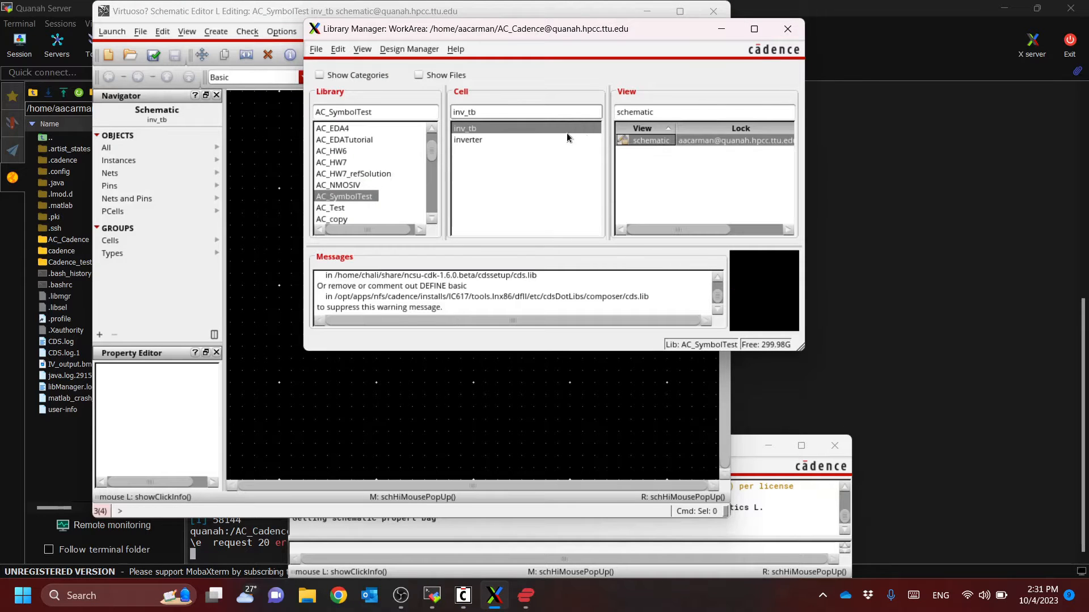
Maximize the inv_tb schematic window and open the Add Instance form
{"action": "left_click", "coordinate": [543, 11]}
{"action": "left_click", "coordinate": [680, 11]}
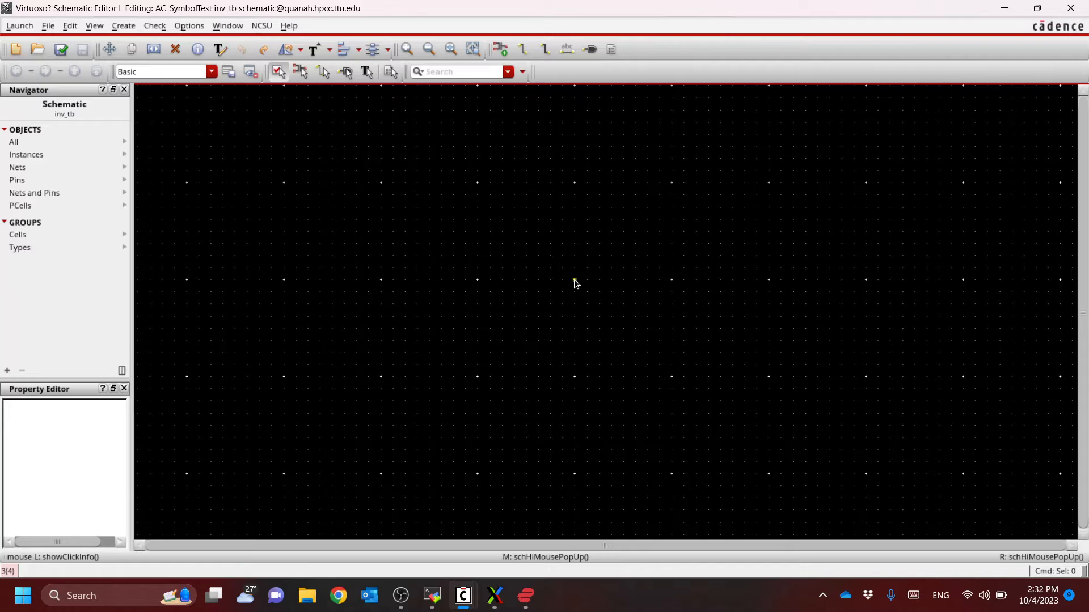
{"action": "key", "text": "i"}
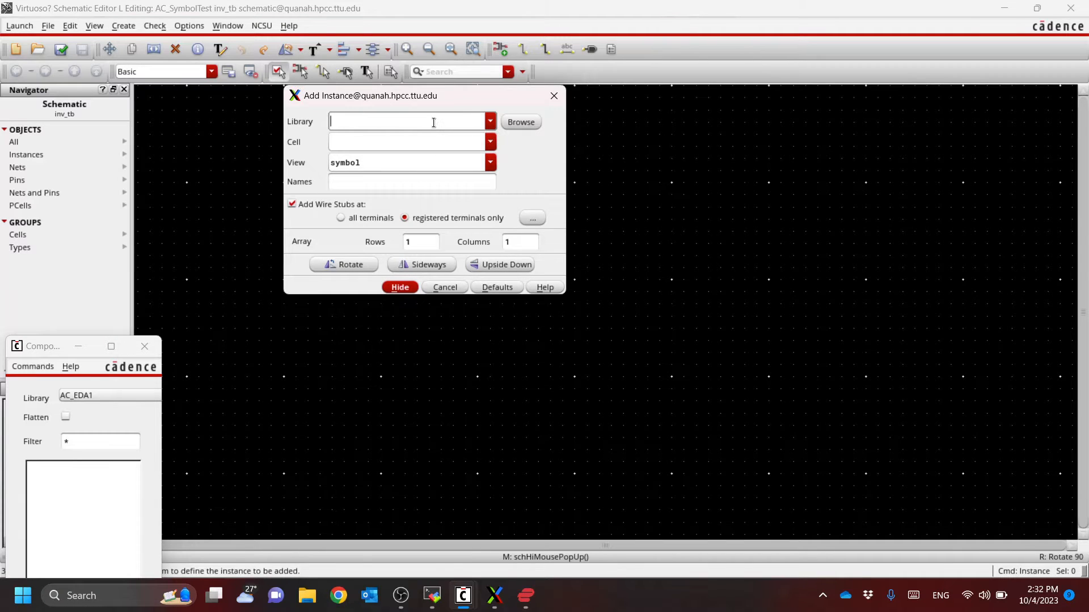
{"action": "type", "text": "NCSU_Analog_Parts"}
{"action": "key", "text": "Tab"}
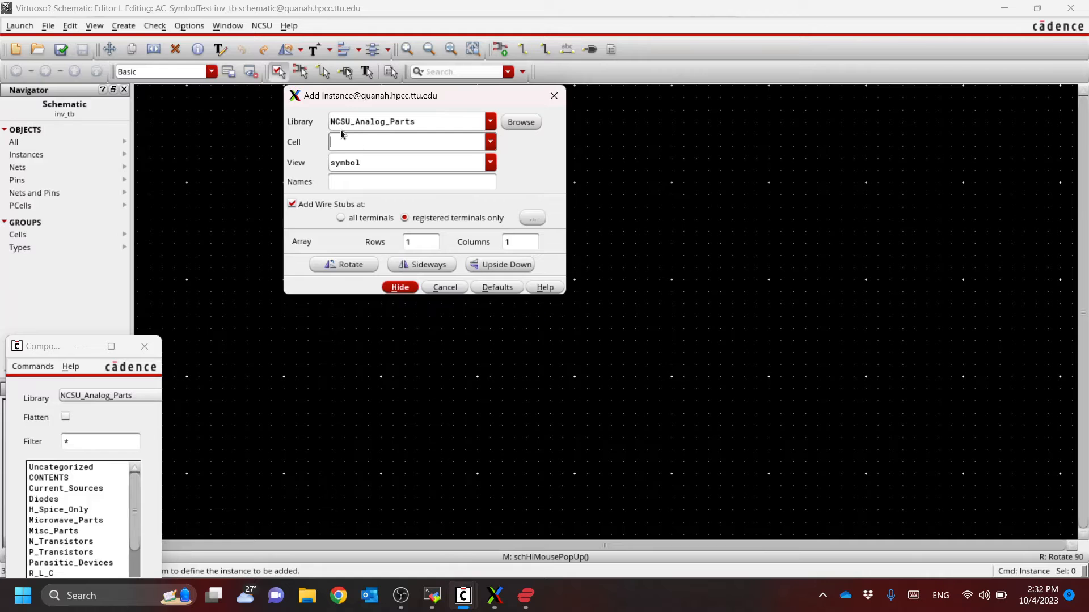
{"action": "type", "text": "nmos4"}
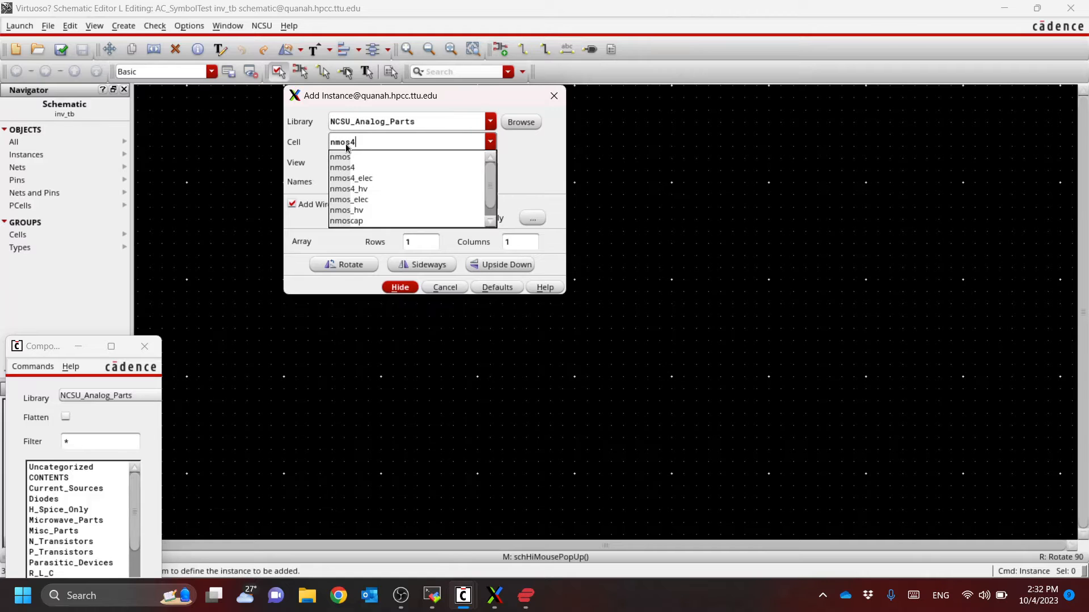
{"action": "key", "text": "Tab"}
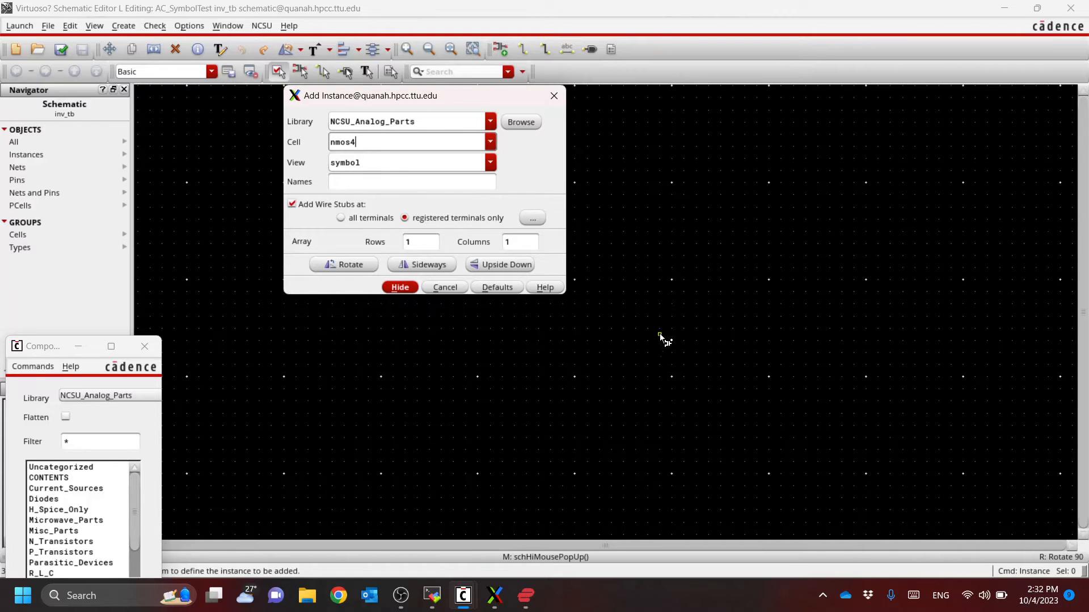
{"action": "key", "text": "Tab"}
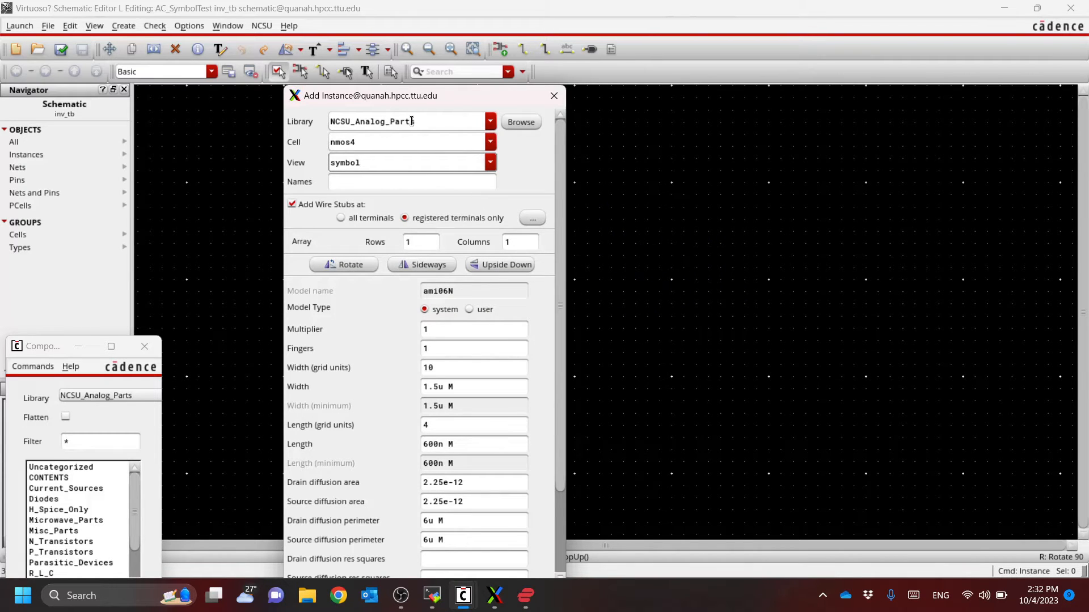
Place one instance of the inverter cell's symbol view from the AC_SymbolTest library in the inv_tb schematic, with its origin at about (2.5, 0)
{"action": "left_click_drag", "start_coordinate": [412, 121], "coordinate": [314, 121]}
{"action": "type", "text": "A"}
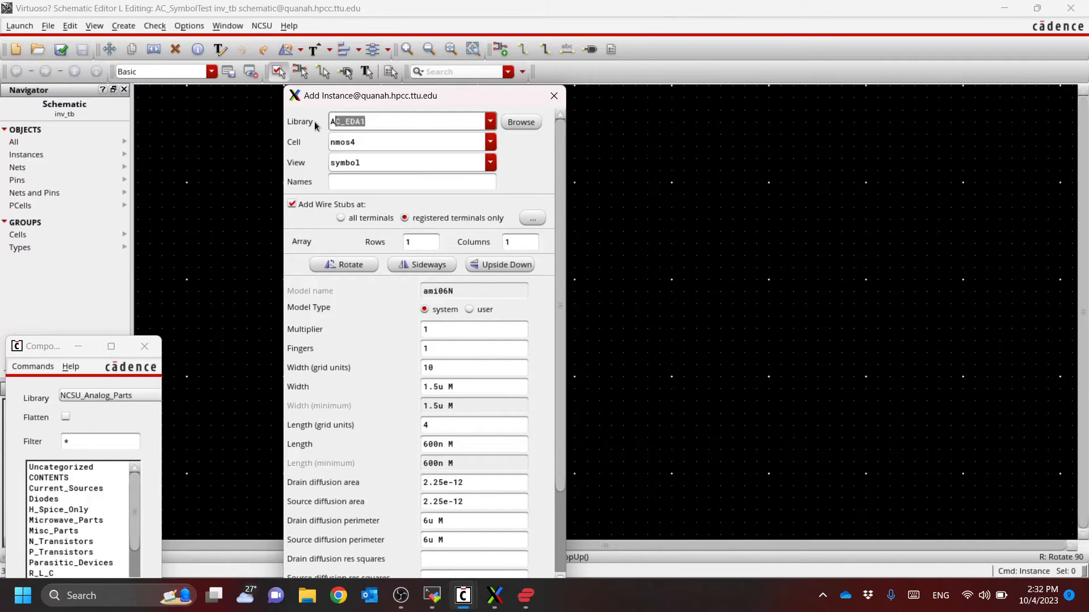
{"action": "type", "text": "C_SymbolTest"}
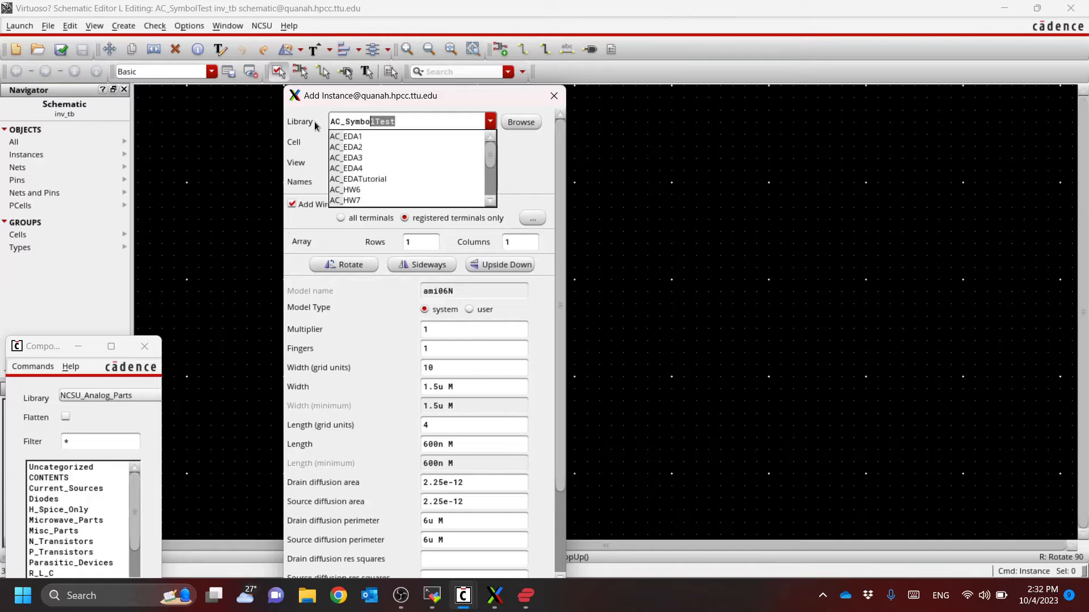
{"action": "key", "text": "Tab"}
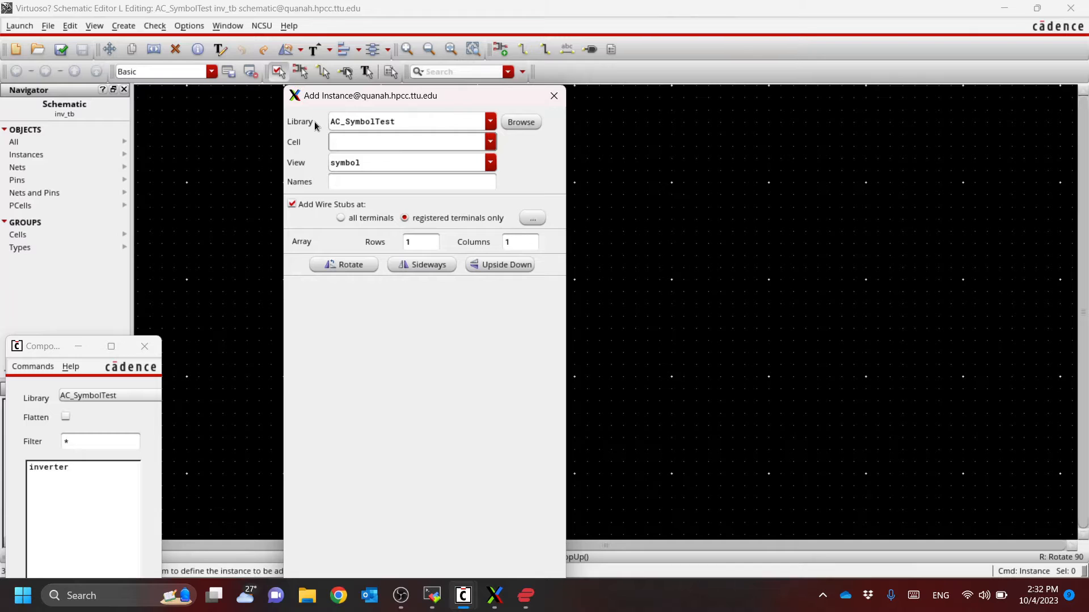
{"action": "type", "text": "inv_tb"}
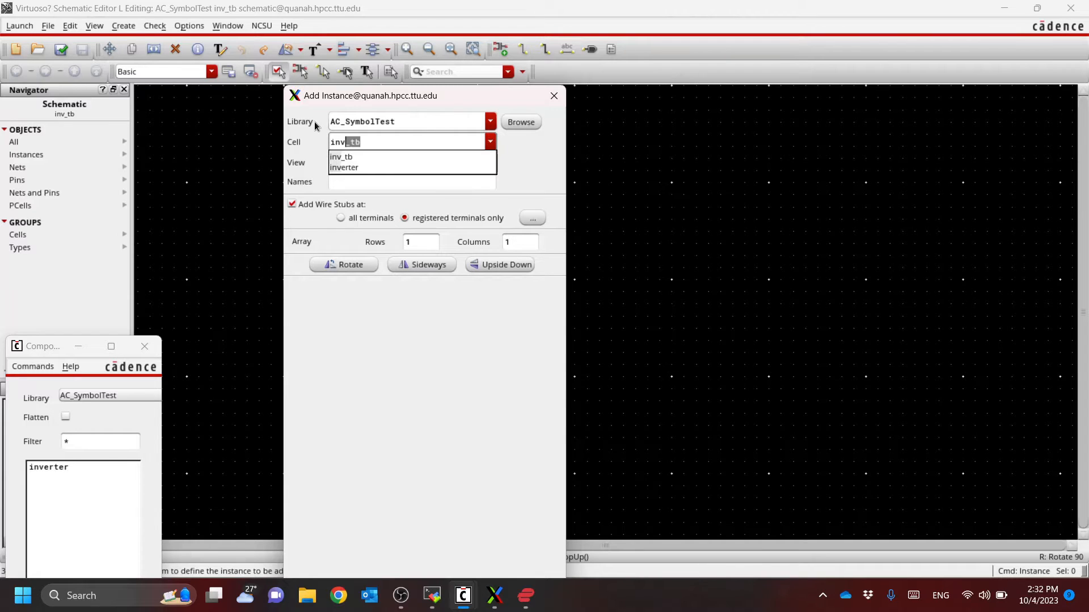
{"action": "key", "text": "Down"}
{"action": "key", "text": "Tab"}
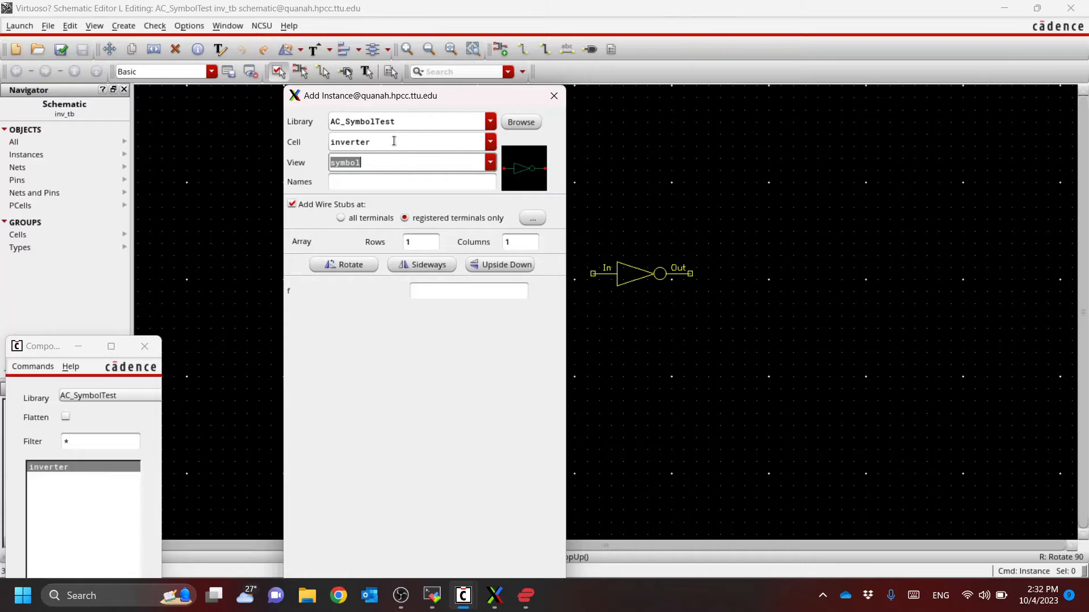
{"action": "left_click", "coordinate": [376, 164]}
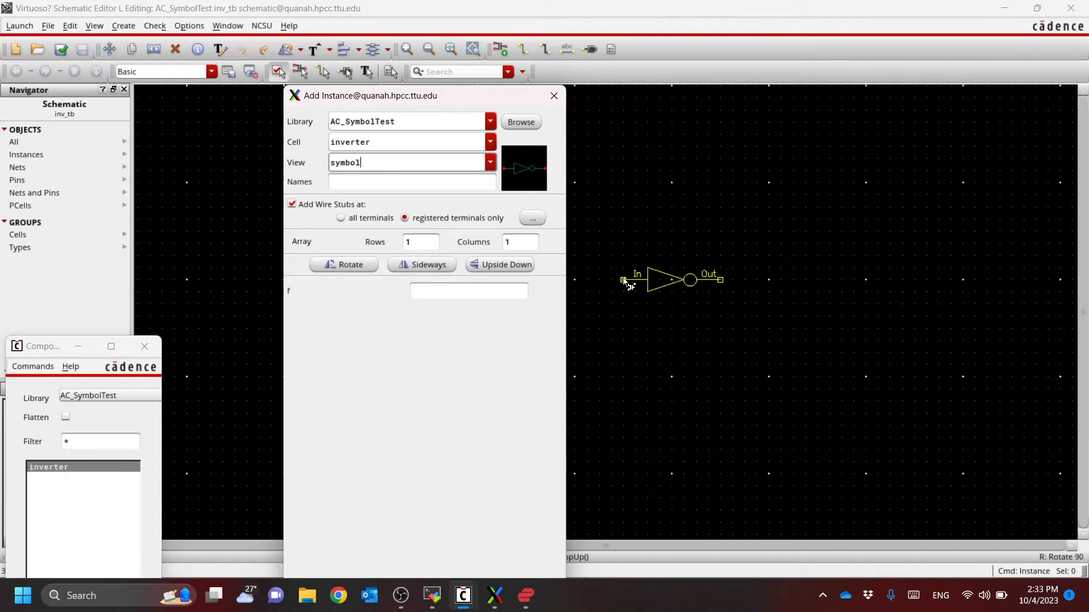
{"action": "left_click", "coordinate": [624, 281]}
{"action": "key", "text": "Escape"}
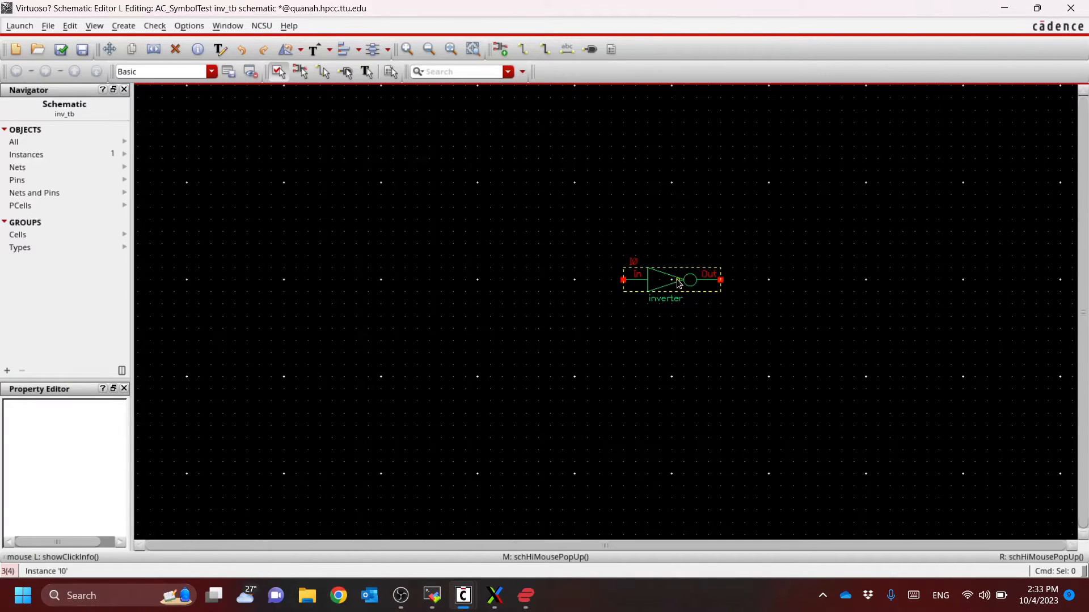
Inspect the placed inverter instance with its In and Out pins up close, and select it
{"action": "scroll", "coordinate": [678, 281], "scroll_direction": "up", "scroll_amount": 2, "text": "ctrl"}
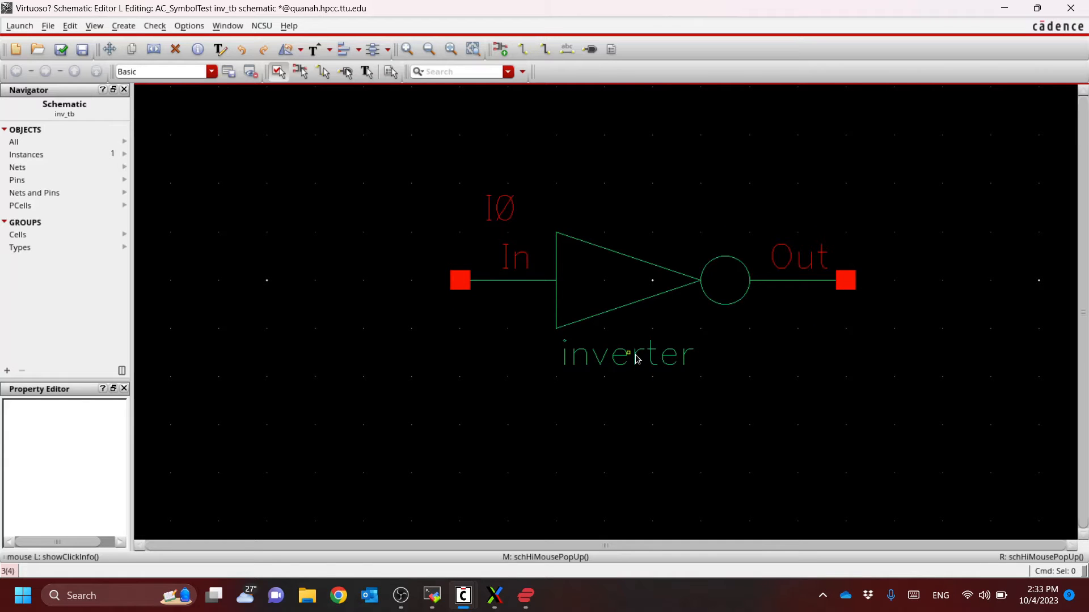
{"action": "scroll", "coordinate": [637, 360], "scroll_direction": "down", "scroll_amount": 2, "text": "ctrl"}
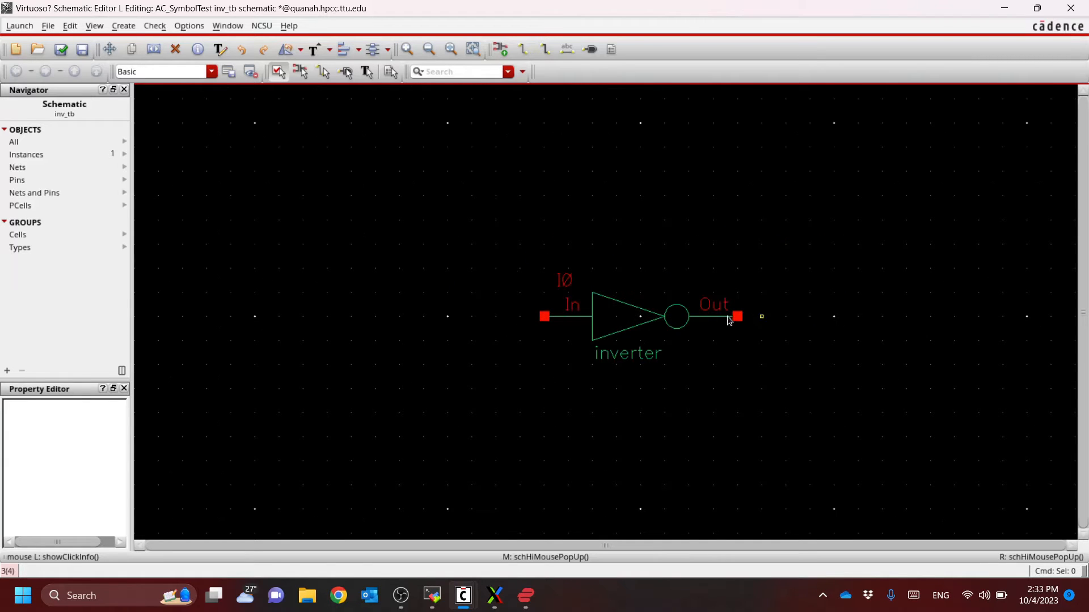
{"action": "scroll", "coordinate": [719, 322], "scroll_direction": "down", "scroll_amount": 2, "text": "ctrl"}
{"action": "scroll", "coordinate": [638, 316], "scroll_direction": "up", "scroll_amount": 2, "text": "ctrl"}
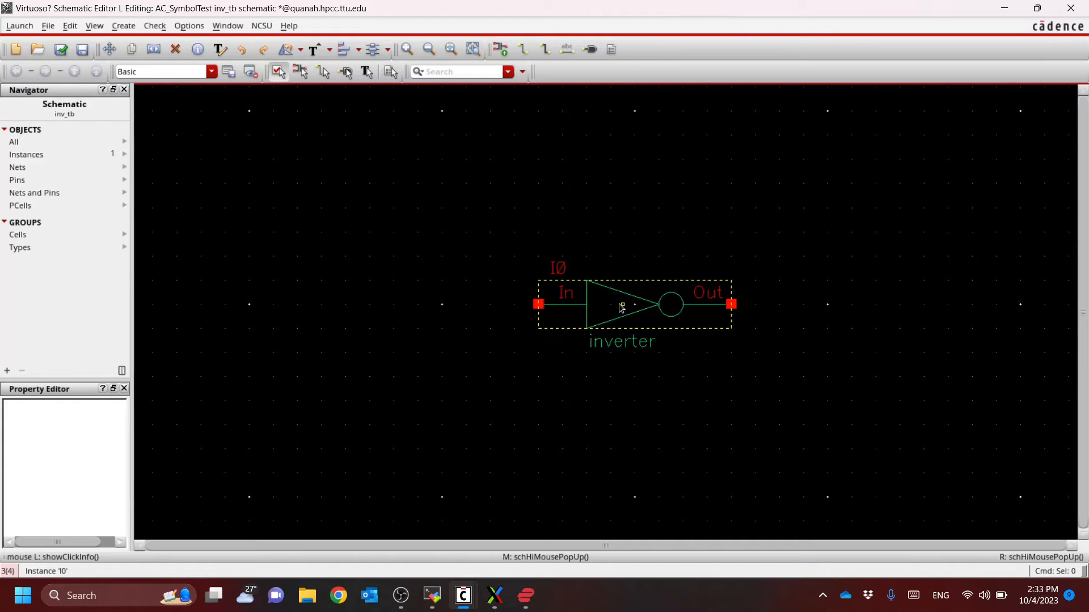
{"action": "left_click", "coordinate": [621, 307]}
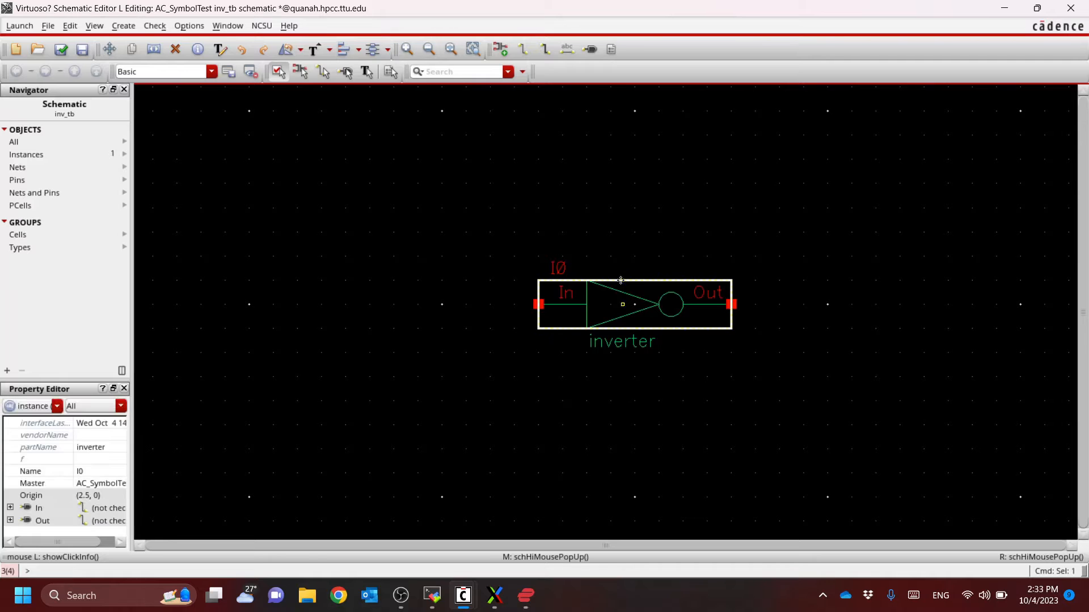
Descend into the inverter instance's schematic view, opened for read in the current tab
{"action": "right_click", "coordinate": [616, 307]}
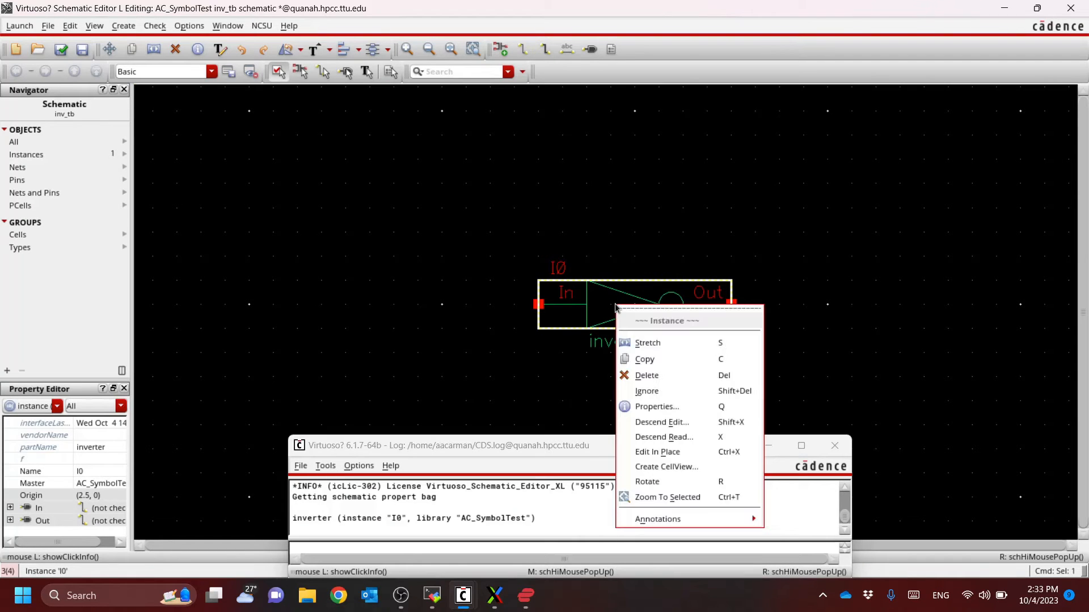
{"action": "left_click", "coordinate": [692, 440]}
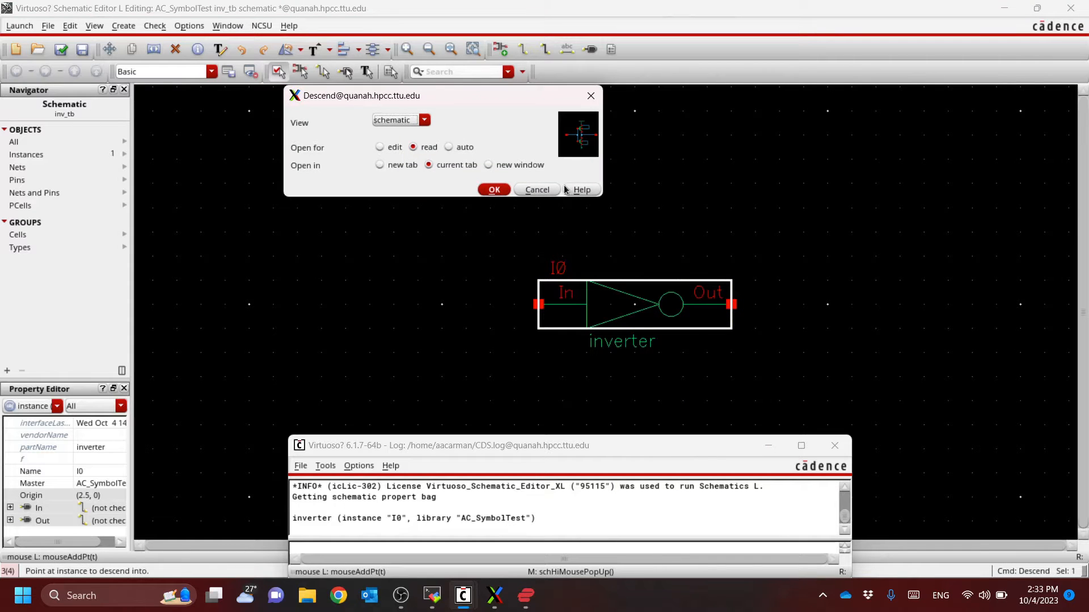
{"action": "left_click_drag", "start_coordinate": [438, 97], "coordinate": [319, 123]}
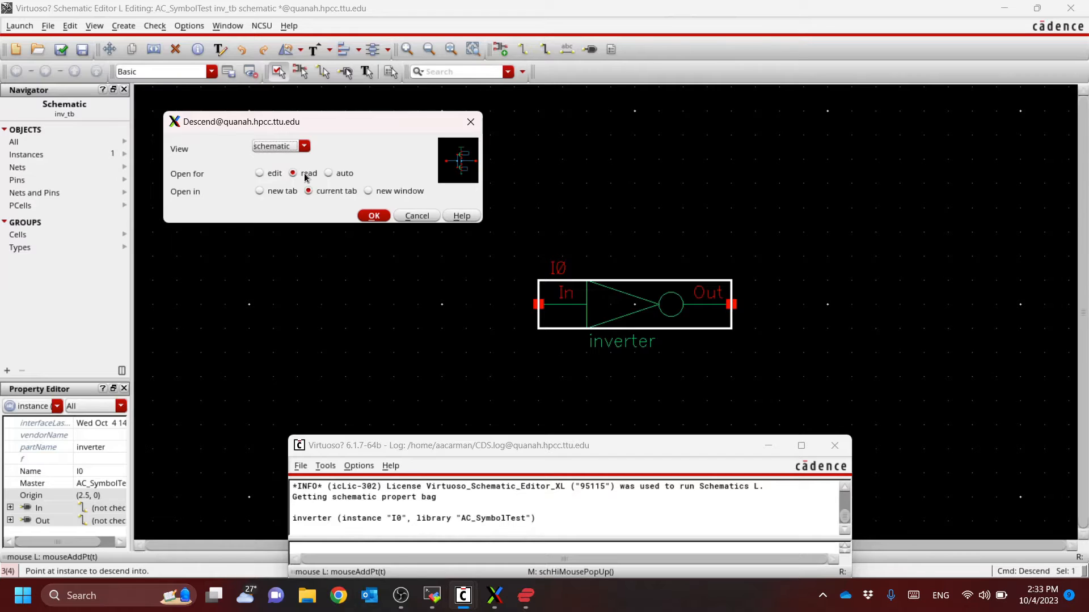
{"action": "left_click", "coordinate": [329, 193]}
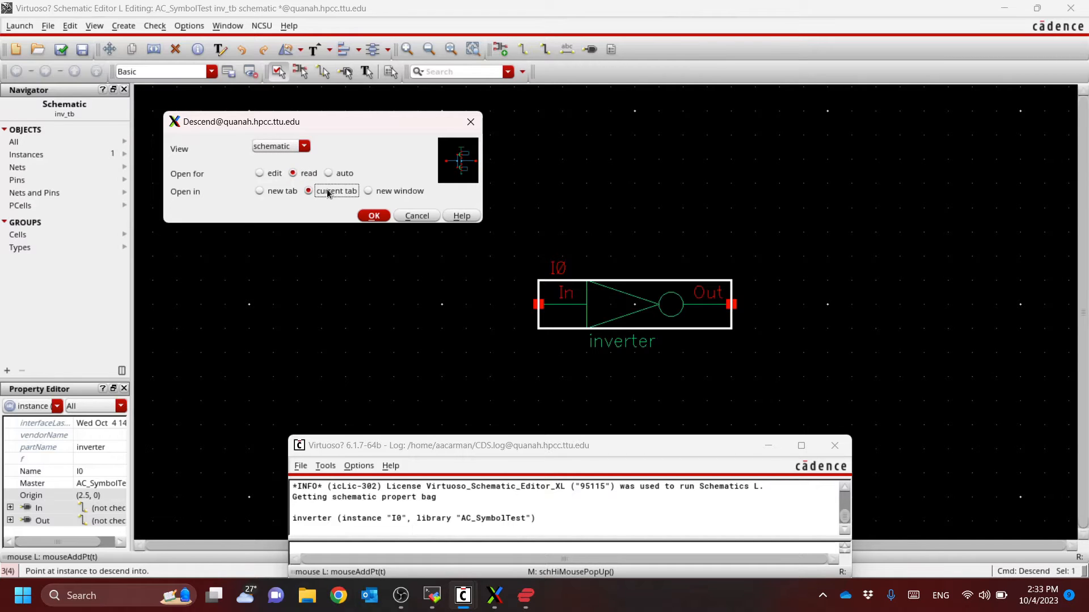
{"action": "left_click", "coordinate": [374, 218]}
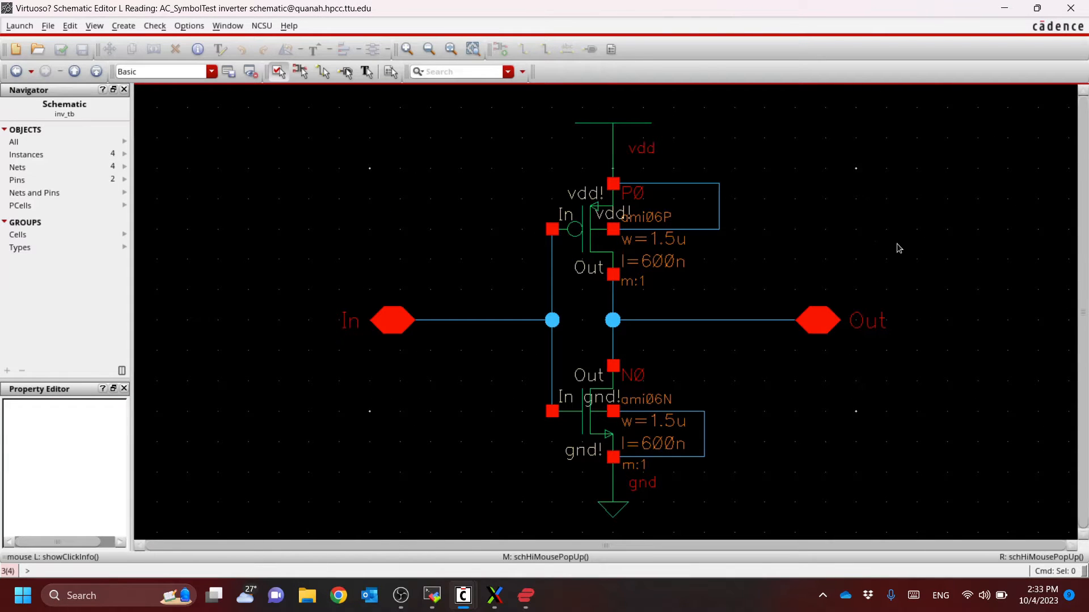
Try to open the object properties of the PMOS transistor P0 in the read-only inverter schematic
{"action": "left_click", "coordinate": [593, 238]}
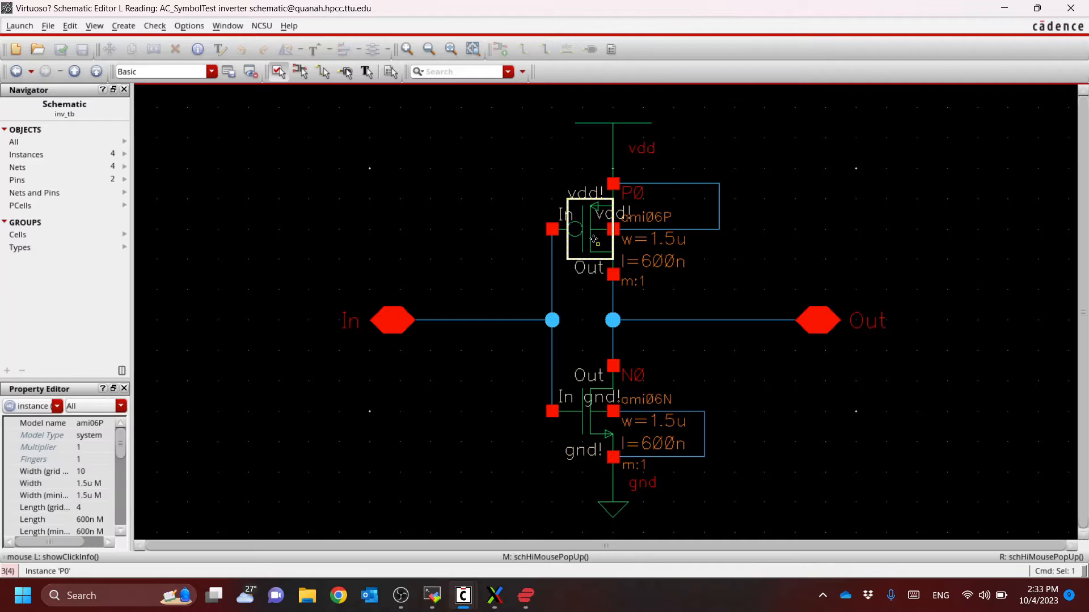
{"action": "key", "text": "q"}
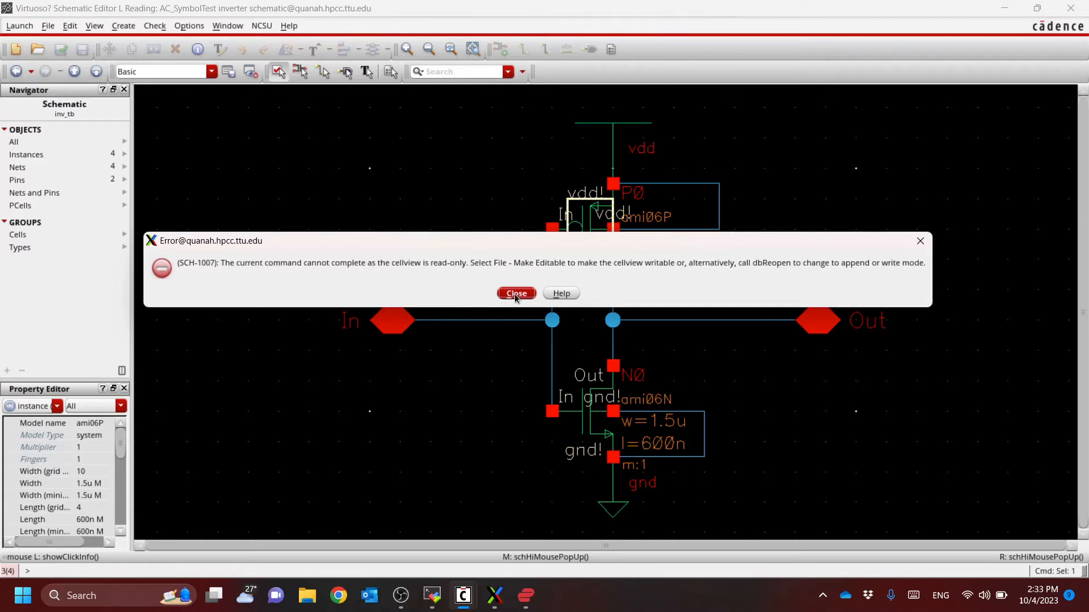
{"action": "left_click", "coordinate": [516, 294]}
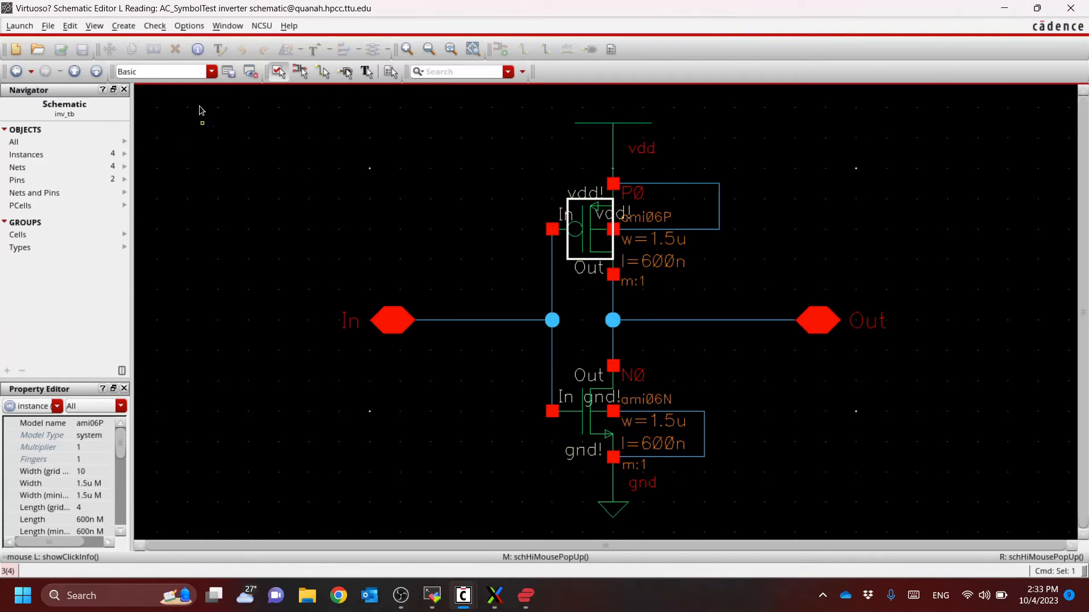
Return from the inverter schematic to its parent inv_tb schematic in the hierarchy
{"action": "left_click", "coordinate": [93, 26]}
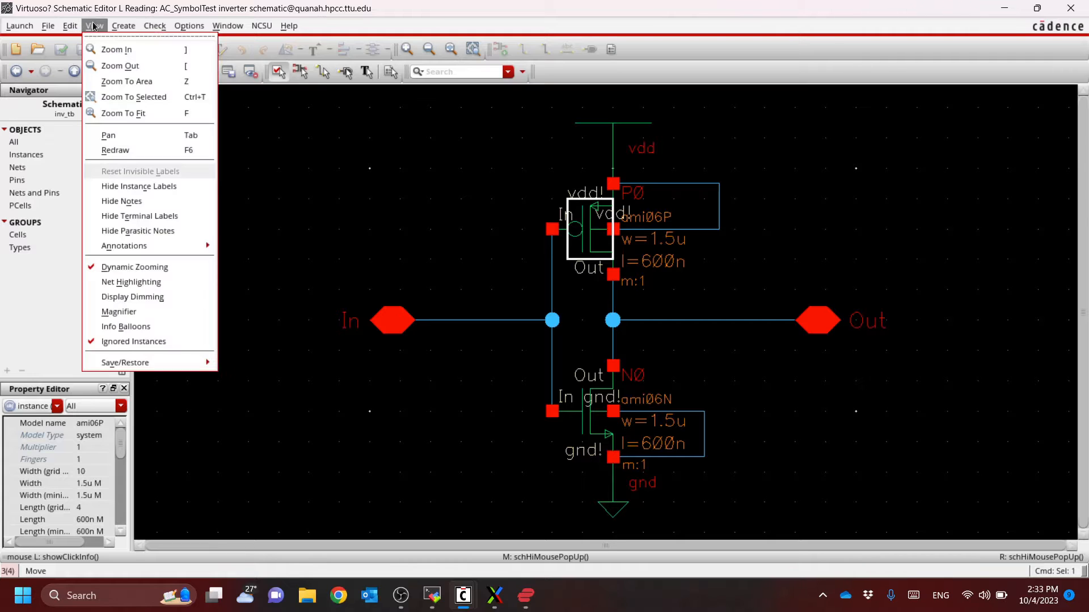
{"action": "left_click", "coordinate": [93, 26]}
{"action": "left_click", "coordinate": [69, 26]}
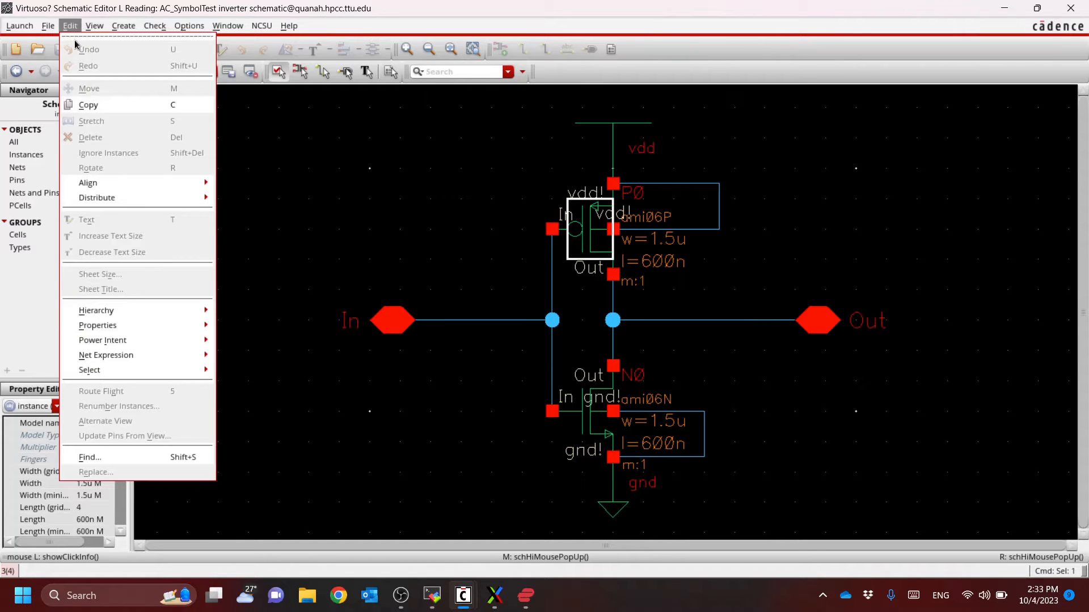
{"action": "mouse_move", "coordinate": [130, 311]}
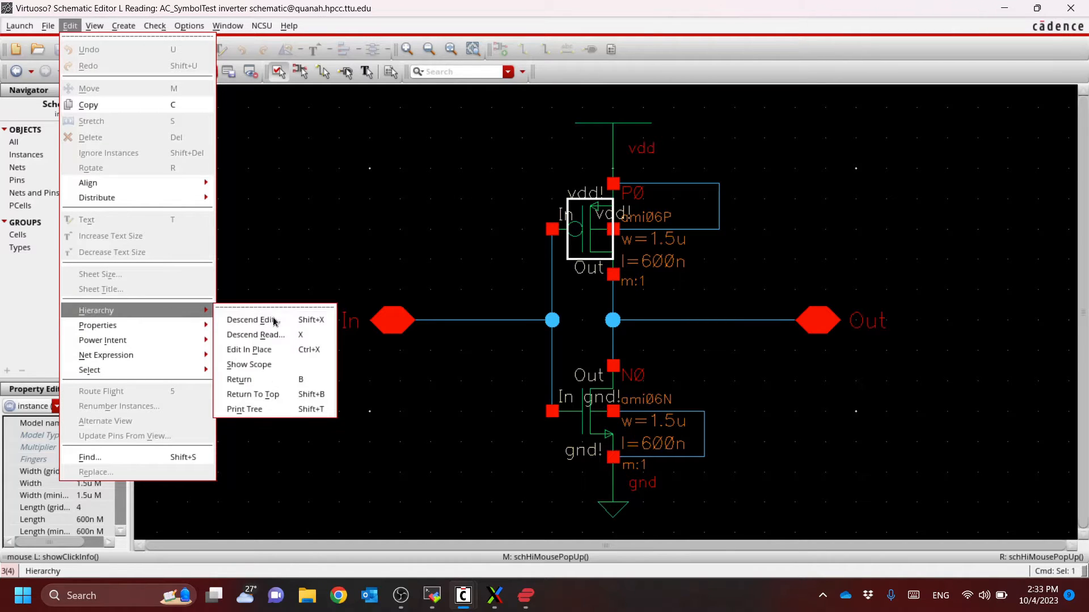
{"action": "left_click", "coordinate": [314, 382]}
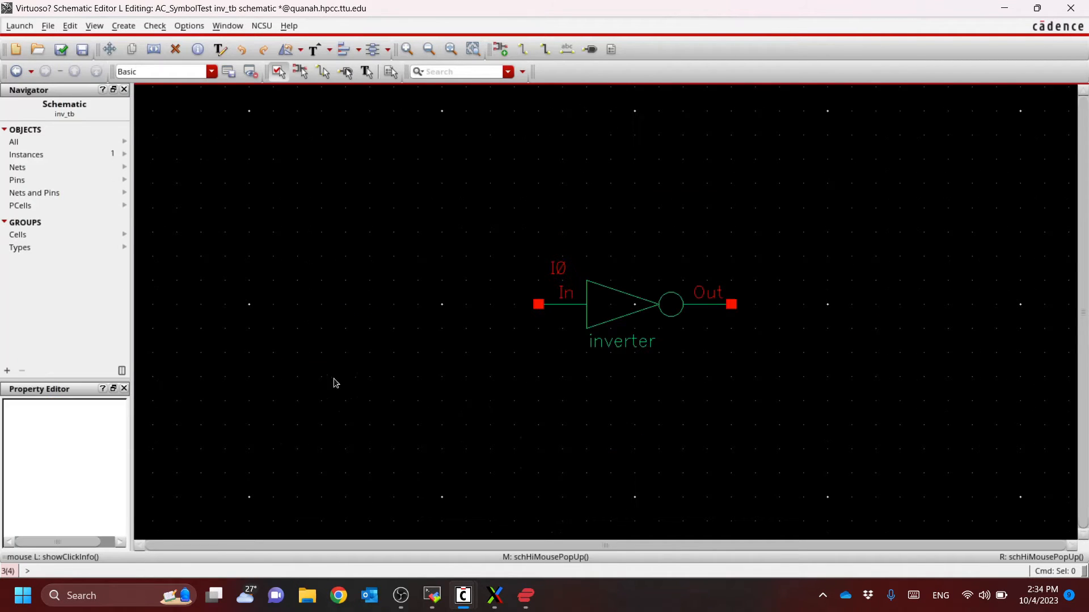
Descend into the inverter instance's schematic view again, opened for edit in the current tab
{"action": "left_click", "coordinate": [621, 309]}
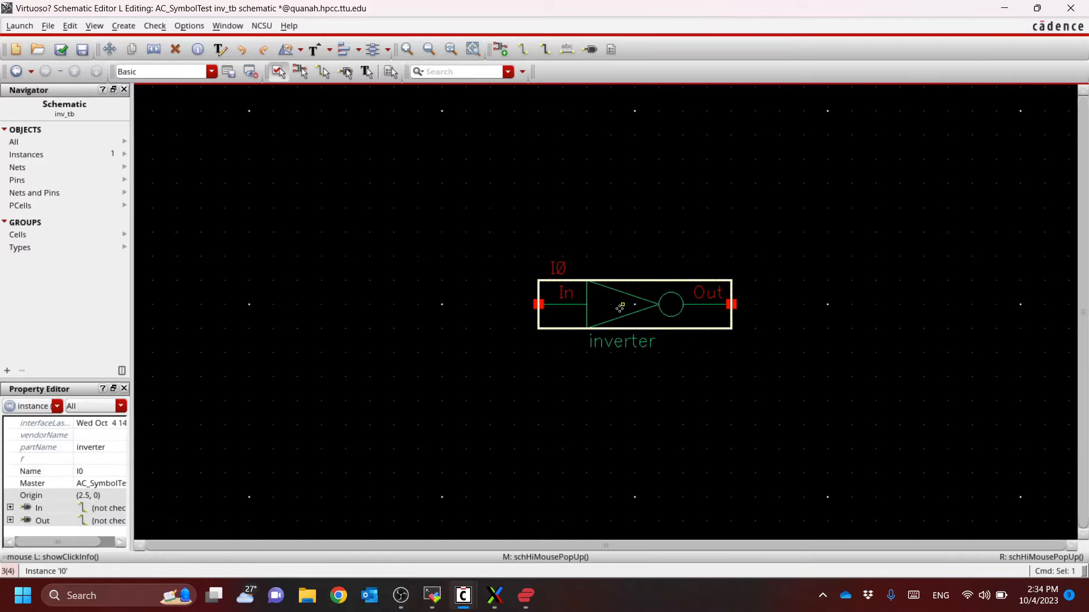
{"action": "key", "text": "e"}
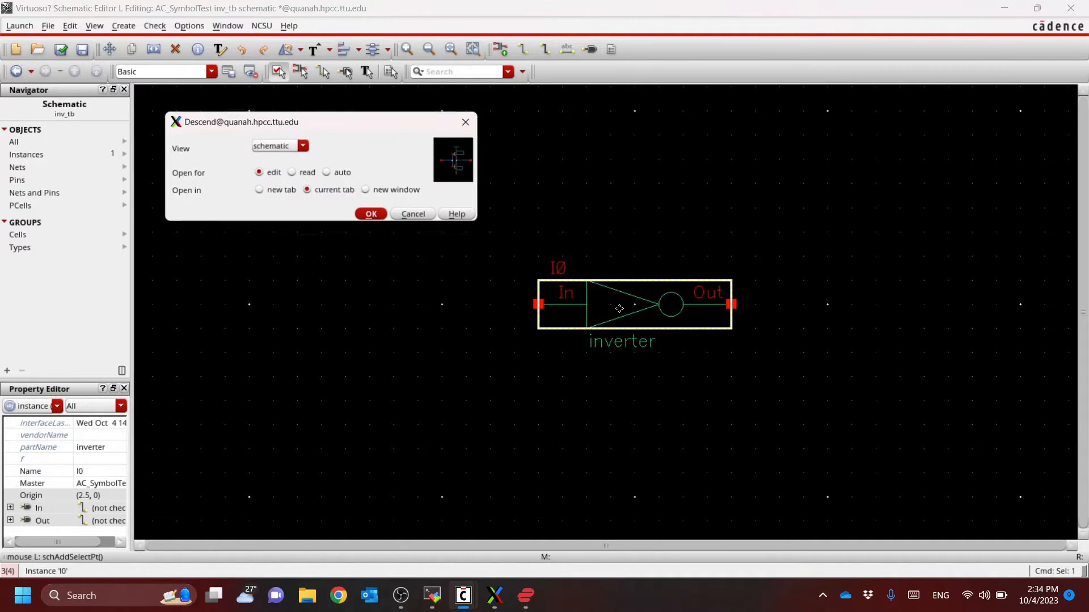
{"action": "left_click", "coordinate": [267, 174]}
{"action": "left_click", "coordinate": [372, 216]}
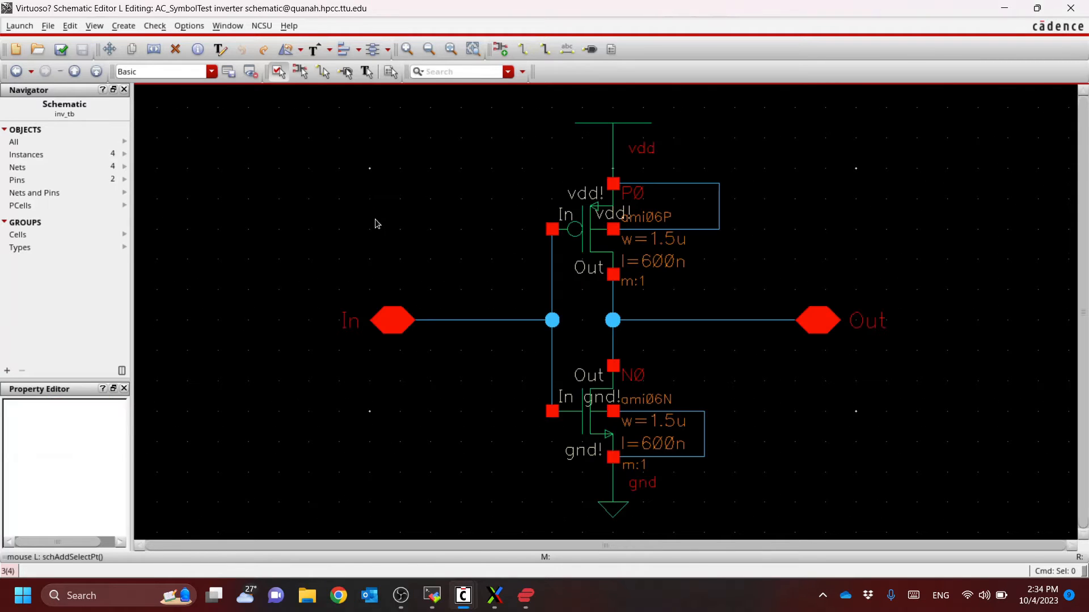
Delete the PMOS transistor P0 from the inverter schematic and undo the deletion
{"action": "left_click", "coordinate": [582, 236]}
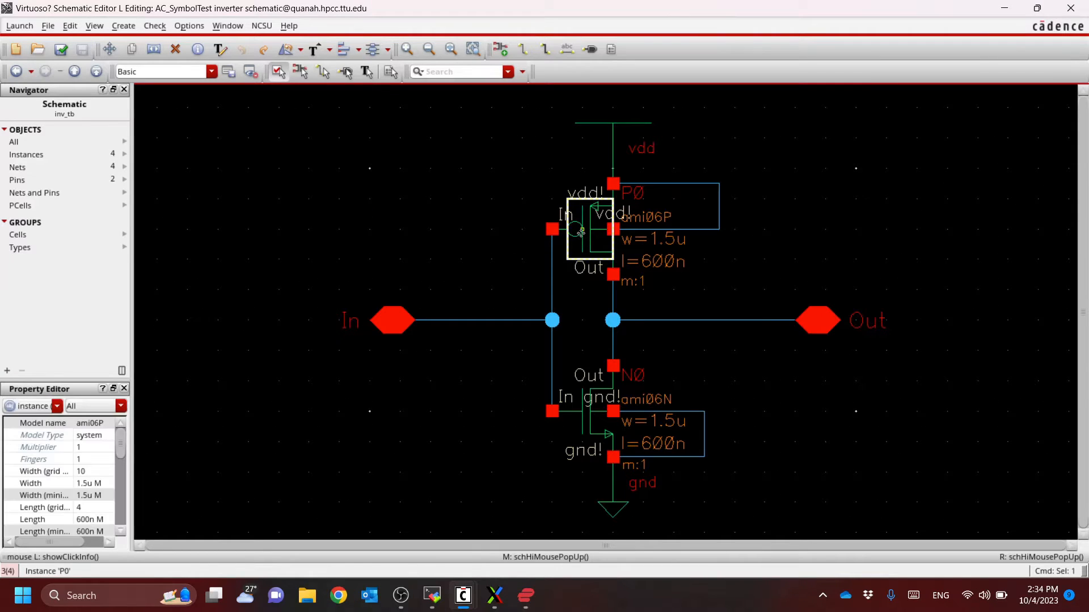
{"action": "key", "text": "Delete"}
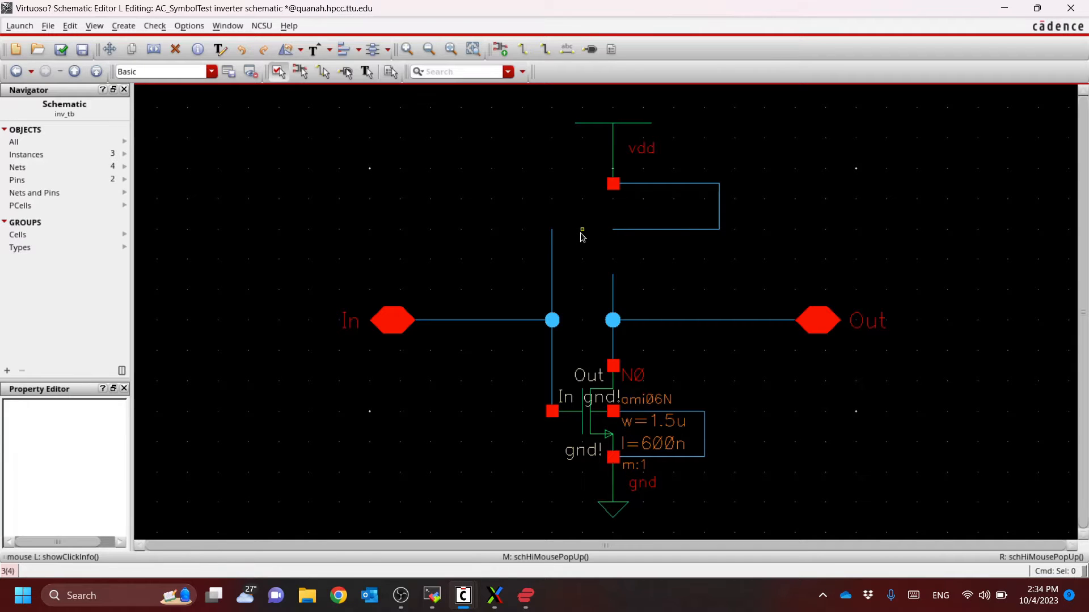
{"action": "key", "text": "u"}
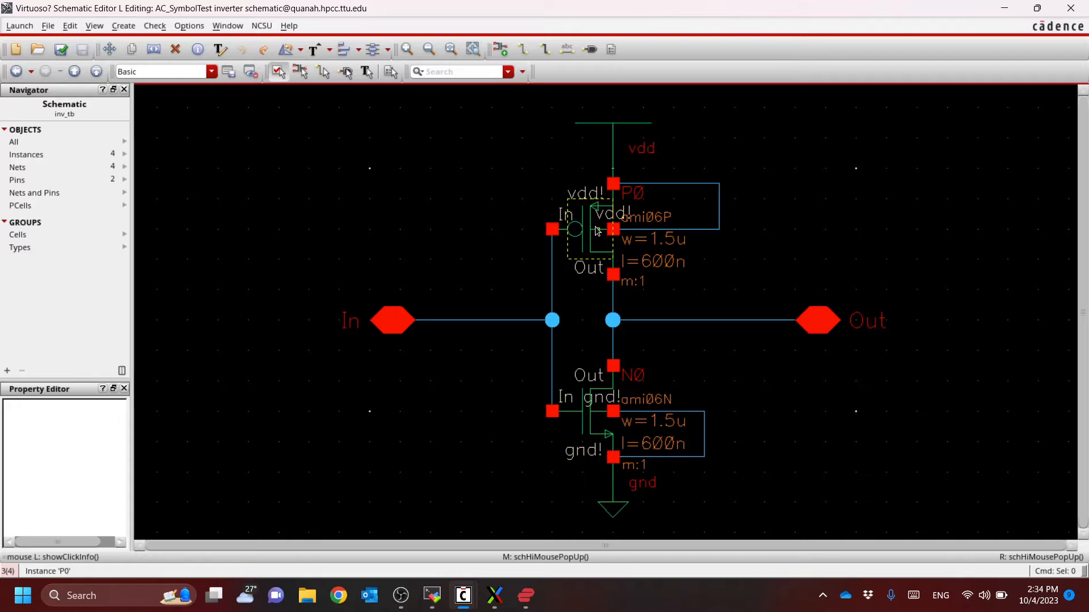
Check and save the inverter schematic, and go back to the top-level inv_tb schematic
{"action": "left_click", "coordinate": [61, 50]}
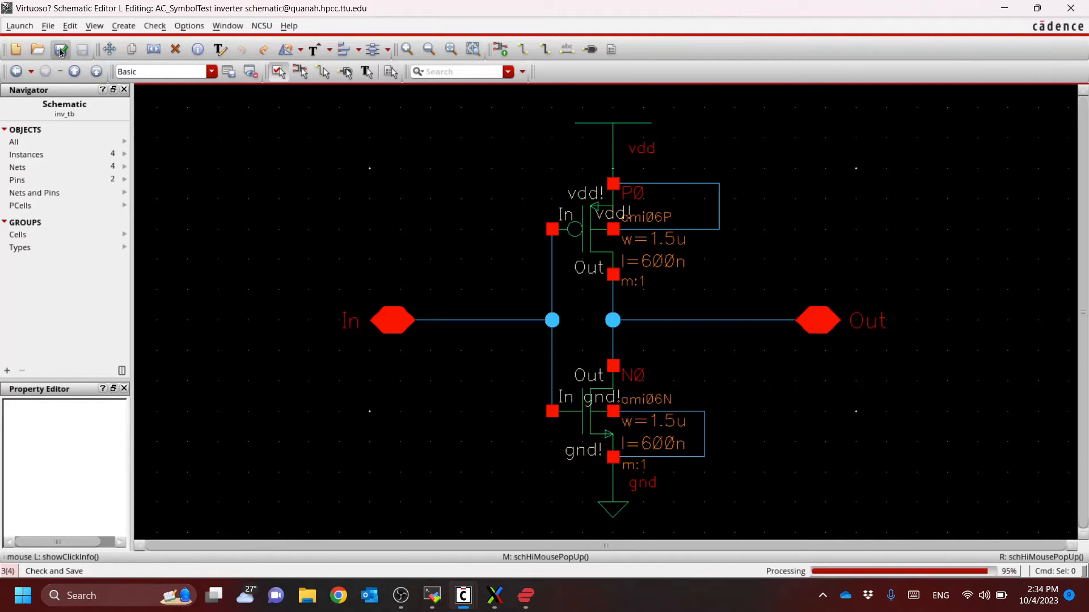
{"action": "left_click", "coordinate": [97, 74]}
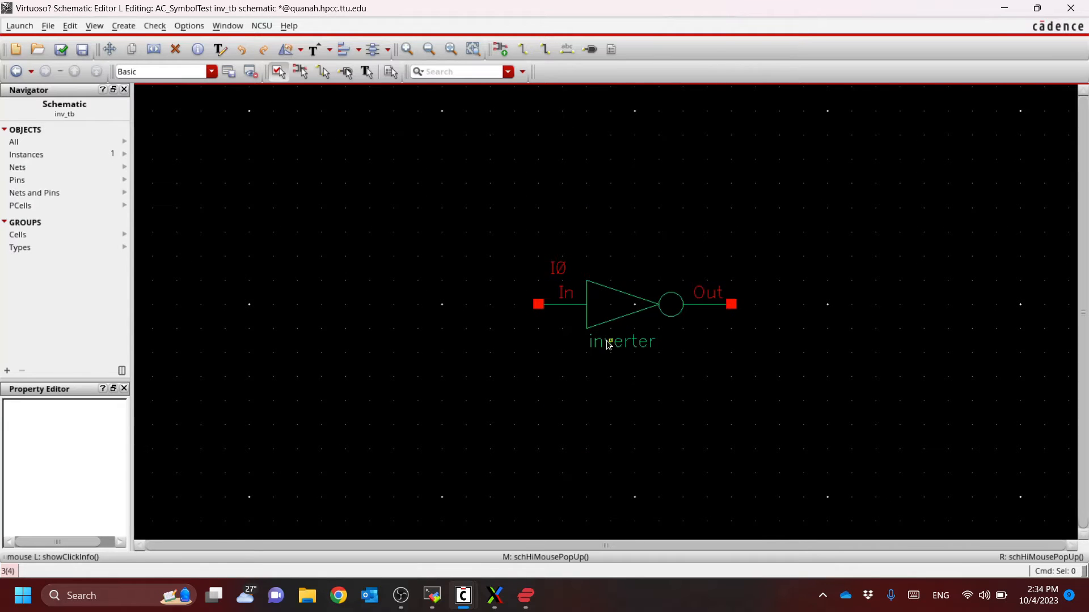
Place an analogLib cap symbol with a capacitance of 500f F beyond the inverter's Out pin, its upper terminal level with that pin
{"action": "scroll", "coordinate": [609, 344], "scroll_direction": "up", "scroll_amount": 1, "text": "ctrl"}
{"action": "key", "text": "i"}
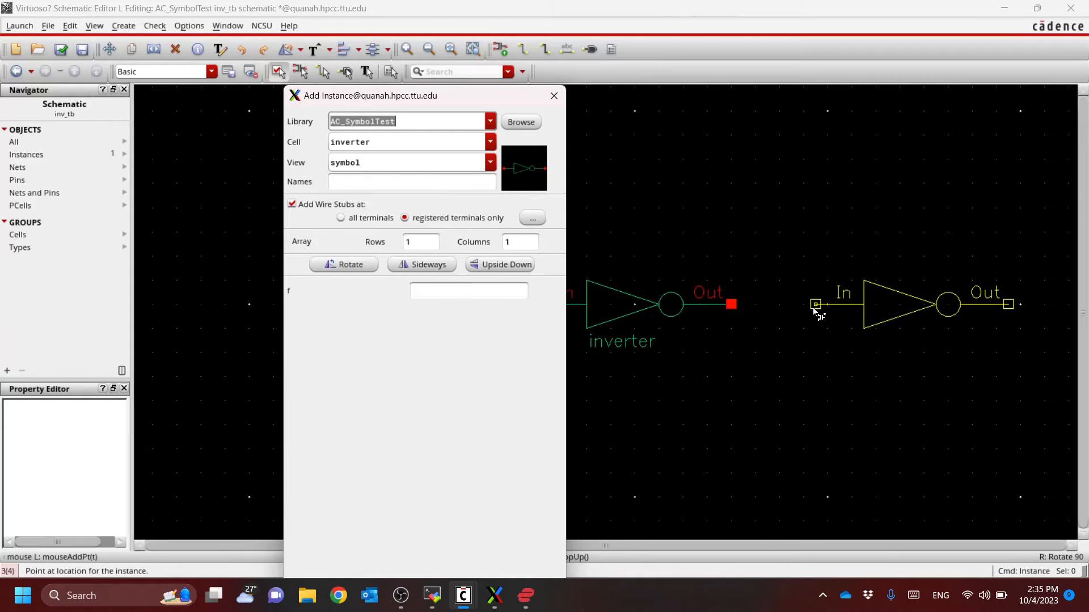
{"action": "type", "text": "analogLib"}
{"action": "key", "text": "Tab"}
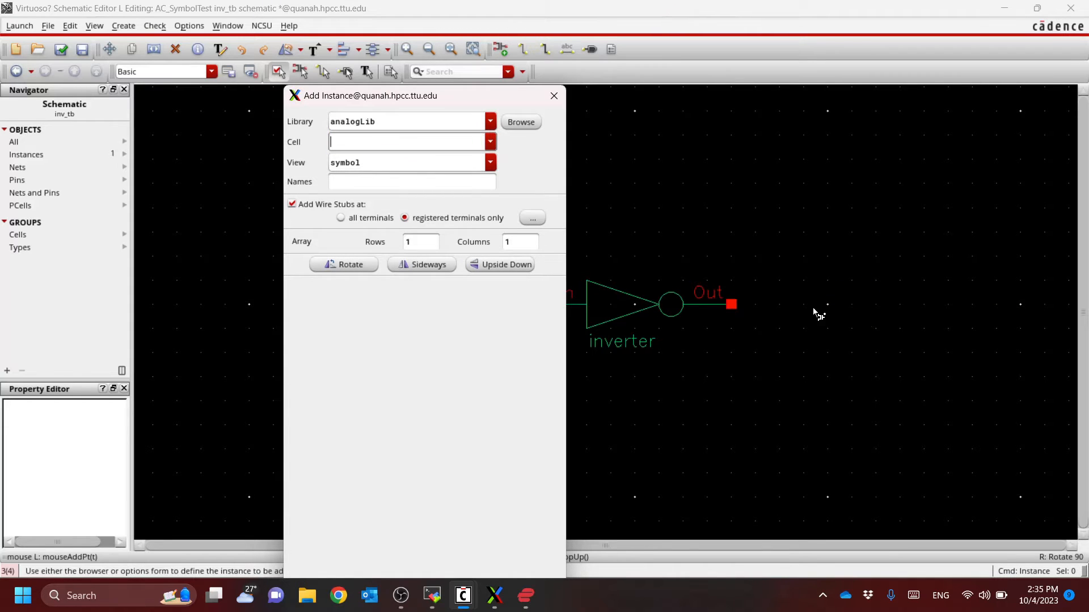
{"action": "type", "text": "cap"}
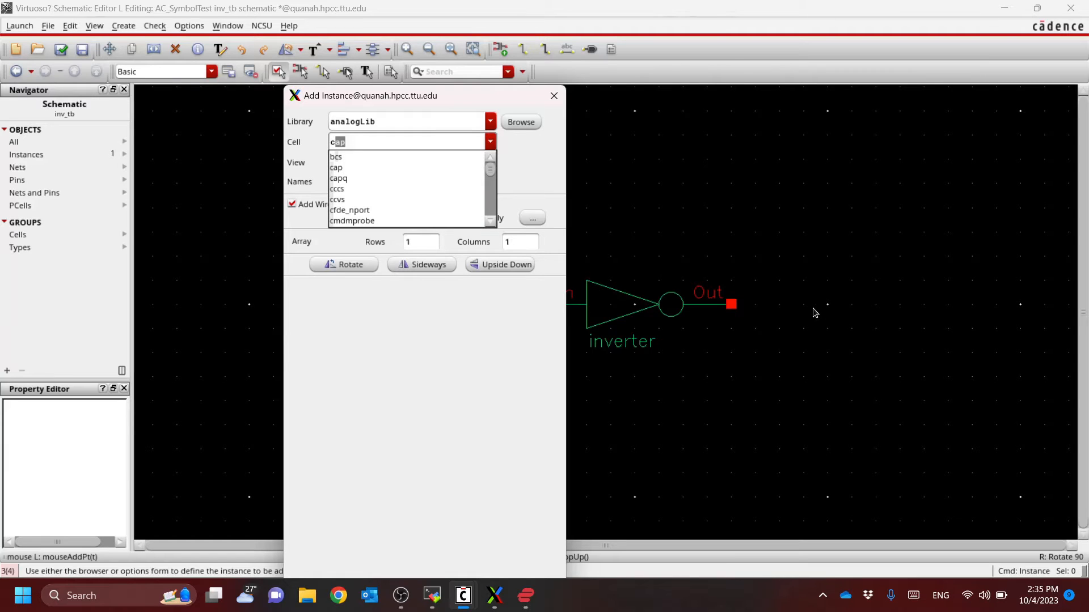
{"action": "key", "text": "Tab"}
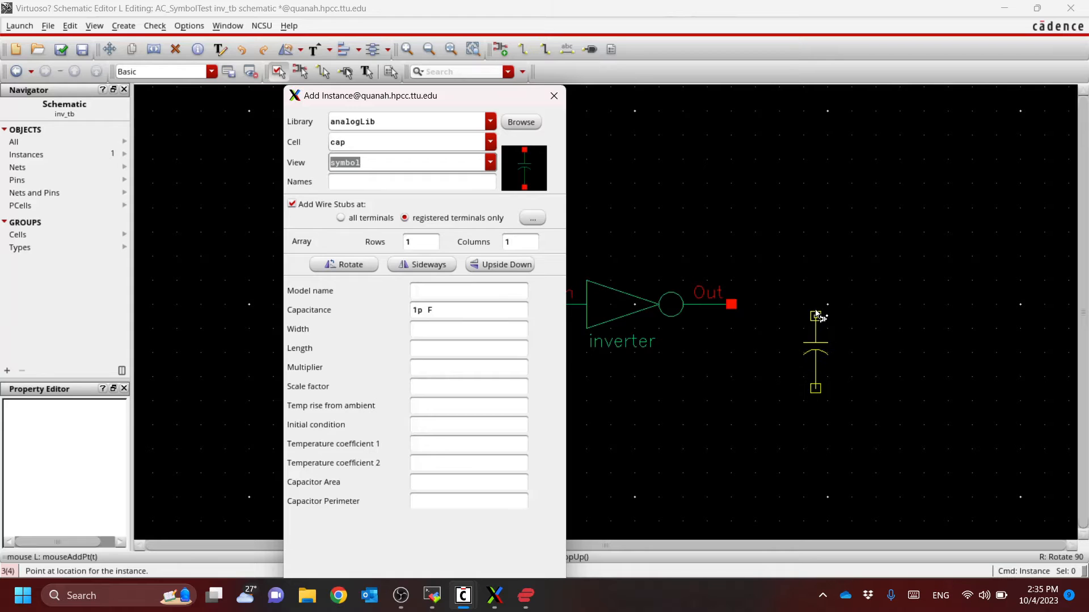
{"action": "left_click", "coordinate": [421, 309]}
{"action": "left_click_drag", "start_coordinate": [421, 310], "coordinate": [405, 308]}
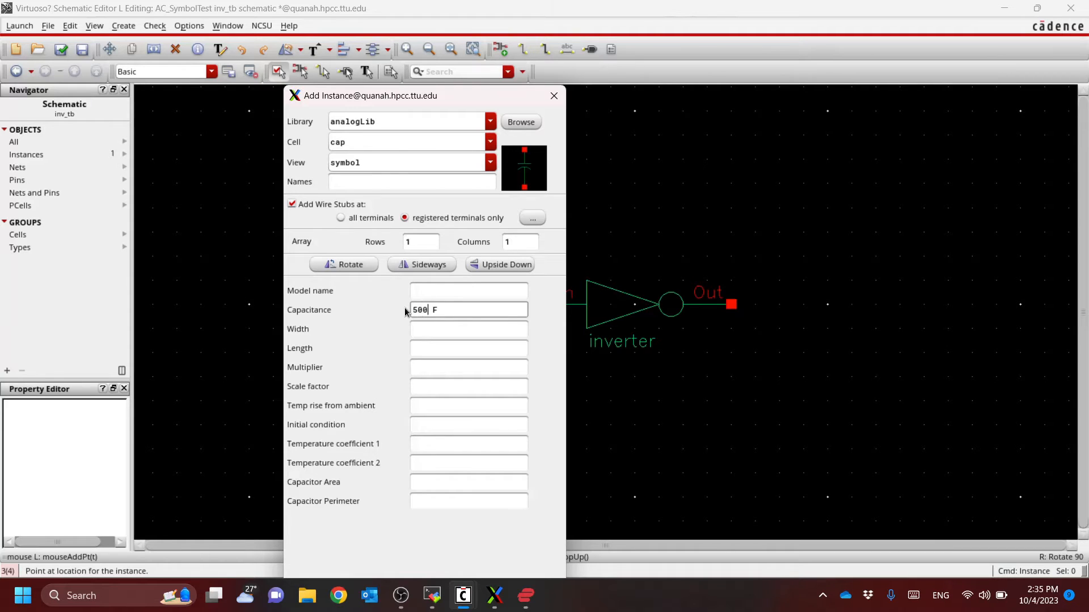
{"action": "key", "text": "Tab"}
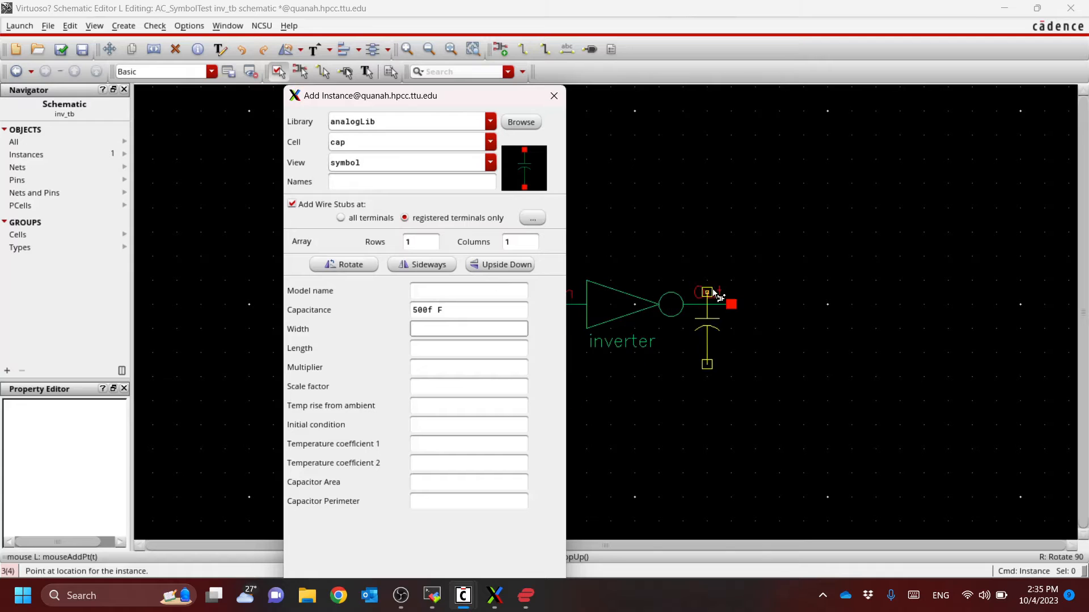
{"action": "left_click", "coordinate": [801, 305]}
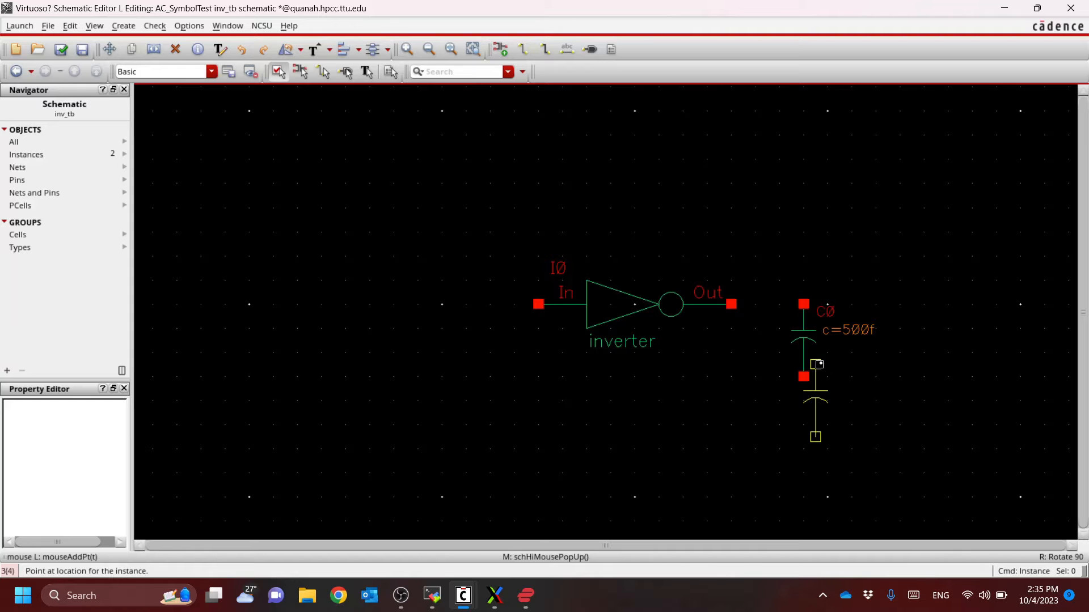
Place an analogLib gnd symbol on the lower terminal of the 500f capacitor
{"action": "key", "text": "alt+Tab"}
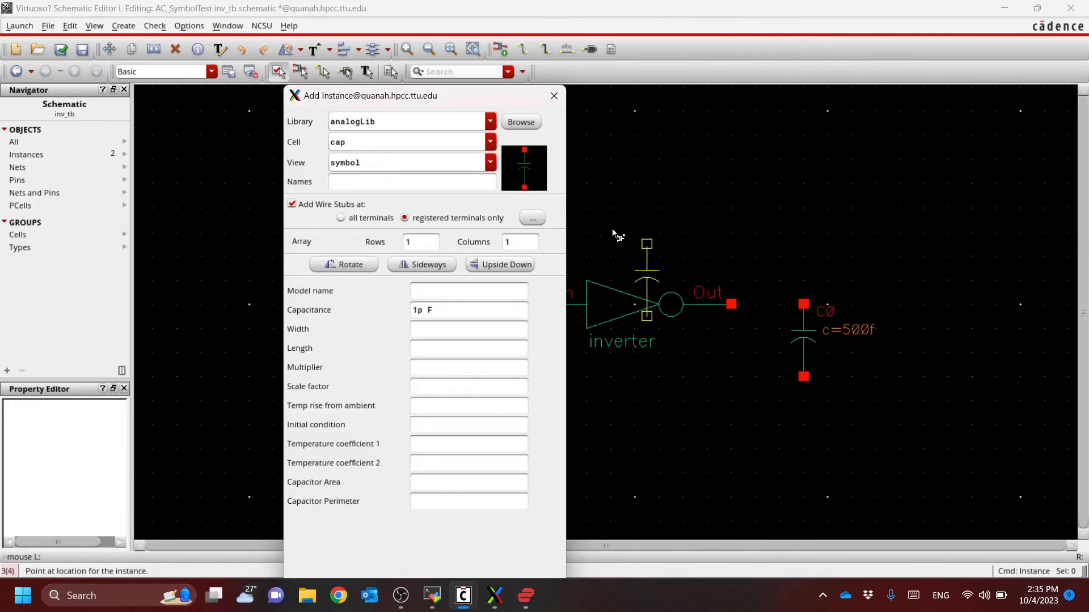
{"action": "left_click_drag", "start_coordinate": [389, 140], "coordinate": [306, 145]}
{"action": "type", "text": "gnd"}
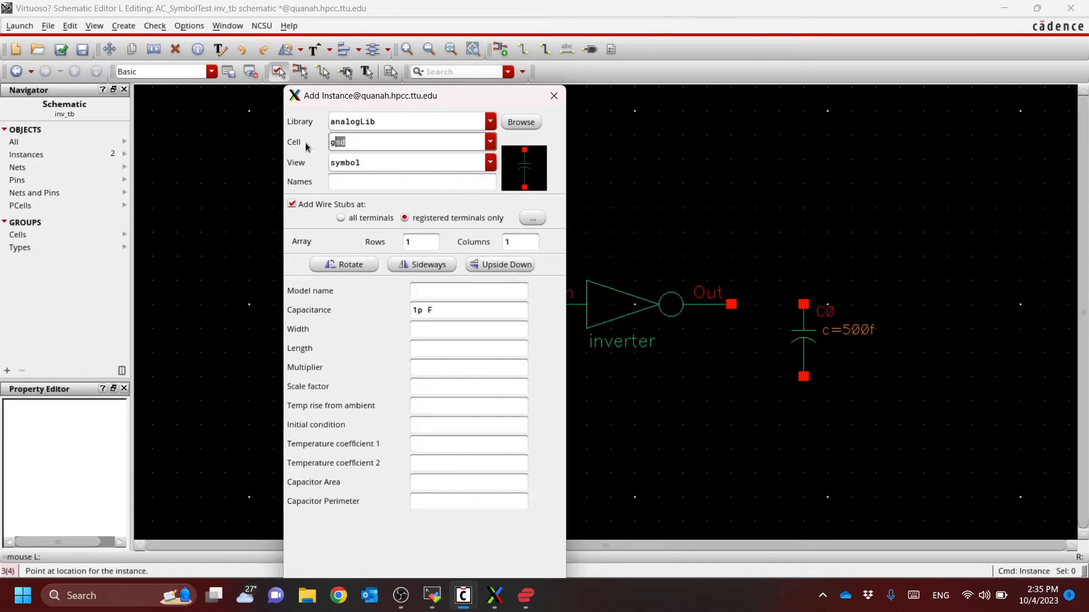
{"action": "key", "text": "Tab"}
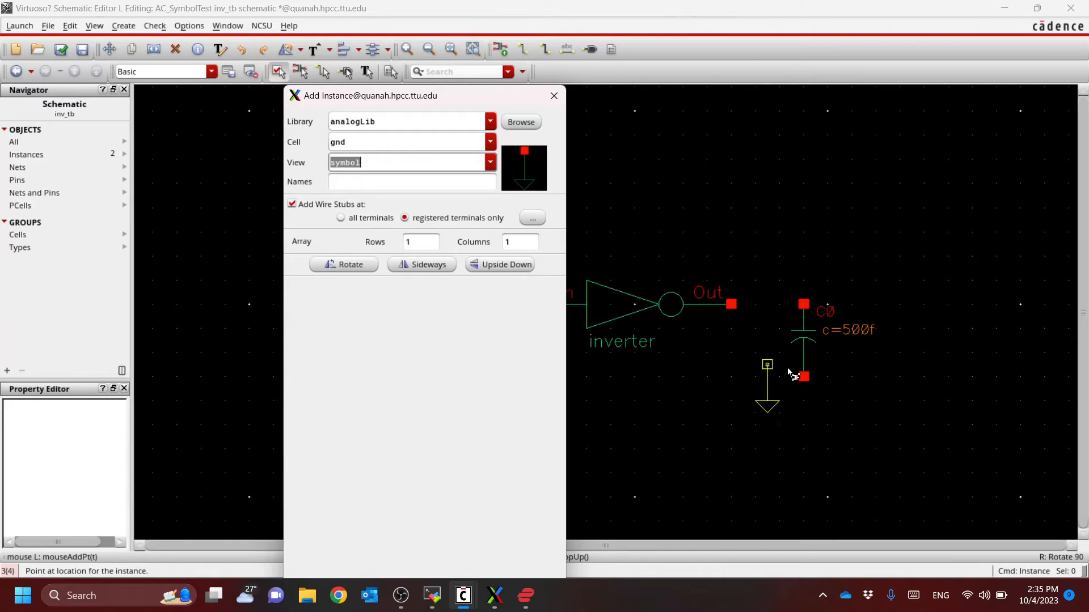
{"action": "left_click", "coordinate": [803, 377]}
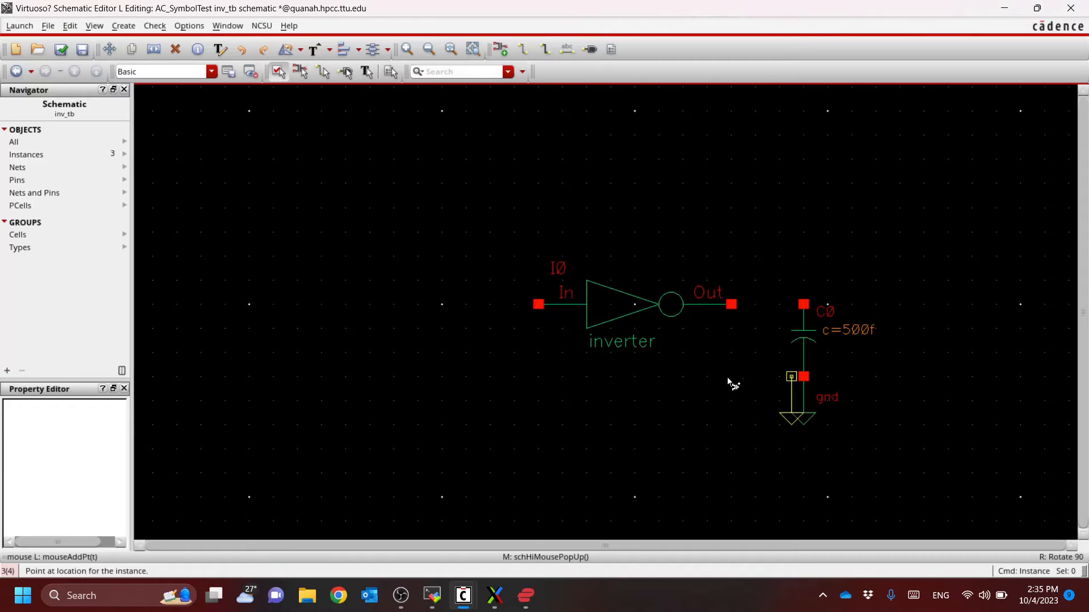
Wire the inverter's Out pin to the upper terminal of the load capacitor
{"action": "key", "text": "w"}
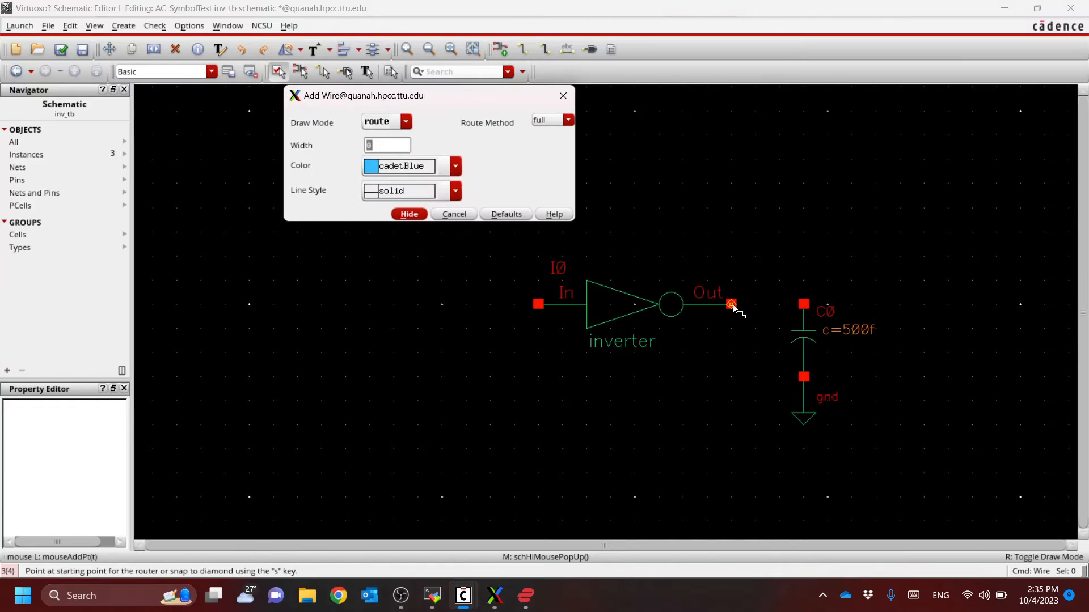
{"action": "left_click", "coordinate": [732, 305]}
{"action": "left_click", "coordinate": [803, 305]}
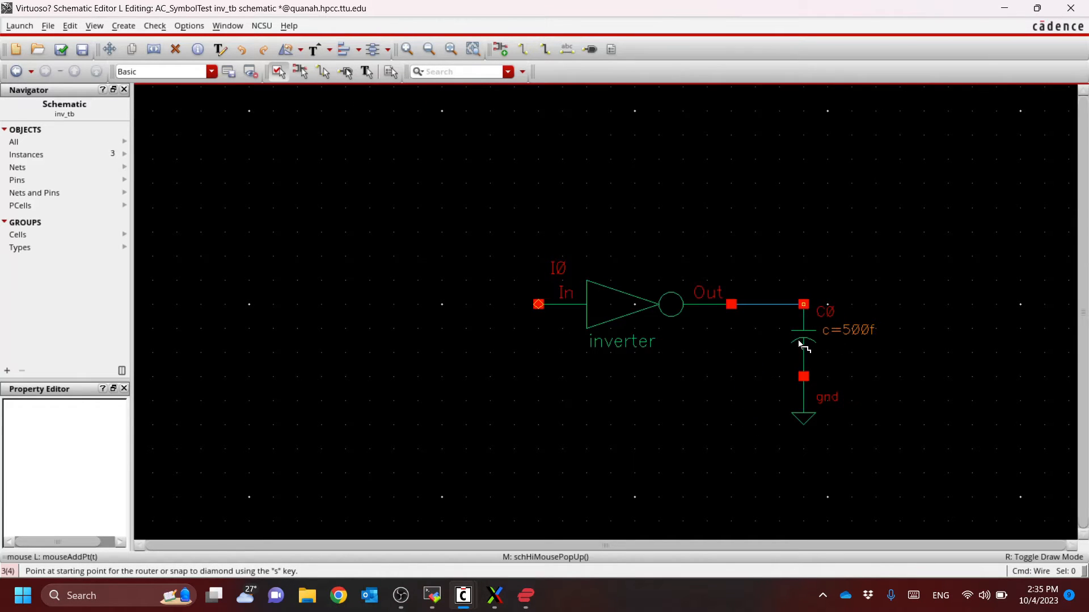
{"action": "key", "text": "Escape"}
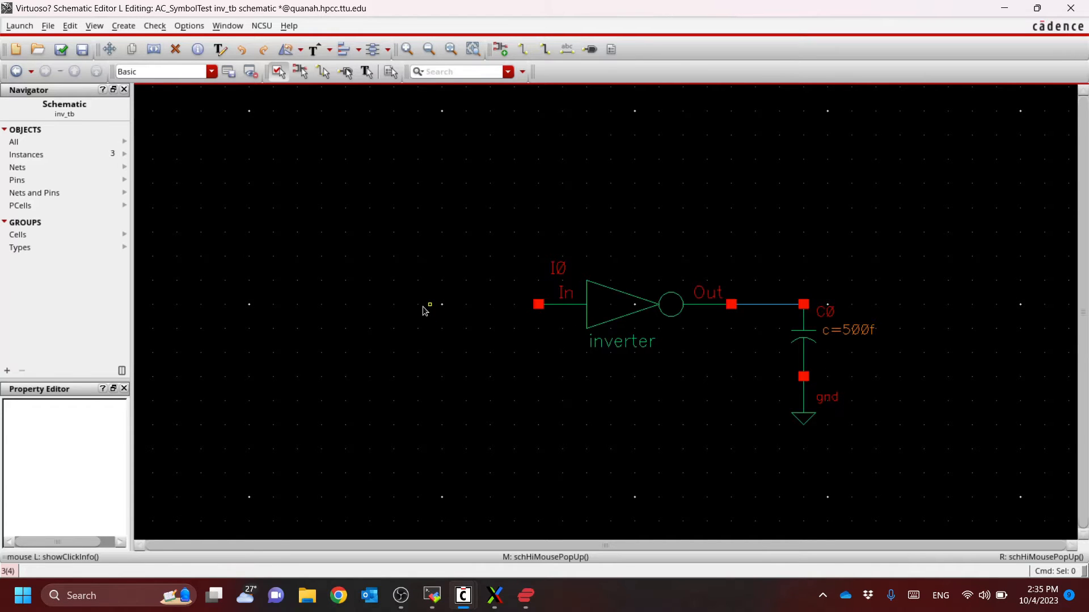
Place an analogLib vpulse symbol beside the inverter's In pin, its upper terminal slightly below that pin
{"action": "key", "text": "i"}
{"action": "key", "text": "shift+Tab"}
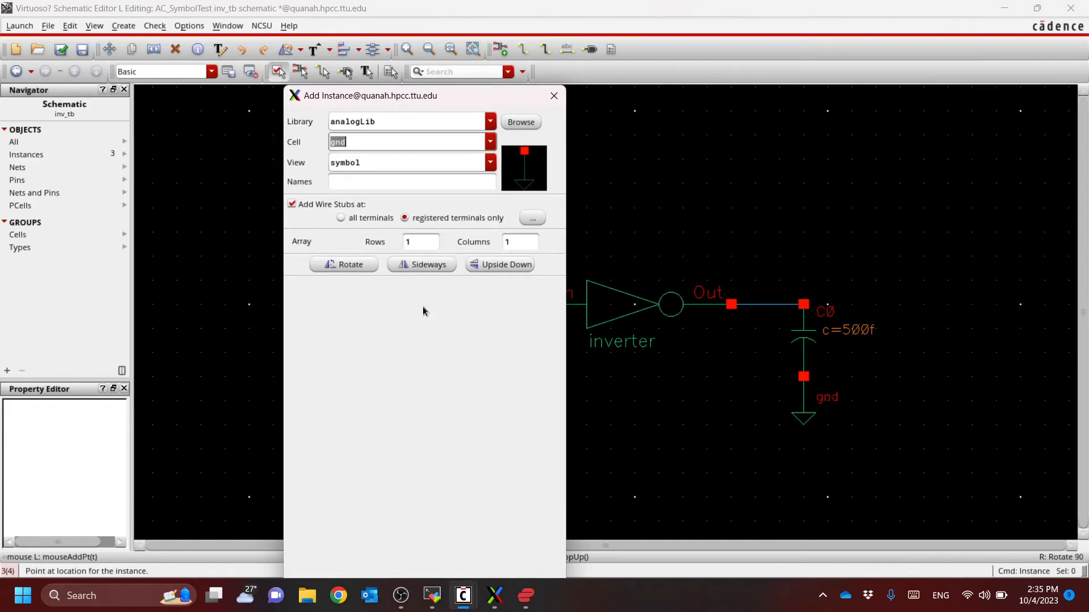
{"action": "type", "text": "vdc"}
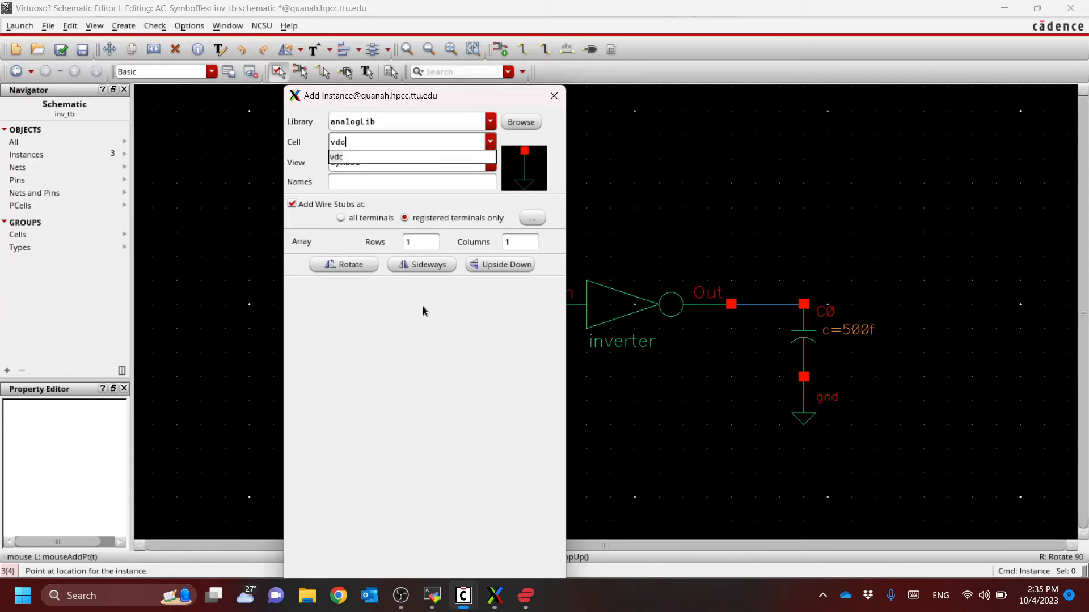
{"action": "left_click", "coordinate": [355, 155]}
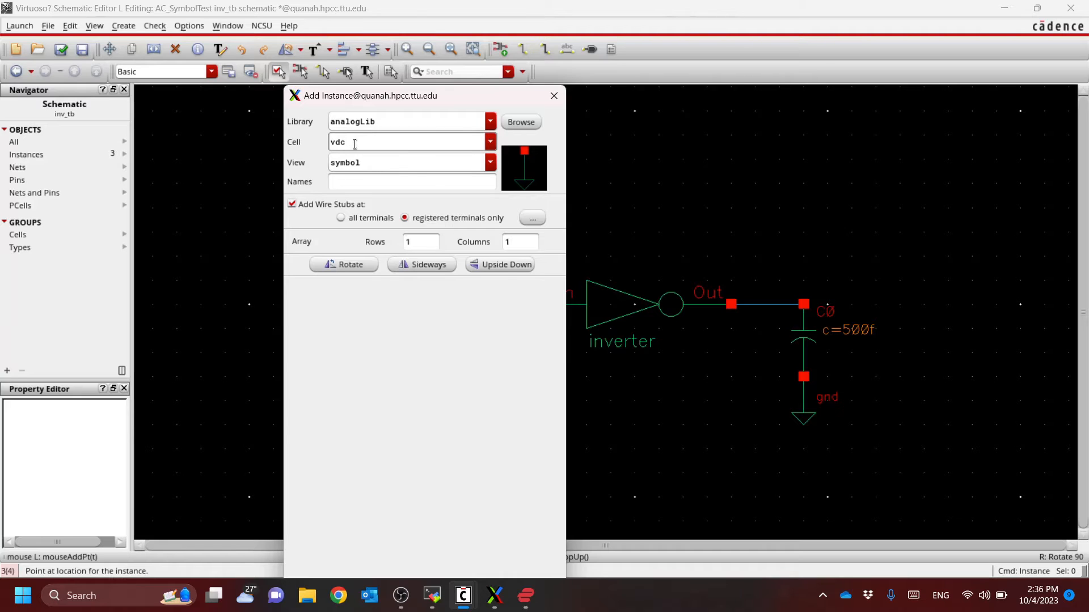
{"action": "double_click", "coordinate": [359, 143]}
{"action": "type", "text": "vpulse"}
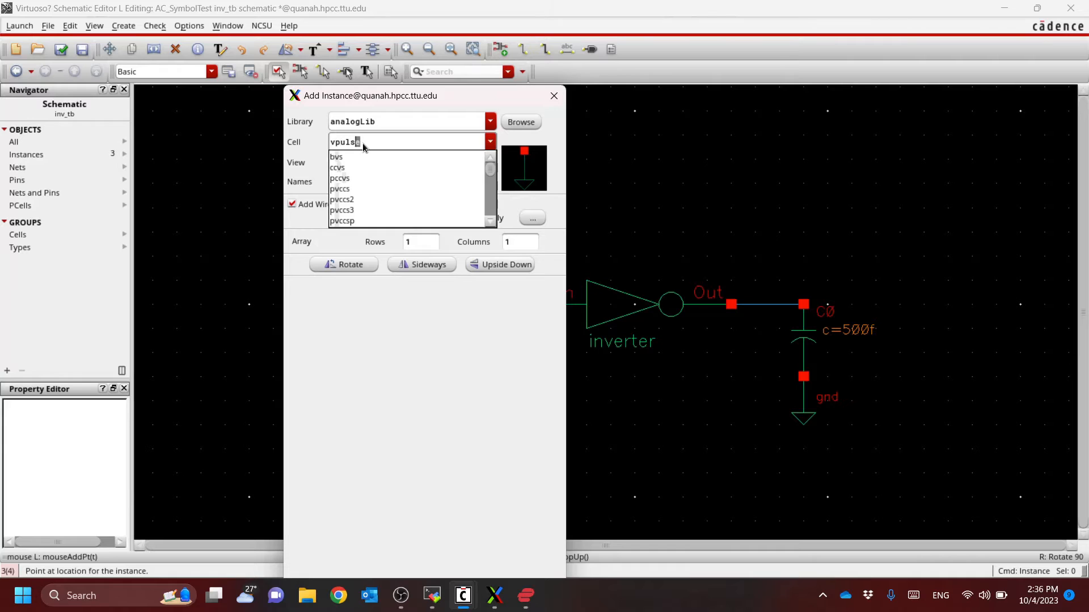
{"action": "key", "text": "Tab"}
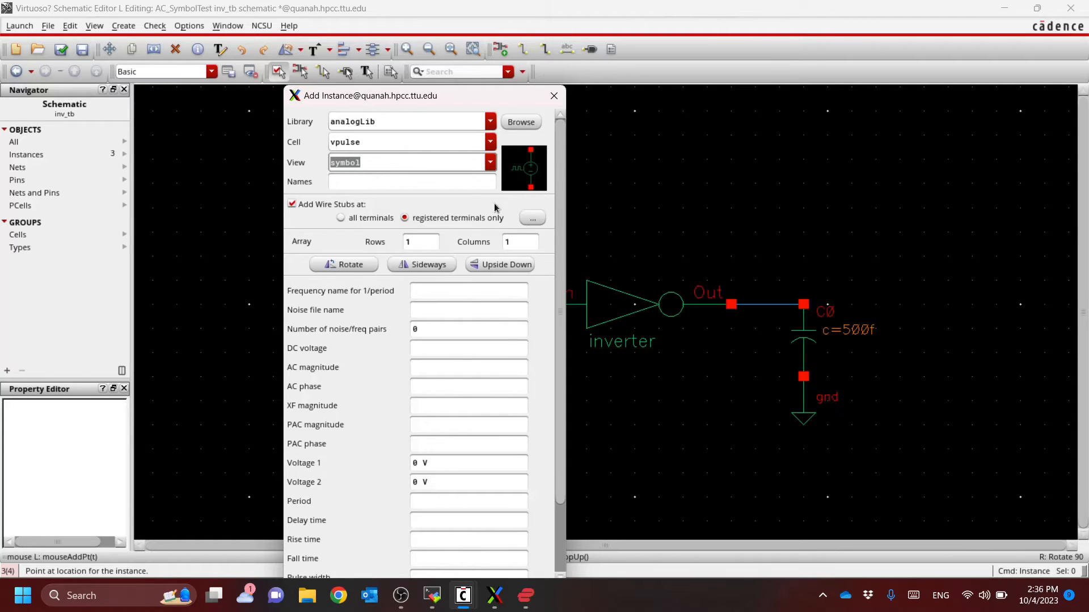
{"action": "left_click_drag", "start_coordinate": [452, 102], "coordinate": [212, 66]}
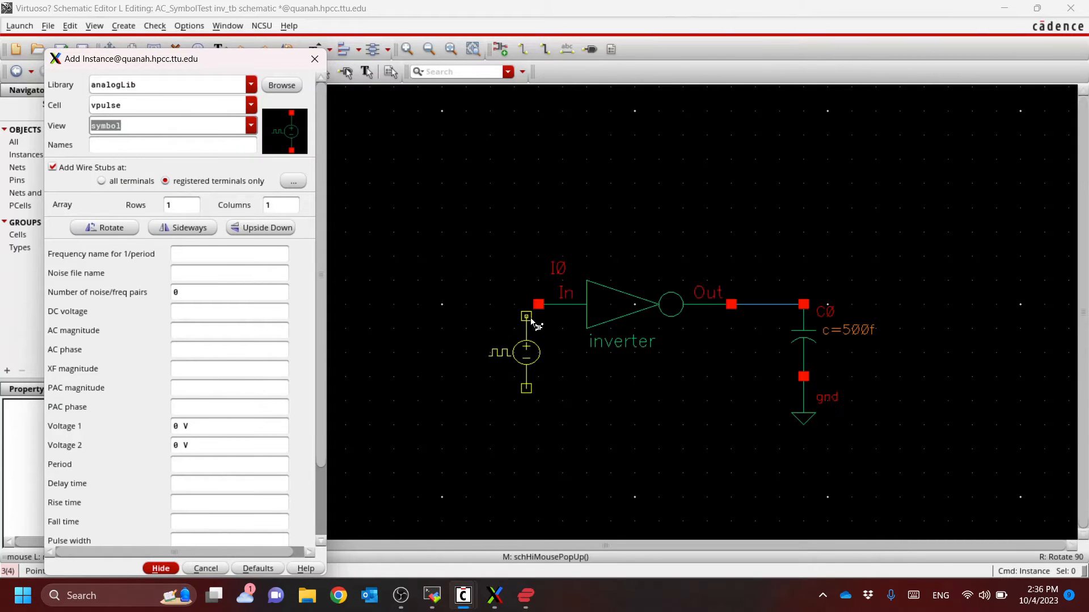
{"action": "left_click", "coordinate": [473, 347]}
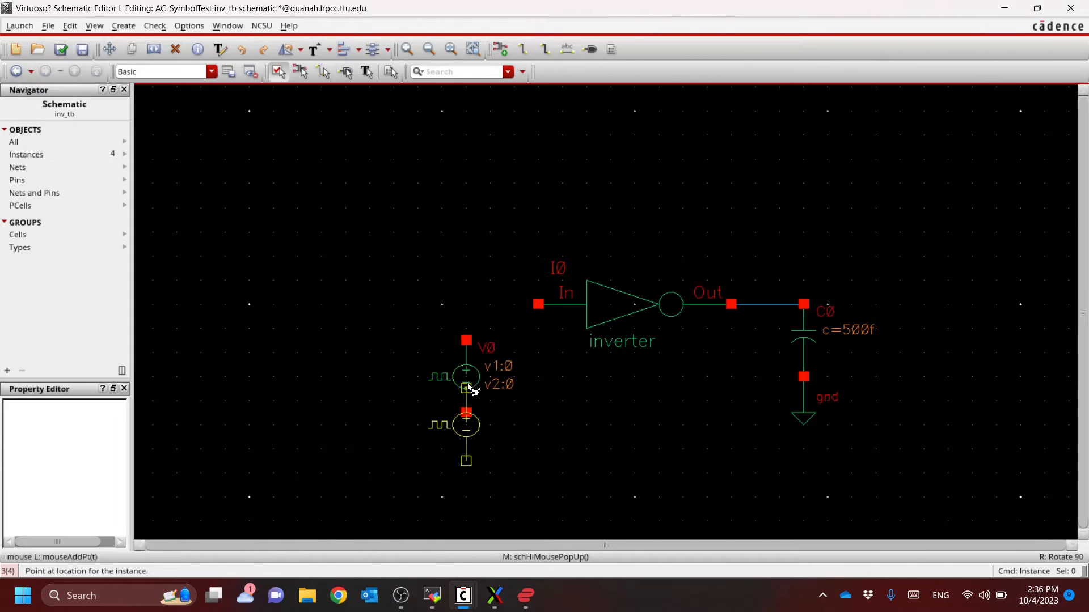
{"action": "key", "text": "Escape"}
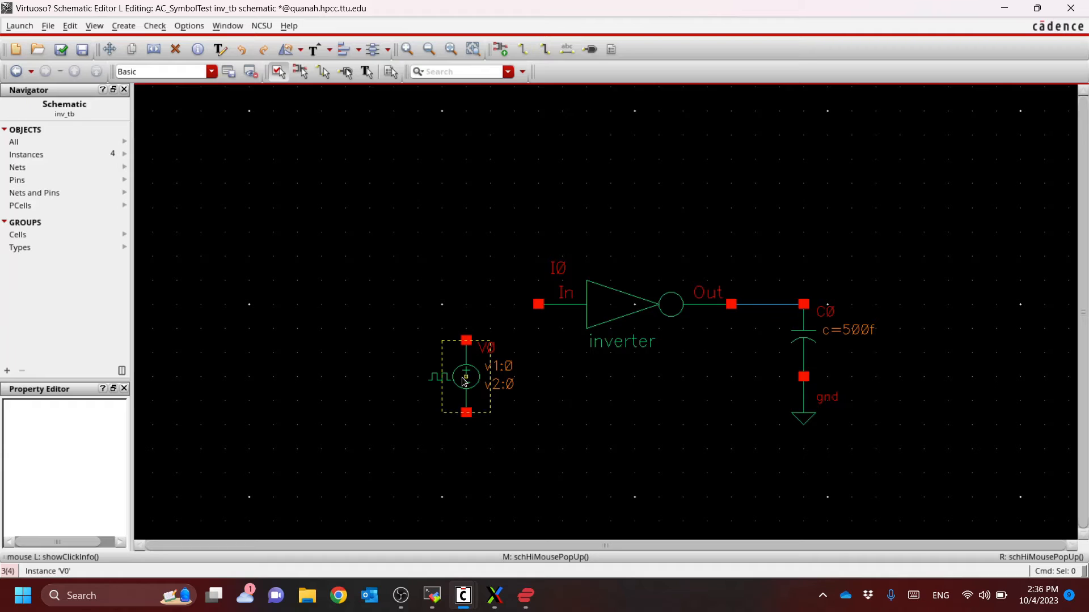
Wire the upper terminal of the pulse source to the inverter's In pin
{"action": "key", "text": "w"}
{"action": "left_click", "coordinate": [467, 341]}
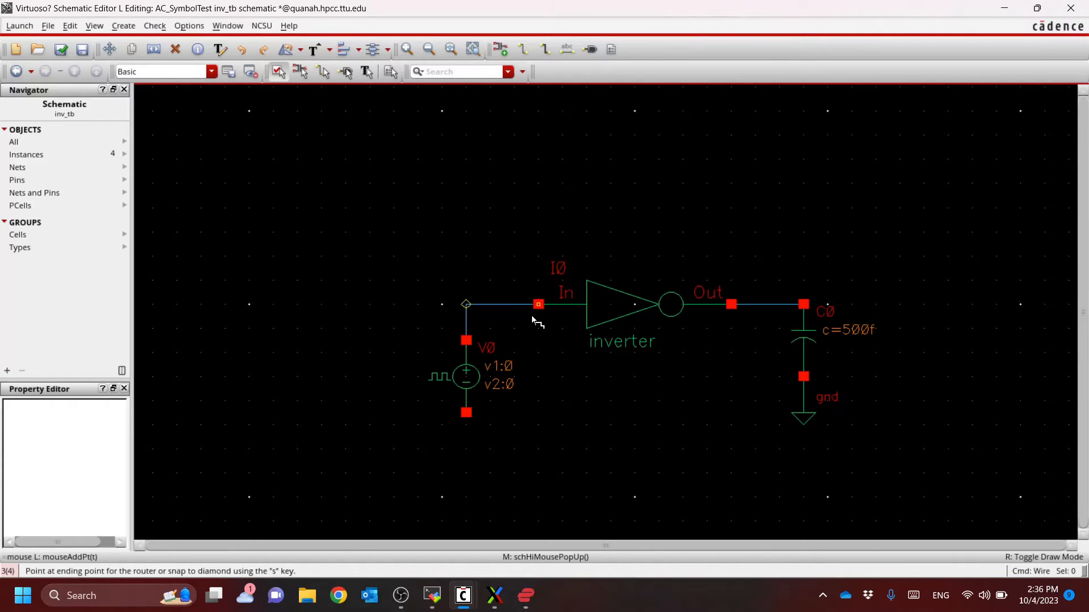
{"action": "left_click", "coordinate": [533, 320]}
Copy the load capacitor's gnd symbol onto the lower terminal of the pulse source
{"action": "key", "text": "c"}
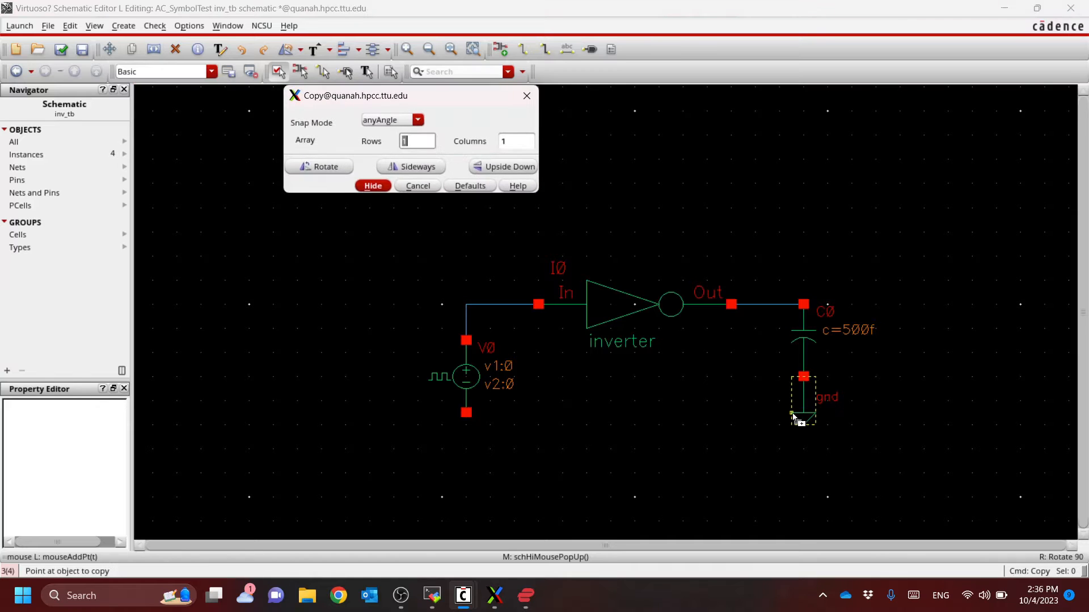
{"action": "left_click", "coordinate": [803, 414]}
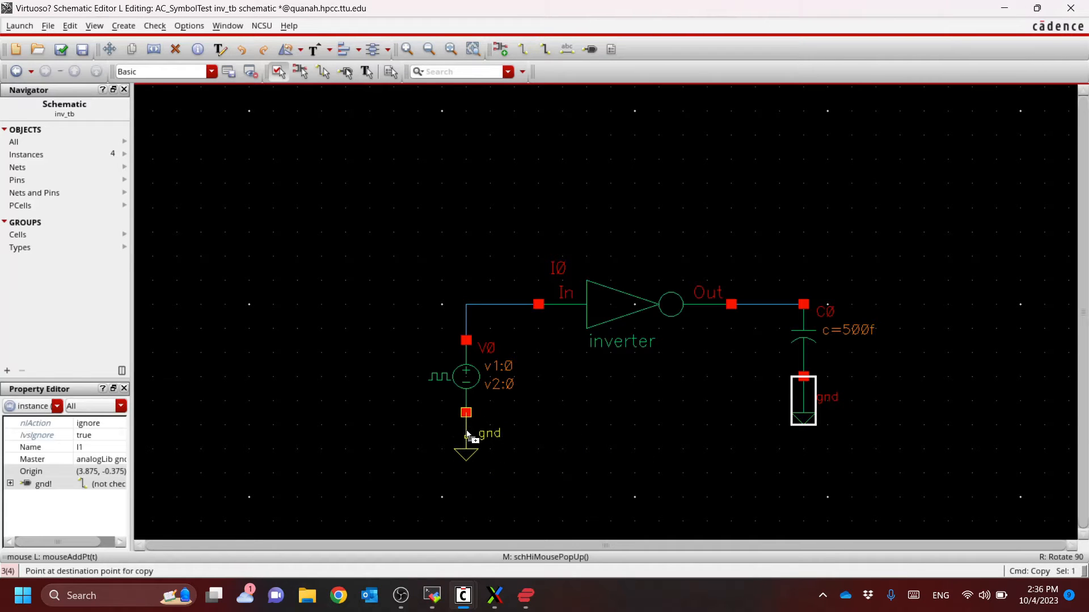
{"action": "left_click", "coordinate": [467, 435]}
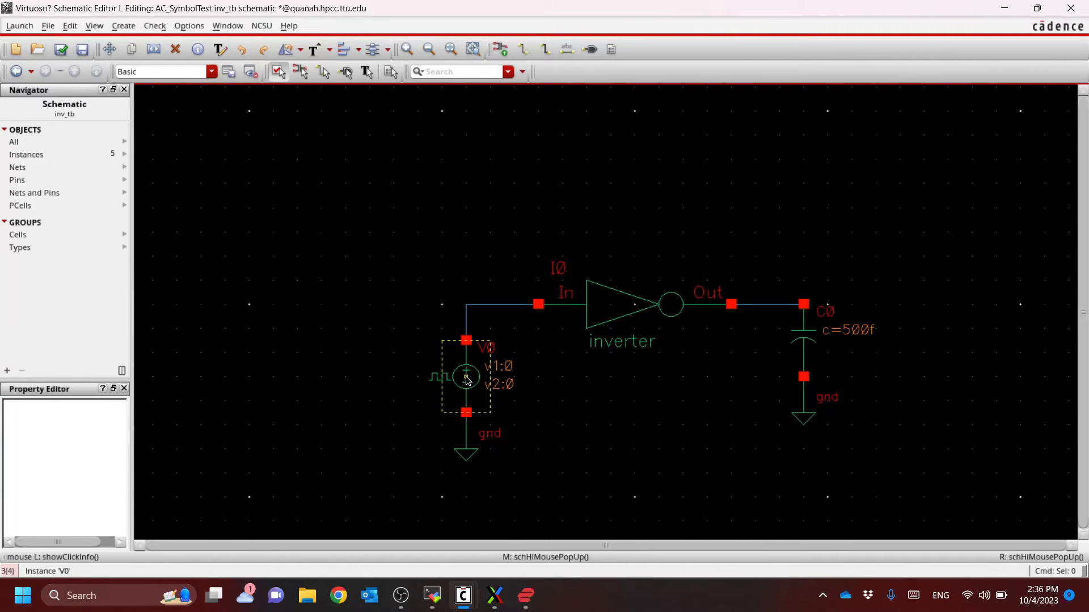
Open the pulse source's object properties and look through its CDF parameters down to the type of rising and falling edge
{"action": "left_click", "coordinate": [466, 379]}
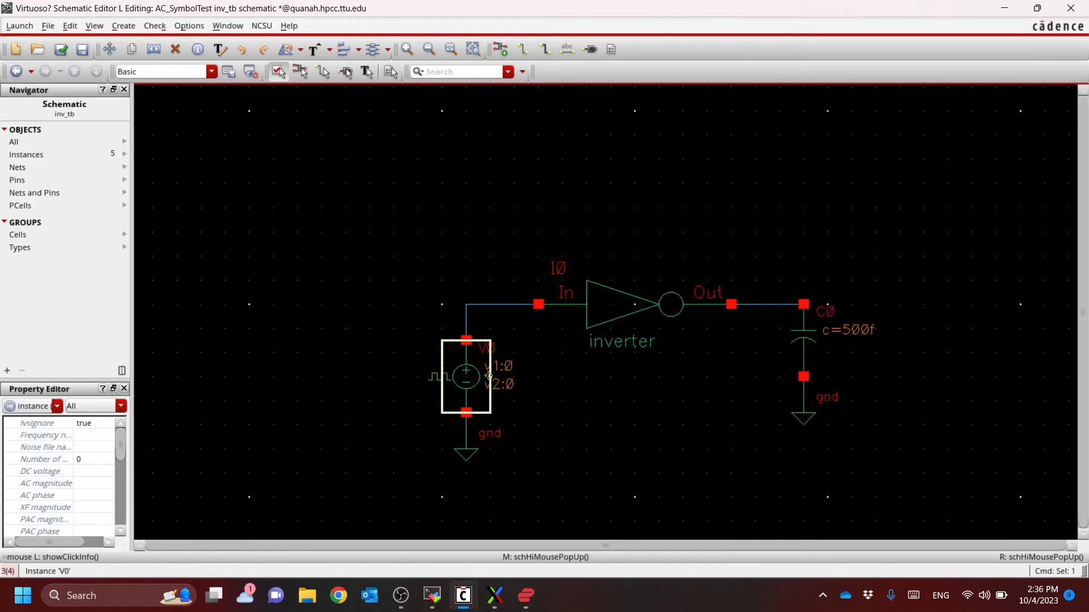
{"action": "key", "text": "q"}
{"action": "left_click_drag", "start_coordinate": [551, 101], "coordinate": [572, 37]}
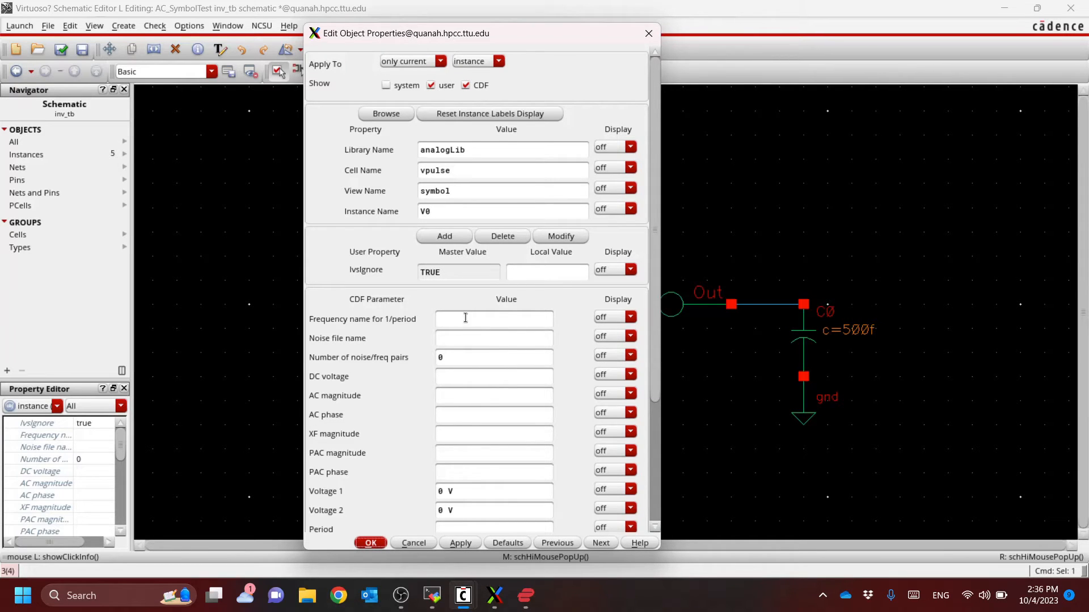
{"action": "left_click", "coordinate": [479, 337]}
{"action": "left_click", "coordinate": [492, 317]}
{"action": "left_click", "coordinate": [482, 343]}
{"action": "left_click", "coordinate": [477, 357]}
{"action": "left_click", "coordinate": [470, 376]}
{"action": "left_click", "coordinate": [452, 398]}
{"action": "left_click", "coordinate": [455, 413]}
{"action": "left_click", "coordinate": [463, 400]}
{"action": "left_click", "coordinate": [468, 415]}
{"action": "scroll", "coordinate": [474, 460], "scroll_direction": "down", "scroll_amount": 3}
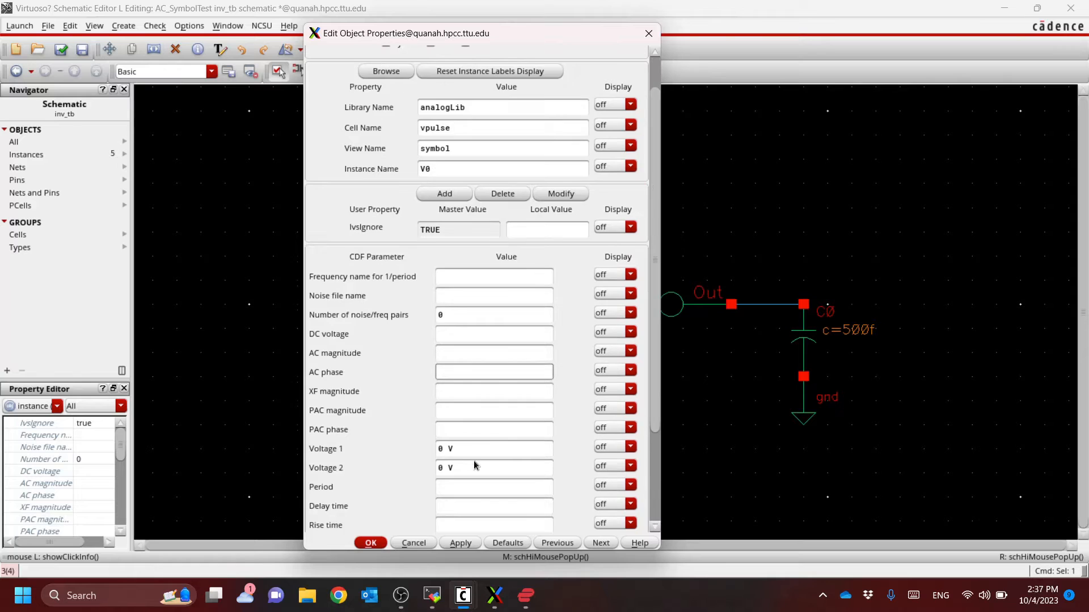
{"action": "left_click", "coordinate": [476, 364]}
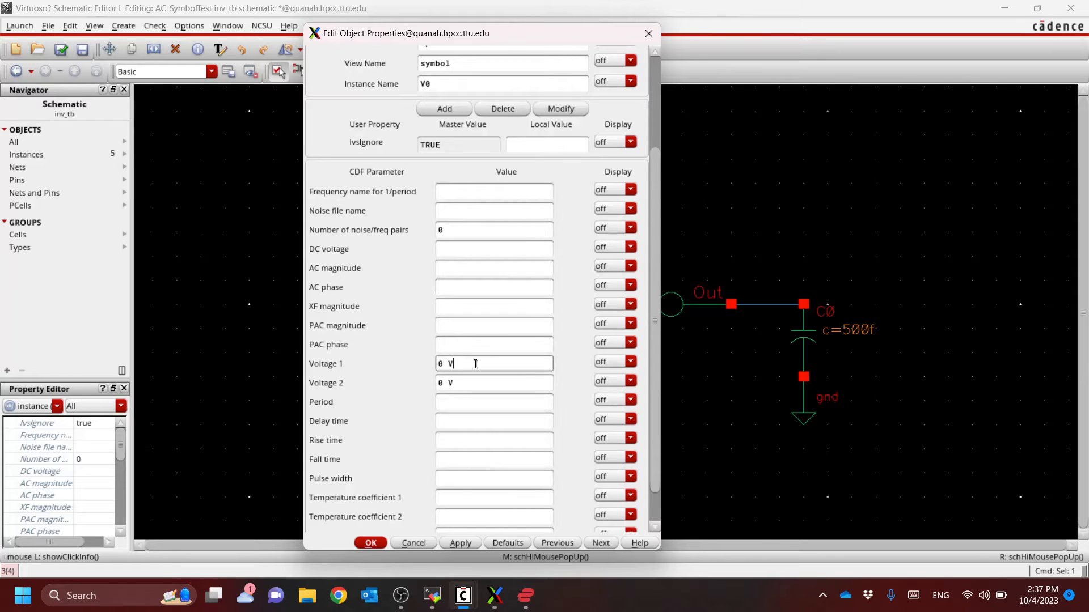
{"action": "scroll", "coordinate": [475, 364], "scroll_direction": "down", "scroll_amount": 1}
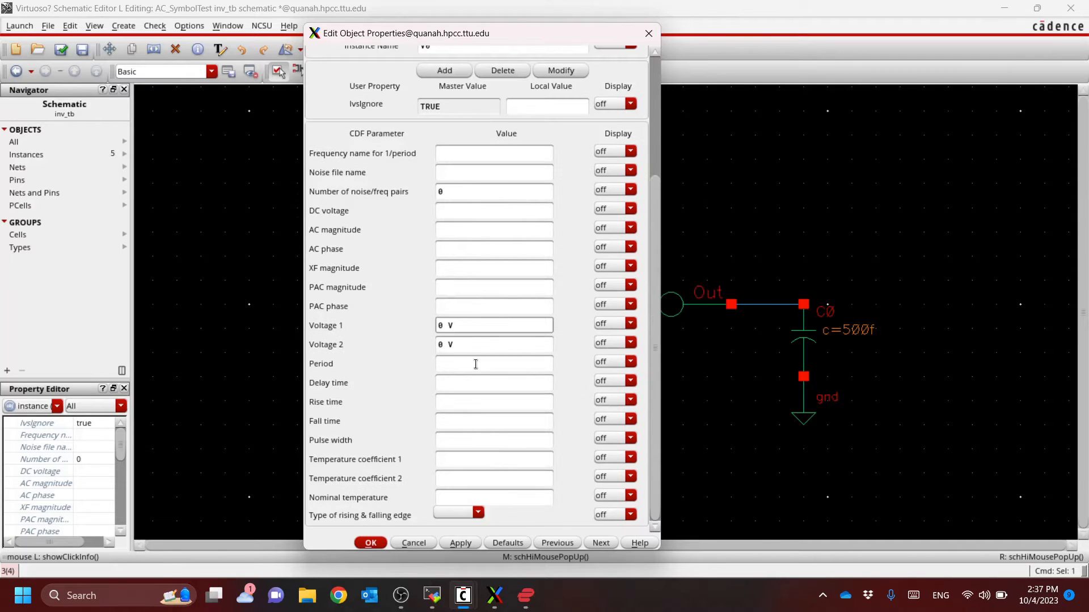
Examine the Voltage 1, Voltage 2 and Period parameters of the pulse source
{"action": "triple_click", "coordinate": [478, 325]}
{"action": "left_click", "coordinate": [479, 325]}
{"action": "left_click", "coordinate": [467, 345]}
{"action": "triple_click", "coordinate": [471, 345]}
{"action": "left_click", "coordinate": [478, 343]}
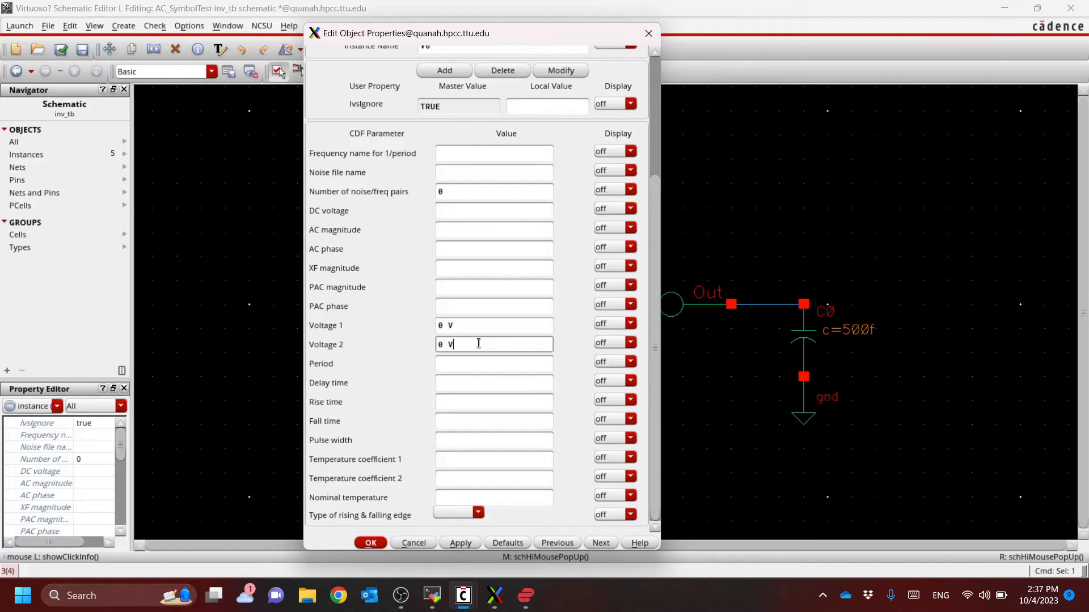
{"action": "left_click", "coordinate": [486, 361]}
{"action": "left_click", "coordinate": [498, 326]}
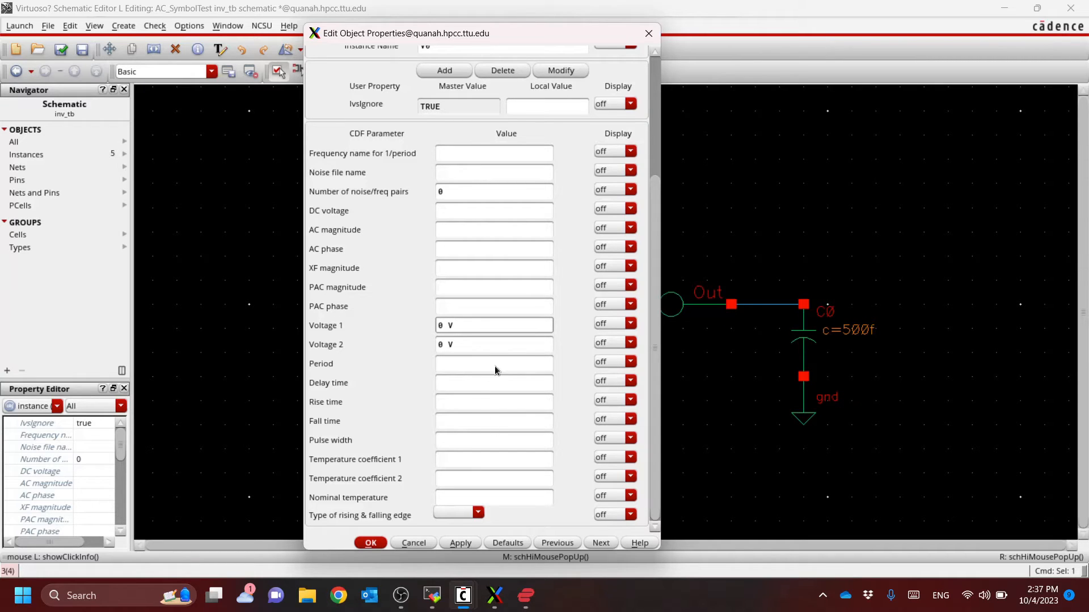
{"action": "left_click_drag", "start_coordinate": [463, 325], "coordinate": [409, 327]}
{"action": "left_click_drag", "start_coordinate": [499, 343], "coordinate": [413, 324]}
{"action": "left_click", "coordinate": [486, 322]}
{"action": "left_click_drag", "start_coordinate": [474, 323], "coordinate": [406, 324]}
{"action": "left_click", "coordinate": [475, 323]}
{"action": "left_click", "coordinate": [459, 325]}
{"action": "left_click", "coordinate": [468, 344]}
{"action": "left_click_drag", "start_coordinate": [469, 344], "coordinate": [386, 350]}
{"action": "left_click", "coordinate": [466, 326]}
Set the pulse source's Voltage 2 to the variable chipvdd and its Period to the variable T
{"action": "triple_click", "coordinate": [465, 345]}
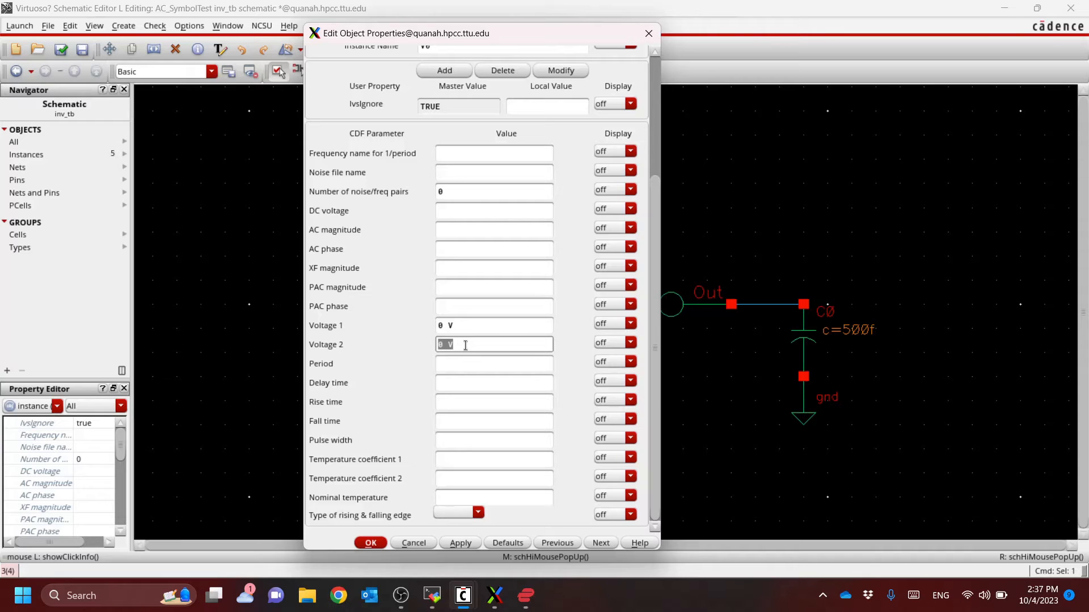
{"action": "type", "text": "chipvdd"}
{"action": "key", "text": "Tab"}
{"action": "left_click", "coordinate": [493, 342]}
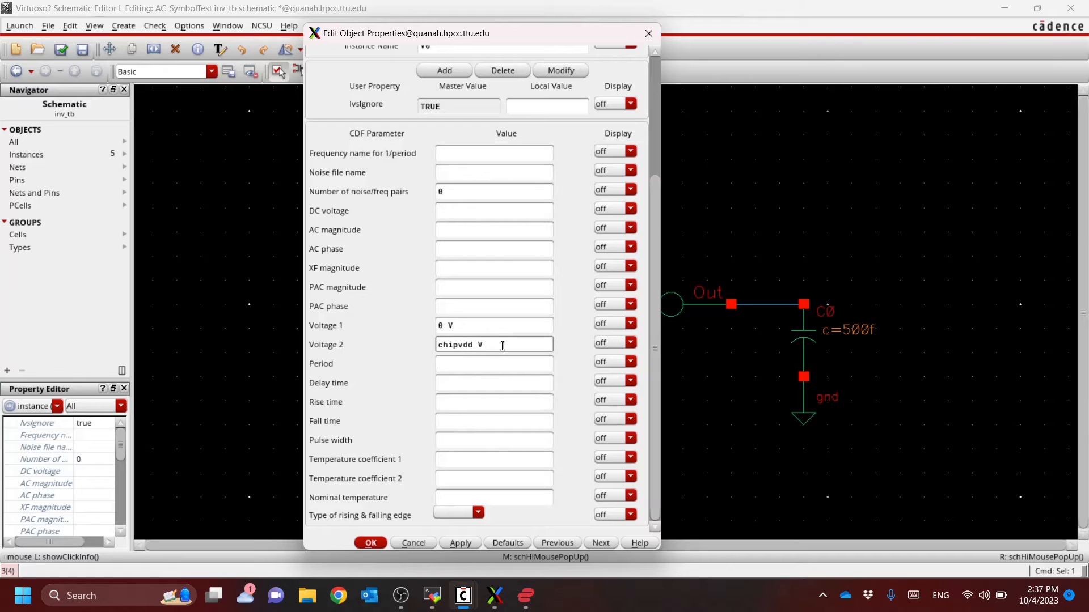
{"action": "left_click", "coordinate": [481, 367]}
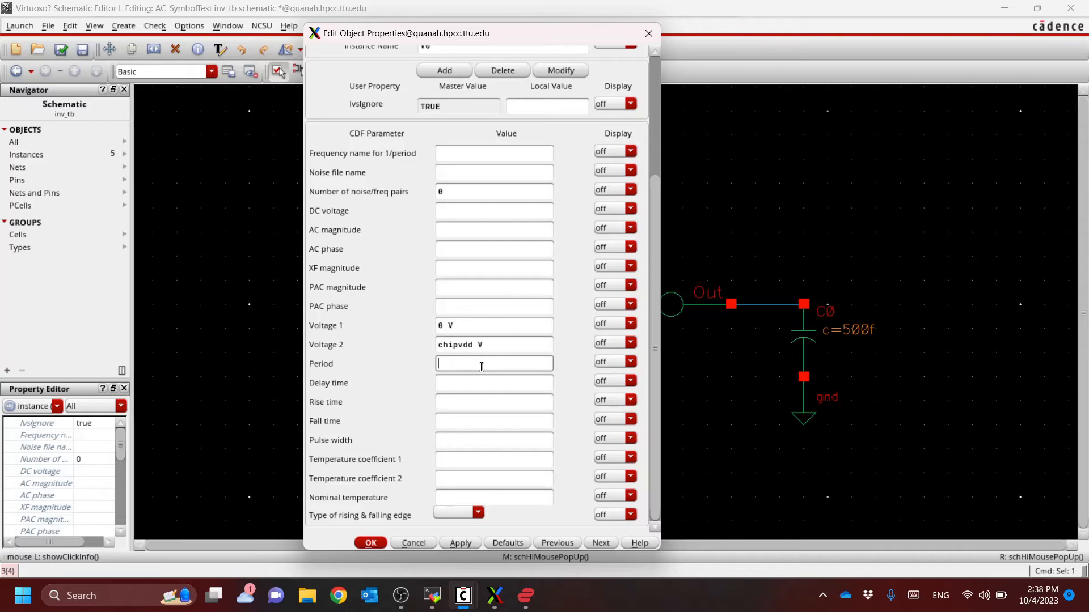
{"action": "type", "text": "T"}
{"action": "key", "text": "Tab"}
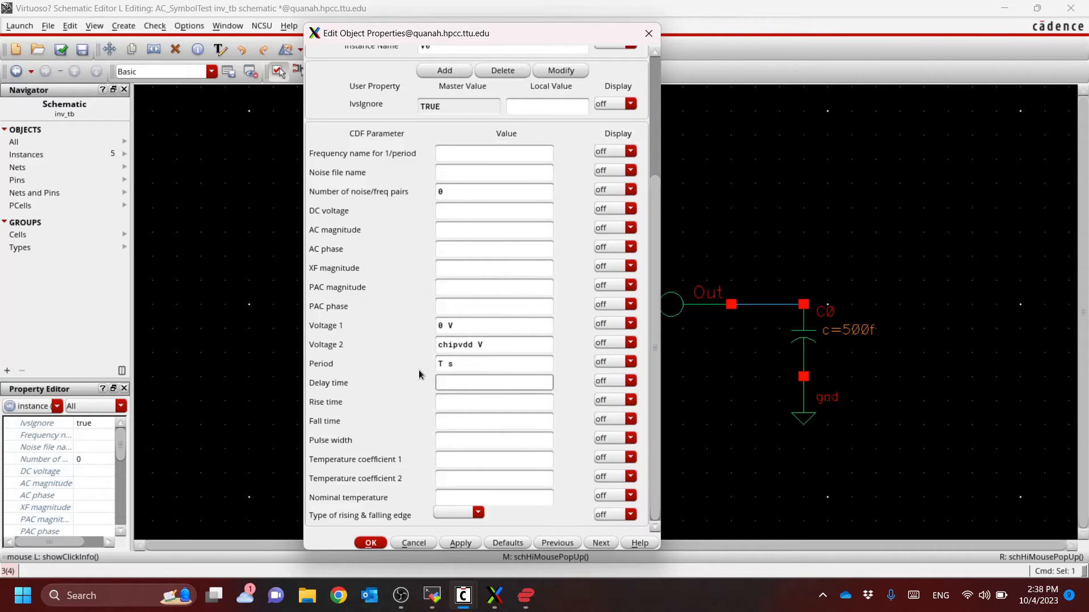
Set the pulse source's Delay time to T/2 and both its Rise time and Fall time to Tr
{"action": "scroll", "coordinate": [423, 369], "scroll_direction": "up", "scroll_amount": 2}
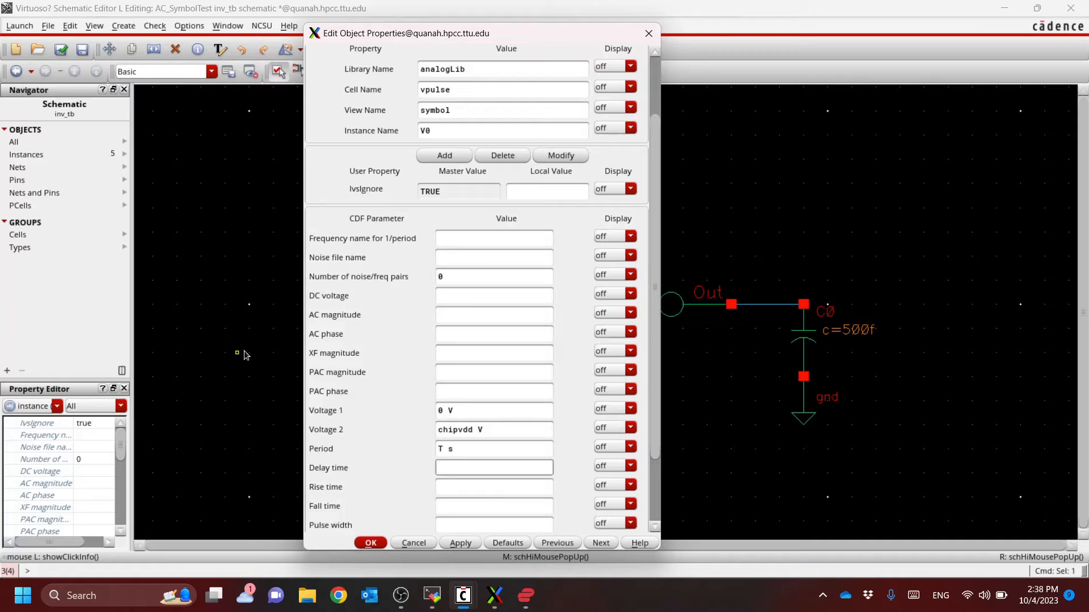
{"action": "scroll", "coordinate": [448, 419], "scroll_direction": "down", "scroll_amount": 1}
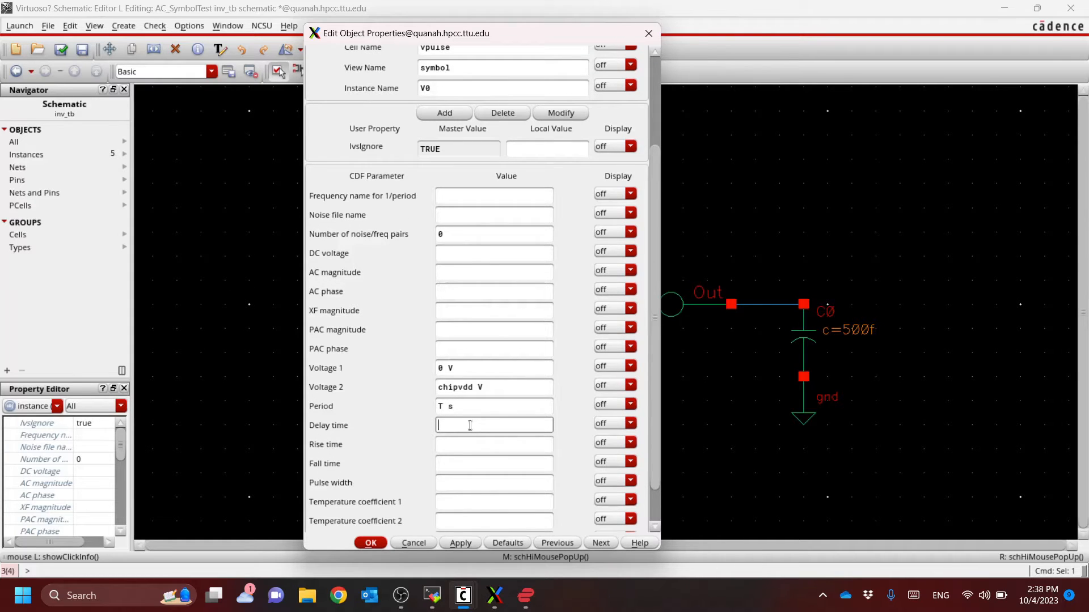
{"action": "type", "text": "T/2"}
{"action": "key", "text": "Tab"}
{"action": "key", "text": "Tab"}
{"action": "type", "text": "Tr"}
{"action": "key", "text": "Tab"}
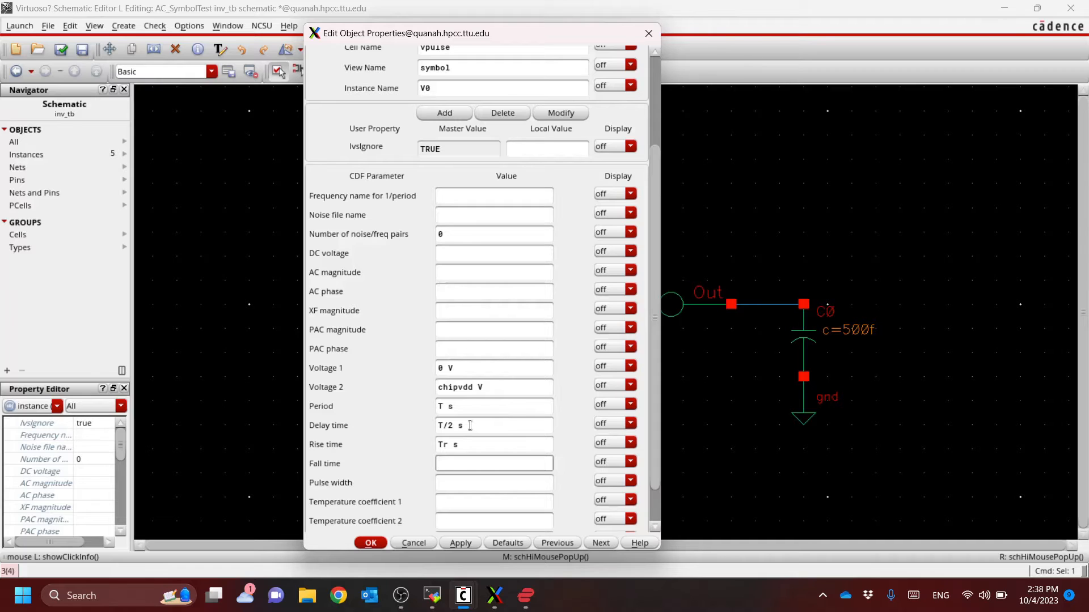
{"action": "type", "text": "Tr"}
{"action": "key", "text": "Tab"}
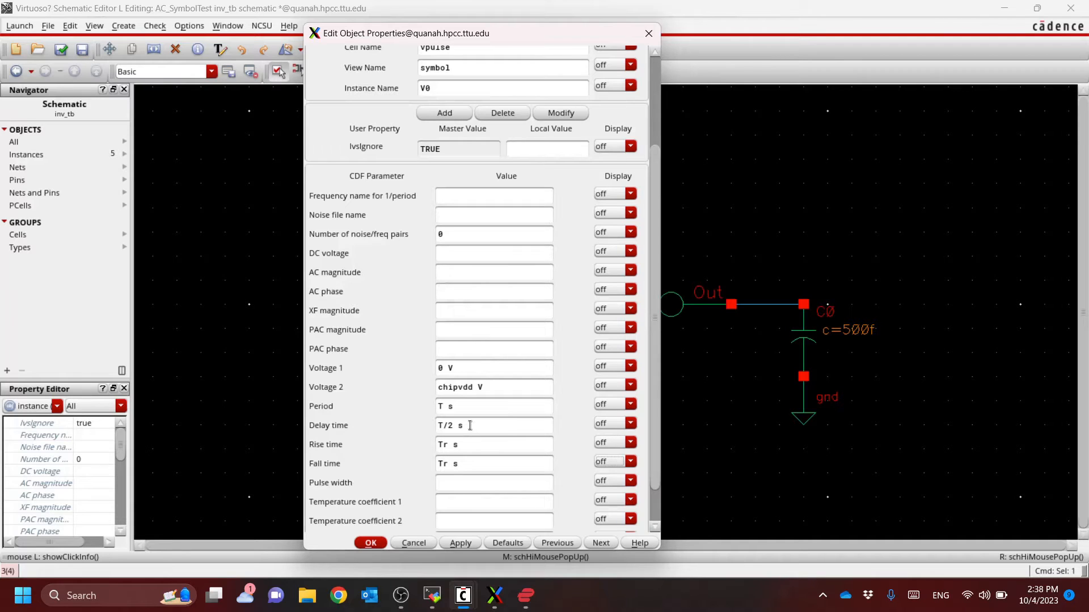
Set the pulse source's Pulse width to T/2, leave the edge type blank, and accept the properties
{"action": "key", "text": "Tab"}
{"action": "type", "text": "T/2"}
{"action": "key", "text": "Tab"}
{"action": "scroll", "coordinate": [479, 483], "scroll_direction": "down", "scroll_amount": 1}
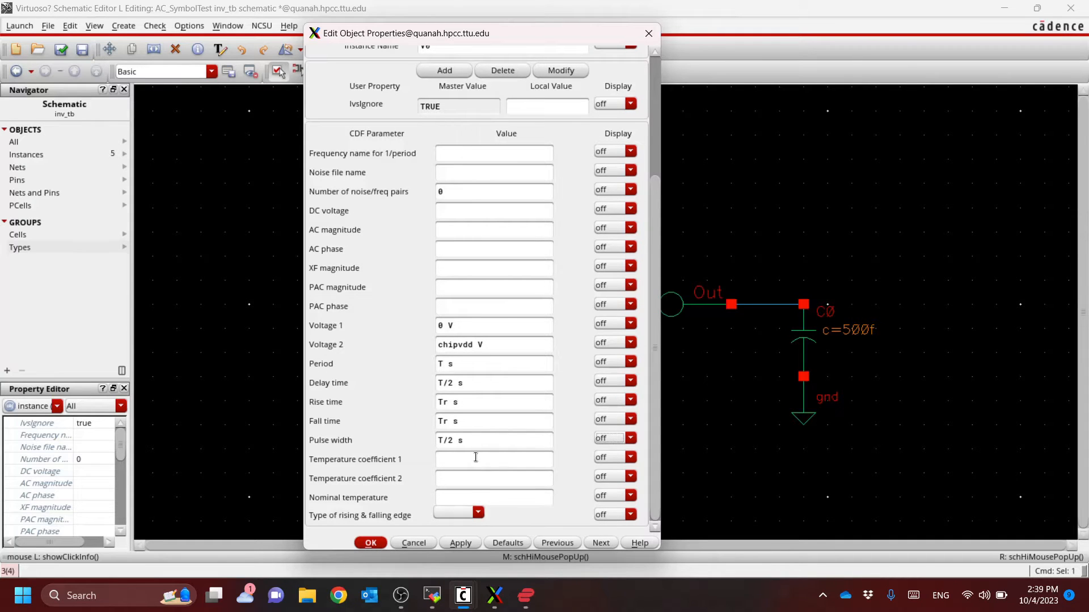
{"action": "left_click", "coordinate": [478, 514]}
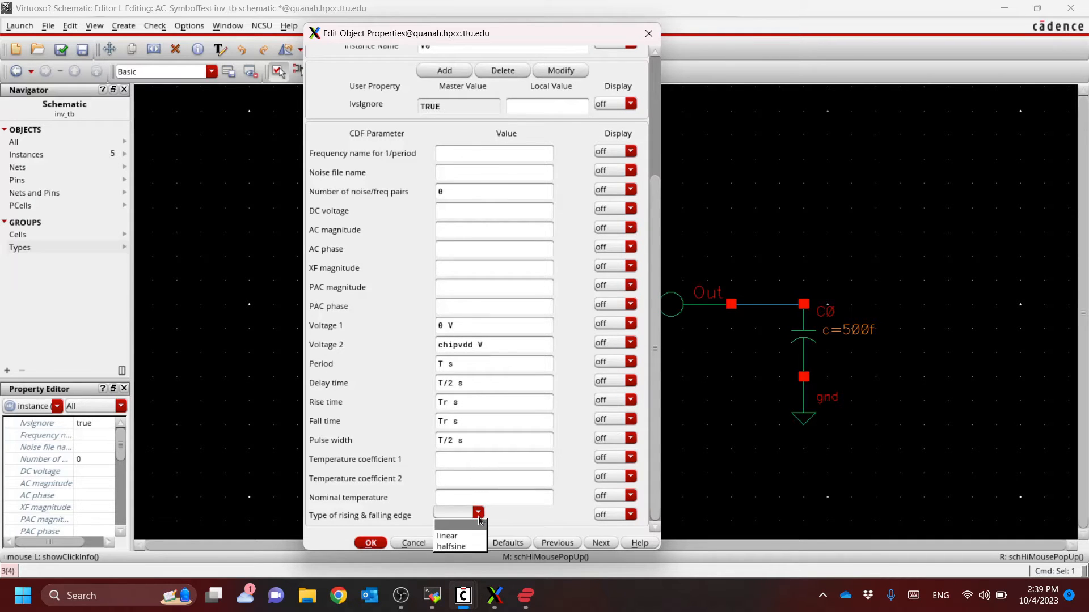
{"action": "left_click", "coordinate": [478, 526]}
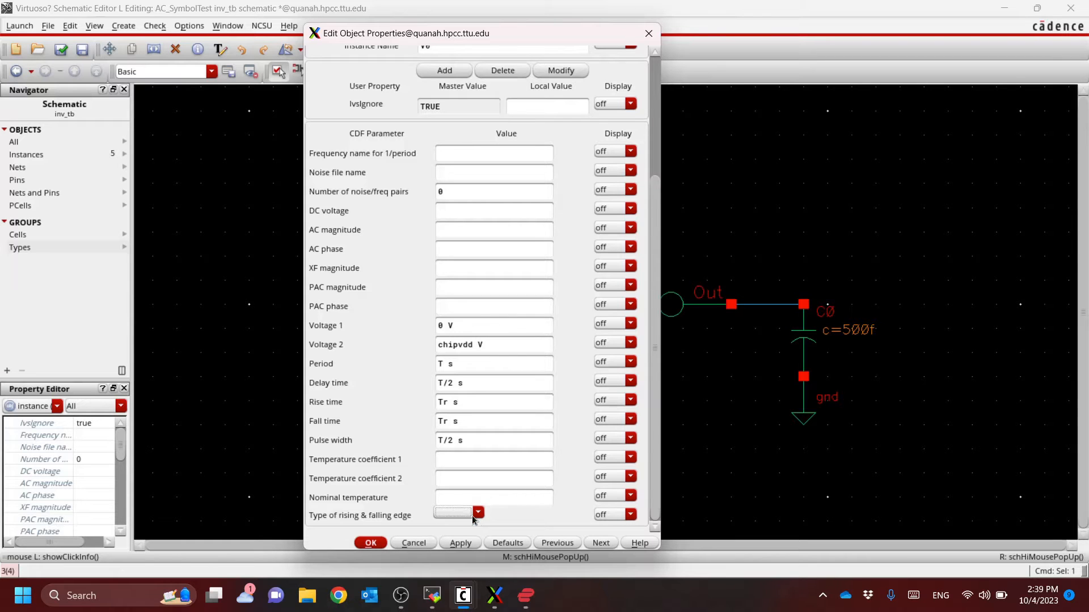
{"action": "left_click", "coordinate": [372, 543]}
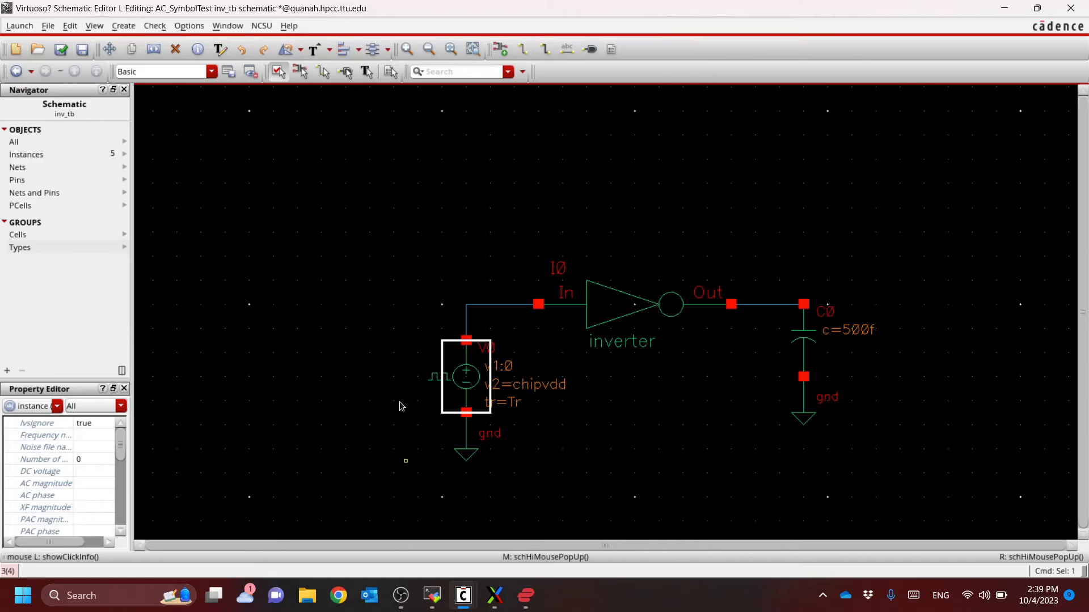
{"action": "left_click", "coordinate": [819, 488]}
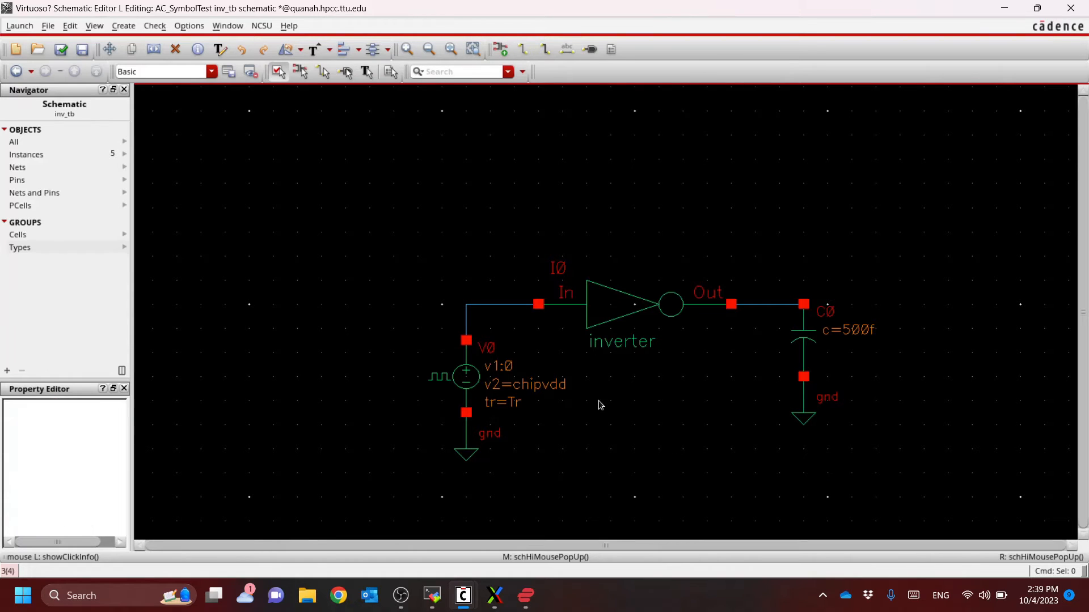
Descend into the inverter's schematic to examine its supply connections, and go back up to inv_tb
{"action": "left_click", "coordinate": [609, 308]}
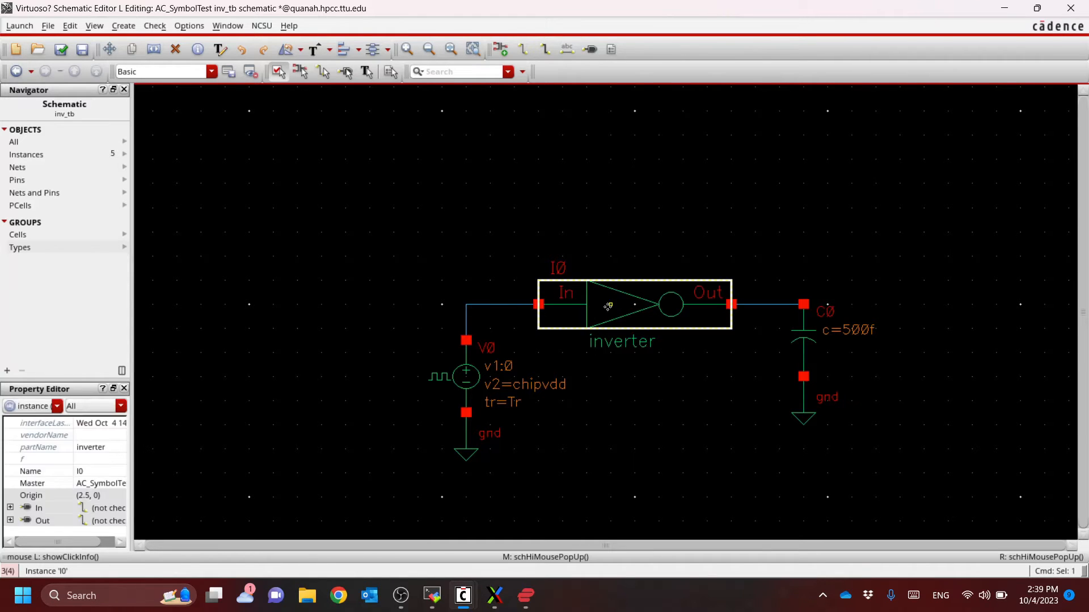
{"action": "key", "text": "e"}
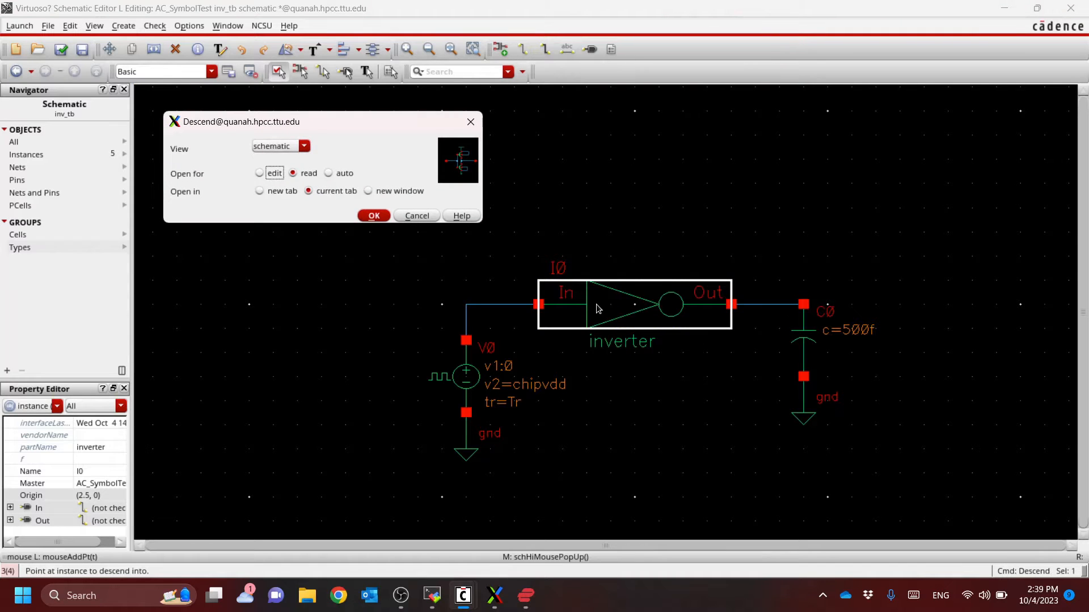
{"action": "key", "text": "Return"}
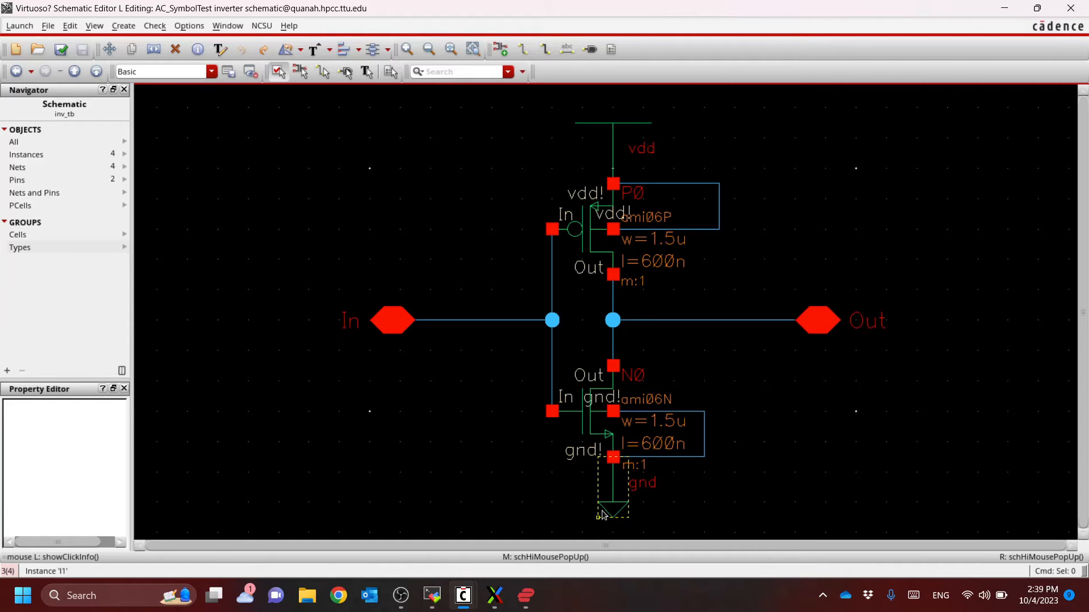
{"action": "left_click", "coordinate": [74, 71]}
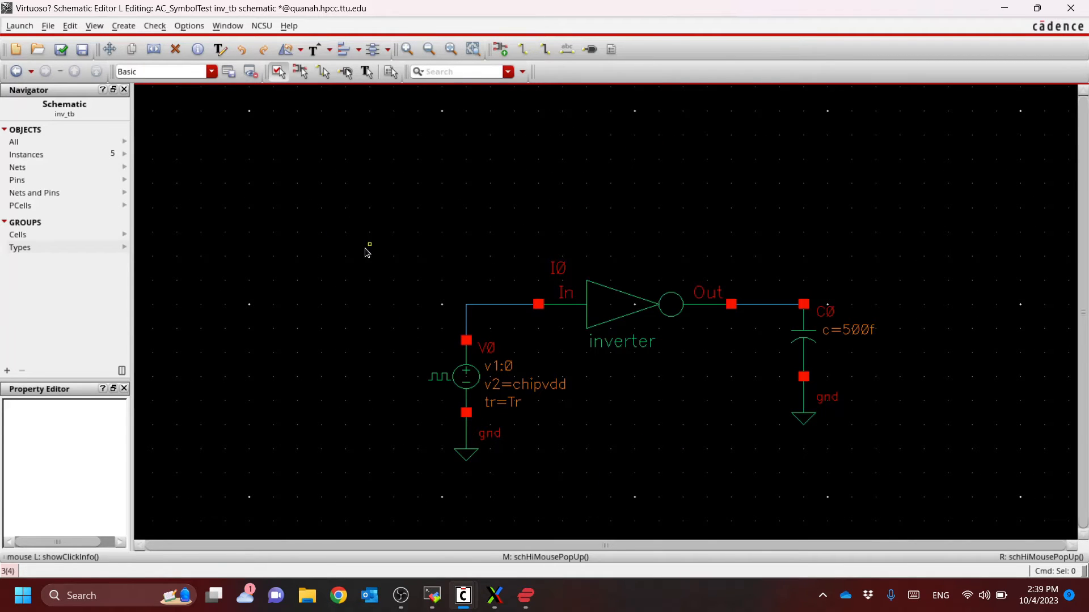
Place a vdc source symbol from analogLib in the empty area left of the inverter and its pulse source
{"action": "key", "text": "i"}
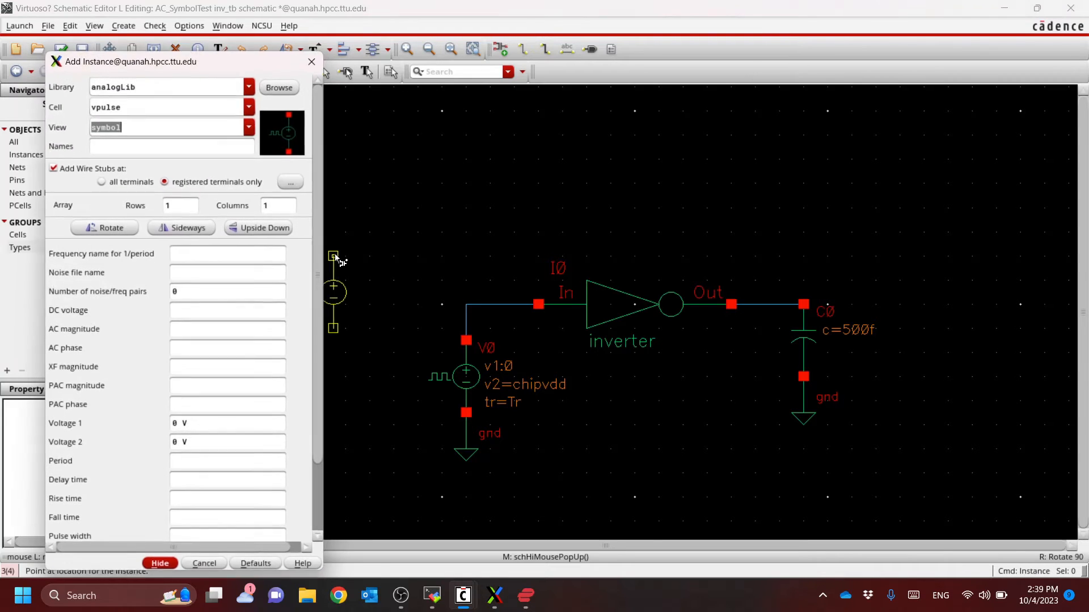
{"action": "key", "text": "shift+Tab"}
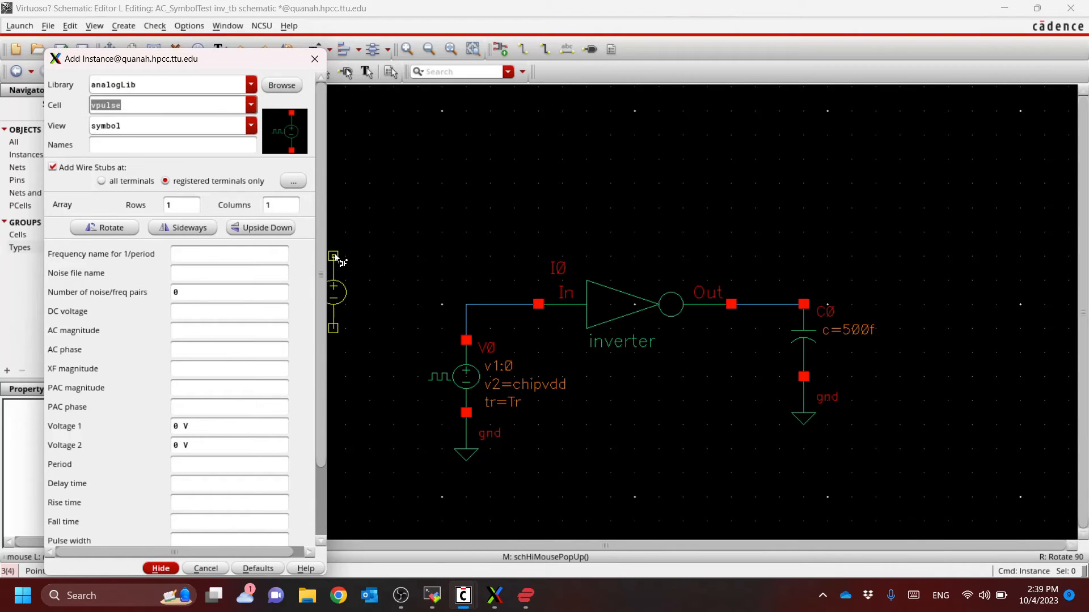
{"action": "type", "text": "vdc"}
{"action": "key", "text": "Tab"}
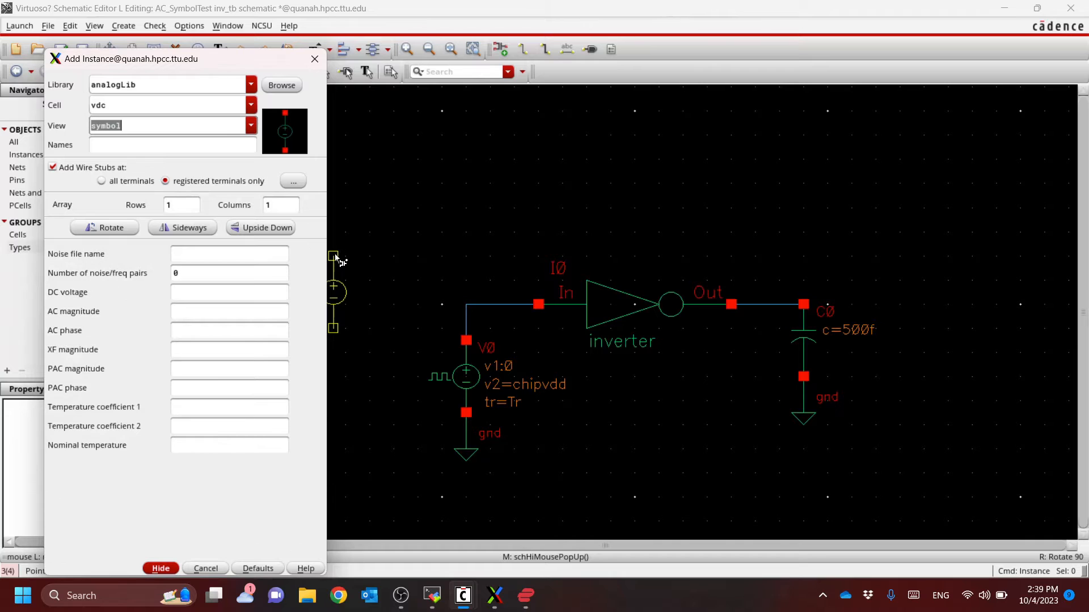
{"action": "left_click_drag", "start_coordinate": [256, 58], "coordinate": [183, 51]}
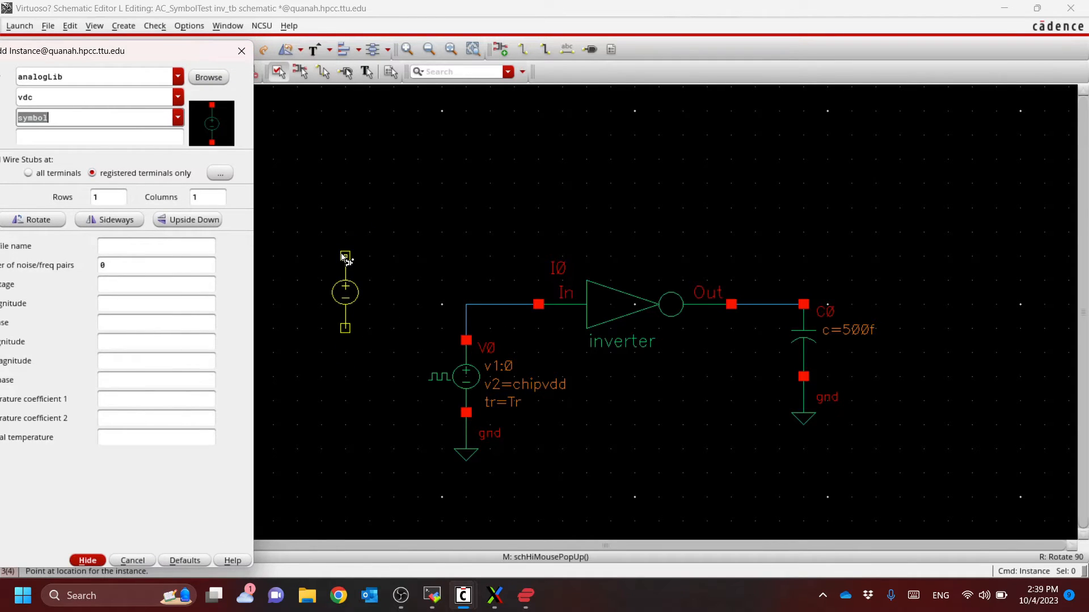
{"action": "left_click", "coordinate": [345, 257]}
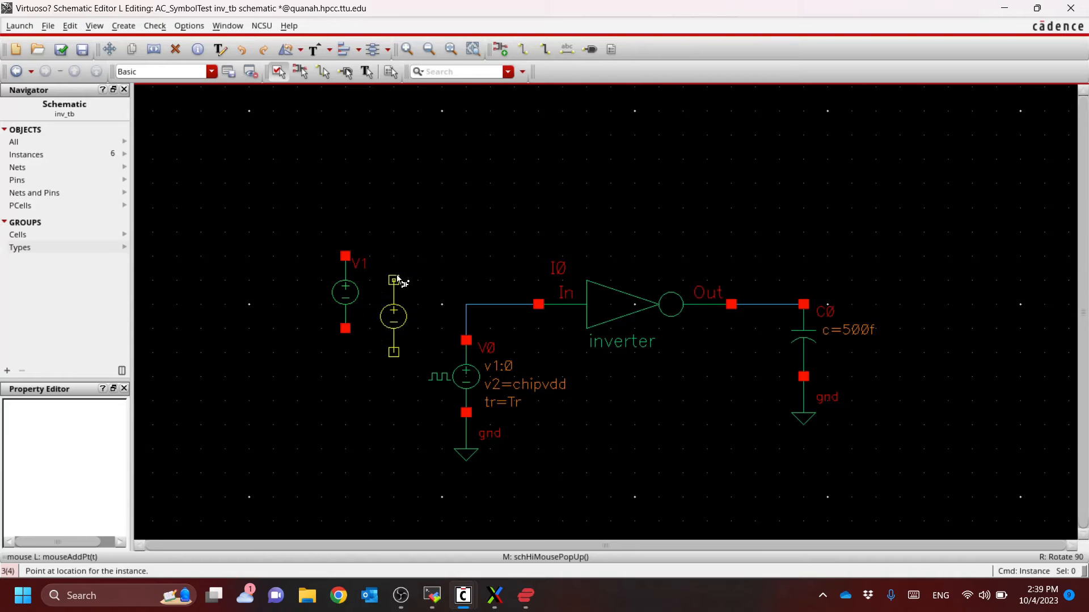
{"action": "key", "text": "Escape"}
Add an analogLib vdd symbol on the positive terminal of the new DC source
{"action": "key", "text": "i"}
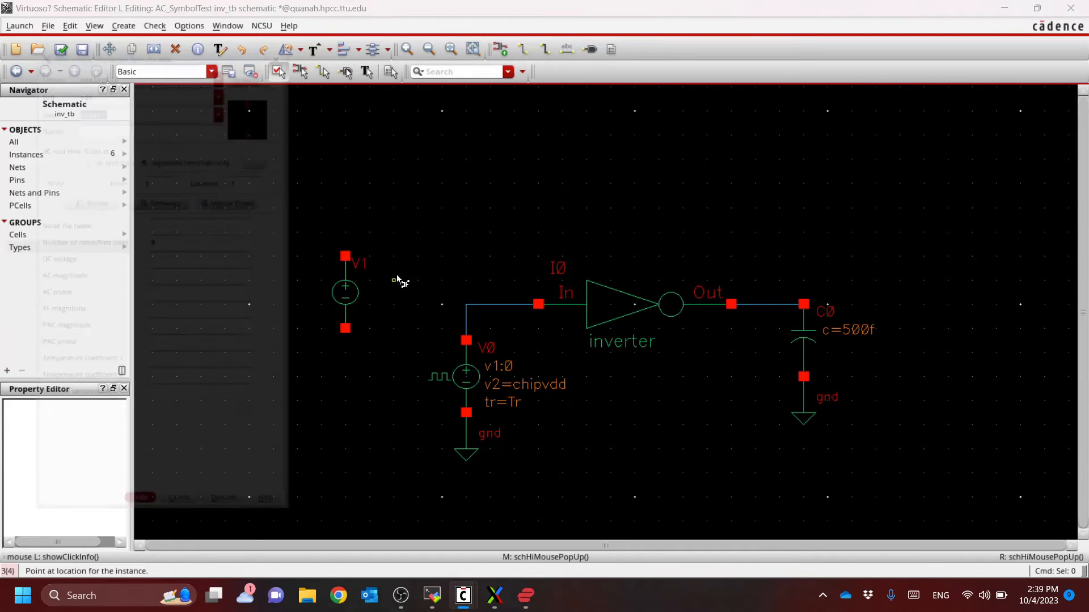
{"action": "key", "text": "shift+Tab"}
{"action": "type", "text": "vdd"}
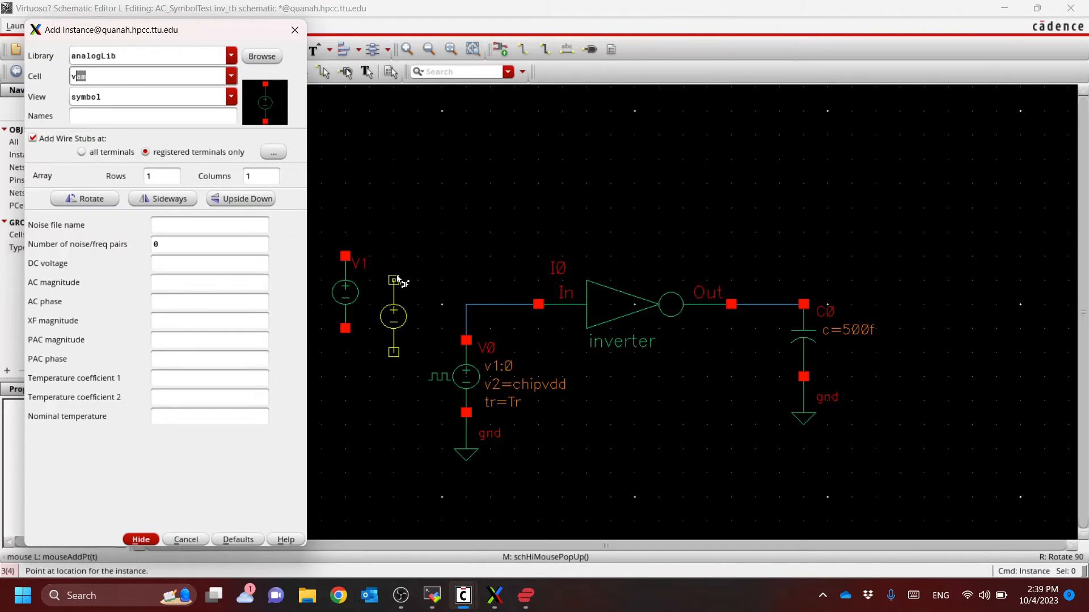
{"action": "key", "text": "Tab"}
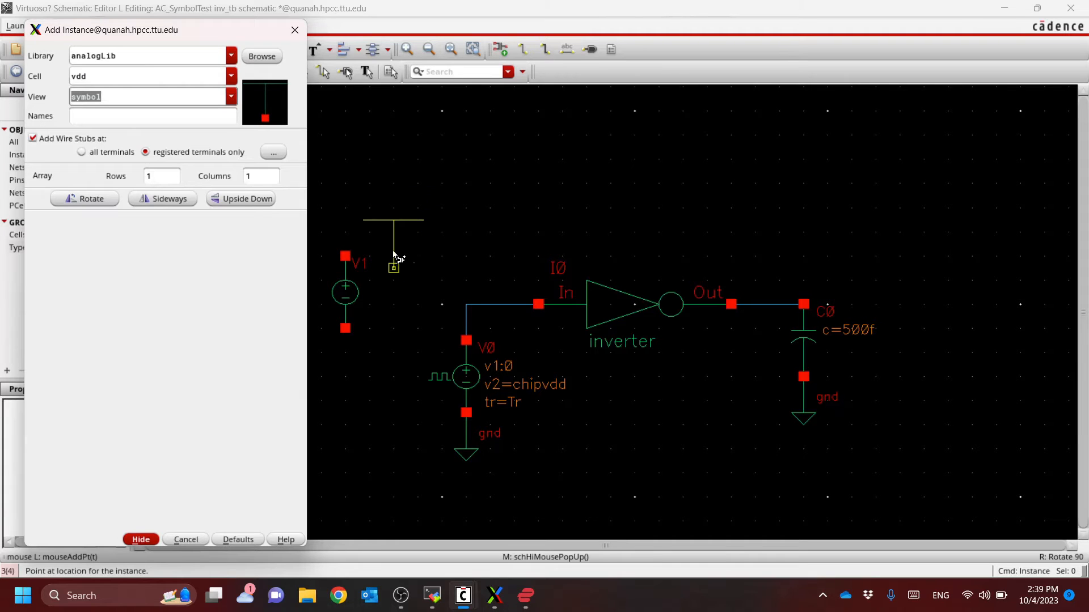
{"action": "left_click", "coordinate": [347, 258]}
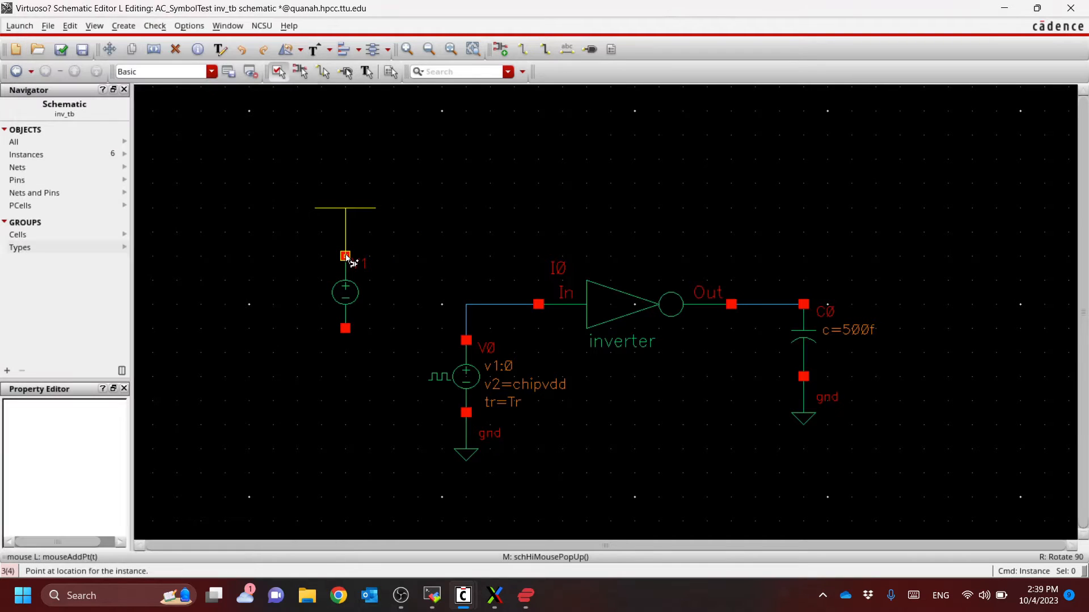
{"action": "key", "text": "Escape"}
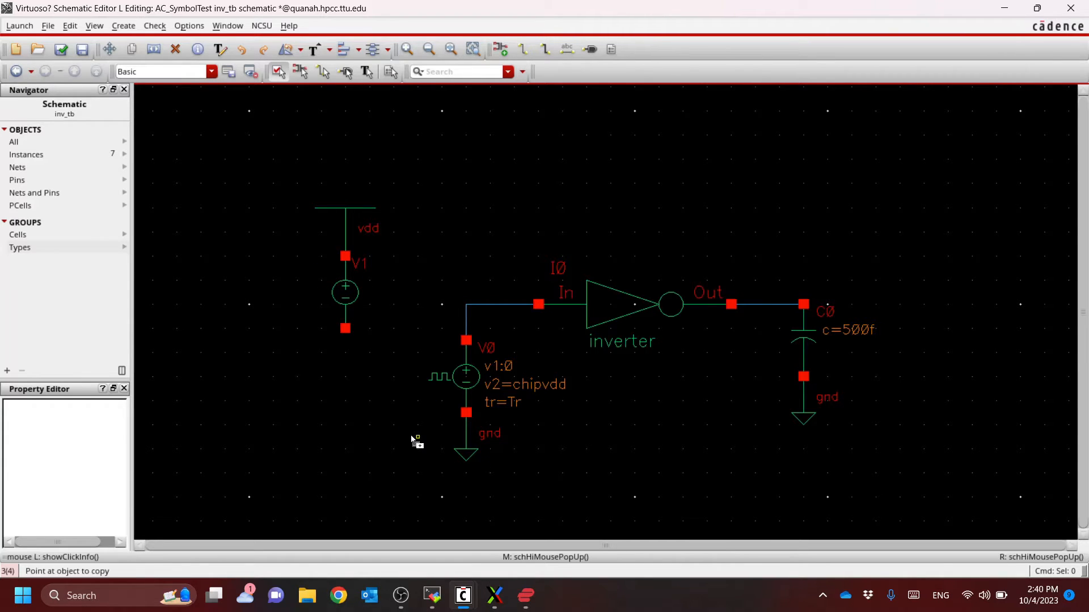
Copy the pulse source's gnd symbol onto the negative terminal of the DC source
{"action": "key", "text": "c"}
{"action": "left_click", "coordinate": [466, 452]}
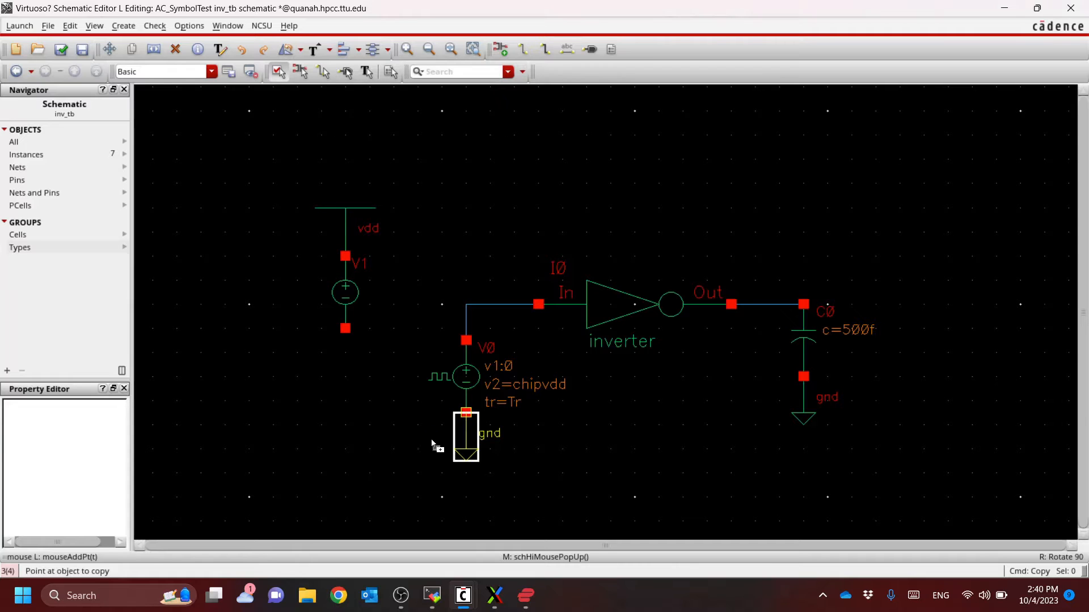
{"action": "key", "text": "Escape"}
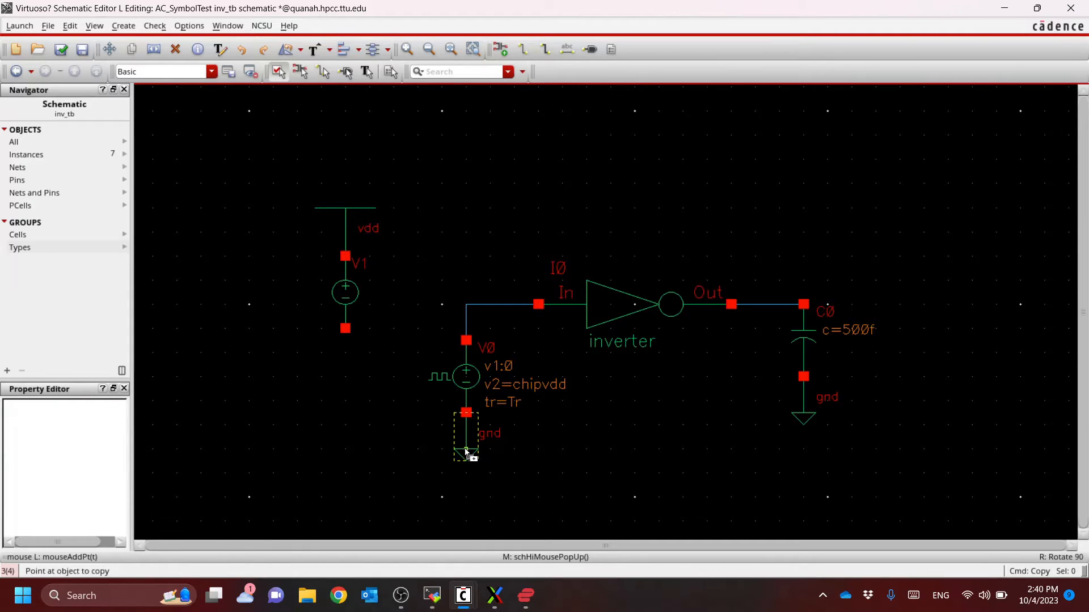
{"action": "left_click", "coordinate": [466, 452]}
{"action": "left_click", "coordinate": [347, 373]}
{"action": "key", "text": "Escape"}
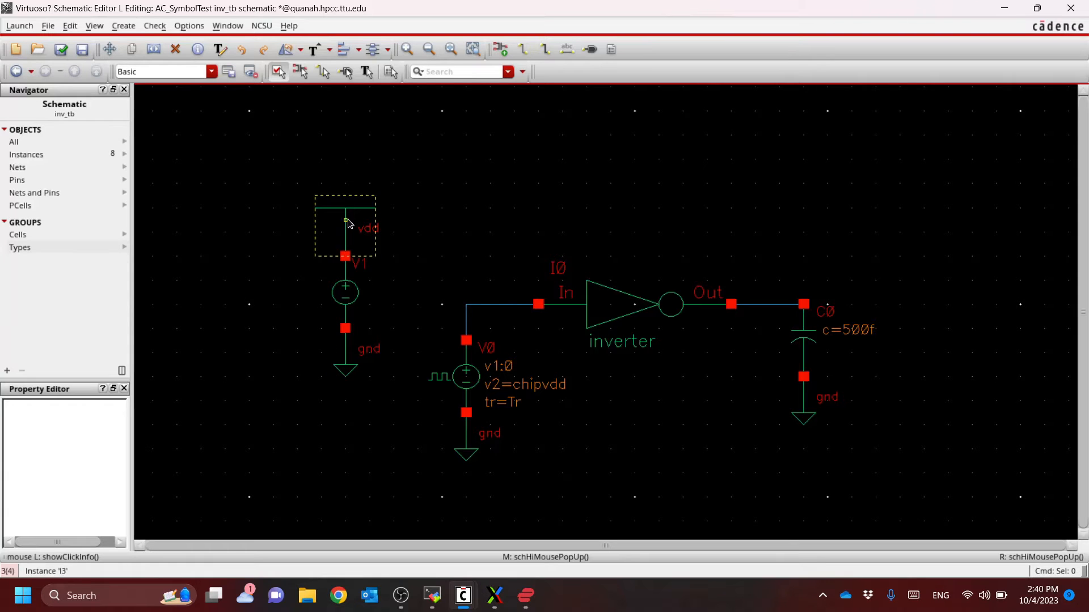
Set the DC source's DC voltage to the variable chipvdd and accept the properties
{"action": "left_click", "coordinate": [347, 292]}
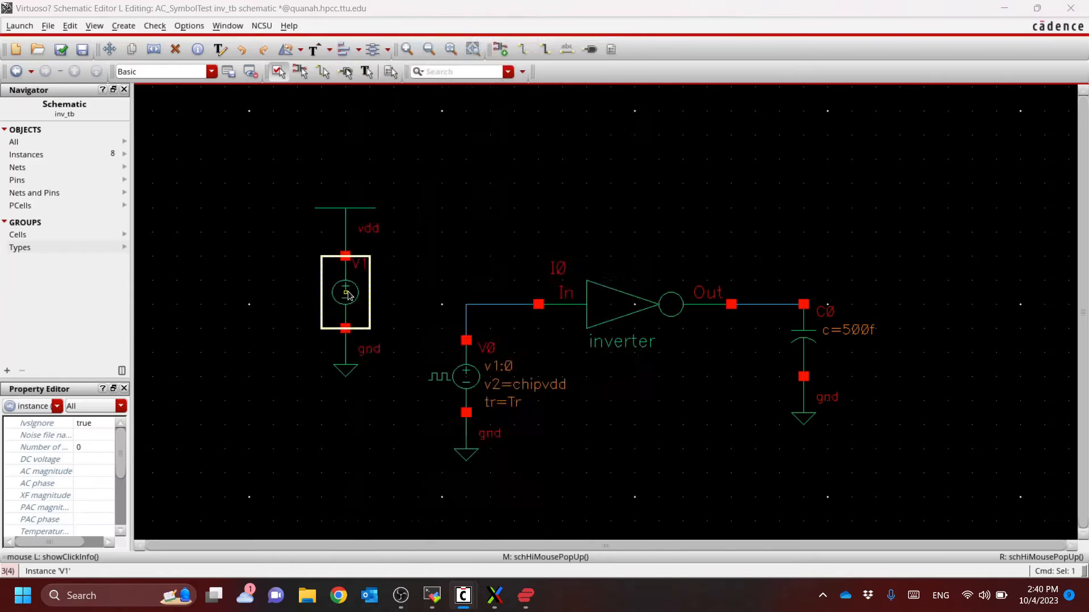
{"action": "key", "text": "q"}
{"action": "left_click", "coordinate": [457, 358]}
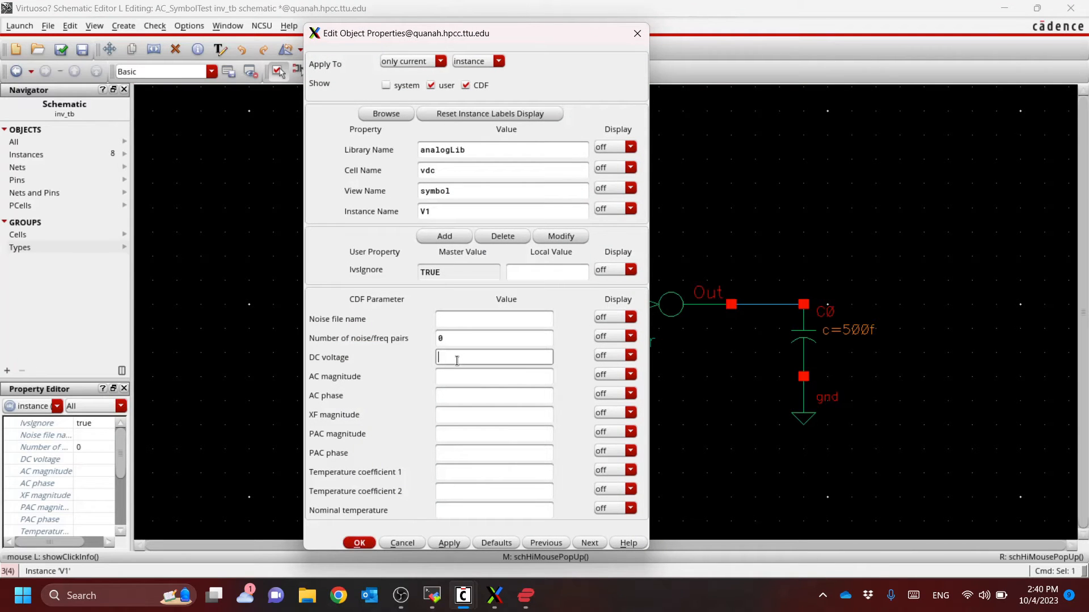
{"action": "type", "text": "chipvdd"}
{"action": "key", "text": "Return"}
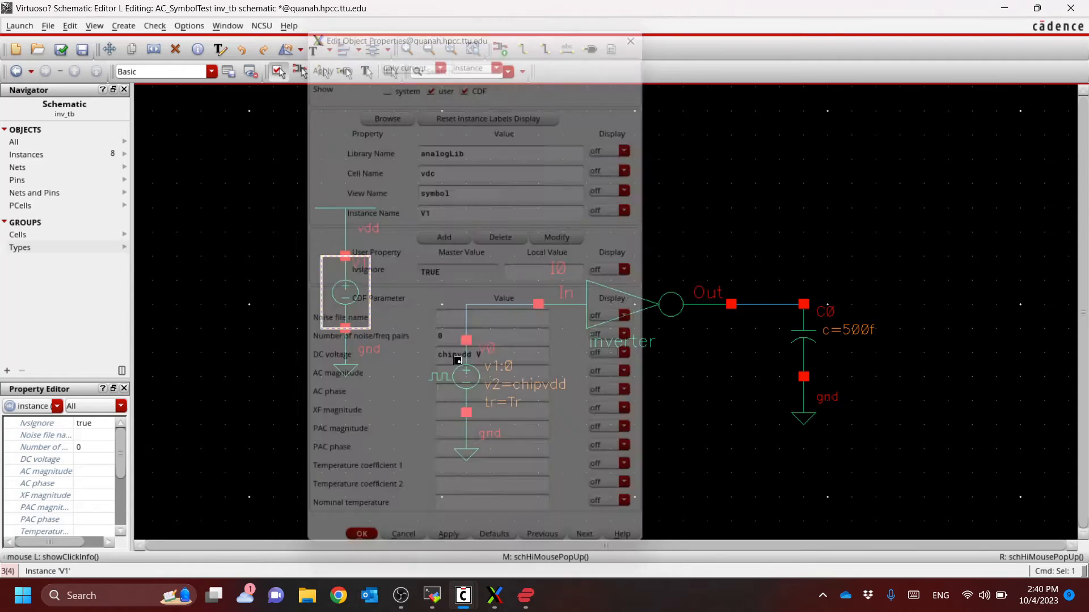
{"action": "left_click", "coordinate": [382, 449]}
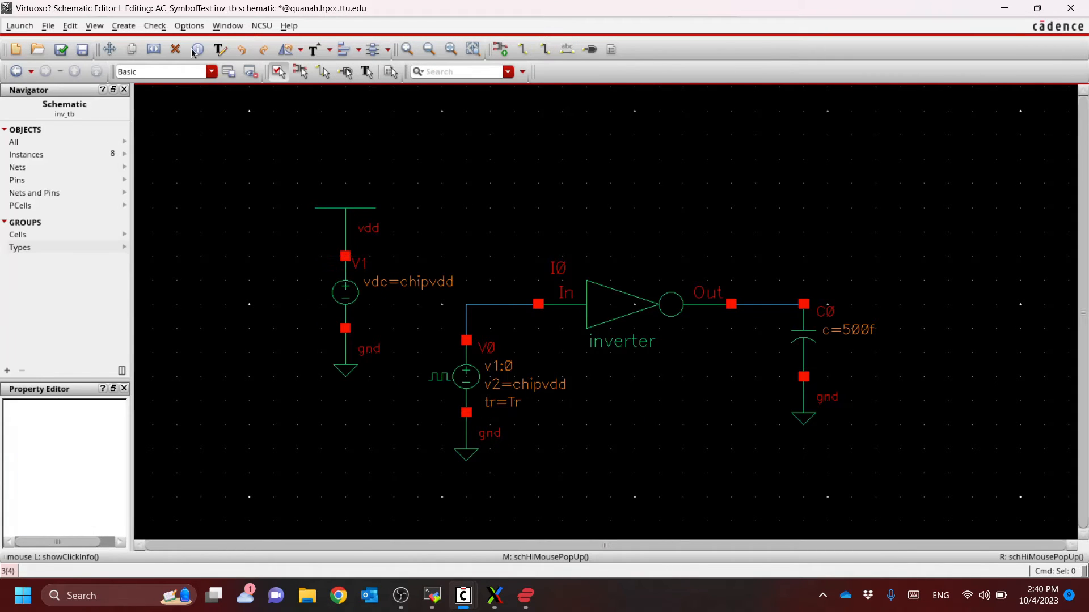
Check and save the inv_tb schematic, and launch ADE L for it
{"action": "left_click", "coordinate": [62, 50]}
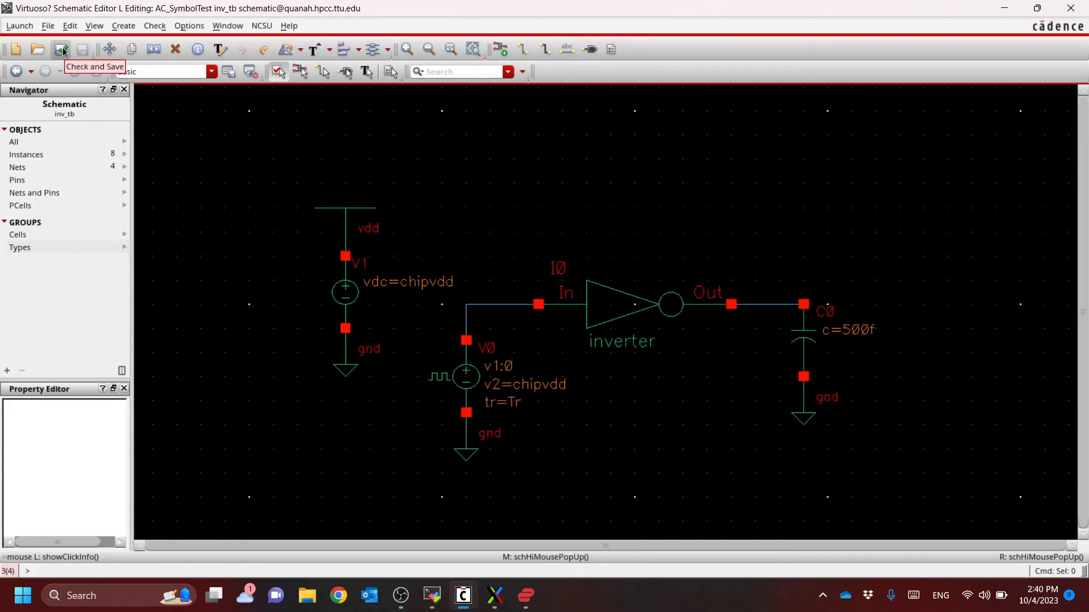
{"action": "left_click", "coordinate": [30, 27]}
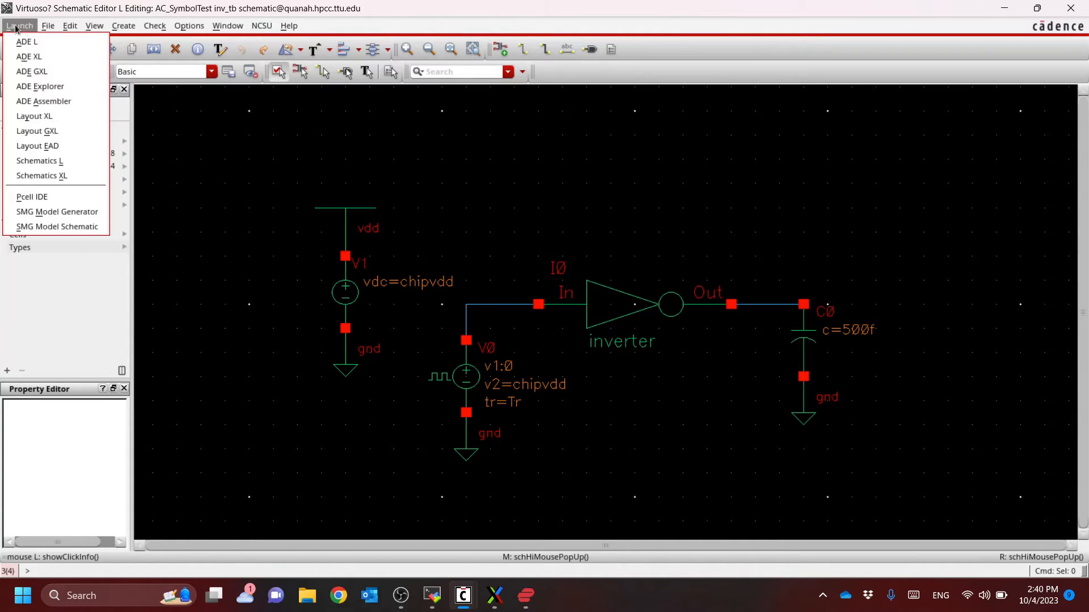
{"action": "left_click", "coordinate": [32, 40]}
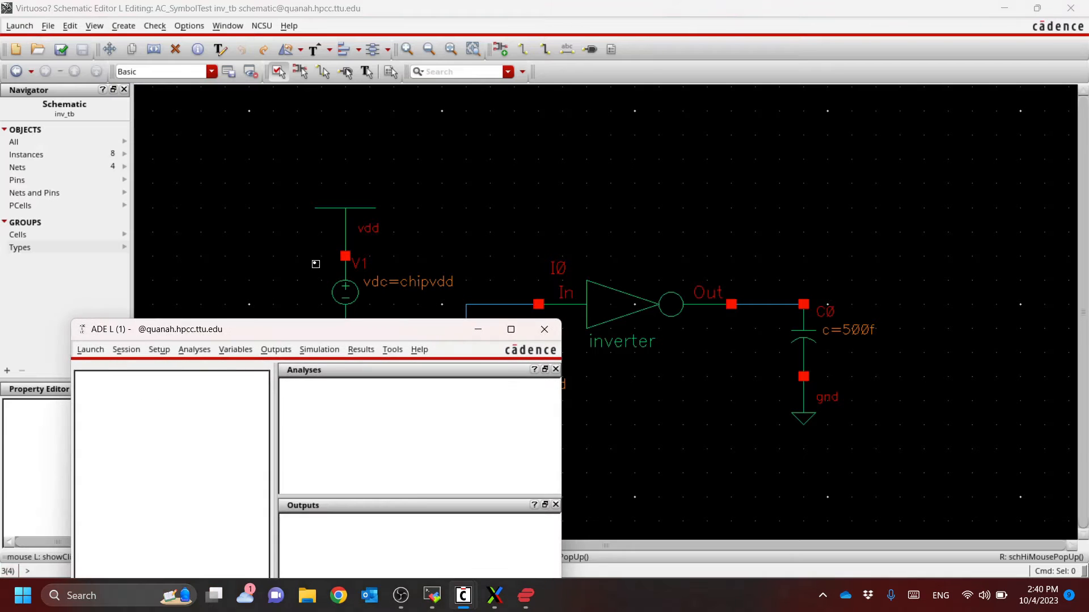
{"action": "left_click_drag", "start_coordinate": [386, 330], "coordinate": [389, 141]}
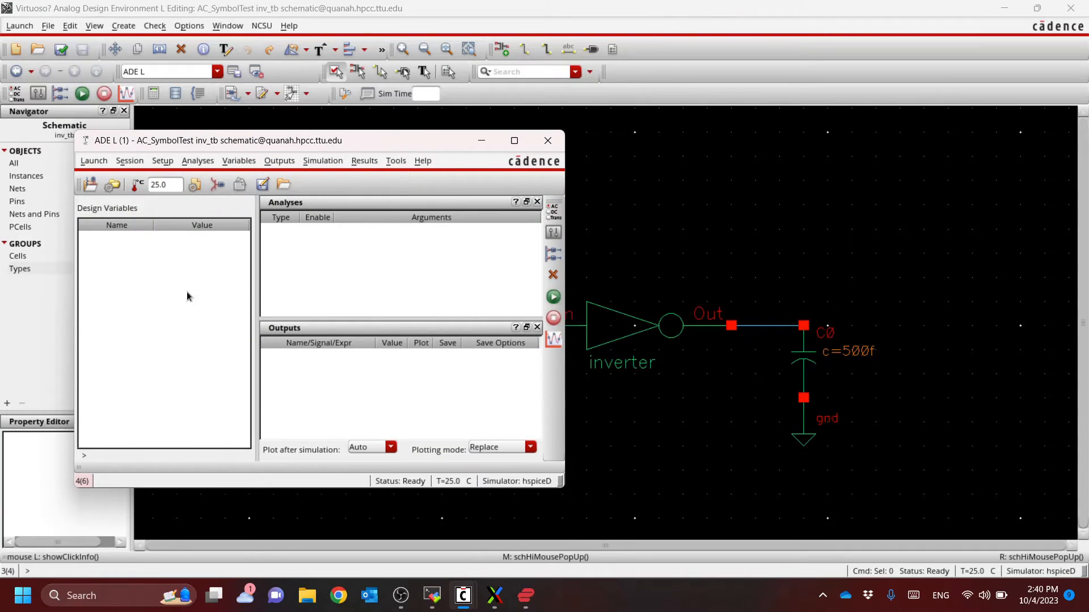
Set the simulator to spectre, keeping the ~/cadence/simulation project directory and local host mode
{"action": "left_click", "coordinate": [163, 163]}
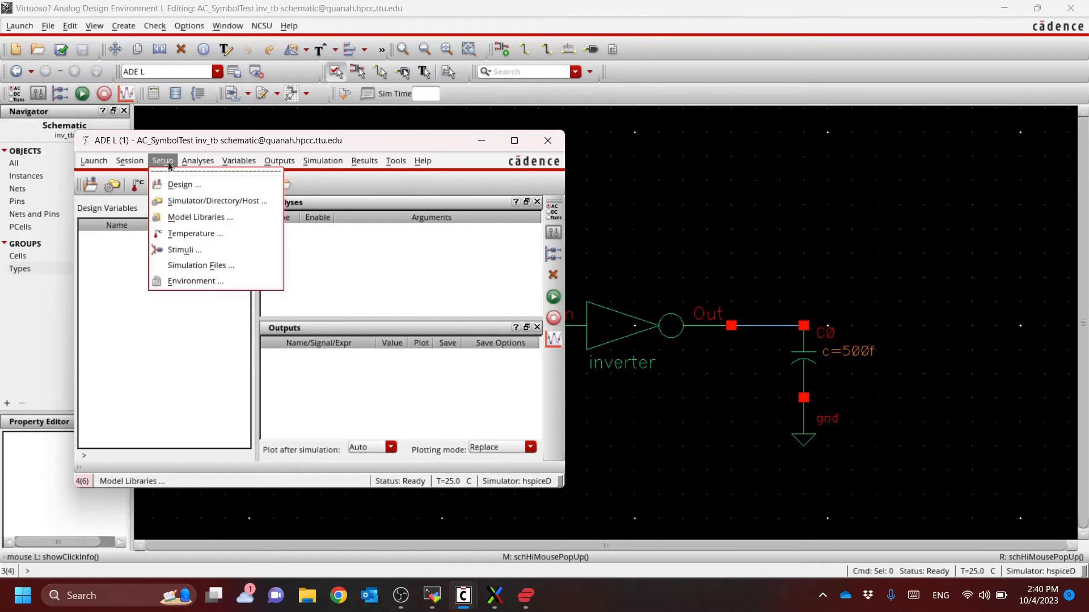
{"action": "left_click", "coordinate": [207, 201]}
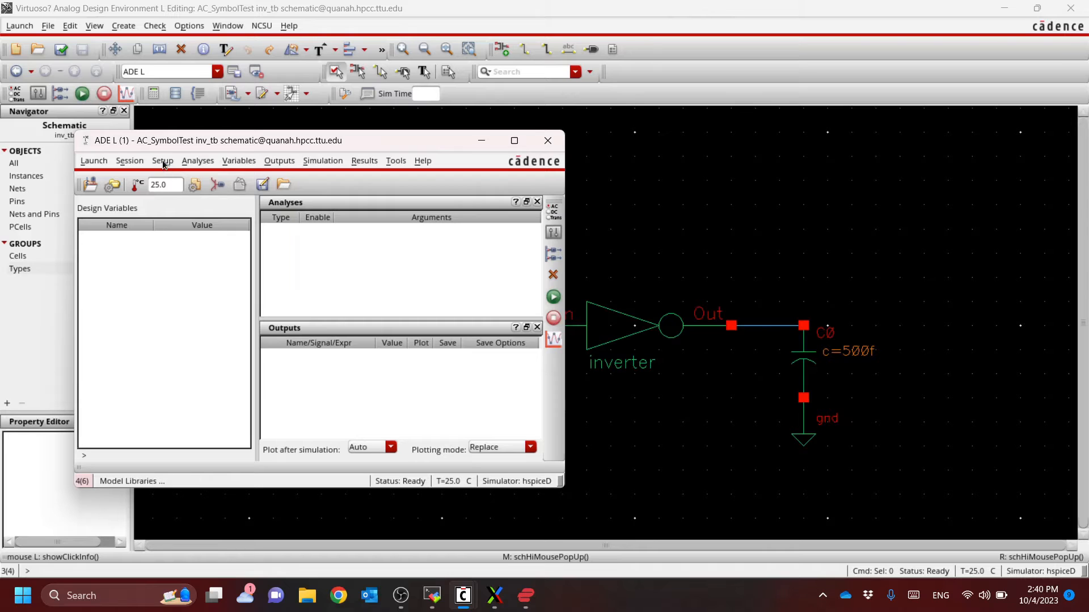
{"action": "left_click", "coordinate": [162, 163]}
{"action": "left_click", "coordinate": [186, 202]}
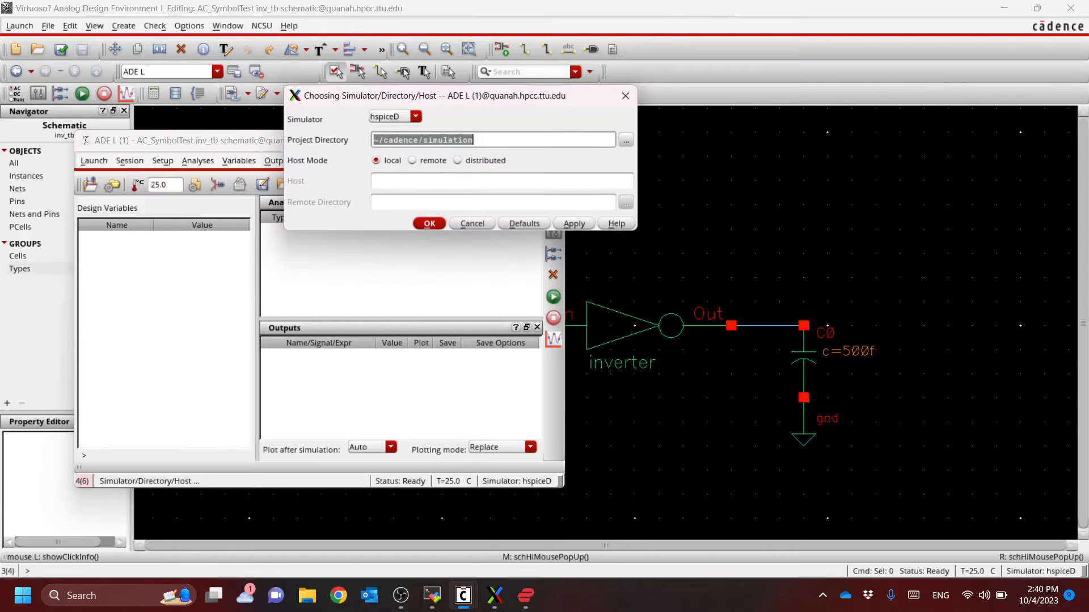
{"action": "left_click", "coordinate": [416, 117]}
{"action": "left_click", "coordinate": [391, 137]}
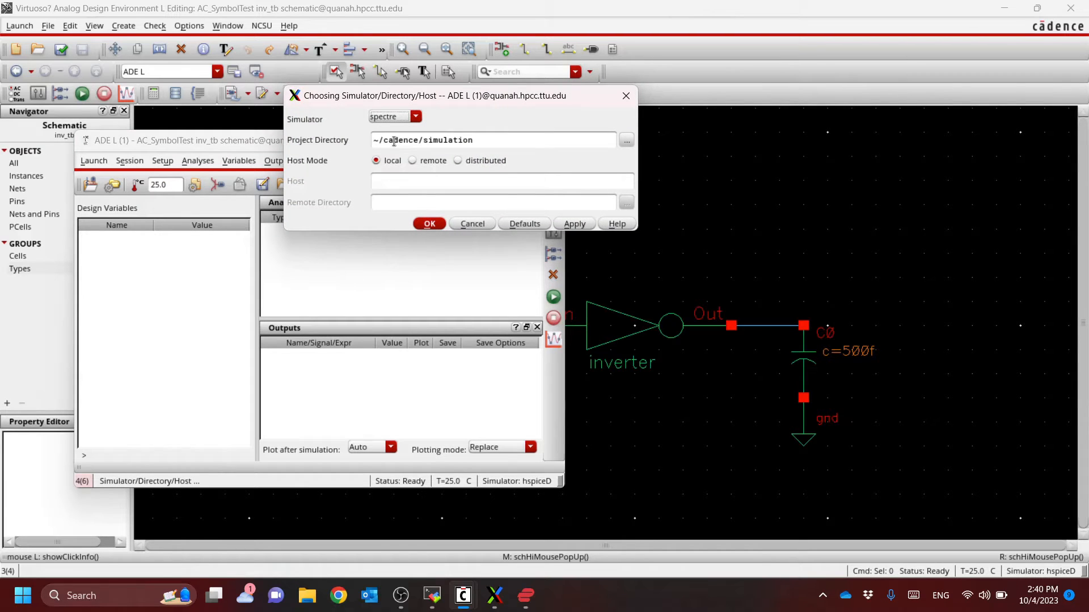
{"action": "left_click", "coordinate": [430, 224]}
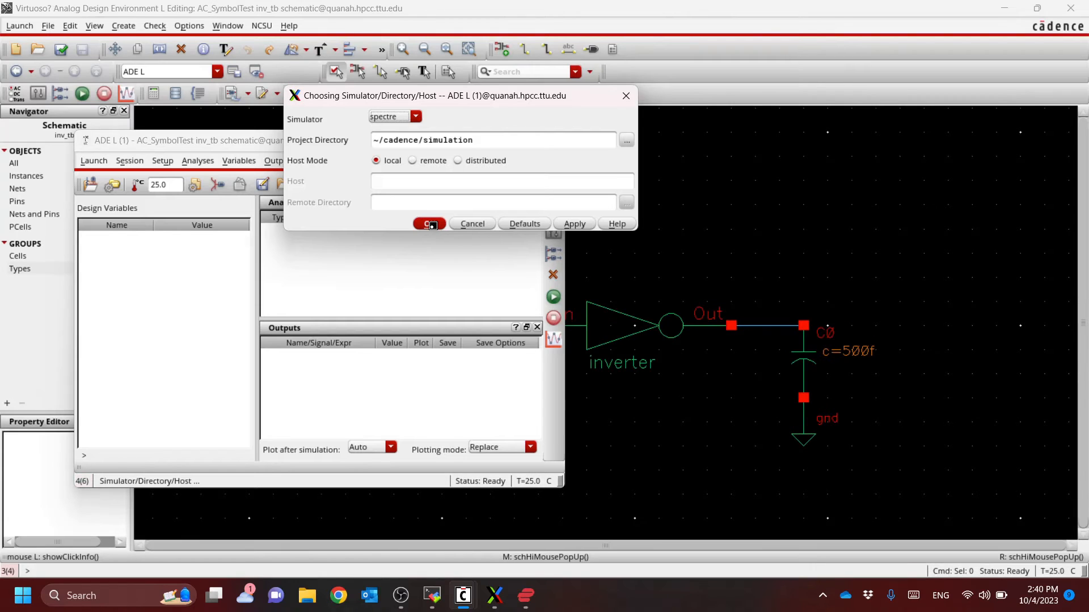
Add the model files ptt.typ and ntt.typ from the AC_Cadence/model folder to the model library setup
{"action": "left_click", "coordinate": [162, 161]}
{"action": "left_click", "coordinate": [198, 232]}
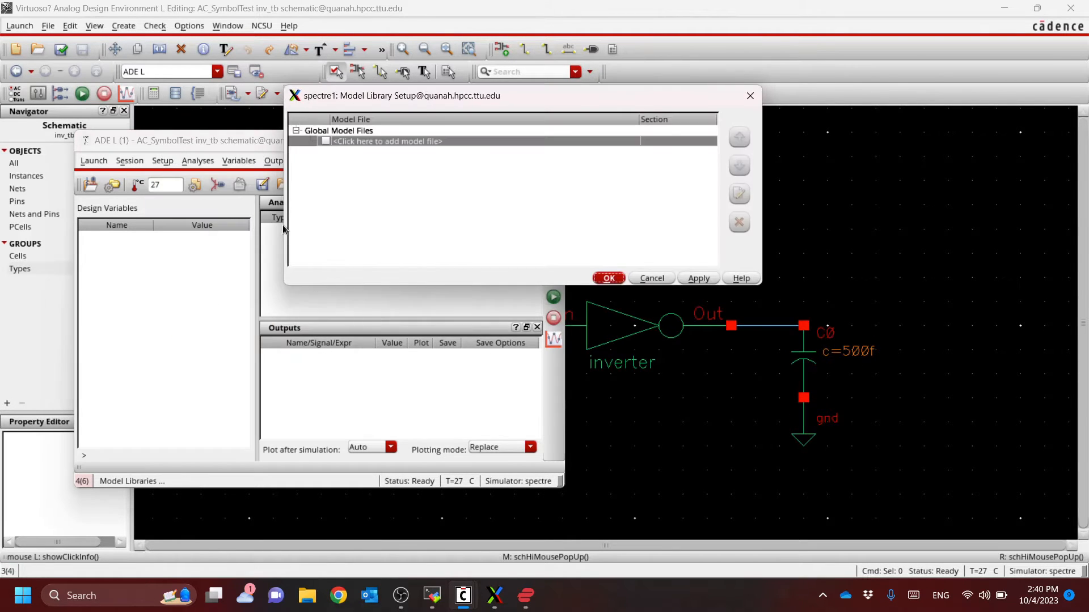
{"action": "left_click", "coordinate": [597, 142]}
{"action": "left_click", "coordinate": [629, 141]}
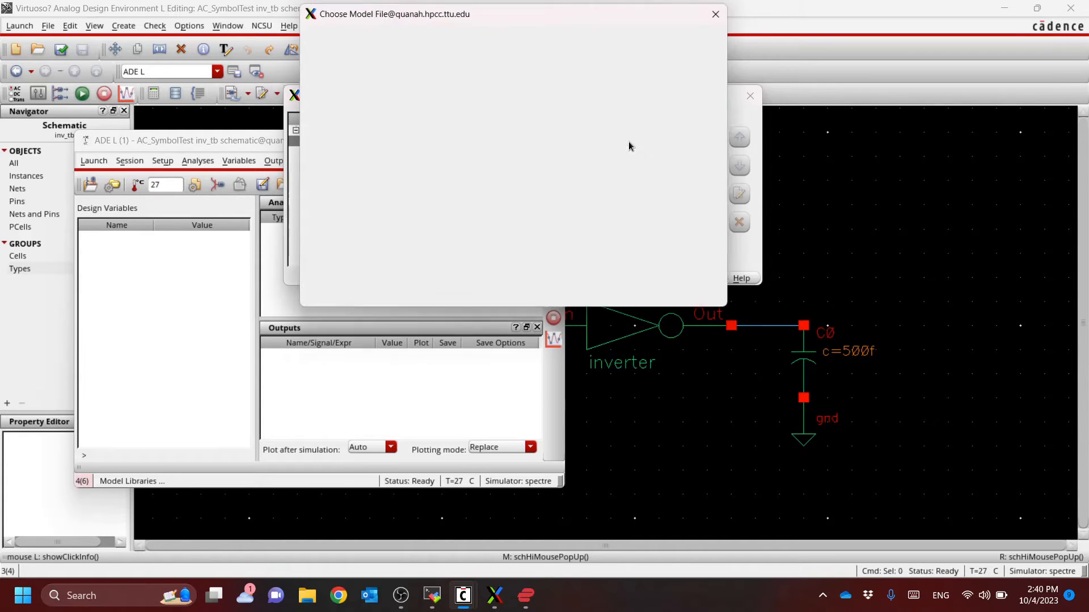
{"action": "double_click", "coordinate": [403, 229]}
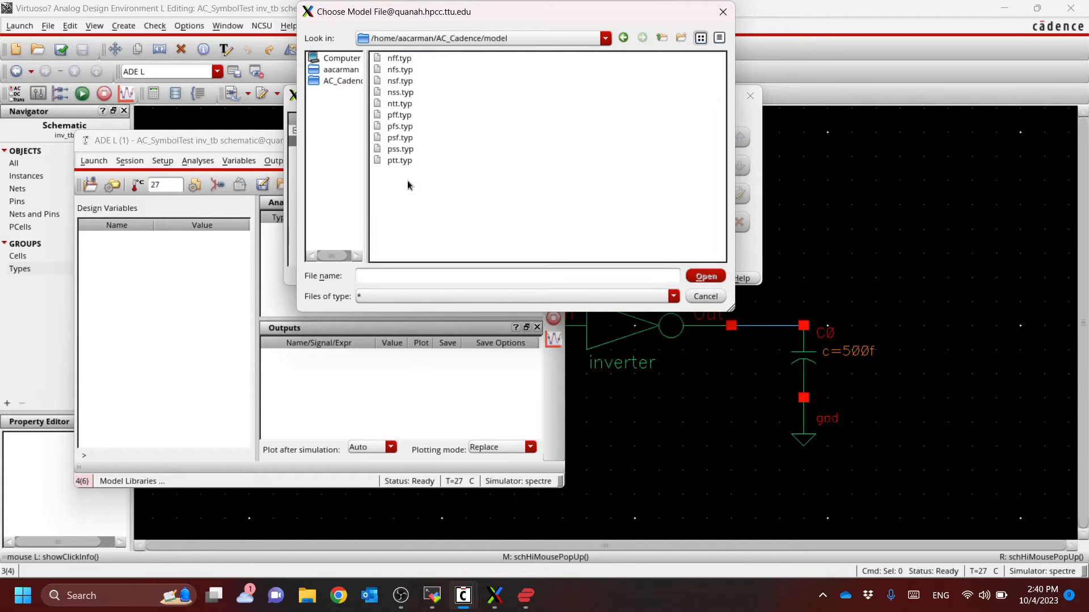
{"action": "left_click", "coordinate": [404, 161]}
{"action": "left_click", "coordinate": [403, 105], "text": "ctrl"}
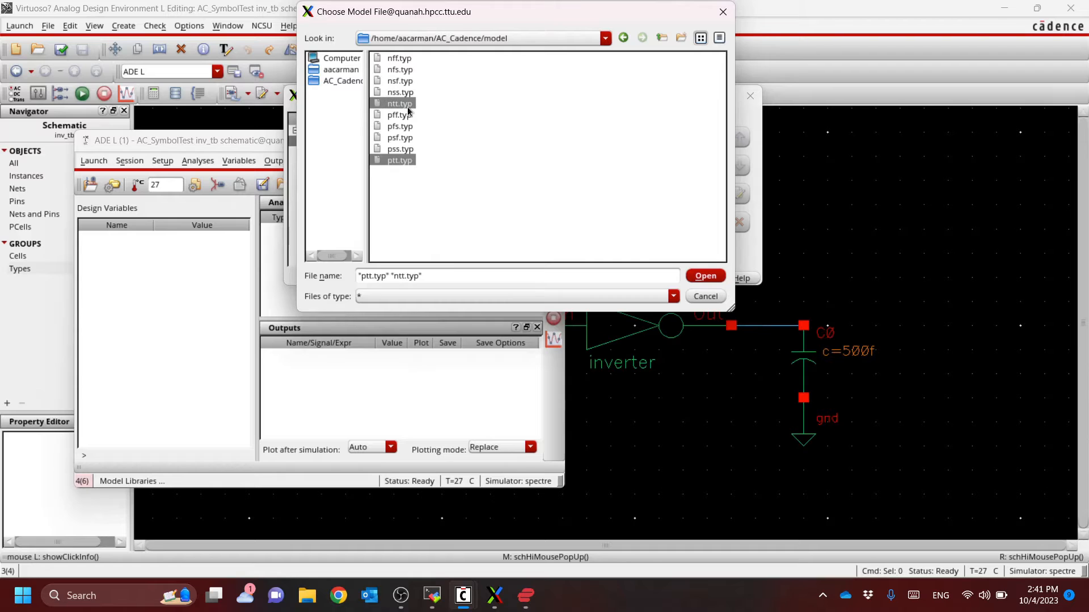
{"action": "left_click", "coordinate": [706, 277]}
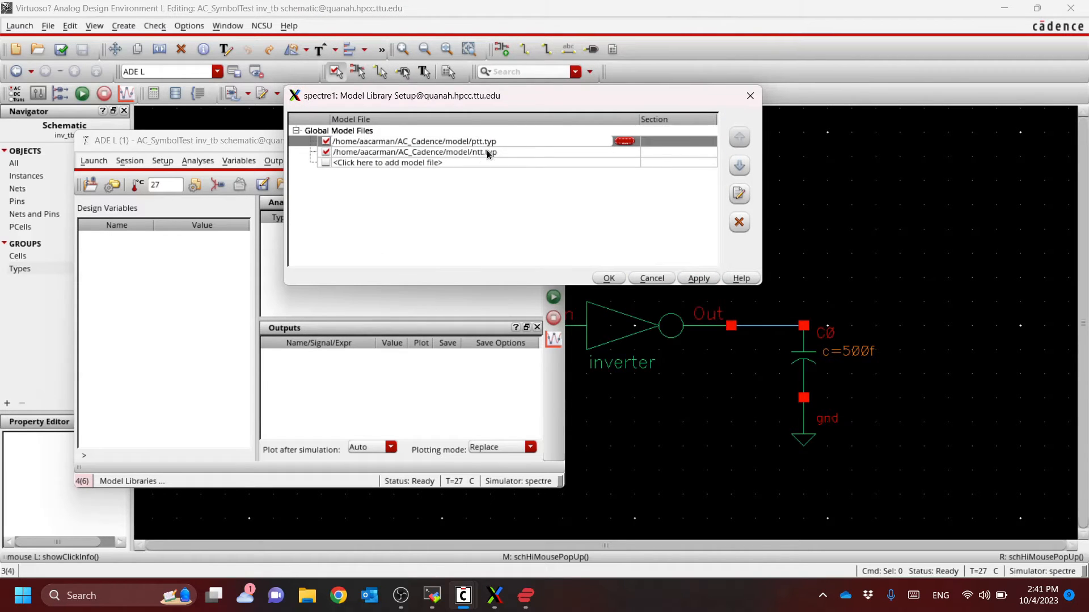
{"action": "left_click", "coordinate": [609, 279]}
Copy the design variables from the cellview and set chipvdd to 3.3
{"action": "right_click", "coordinate": [164, 273]}
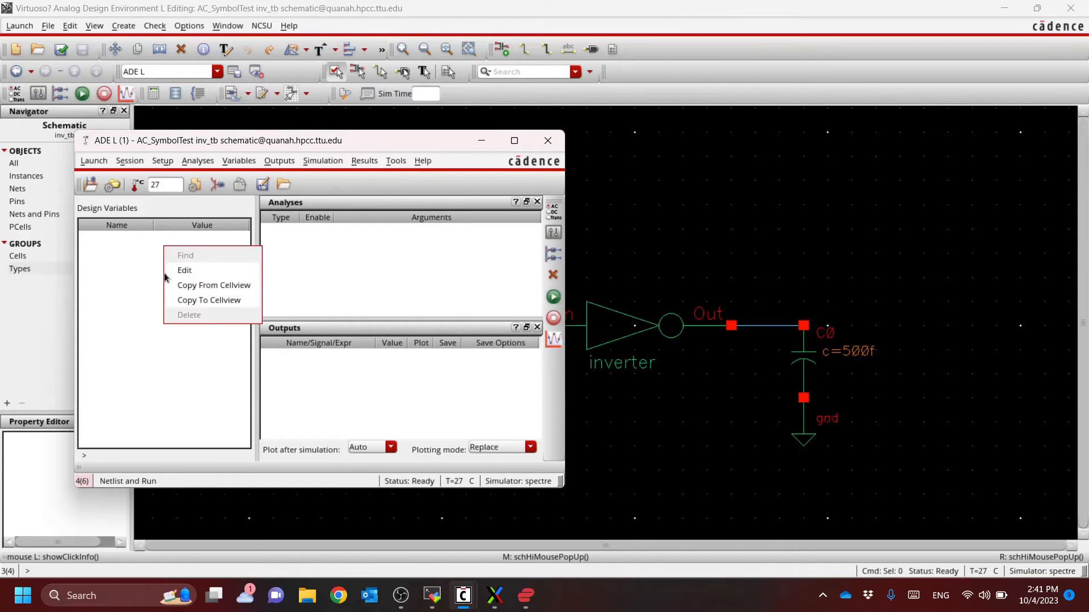
{"action": "left_click", "coordinate": [223, 285]}
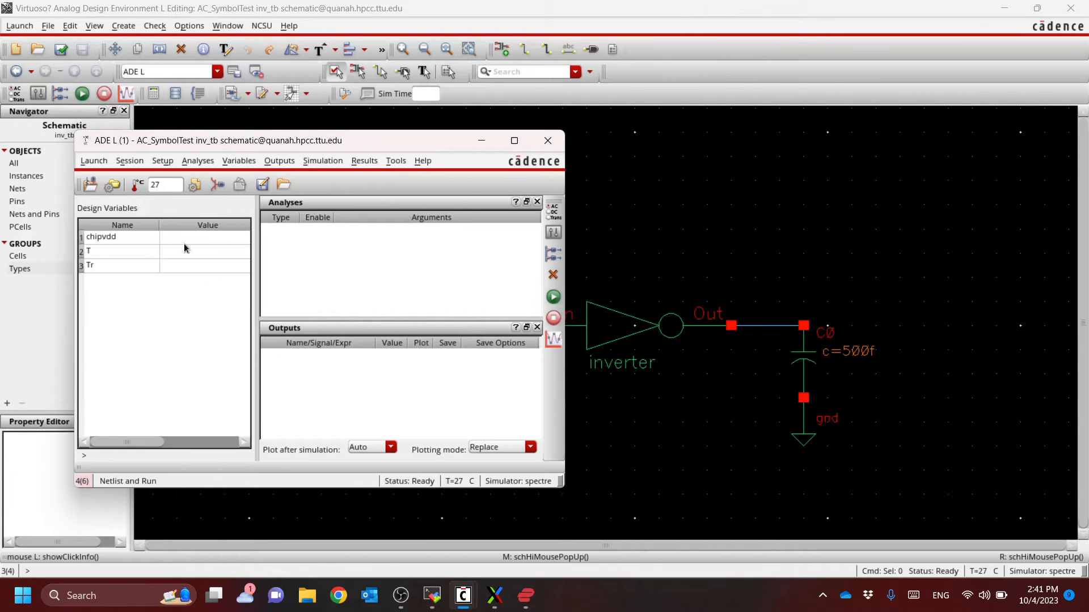
{"action": "double_click", "coordinate": [199, 237]}
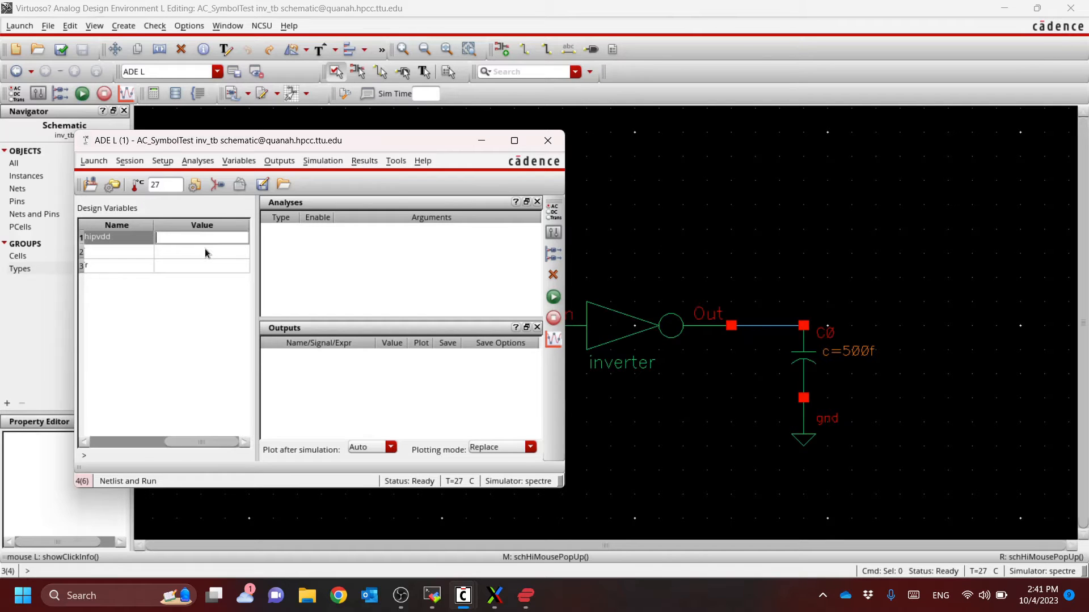
{"action": "type", "text": "3.3"}
{"action": "left_click", "coordinate": [205, 252]}
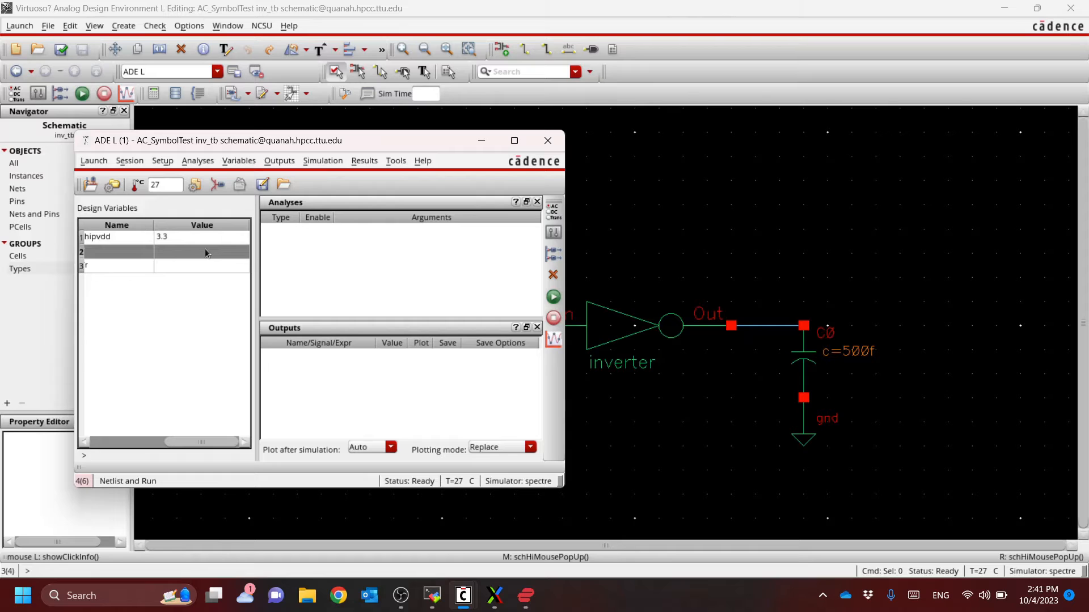
Set the design variable T to 10n and Tr to 100p
{"action": "double_click", "coordinate": [205, 252]}
{"action": "type", "text": "10n"}
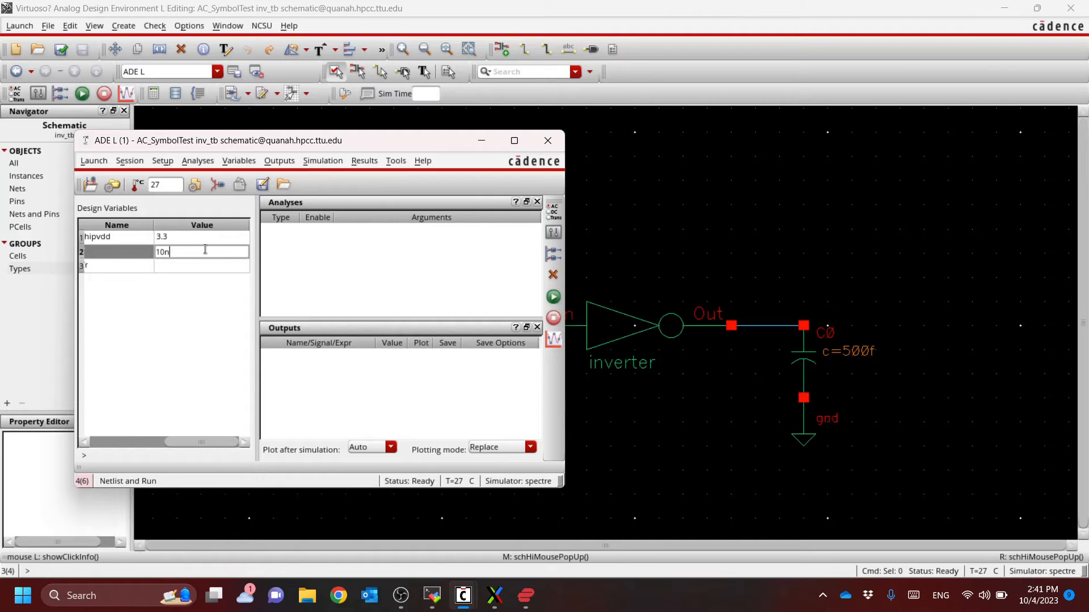
{"action": "key", "text": "Return"}
{"action": "type", "text": "100p"}
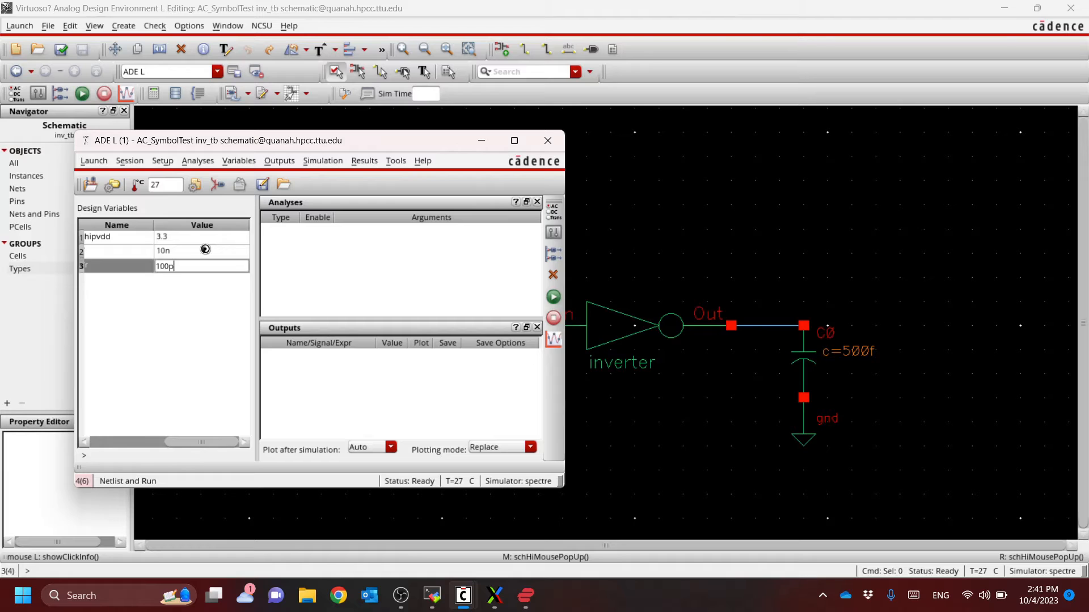
{"action": "key", "text": "Return"}
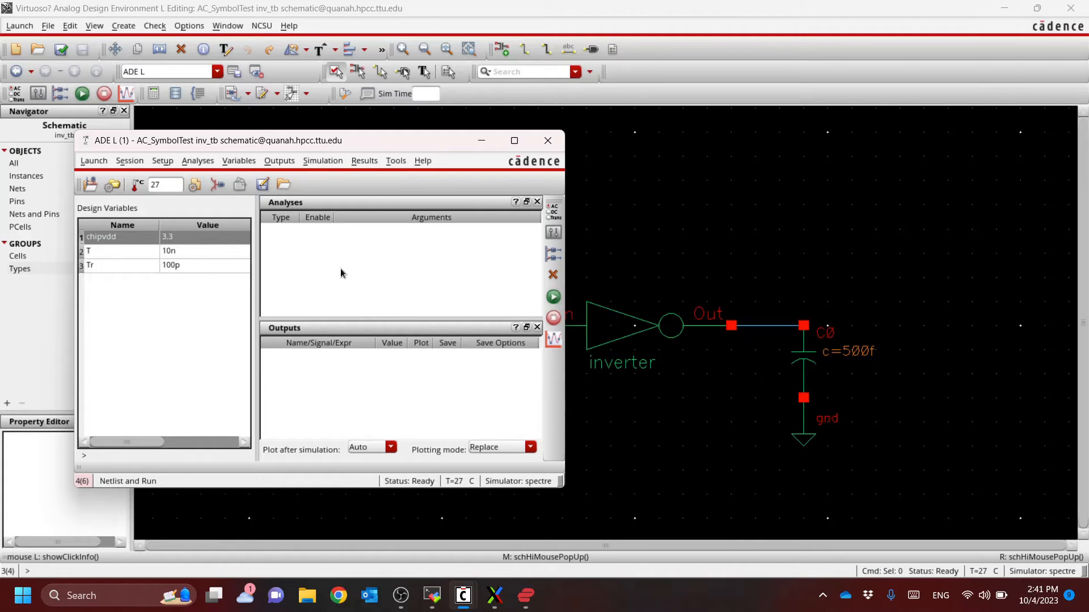
Open the analysis setup for the inv_tb simulation and choose the dc analysis type
{"action": "right_click", "coordinate": [362, 230]}
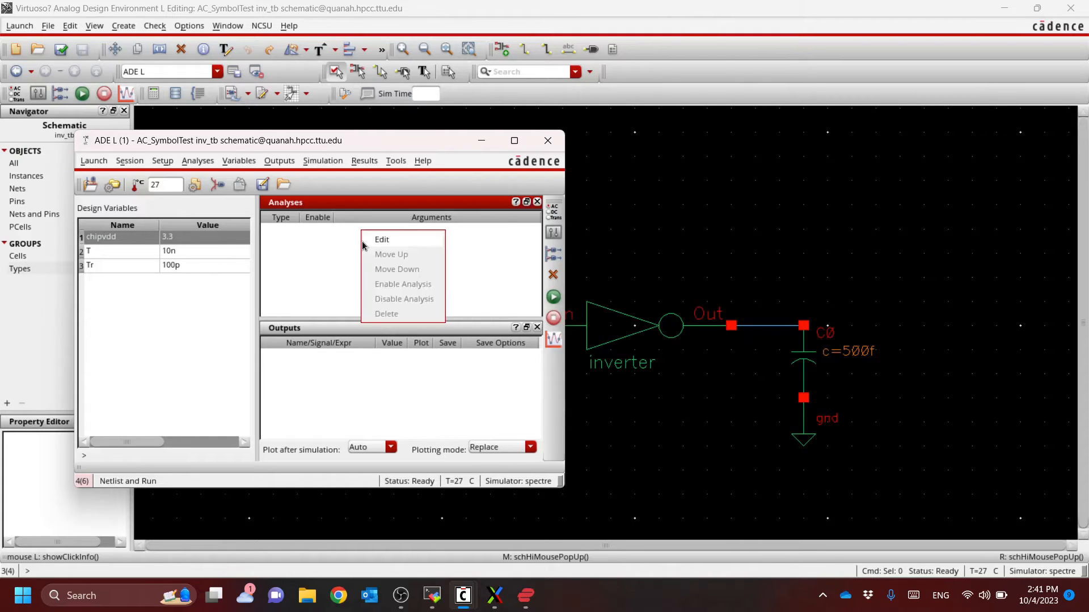
{"action": "left_click", "coordinate": [346, 240]}
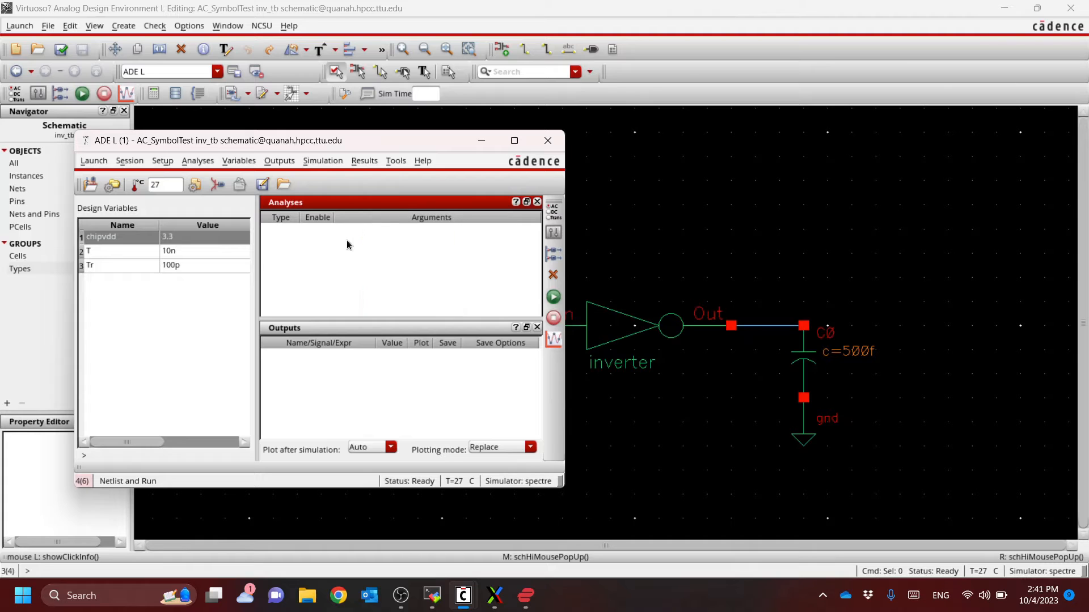
{"action": "left_click", "coordinate": [559, 214]}
{"action": "left_click", "coordinate": [406, 122]}
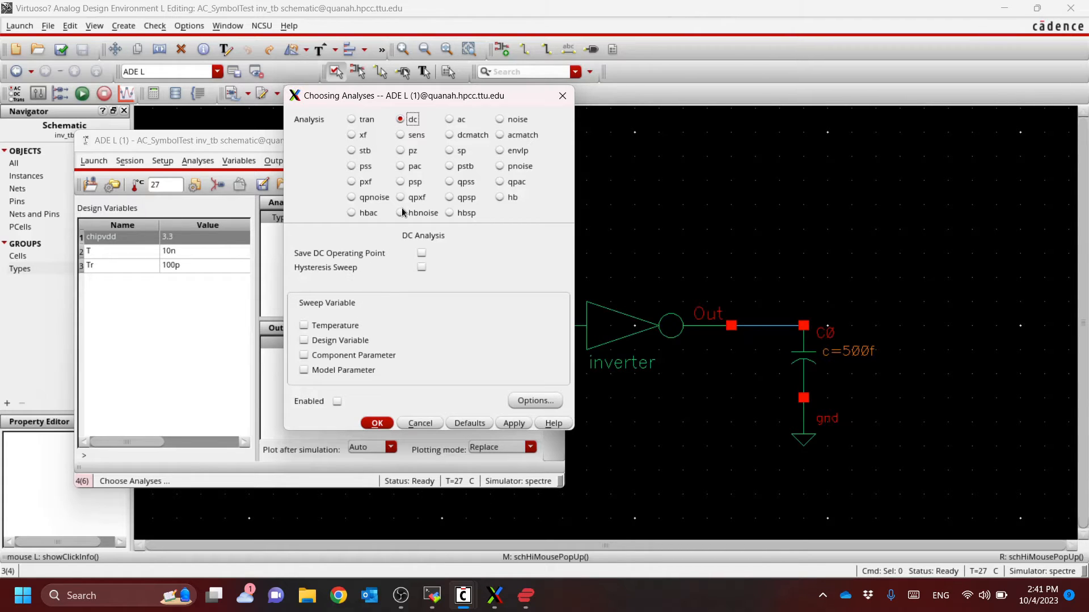
Set up a transient analysis with a stop time of 2*VAR("T")
{"action": "left_click", "coordinate": [366, 120]}
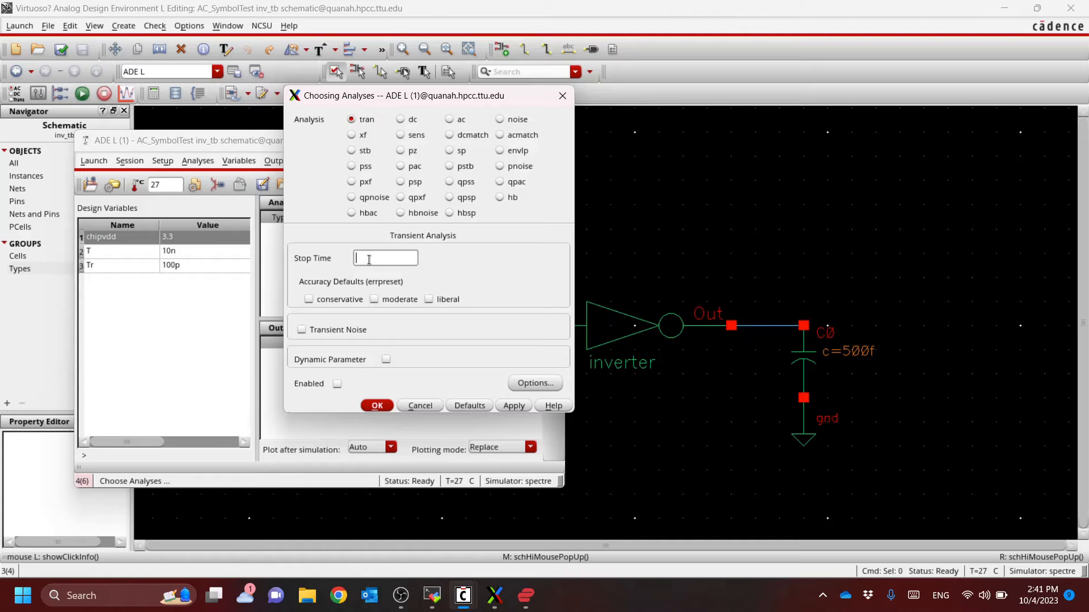
{"action": "type", "text": "20n"}
{"action": "key", "text": "BackSpace"}
{"action": "key", "text": "BackSpace"}
{"action": "key", "text": "BackSpace"}
{"action": "type", "text": "2*TAR(\"T"}
{"action": "left_click", "coordinate": [378, 406]}
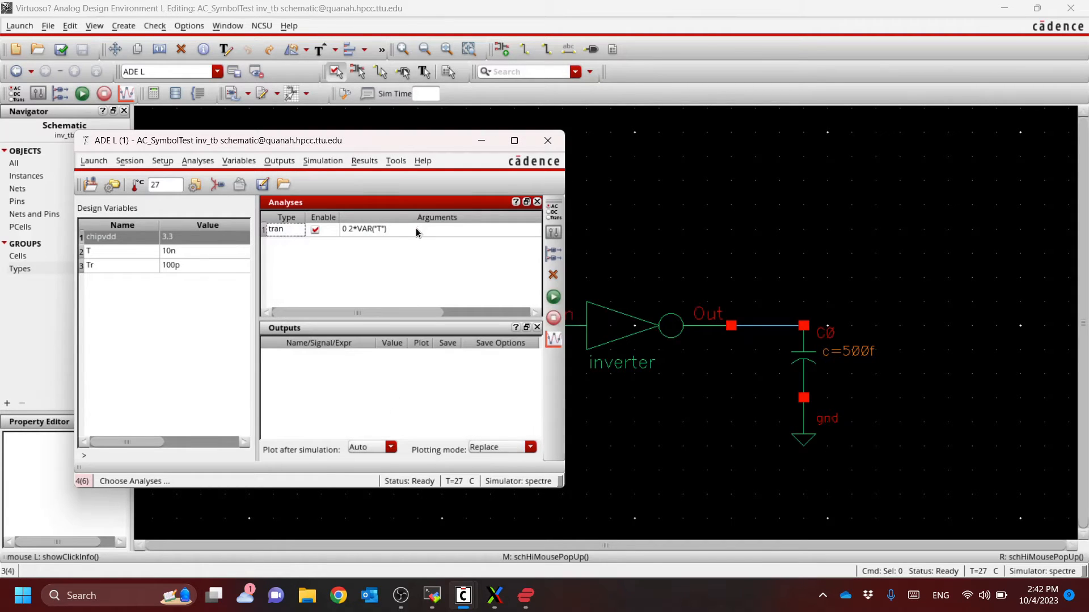
Netlist and run the inverter simulation, and check its completion in the Virtuoso log
{"action": "left_click", "coordinate": [553, 298]}
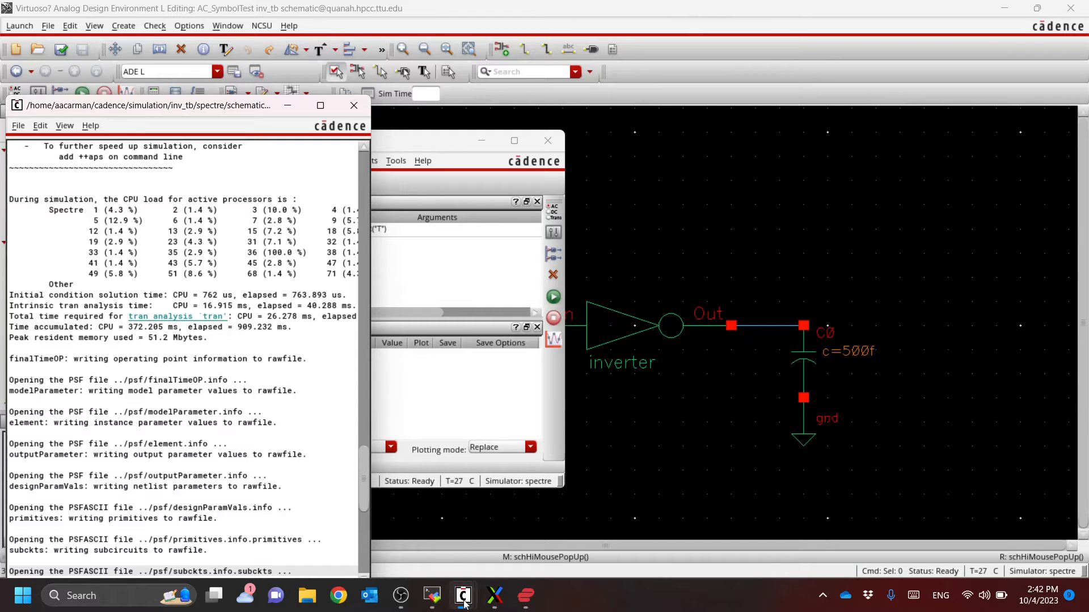
{"action": "mouse_move", "coordinate": [464, 605]}
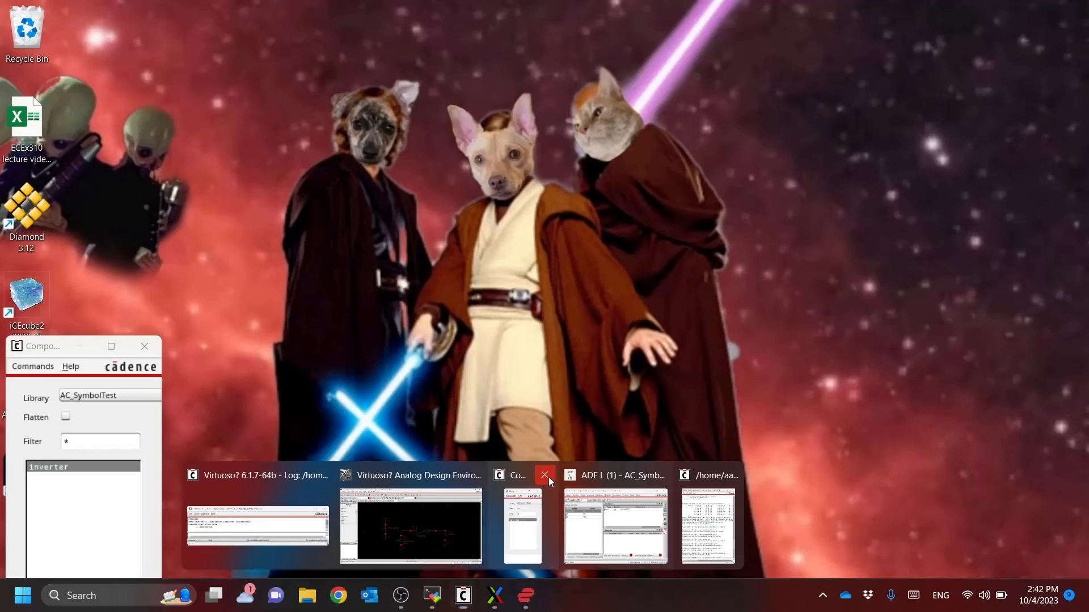
{"action": "left_click", "coordinate": [545, 476]}
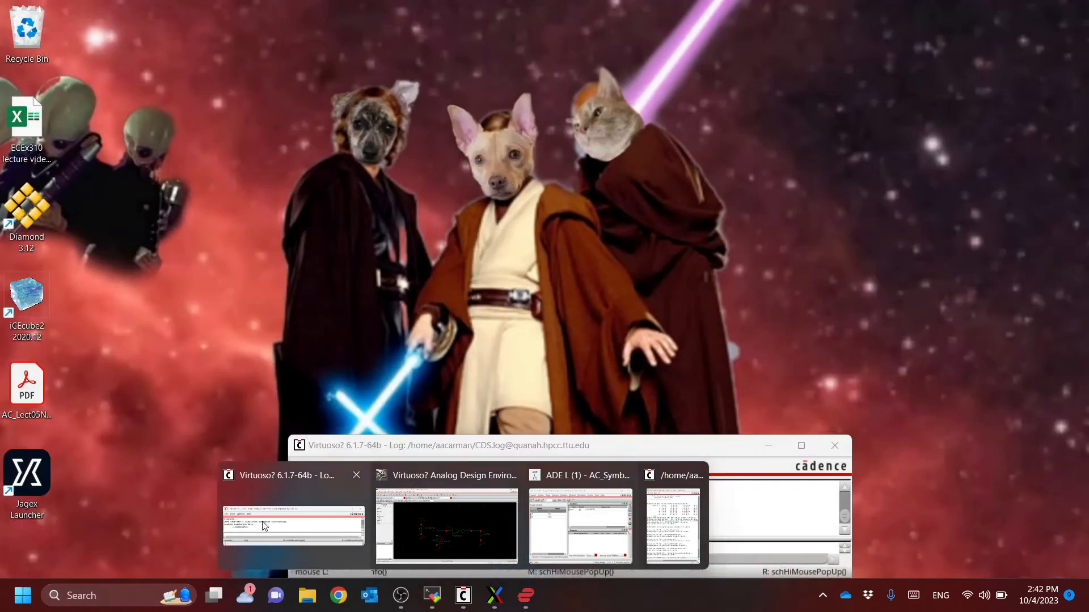
{"action": "left_click", "coordinate": [340, 513]}
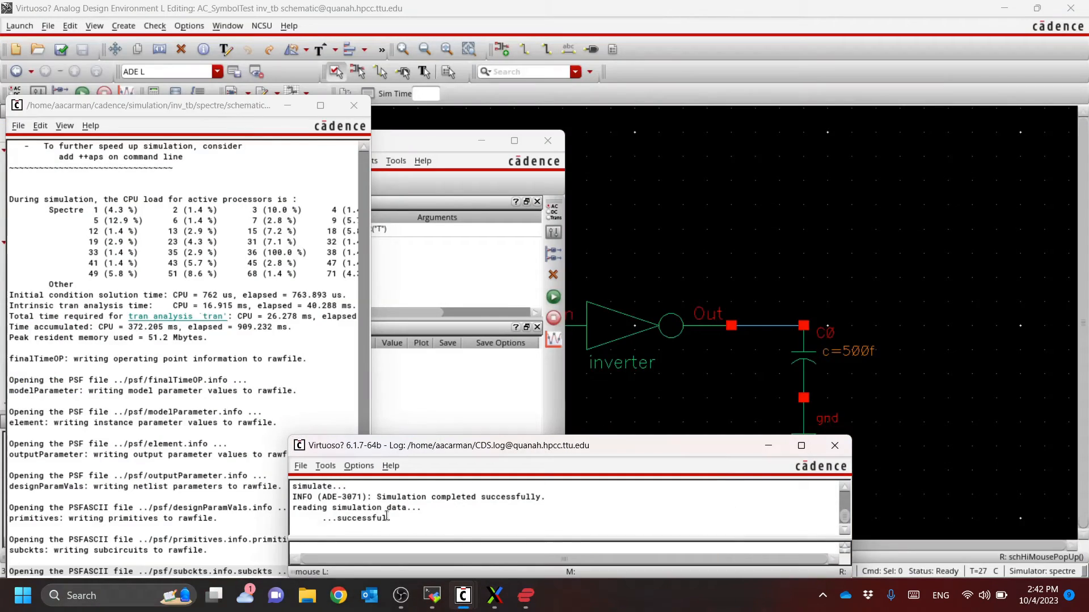
Open the Direct Plot main form for the results, accepting the substitute license, and enable adding plotted signals to the outputs
{"action": "left_click", "coordinate": [431, 142]}
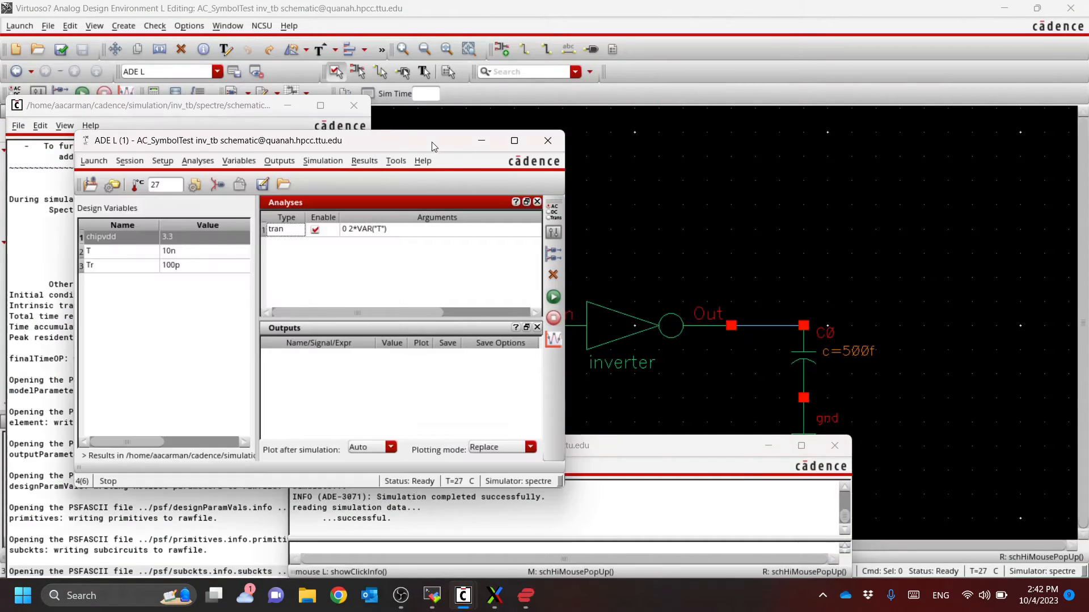
{"action": "left_click", "coordinate": [364, 160]}
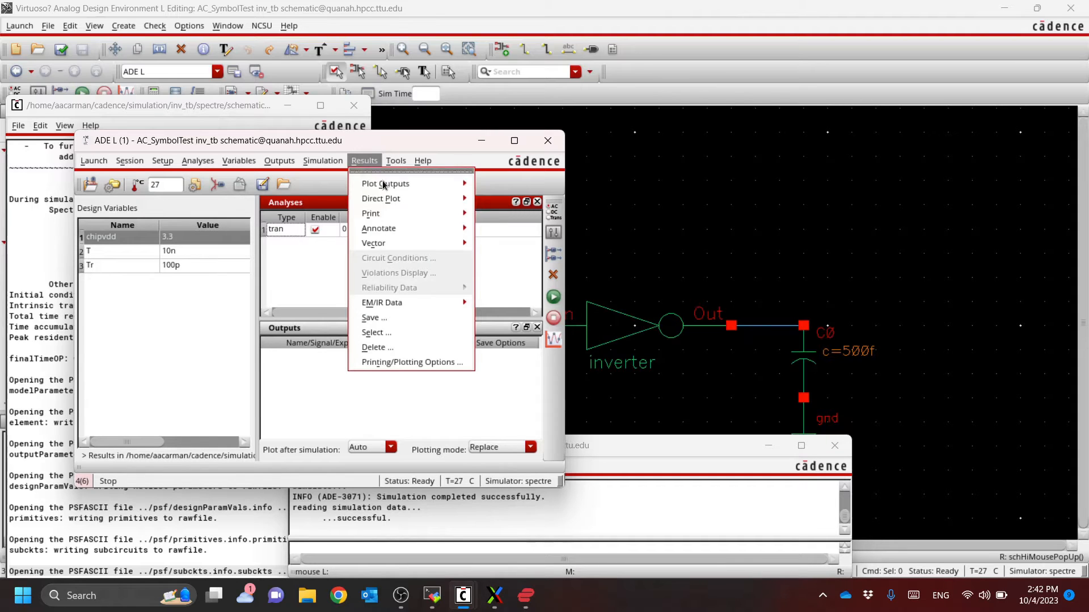
{"action": "mouse_move", "coordinate": [392, 191]}
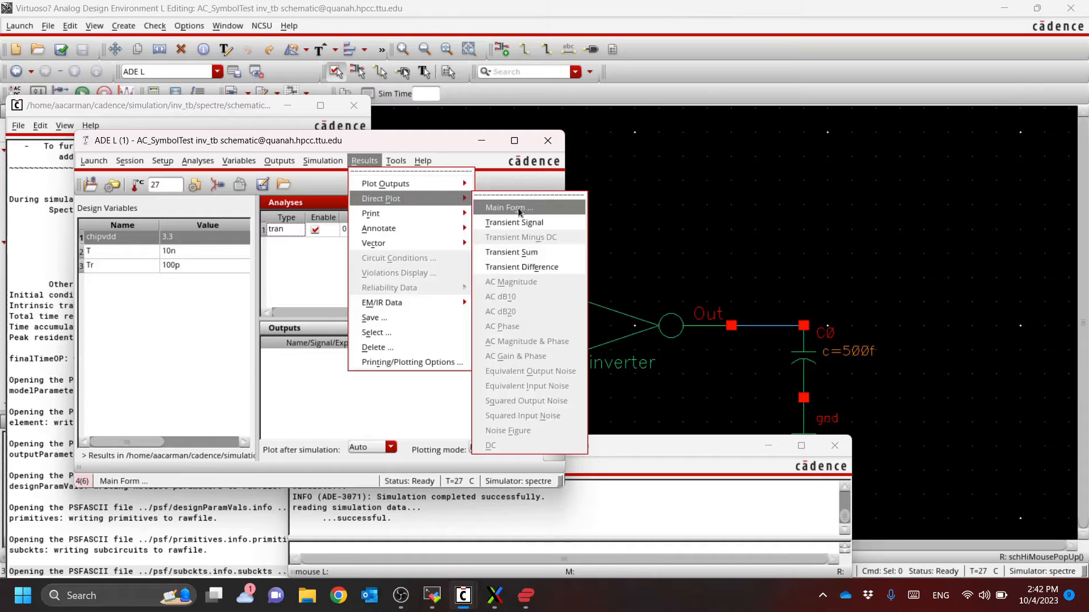
{"action": "left_click", "coordinate": [501, 208]}
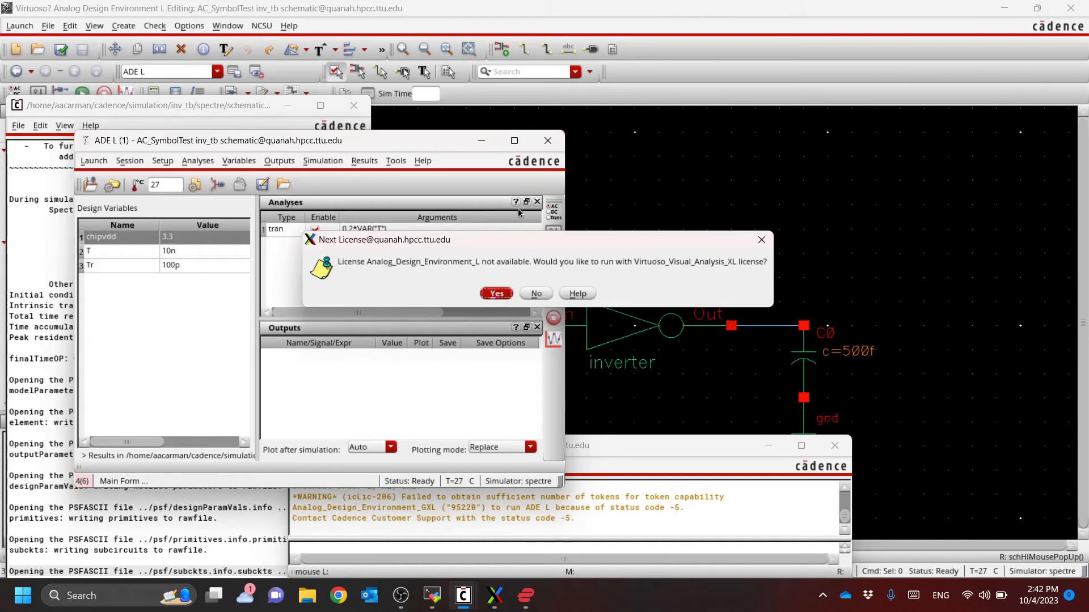
{"action": "left_click", "coordinate": [497, 293]}
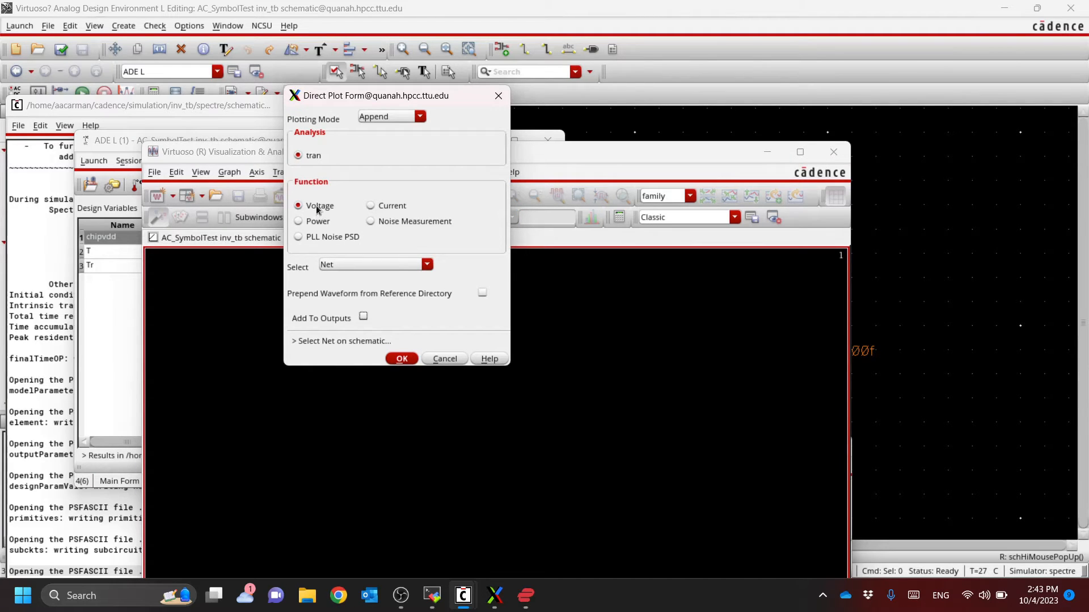
{"action": "left_click", "coordinate": [363, 316]}
Plot the transient voltage of the net between the inverter output and the capacitor, and arrange the waveform window beside the schematic
{"action": "left_click", "coordinate": [747, 8]}
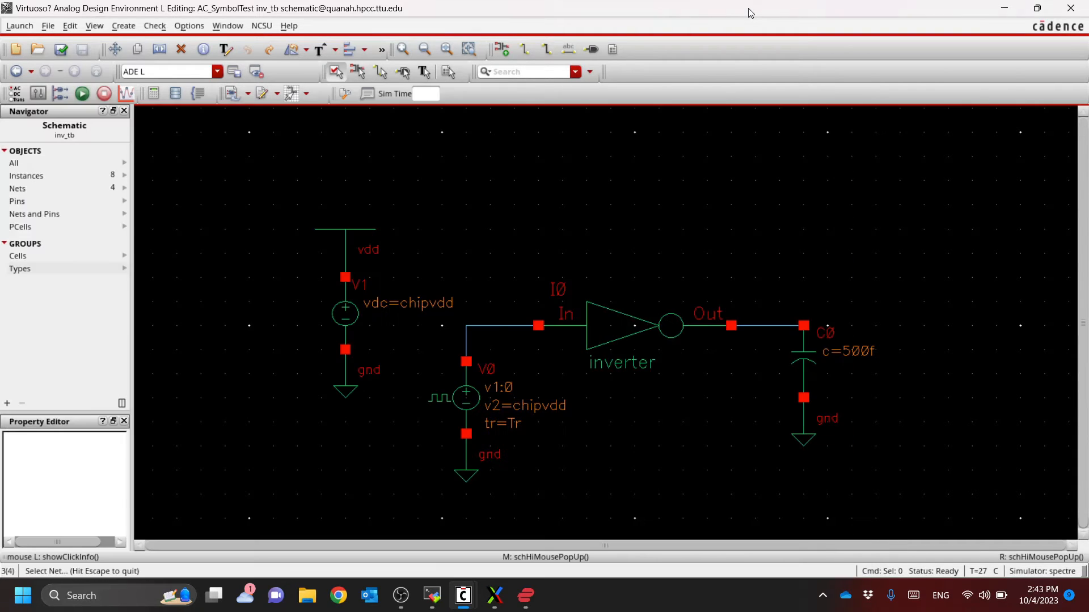
{"action": "left_click", "coordinate": [769, 328]}
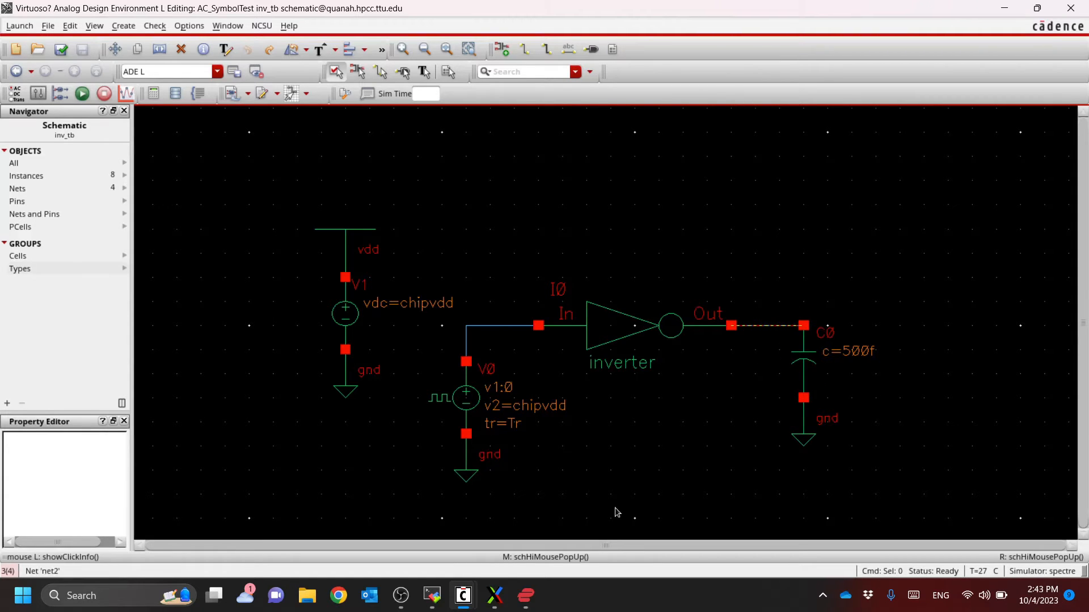
{"action": "mouse_move", "coordinate": [469, 602]}
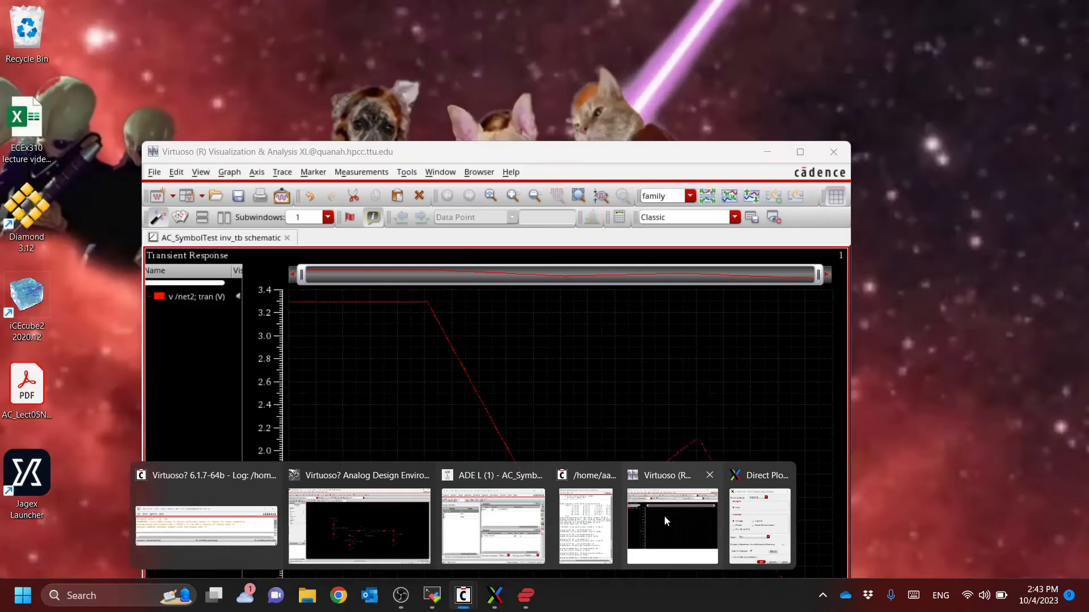
{"action": "left_click", "coordinate": [665, 515]}
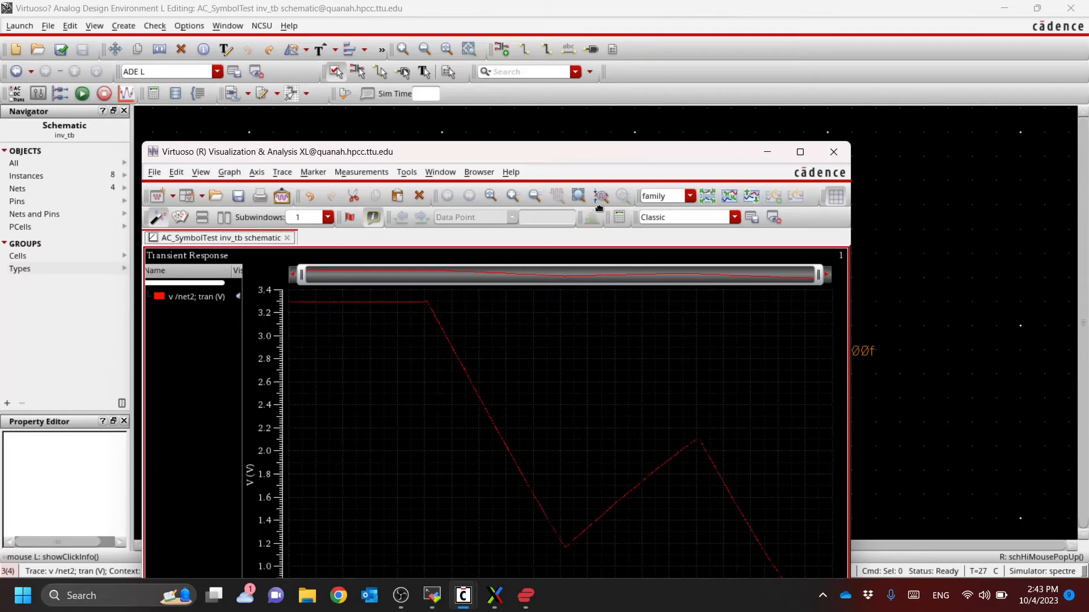
{"action": "left_click_drag", "start_coordinate": [573, 155], "coordinate": [524, 113]}
{"action": "double_click", "coordinate": [524, 108]}
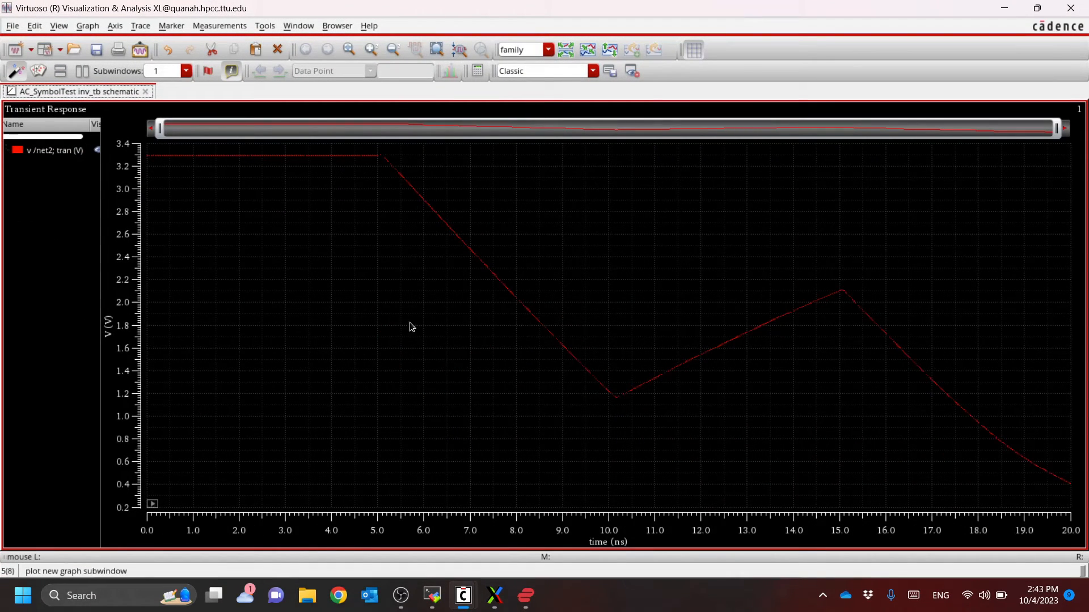
{"action": "left_click_drag", "start_coordinate": [546, 8], "coordinate": [708, 35]}
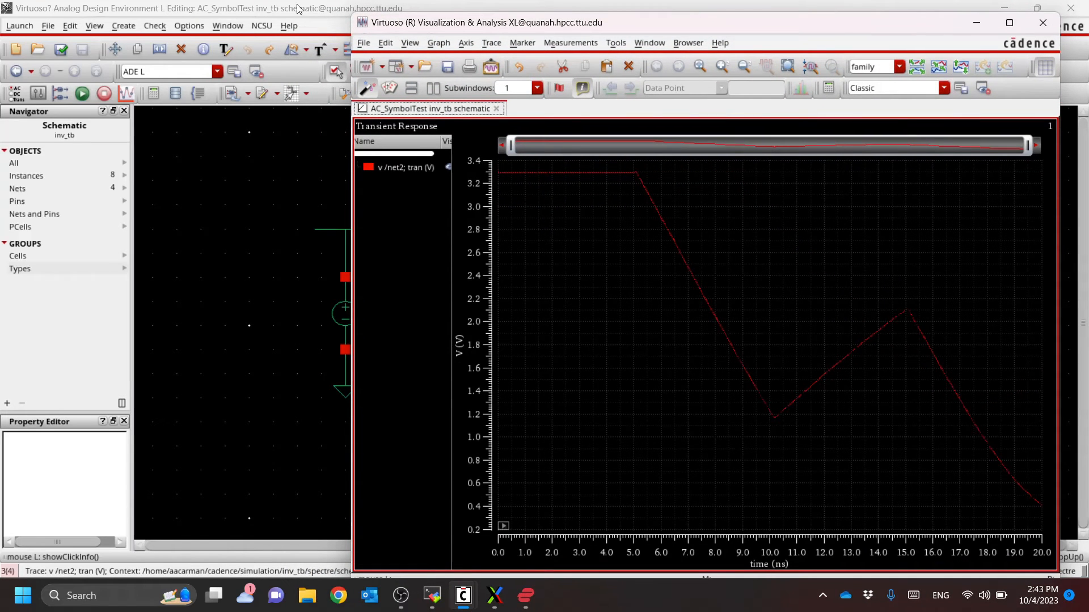
Add the transient voltage of the inverter's input net to the plot and view both waveforms
{"action": "key", "text": "alt+Tab"}
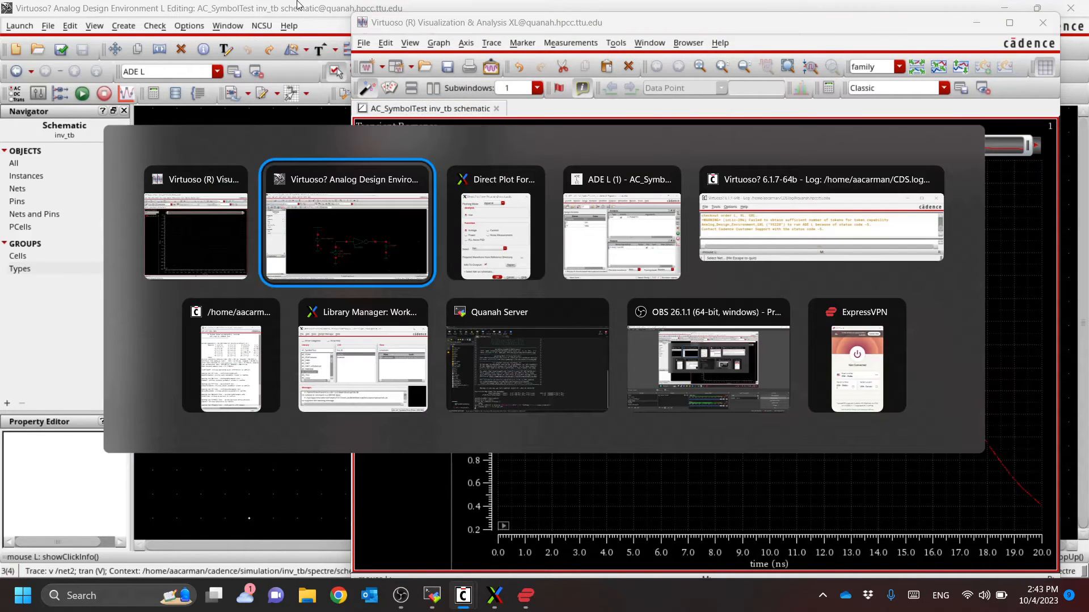
{"action": "key", "text": "alt+Tab"}
{"action": "left_click_drag", "start_coordinate": [391, 104], "coordinate": [207, 130]}
{"action": "key", "text": "alt+Tab"}
{"action": "key", "text": "alt+Tab"}
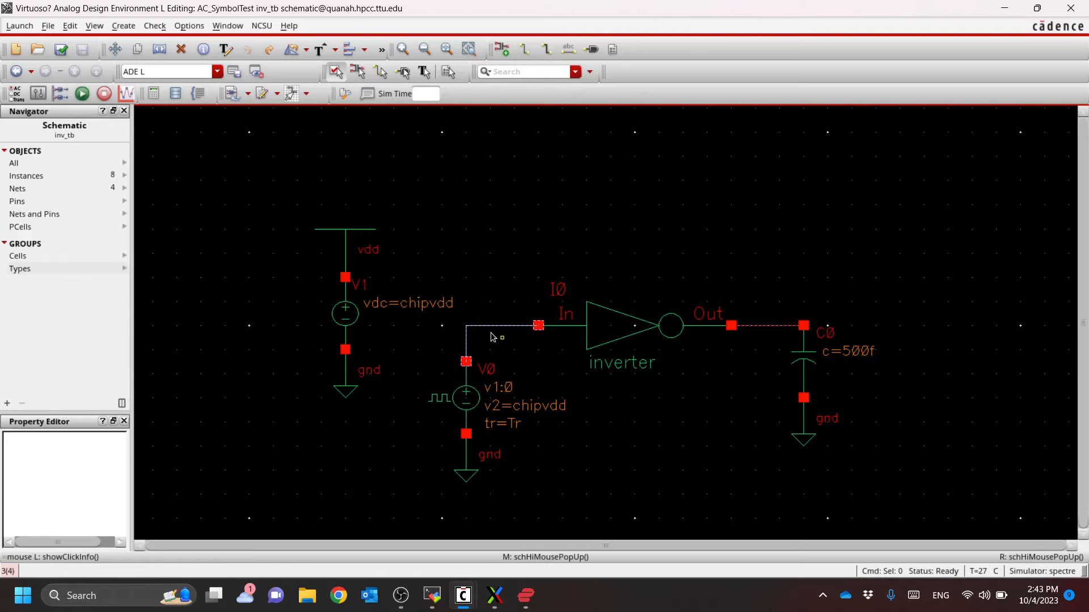
{"action": "key", "text": "alt+Tab"}
{"action": "key", "text": "alt+Tab"}
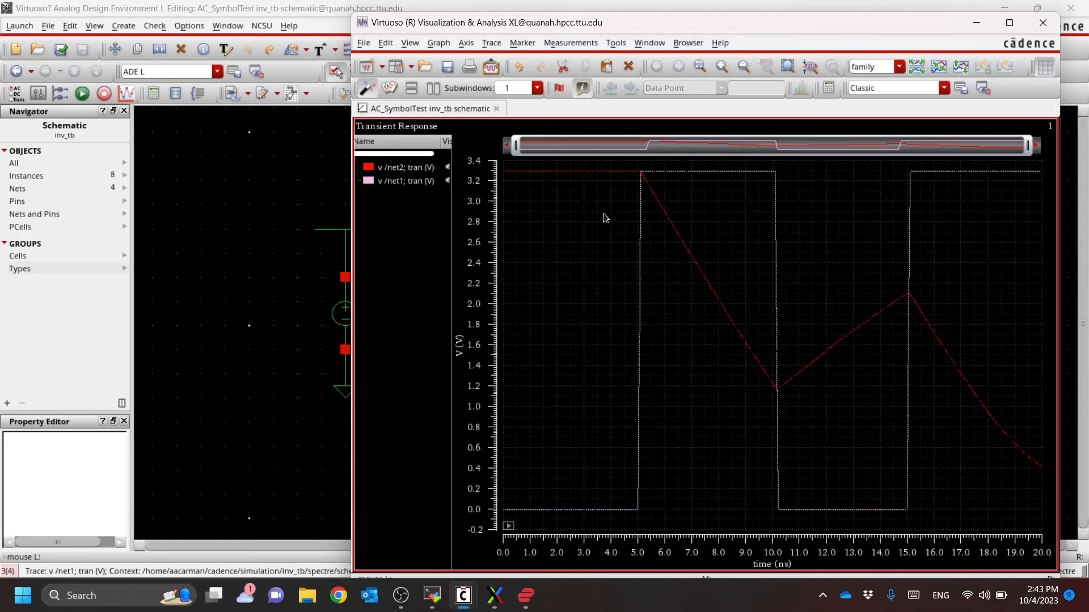
Set the capacitance of load capacitor C0 to the variable Cout, and check and save the schematic
{"action": "mouse_move", "coordinate": [641, 208]}
{"action": "left_click", "coordinate": [798, 6]}
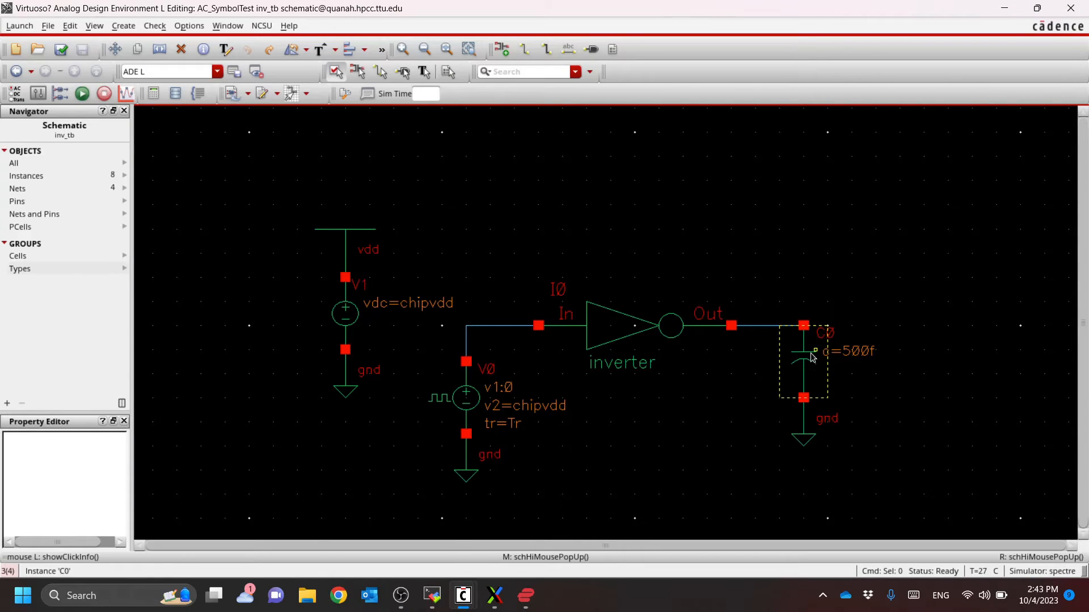
{"action": "left_click", "coordinate": [812, 356]}
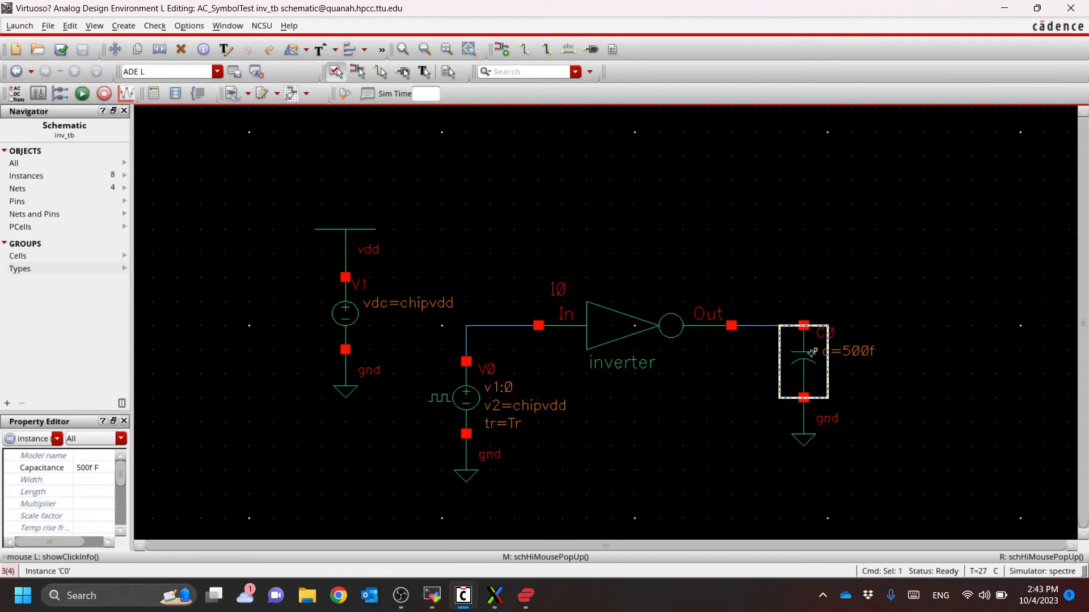
{"action": "key", "text": "q"}
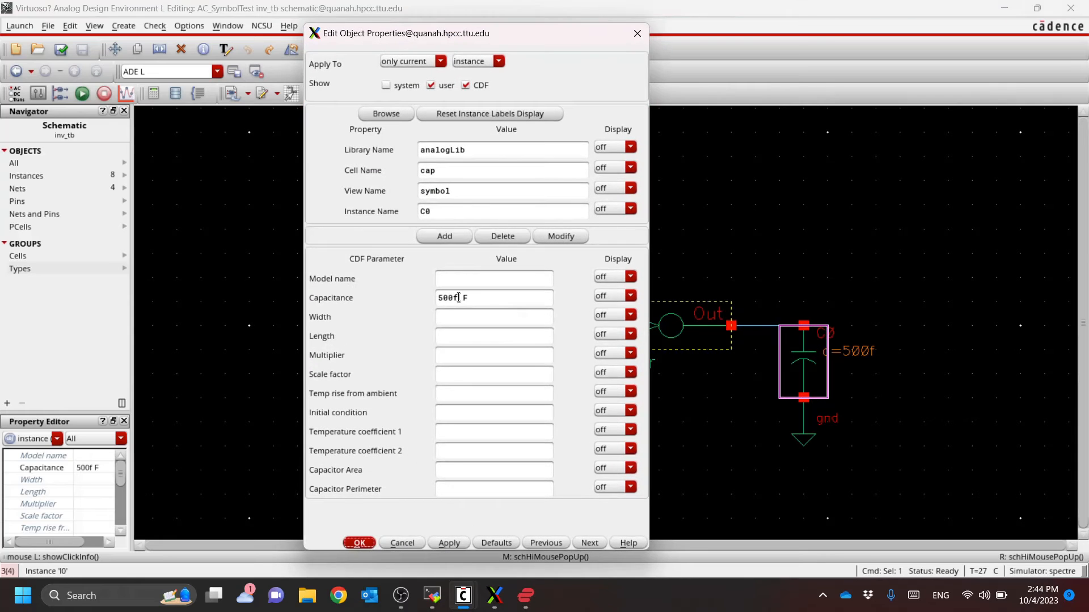
{"action": "double_click", "coordinate": [459, 298]}
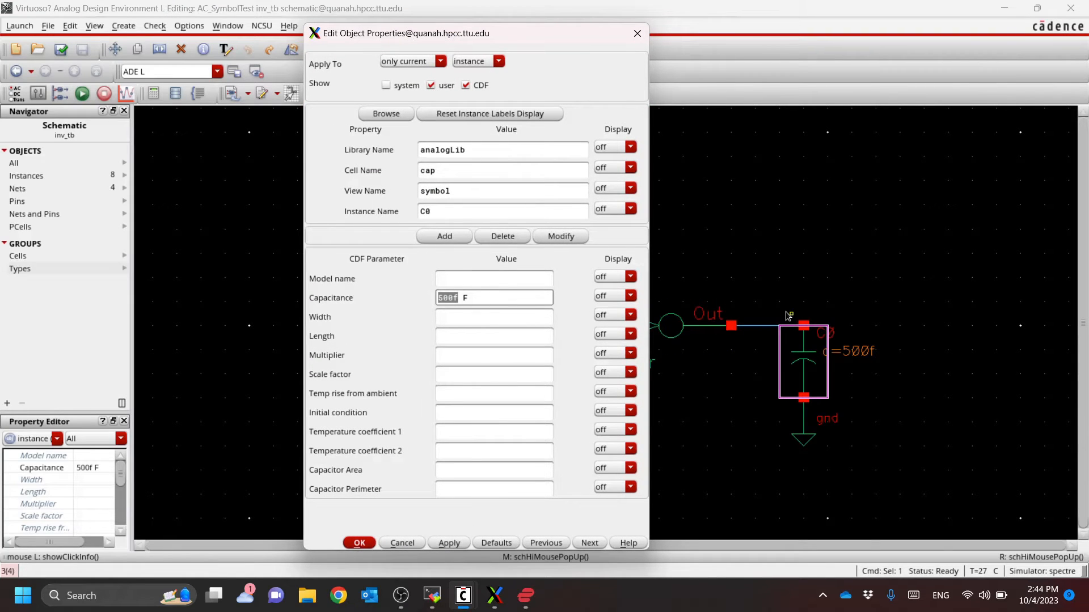
{"action": "type", "text": "Cout"}
{"action": "key", "text": "Return"}
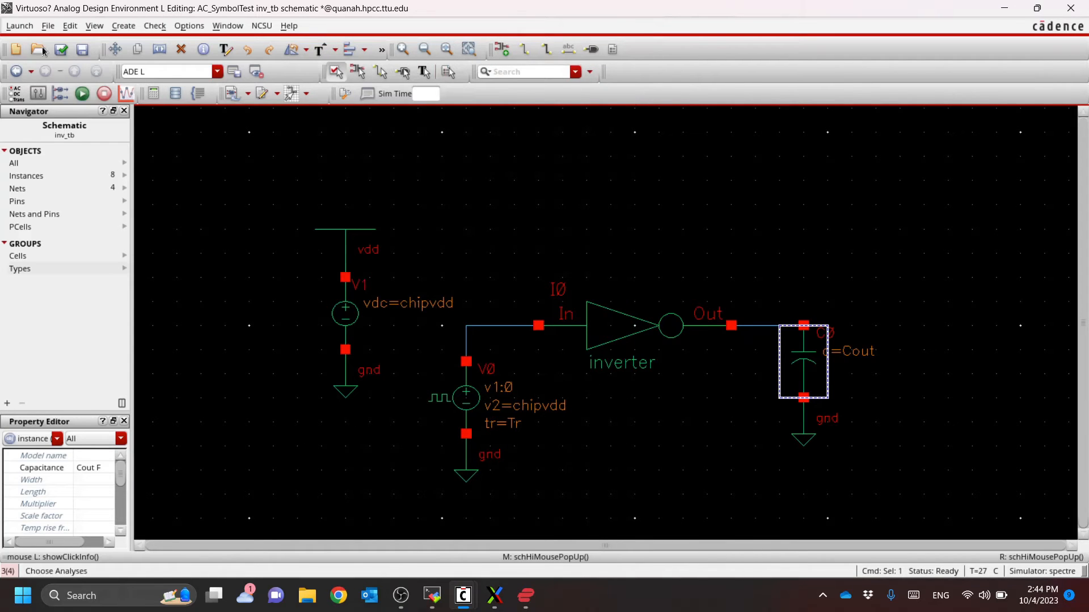
{"action": "left_click", "coordinate": [63, 50]}
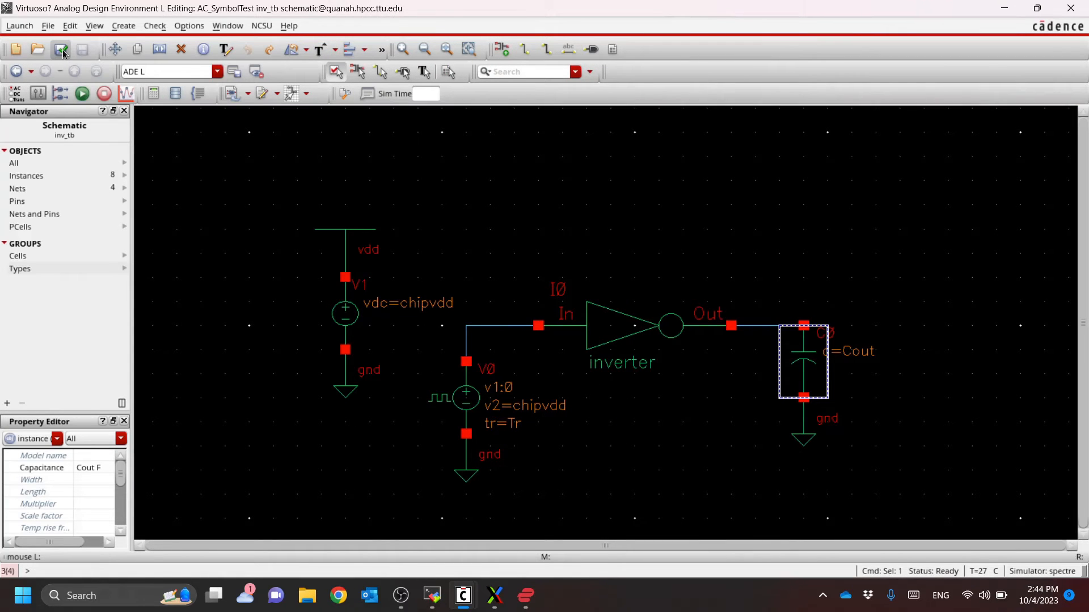
Copy the new Cout variable from the cellview into the ADE L design variables and set it to 100f
{"action": "key", "text": "alt+Tab"}
{"action": "key", "text": "alt+Tab"}
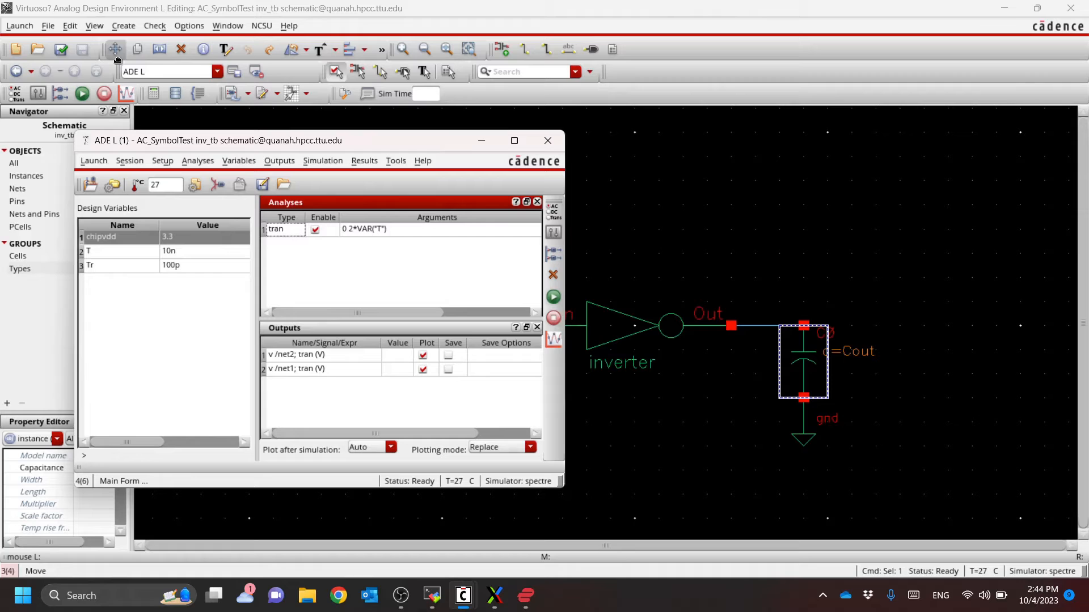
{"action": "right_click", "coordinate": [135, 308]}
{"action": "left_click", "coordinate": [170, 321]}
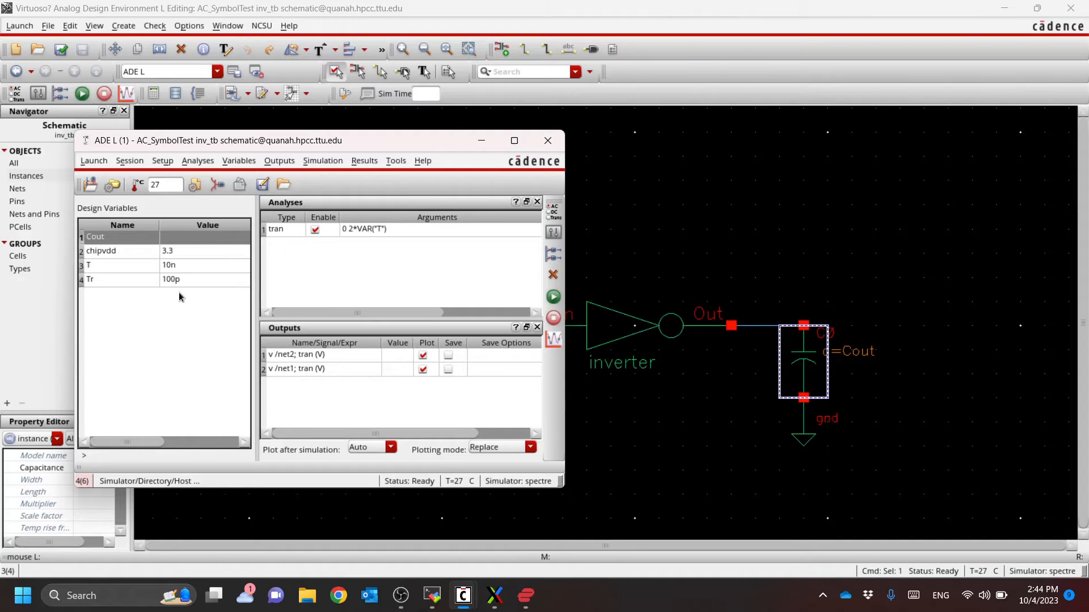
{"action": "double_click", "coordinate": [190, 240]}
{"action": "type", "text": "100f"}
{"action": "key", "text": "Return"}
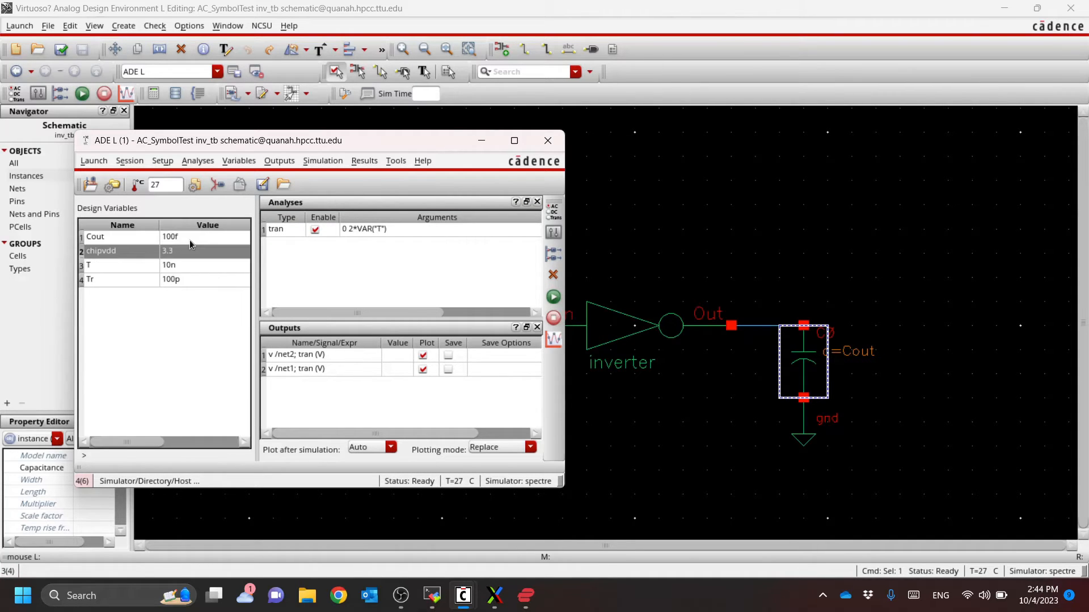
Run the simulation with the Cout load and bring up the spectre output log
{"action": "left_click", "coordinate": [559, 300]}
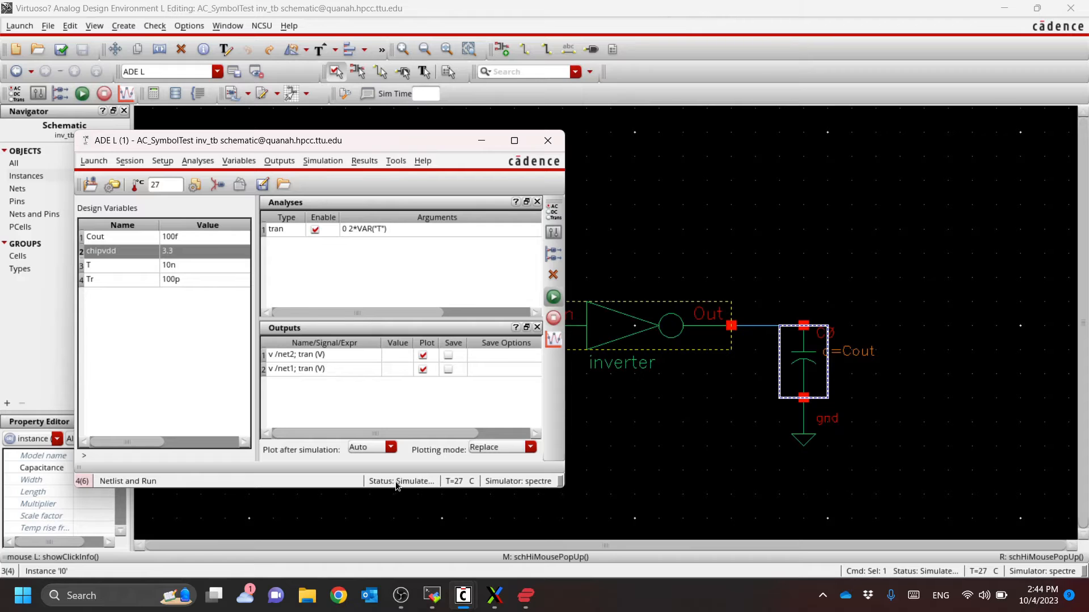
{"action": "mouse_move", "coordinate": [464, 601]}
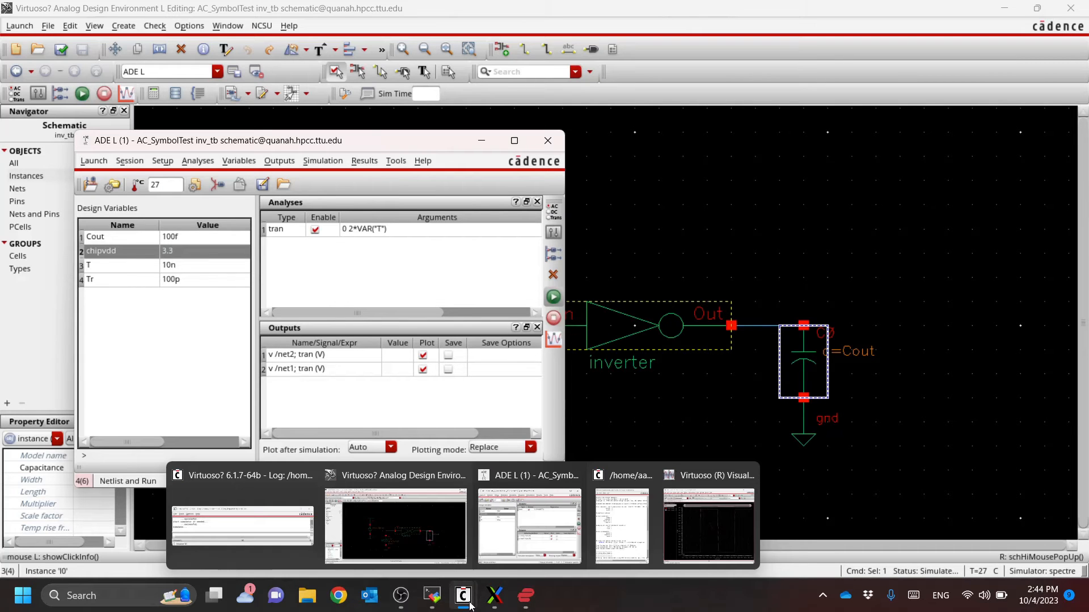
{"action": "left_click", "coordinate": [622, 527]}
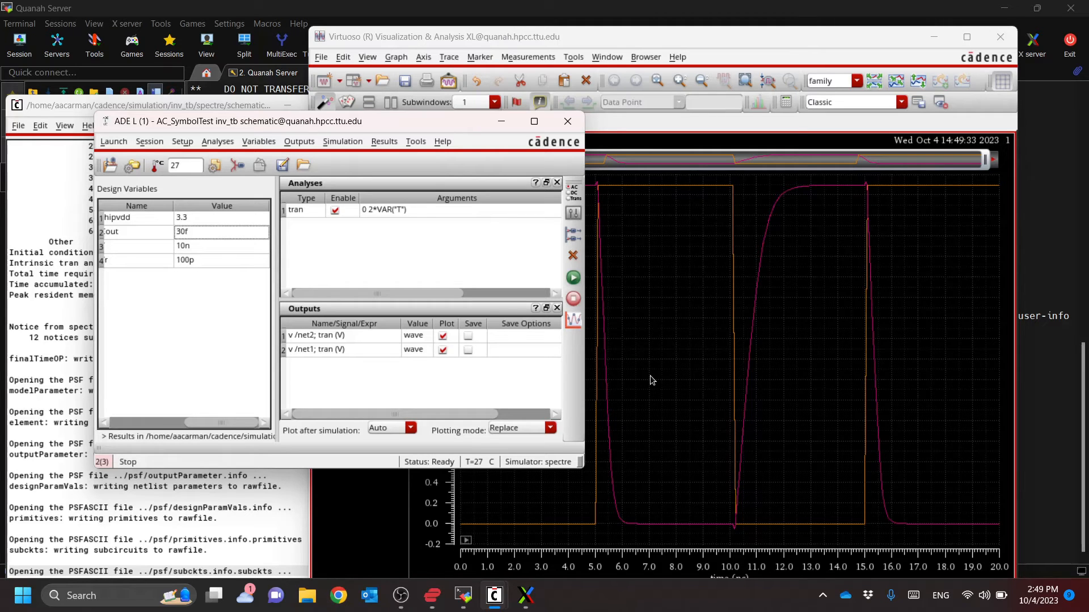
Review the design variable list and rerun the transient simulation to refresh the plotted waveforms
{"action": "left_click", "coordinate": [181, 424]}
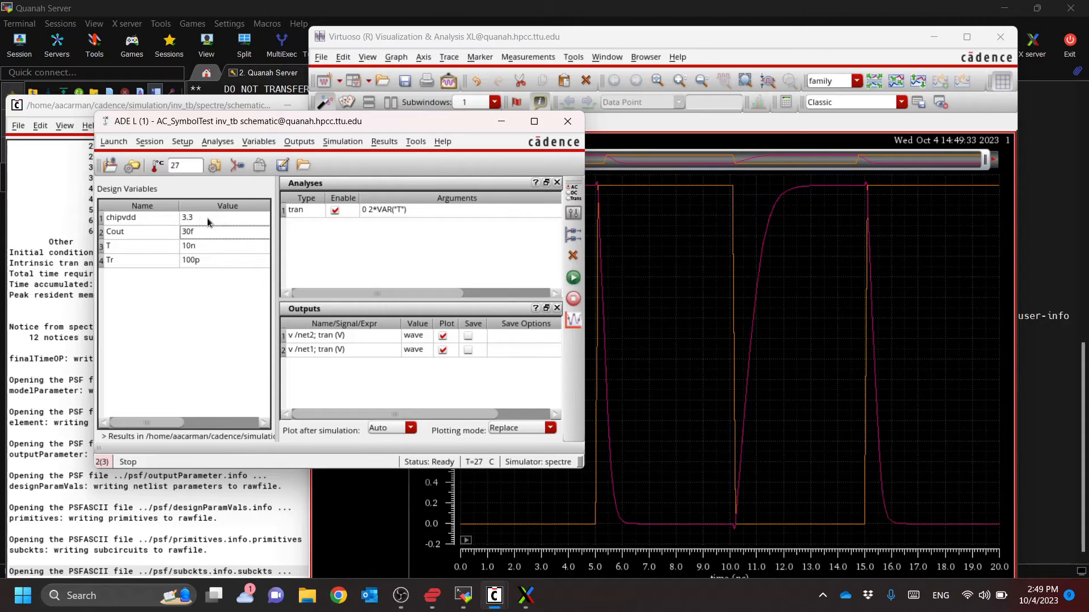
{"action": "left_click", "coordinate": [214, 248]}
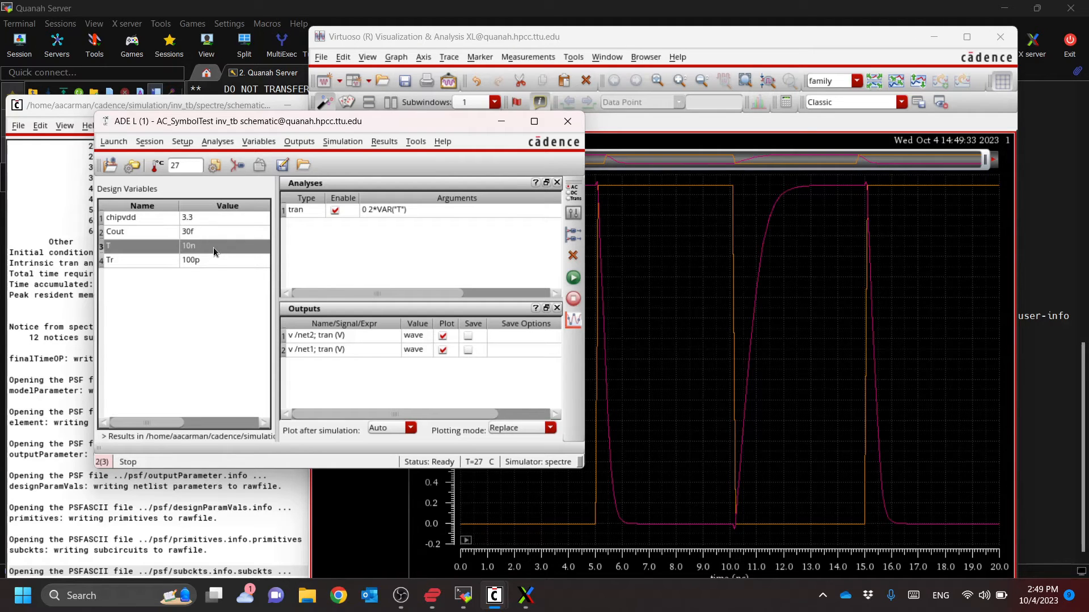
{"action": "left_click", "coordinate": [212, 261]}
{"action": "left_click", "coordinate": [213, 294]}
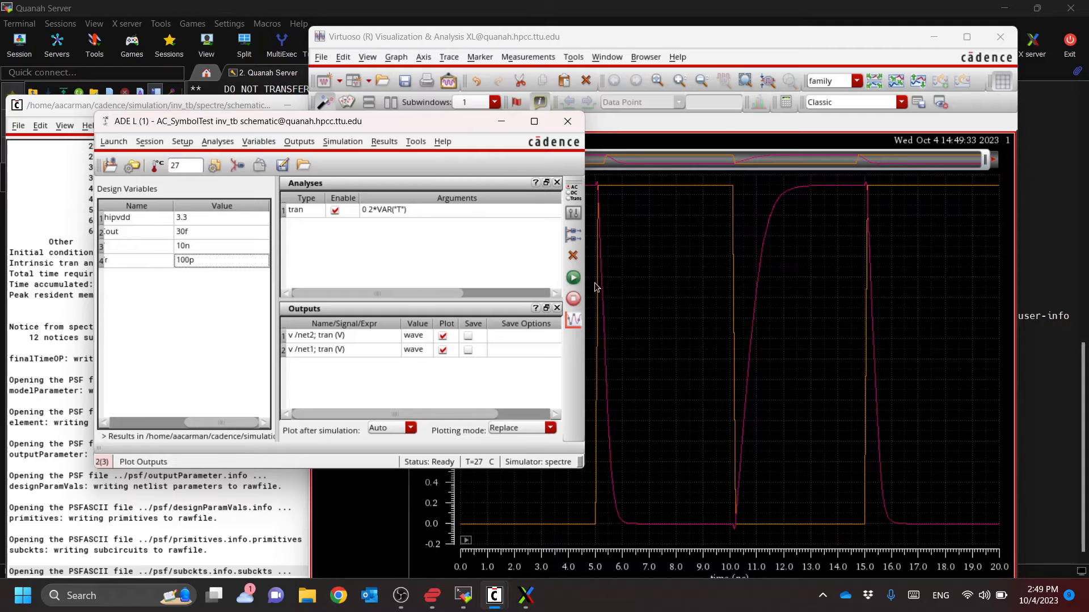
{"action": "left_click", "coordinate": [573, 277]}
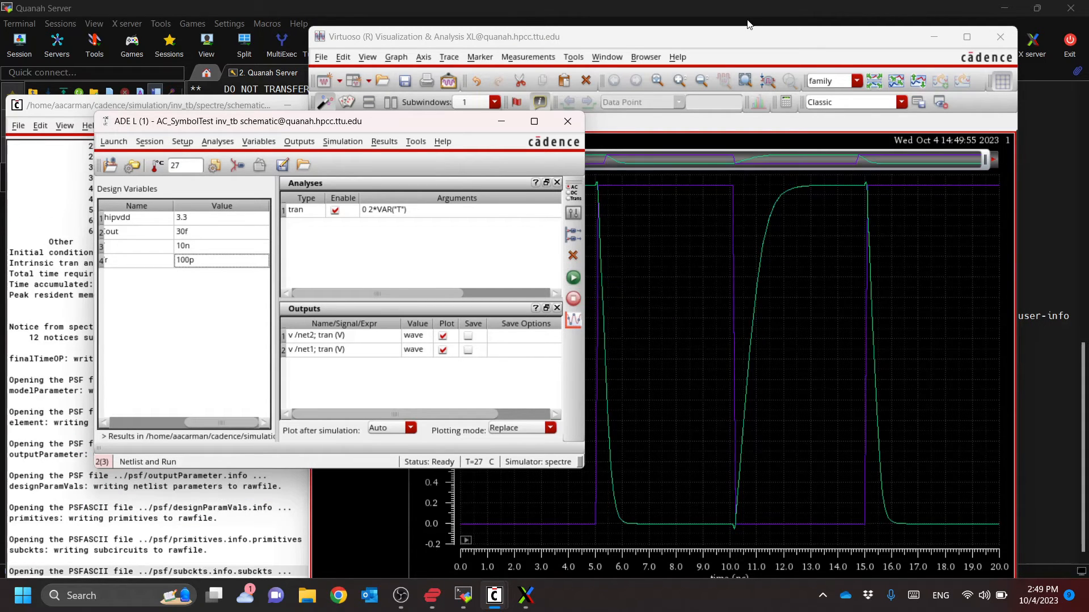
Examine the transient waveforms and rearrange the waveform and ADE L windows so both can be seen
{"action": "left_click", "coordinate": [732, 39]}
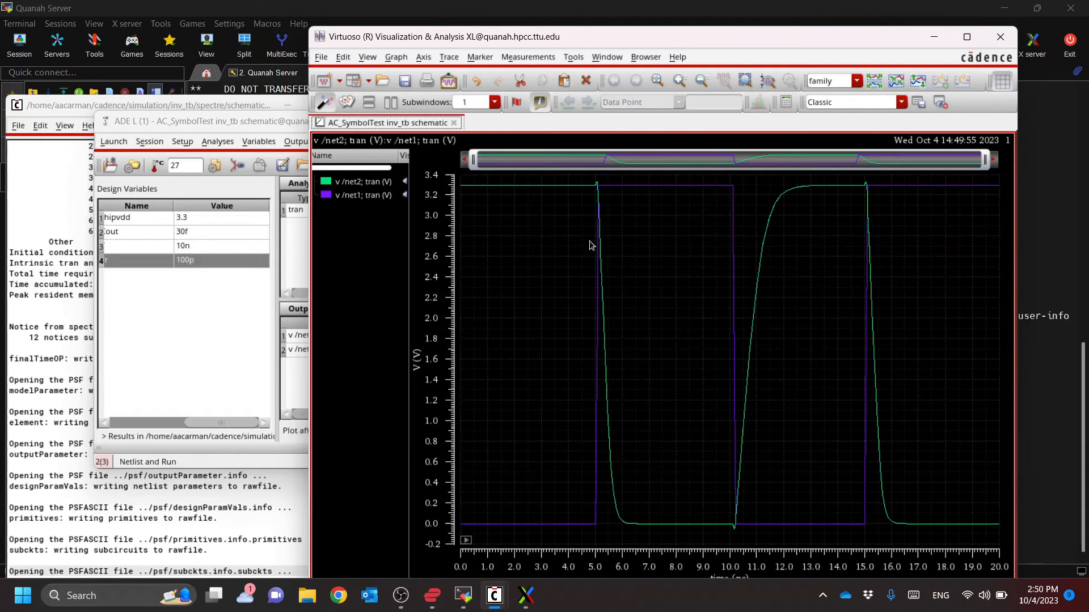
{"action": "mouse_move", "coordinate": [596, 293]}
{"action": "left_click", "coordinate": [233, 122]}
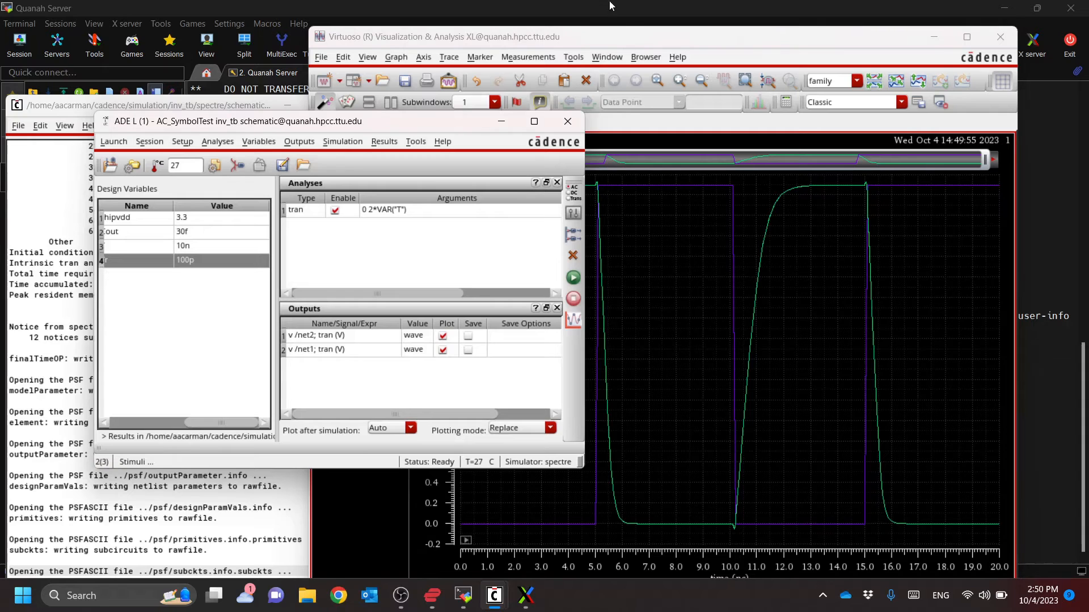
{"action": "left_click_drag", "start_coordinate": [631, 40], "coordinate": [695, 25]}
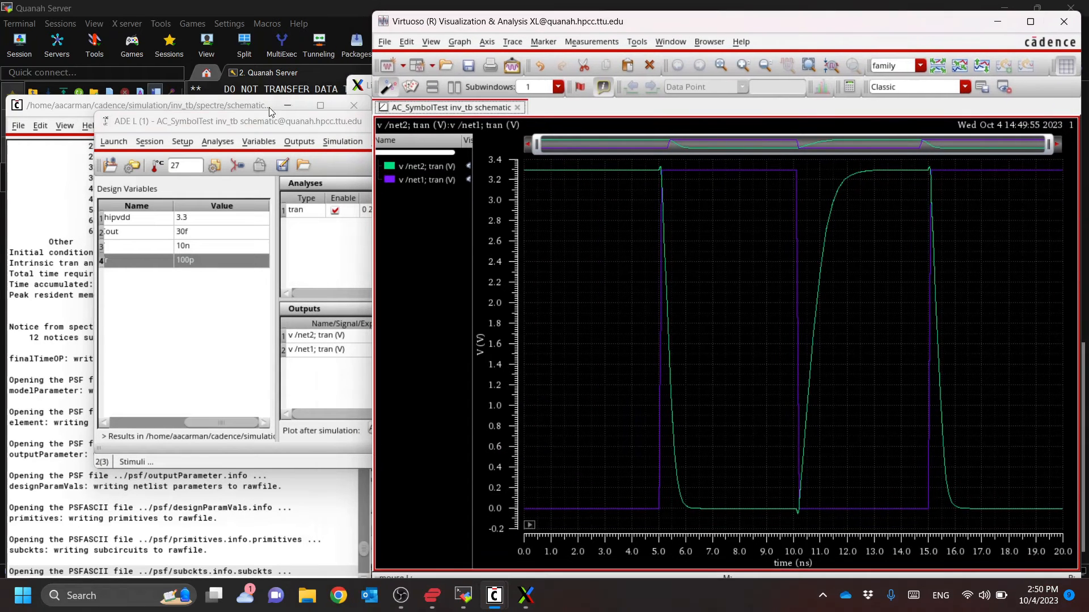
{"action": "left_click", "coordinate": [236, 121]}
{"action": "left_click_drag", "start_coordinate": [266, 121], "coordinate": [213, 131]}
{"action": "left_click", "coordinate": [230, 102]}
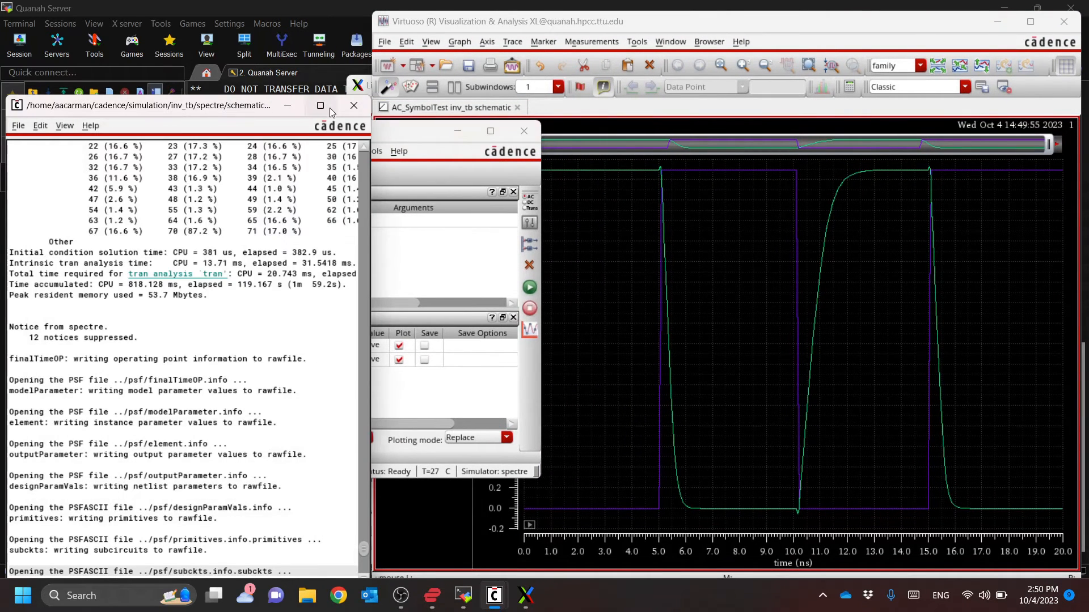
Move load capacitor C0 with its ground and wire stub away from the inverter output to make room for a second stage
{"action": "key", "text": "alt+Tab"}
{"action": "key", "text": "alt+Tab"}
{"action": "key", "text": "alt+Tab"}
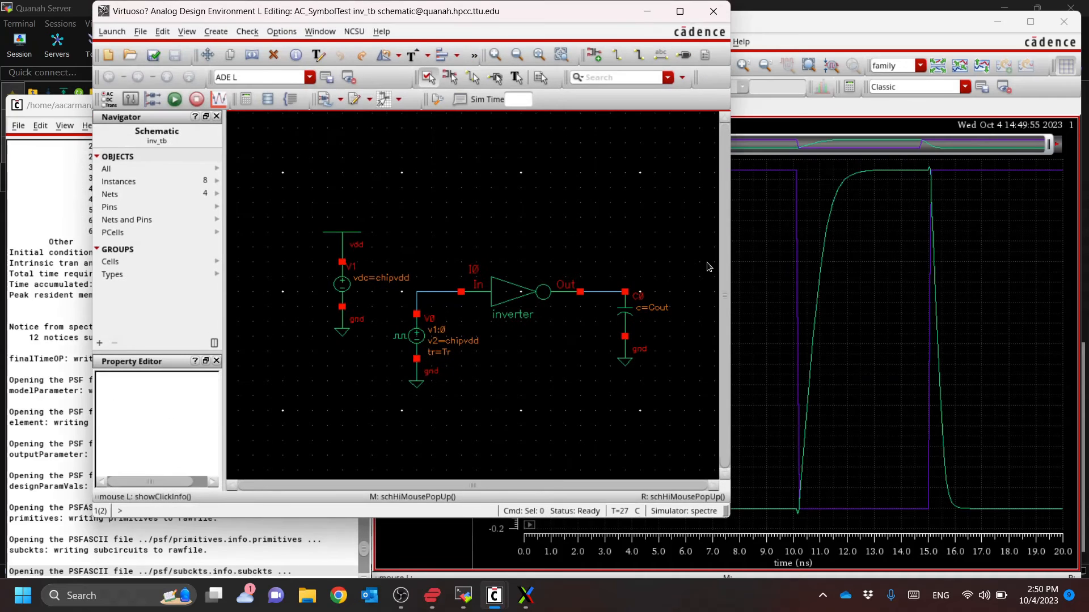
{"action": "scroll", "coordinate": [669, 278], "scroll_direction": "down", "scroll_amount": 2}
{"action": "scroll", "coordinate": [614, 276], "scroll_direction": "up", "scroll_amount": 2}
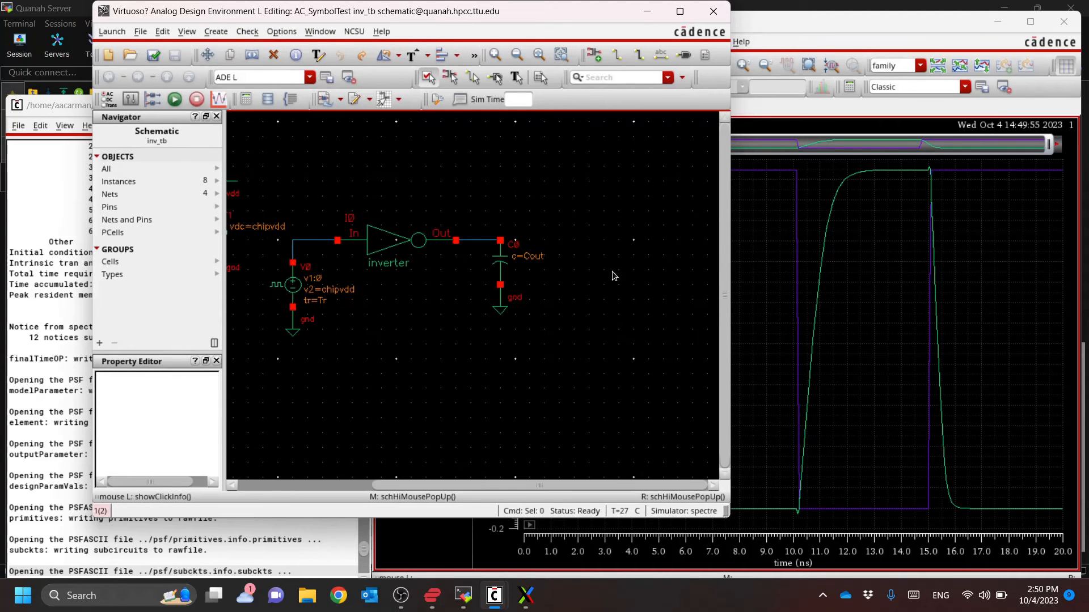
{"action": "left_click_drag", "start_coordinate": [582, 200], "coordinate": [447, 367]}
{"action": "key", "text": "m"}
{"action": "left_click", "coordinate": [504, 263]}
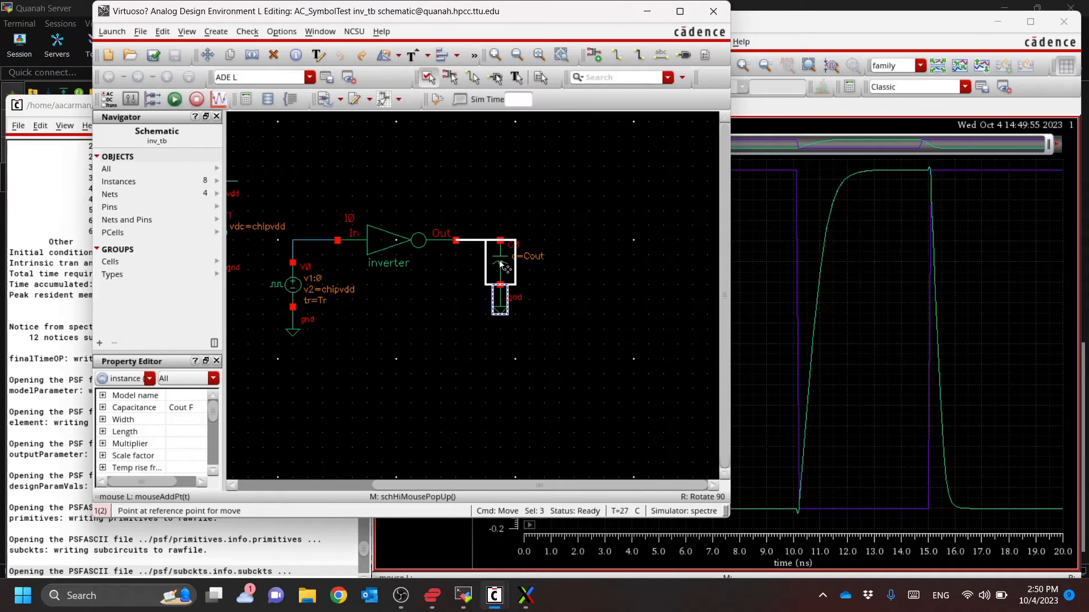
{"action": "left_click", "coordinate": [675, 263]}
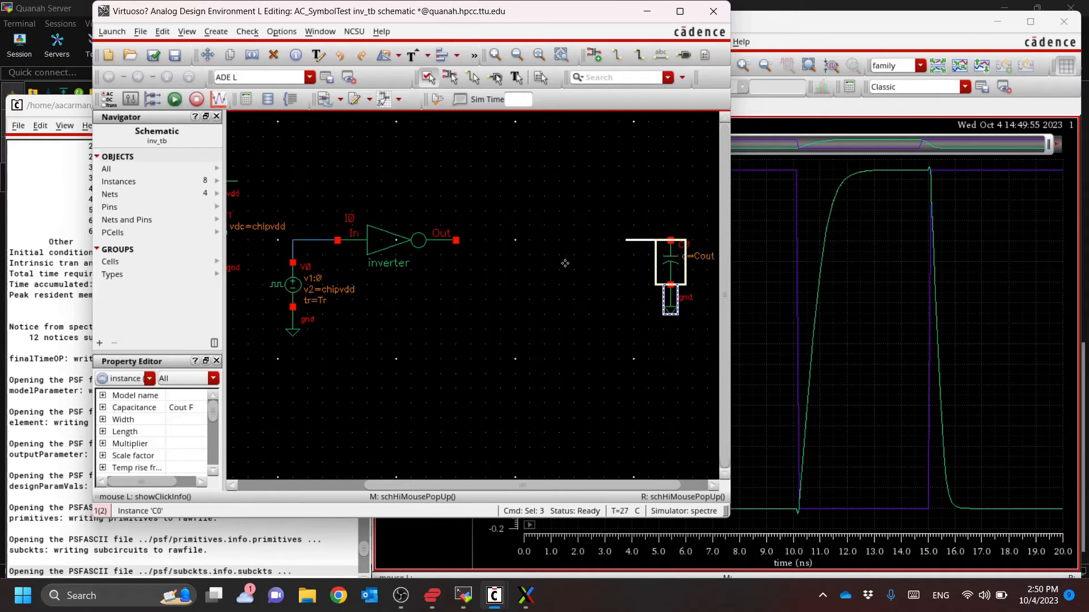
{"action": "left_click", "coordinate": [473, 261]}
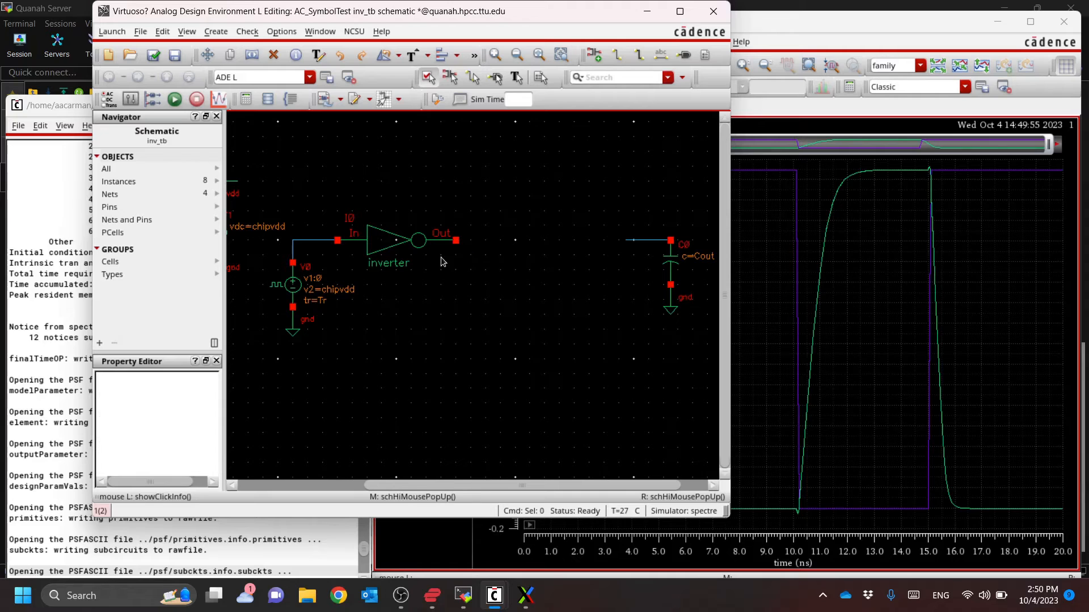
Copy inverter I0 and place the duplicate between I0's output and load capacitor C0
{"action": "left_click", "coordinate": [394, 242]}
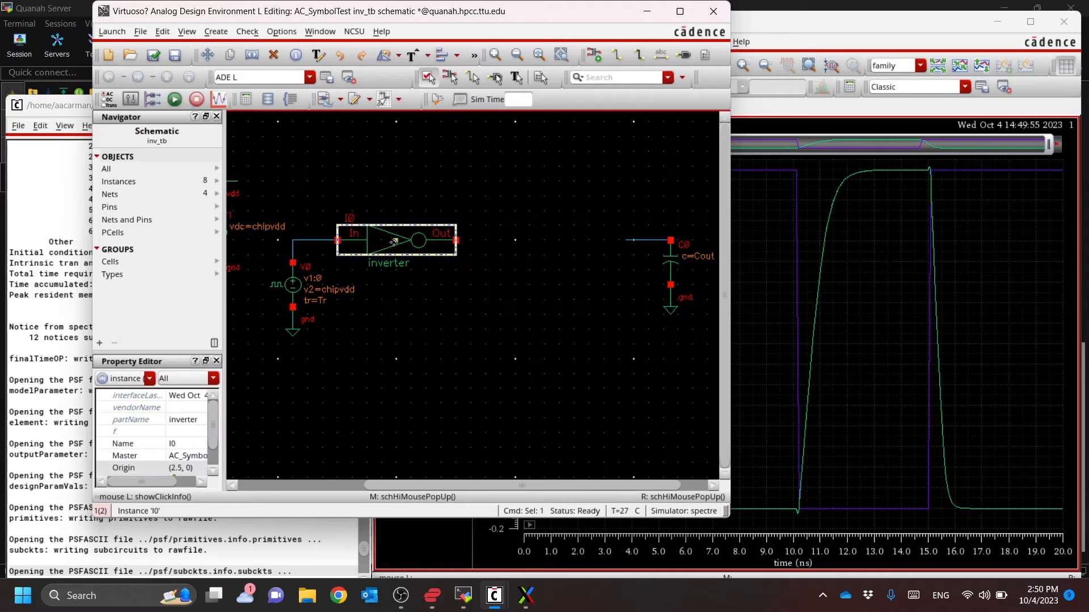
{"action": "key", "text": "c"}
{"action": "left_click", "coordinate": [393, 242]}
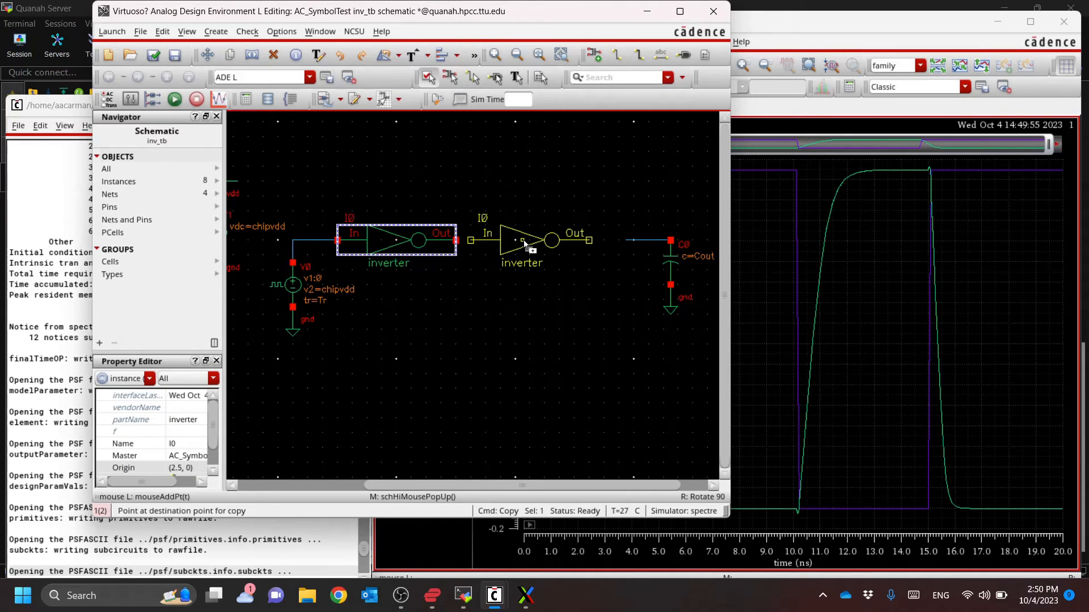
{"action": "left_click", "coordinate": [528, 243]}
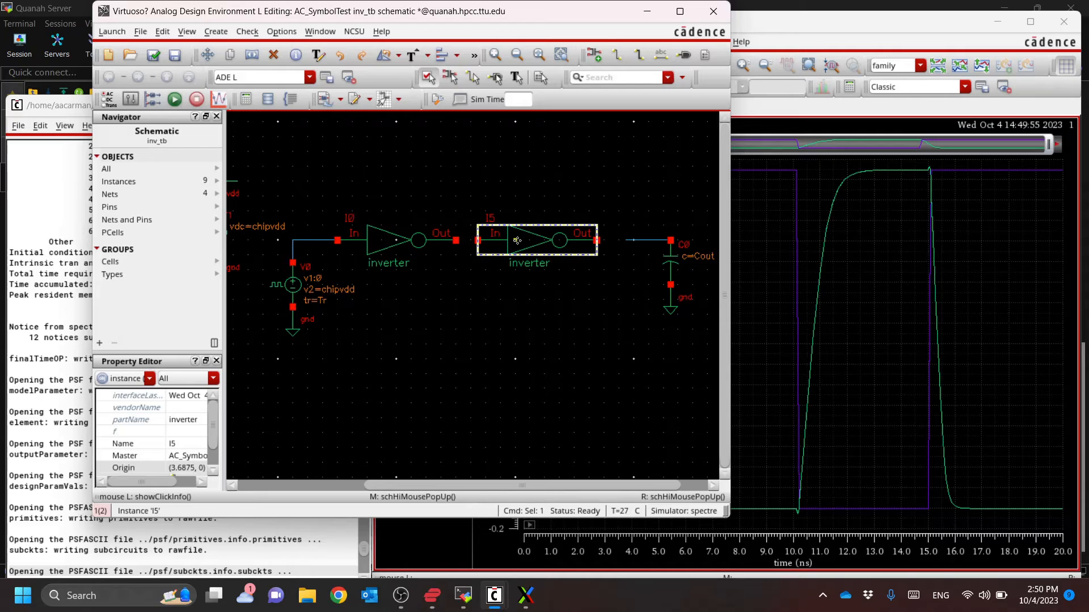
Wire I0's output to the second inverter's input and the second inverter's output to C0, and check and save the schematic
{"action": "key", "text": "w"}
{"action": "left_click", "coordinate": [478, 240]}
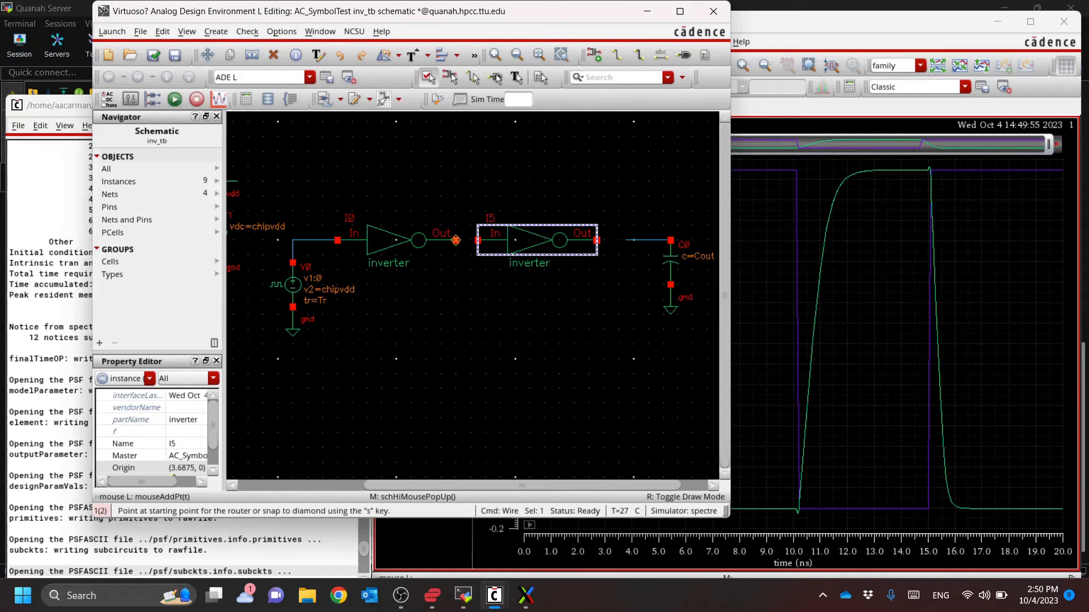
{"action": "left_click", "coordinate": [478, 241]}
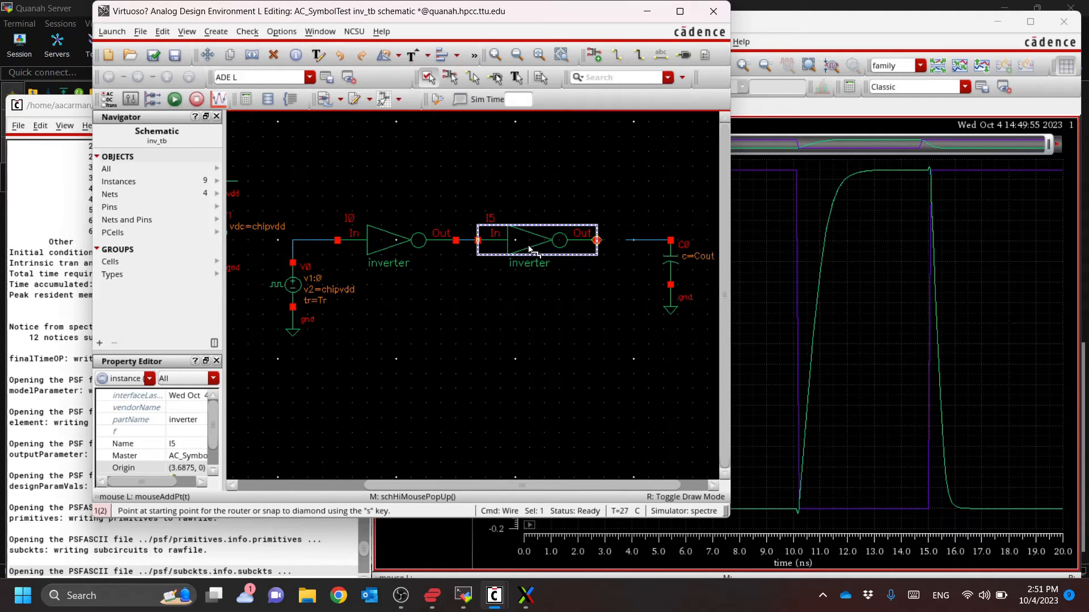
{"action": "left_click", "coordinate": [598, 241]}
{"action": "left_click", "coordinate": [627, 240]}
{"action": "key", "text": "Escape"}
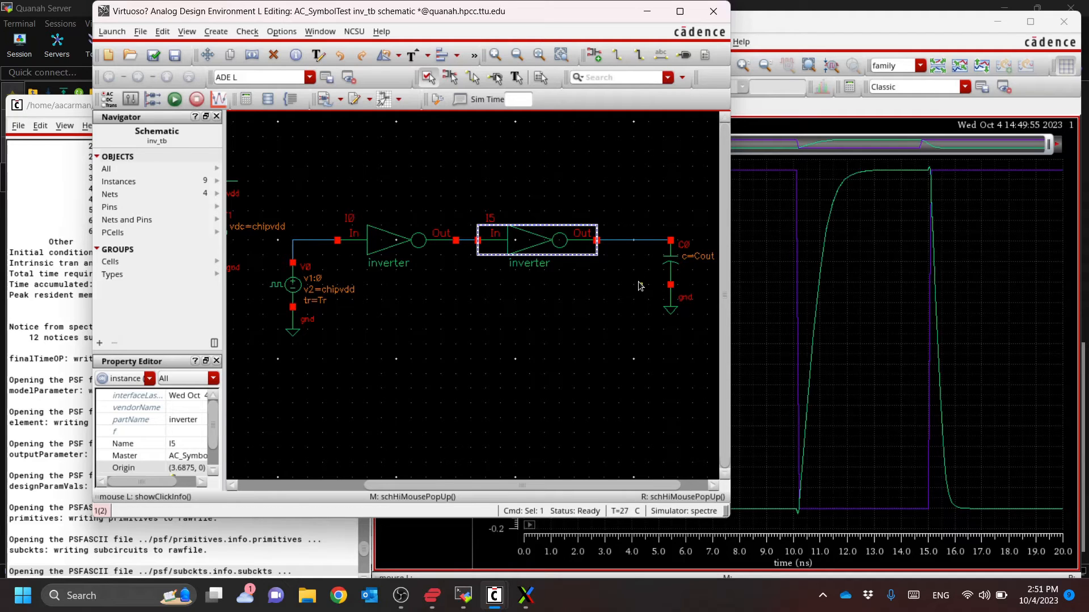
{"action": "left_click", "coordinate": [552, 287]}
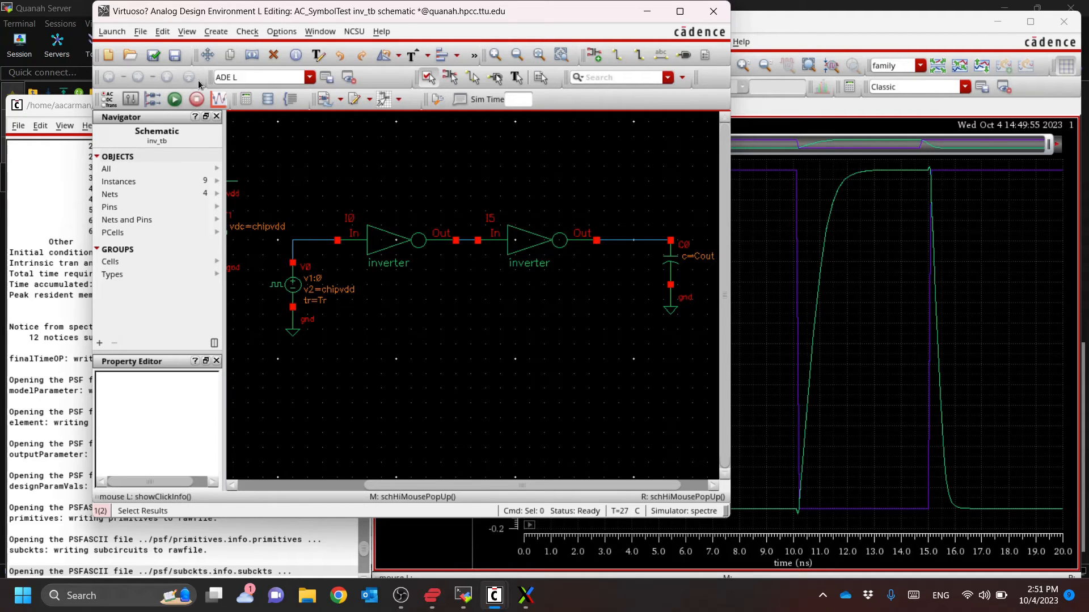
{"action": "left_click", "coordinate": [154, 56]}
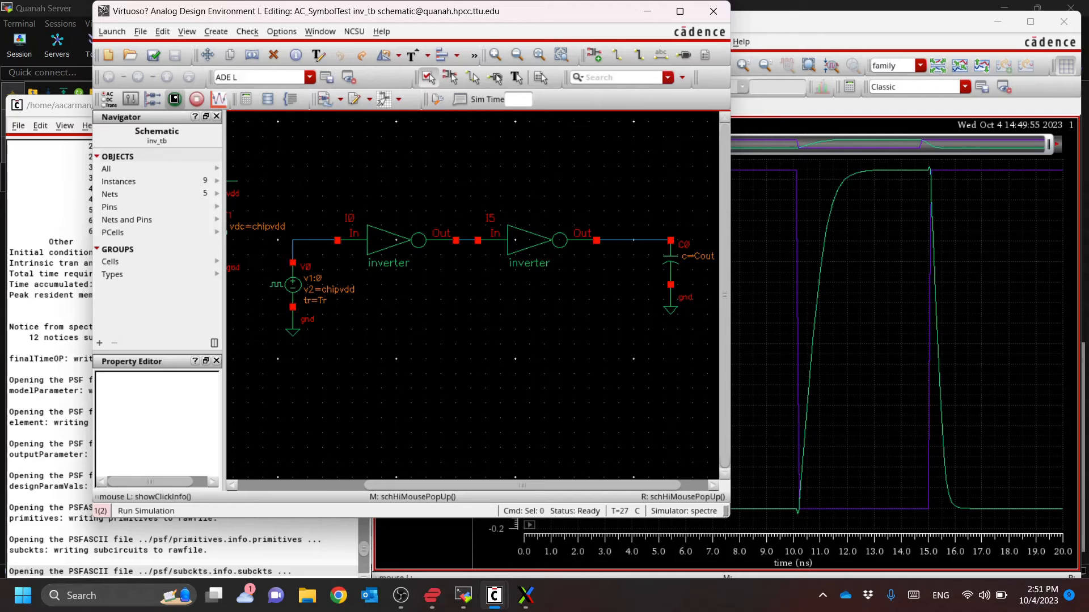
Run the simulation of the two-inverter chain and inspect the refreshed net1 and net2 waveforms
{"action": "left_click", "coordinate": [174, 100]}
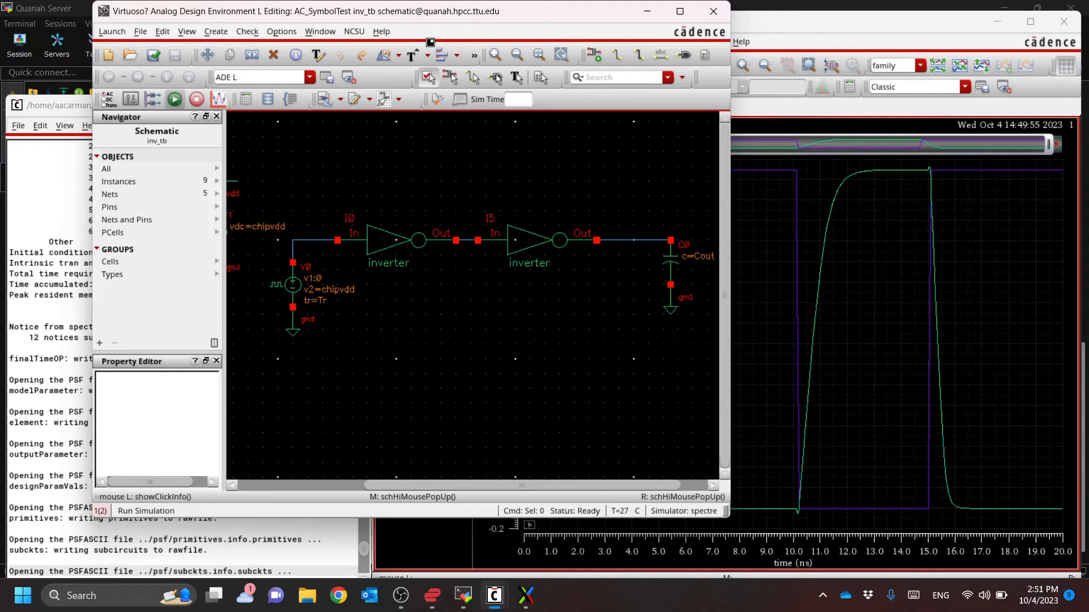
{"action": "left_click", "coordinate": [848, 26]}
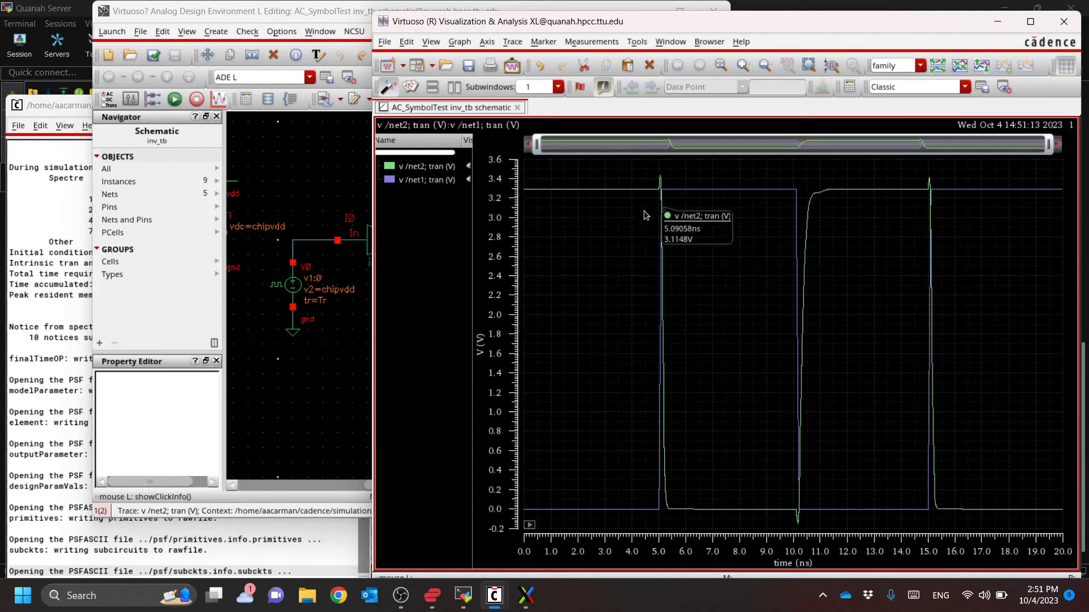
{"action": "left_click", "coordinate": [279, 18]}
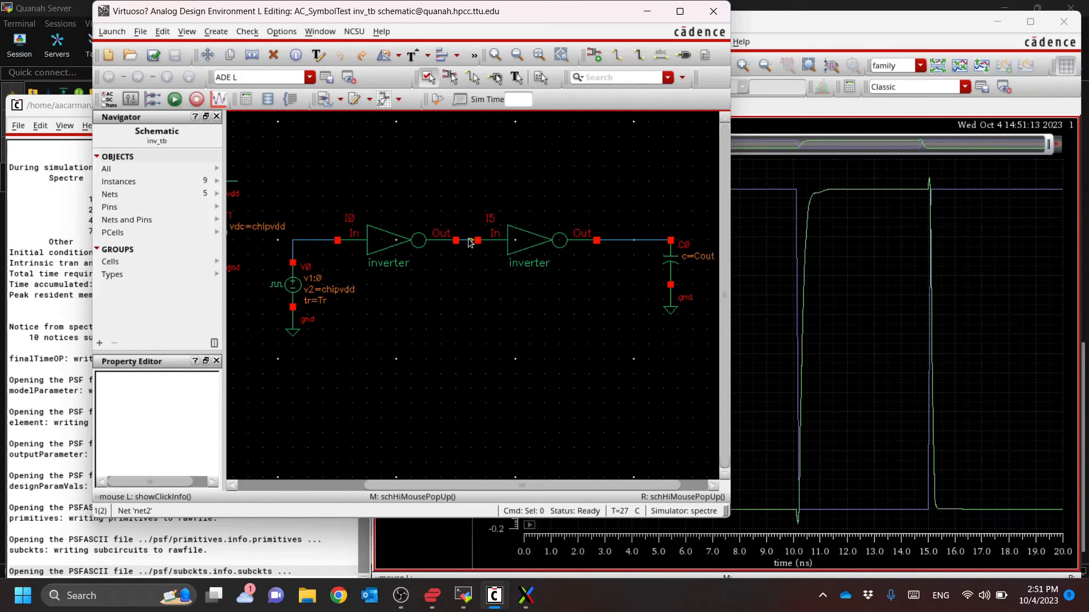
Append the transient voltage of the second inverter's output net to the plot and the ADE L outputs using the Direct Plot main form
{"action": "key", "text": "alt+Tab"}
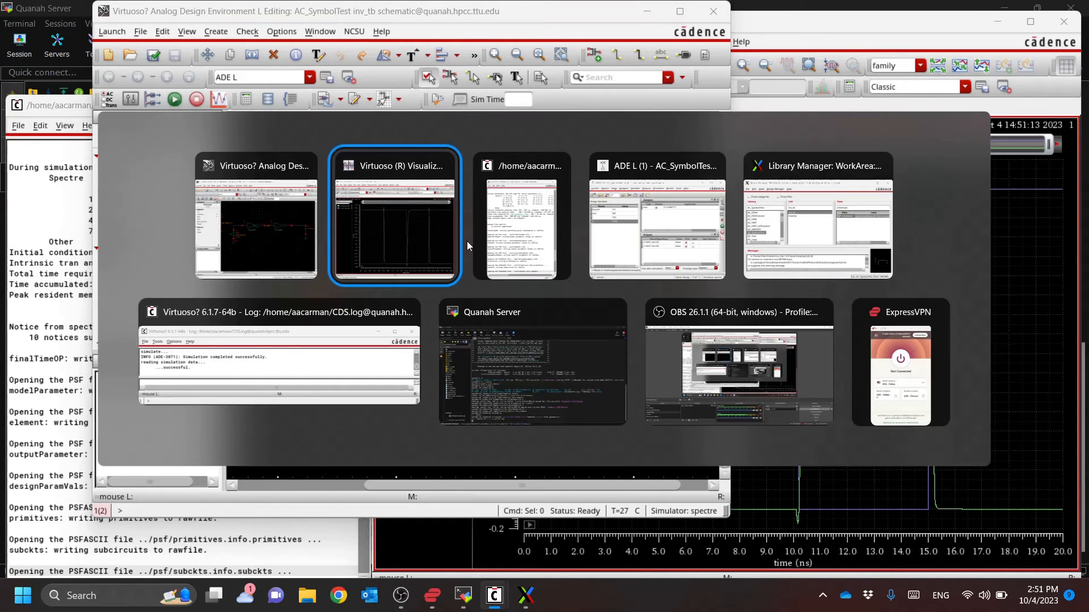
{"action": "left_click", "coordinate": [479, 153]}
{"action": "left_click", "coordinate": [341, 151]}
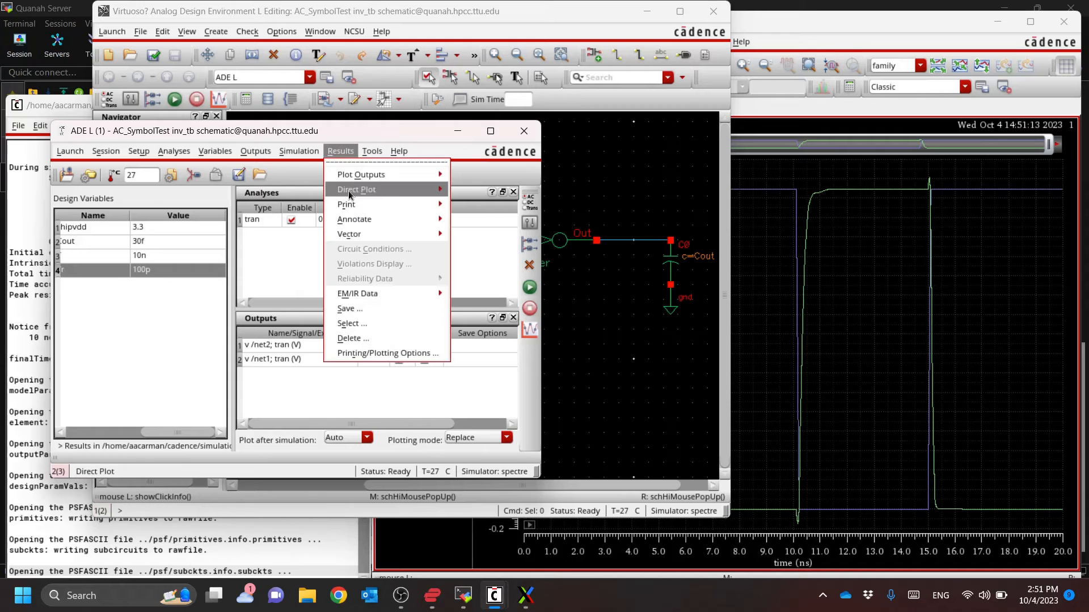
{"action": "mouse_move", "coordinate": [368, 195]}
{"action": "left_click", "coordinate": [483, 198]}
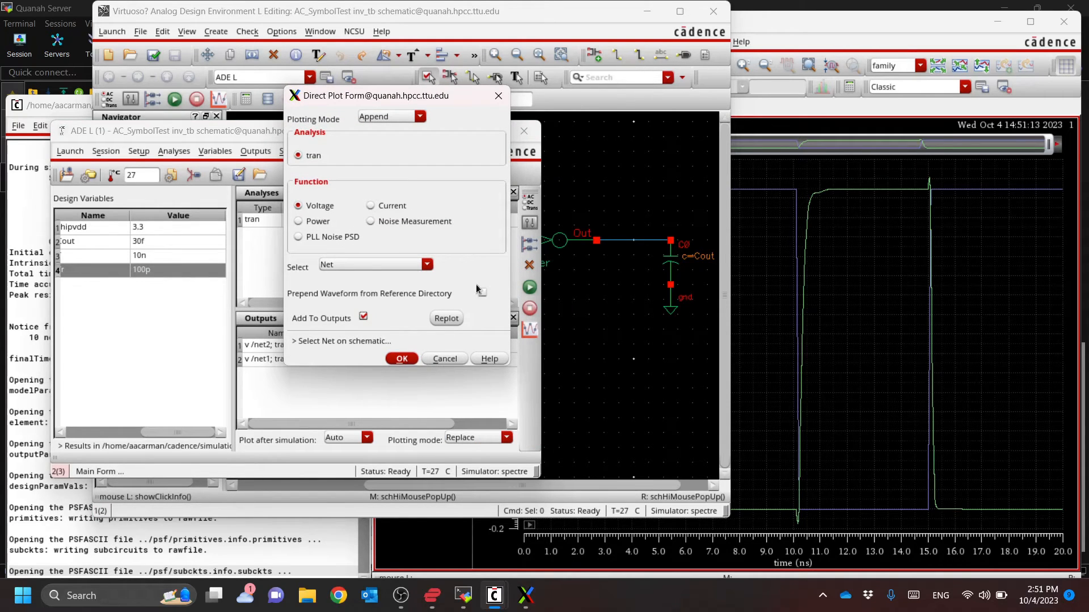
{"action": "left_click", "coordinate": [584, 23]}
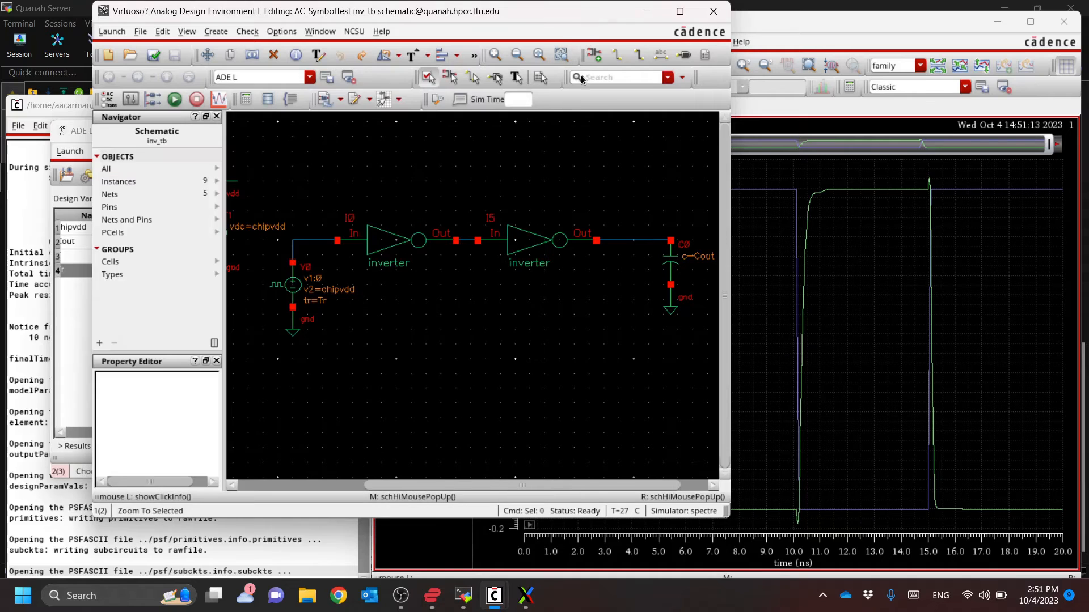
{"action": "left_click", "coordinate": [646, 243]}
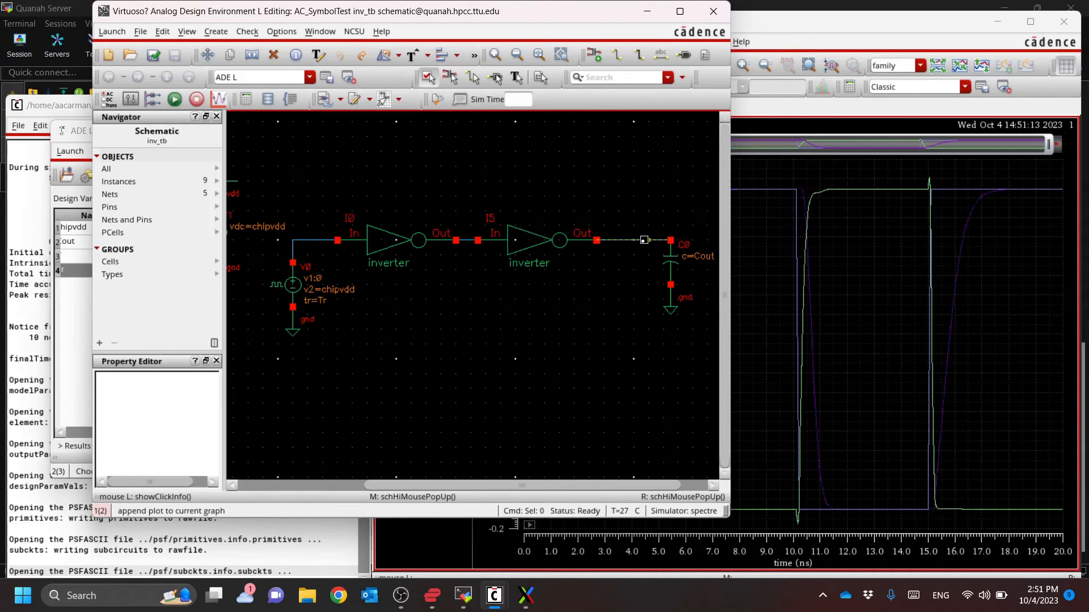
{"action": "left_click", "coordinate": [897, 30]}
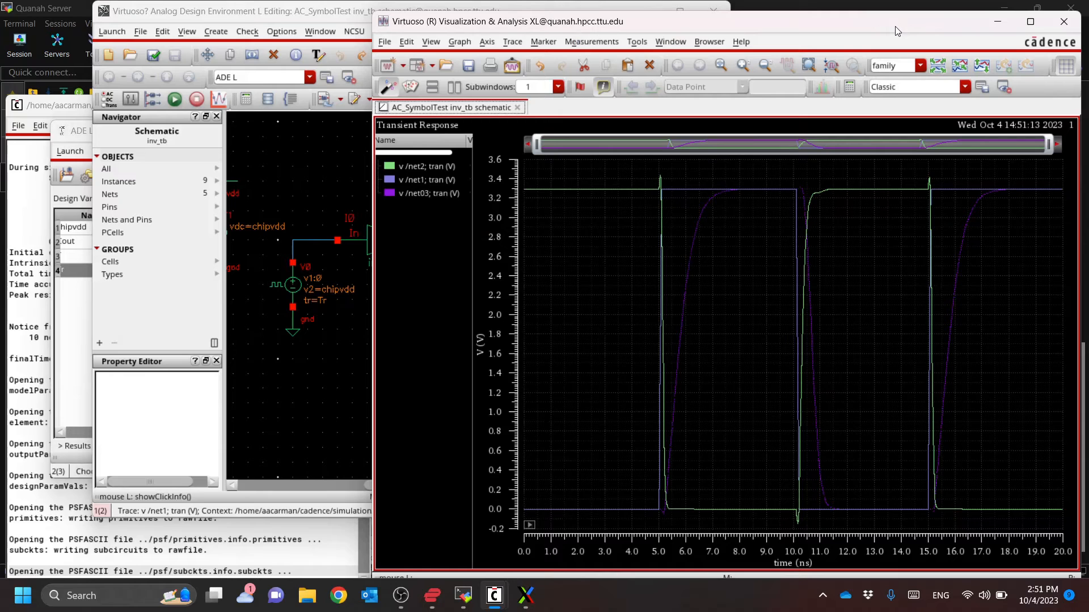
Rerun the simulation and inspect the net1, net2 and net03 traces in the refreshed plot
{"action": "left_click", "coordinate": [338, 17]}
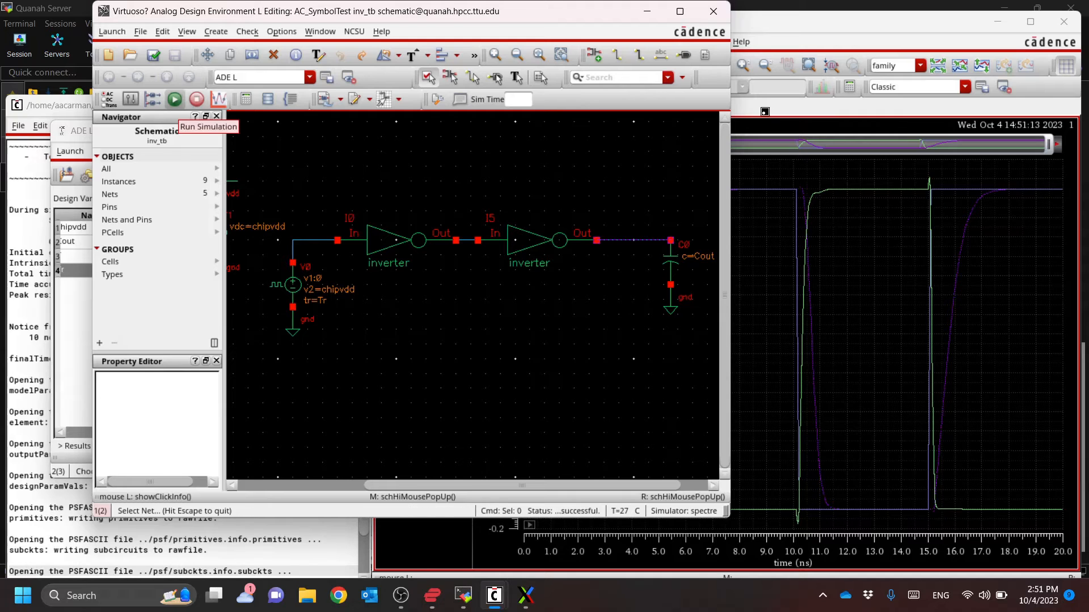
{"action": "left_click", "coordinate": [894, 21]}
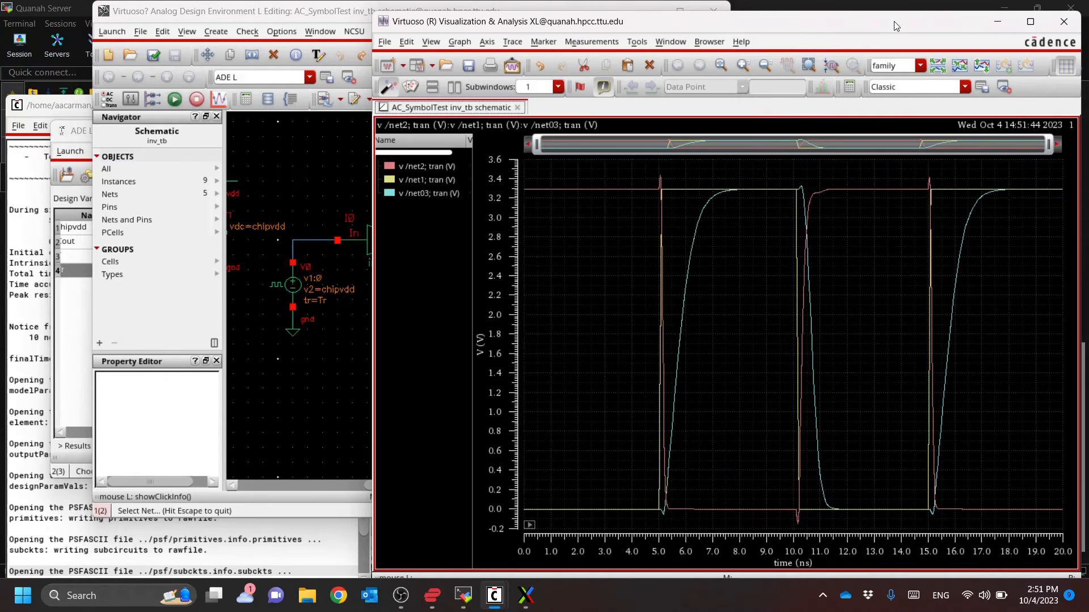
{"action": "left_click", "coordinate": [434, 182]}
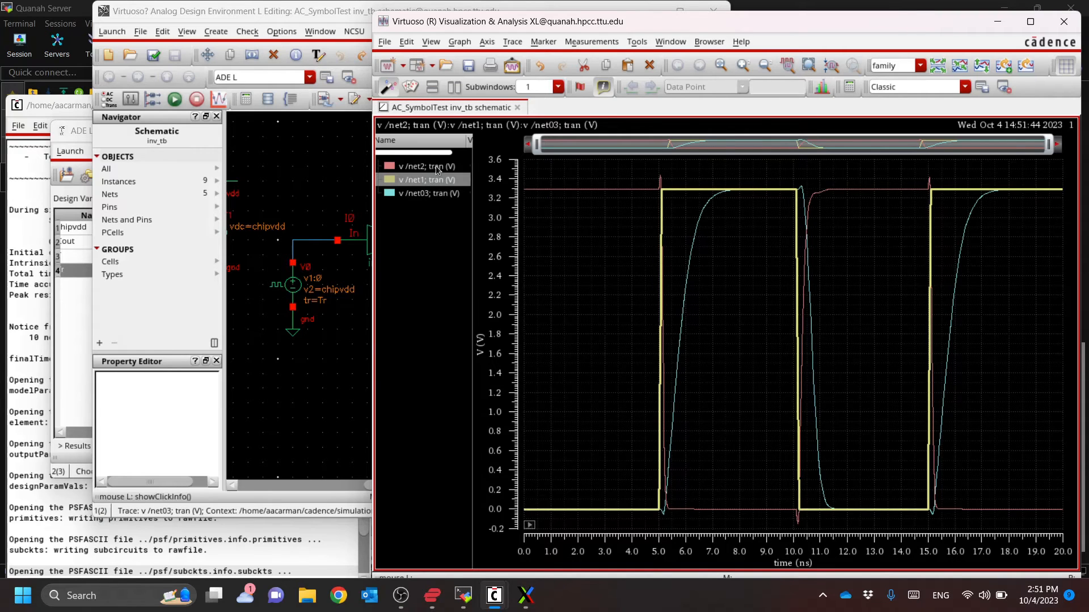
{"action": "key", "text": "Delete"}
{"action": "key", "text": "ctrl+z"}
{"action": "left_click", "coordinate": [441, 168]}
{"action": "left_click", "coordinate": [429, 197]}
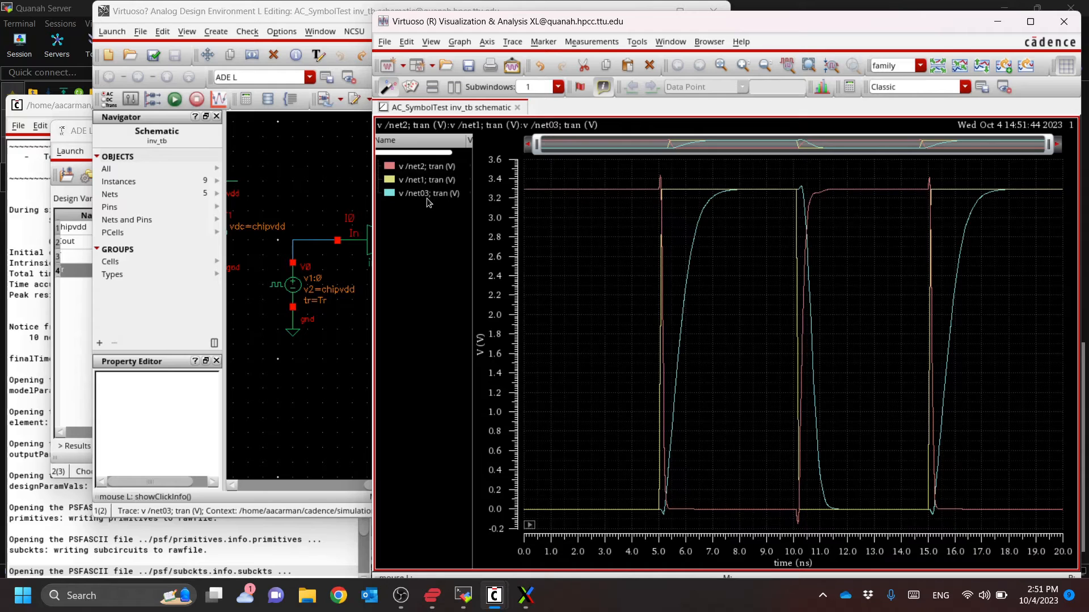
Delete the net2 transient voltage from the ADE L outputs and rerun the simulation to plot only net1 and net03
{"action": "left_click", "coordinate": [339, 24]}
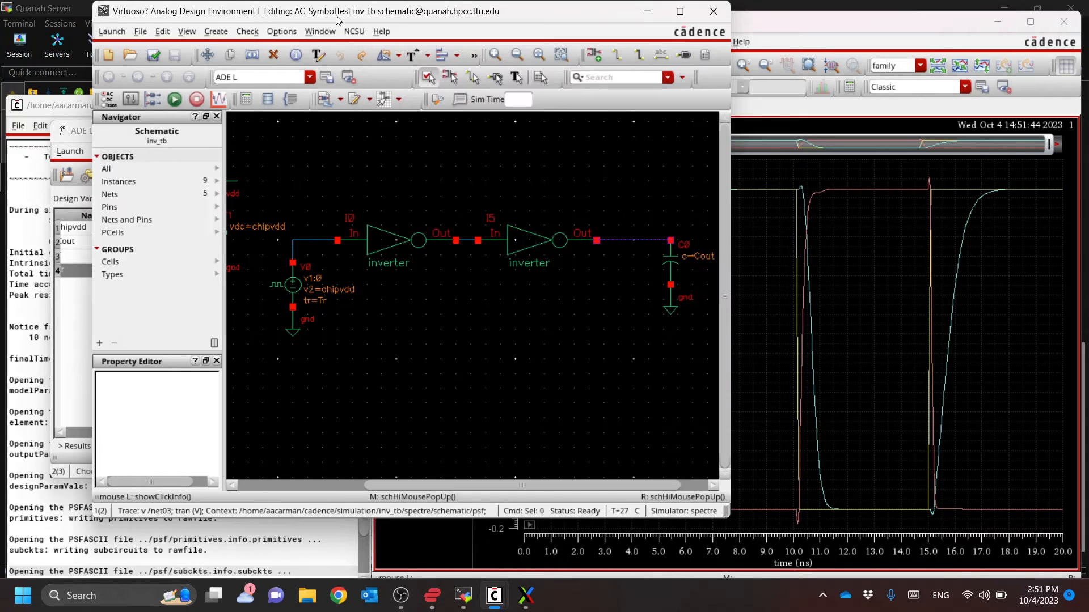
{"action": "left_click", "coordinate": [71, 321]}
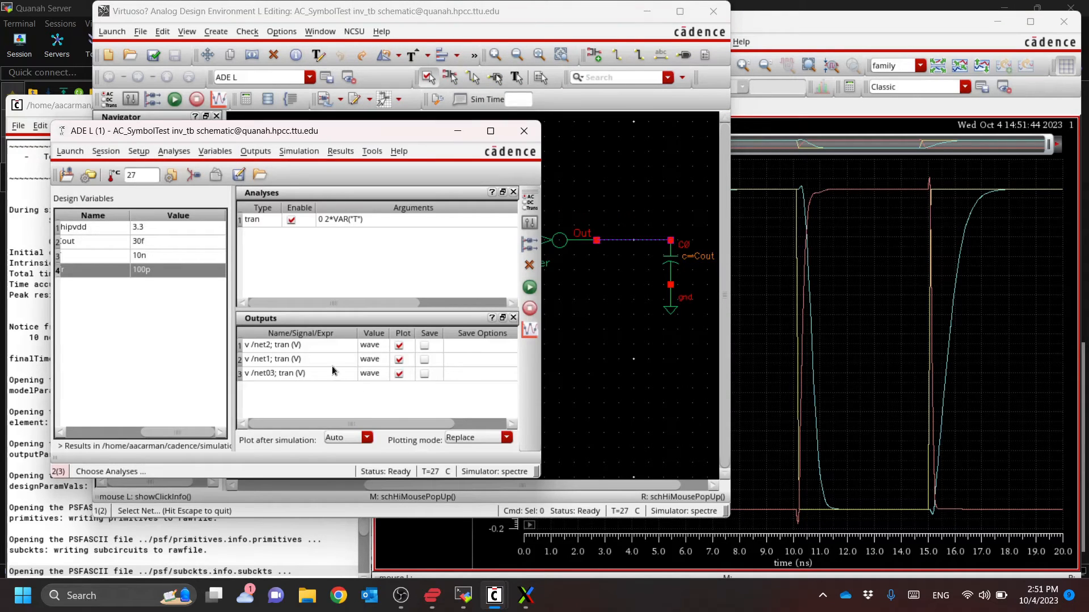
{"action": "left_click", "coordinate": [349, 348]}
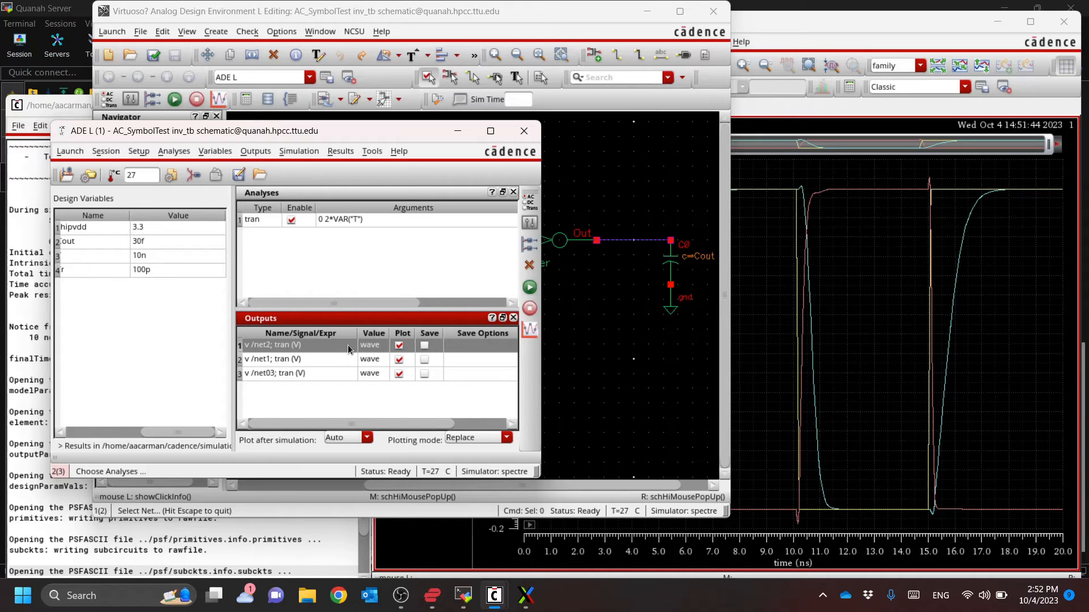
{"action": "double_click", "coordinate": [349, 349]}
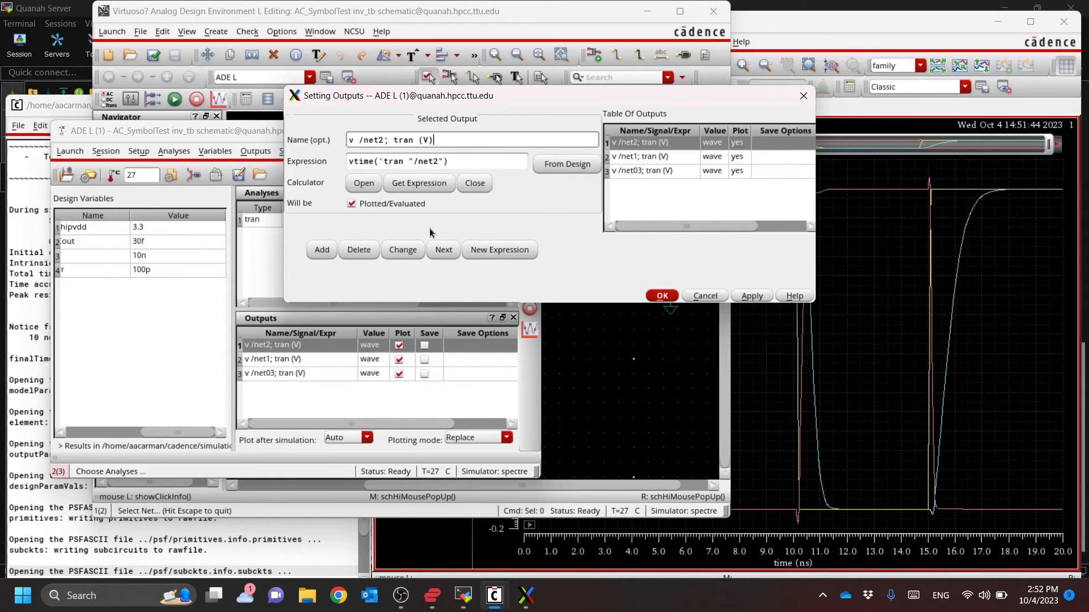
{"action": "left_click", "coordinate": [357, 250]}
{"action": "left_click", "coordinate": [673, 296]}
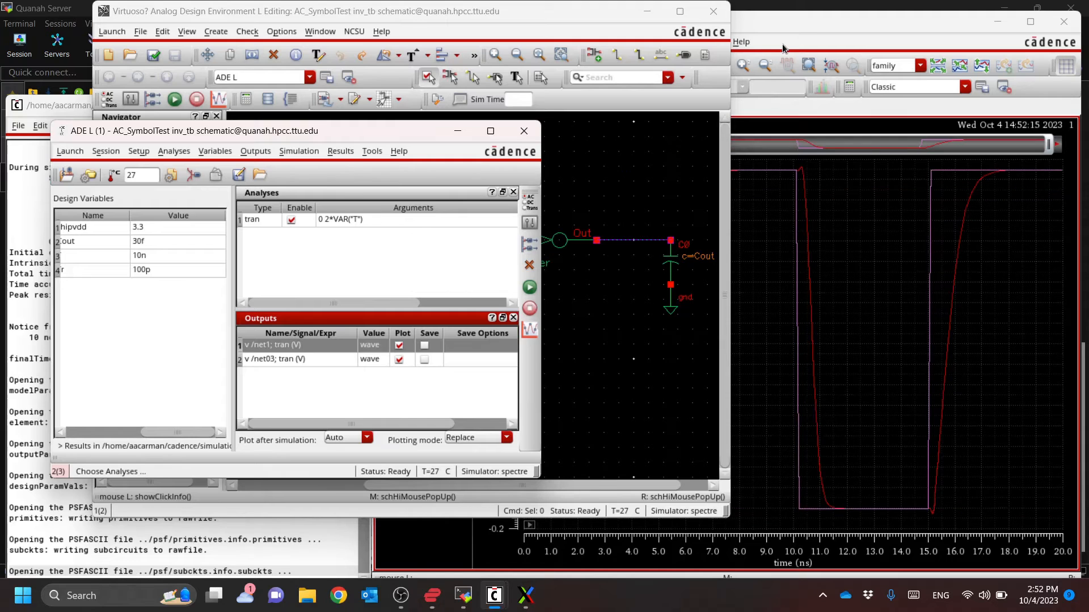
Try to add a horizontal graph marker at Y position VAR("chipvdd")/2 to the net1 and net03 plot
{"action": "left_click", "coordinate": [808, 26]}
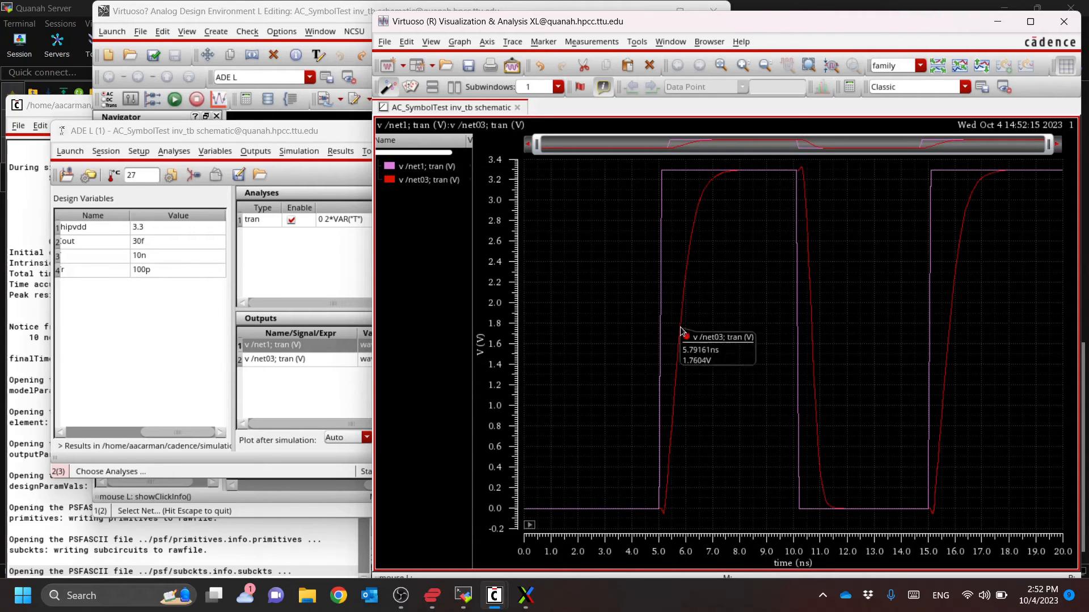
{"action": "right_click", "coordinate": [614, 326]}
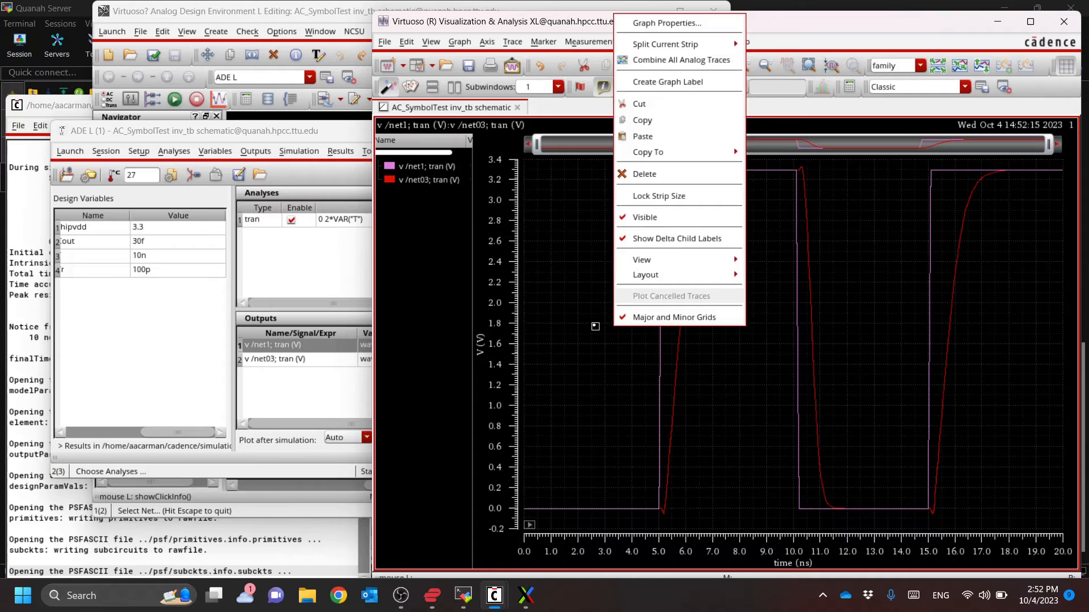
{"action": "left_click", "coordinate": [597, 324]}
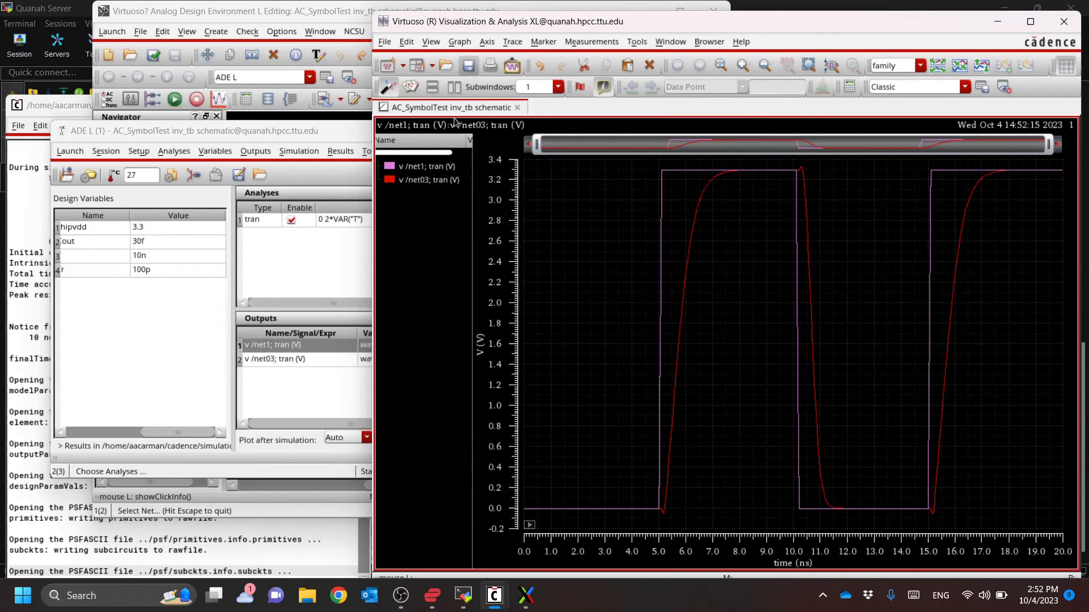
{"action": "left_click", "coordinate": [543, 42]}
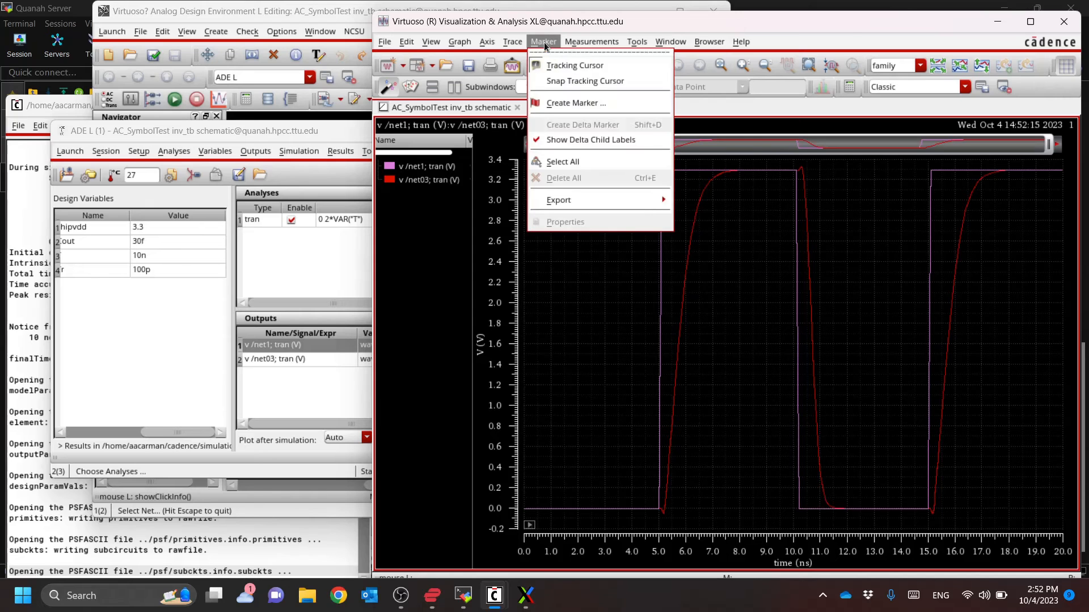
{"action": "left_click", "coordinate": [563, 103]}
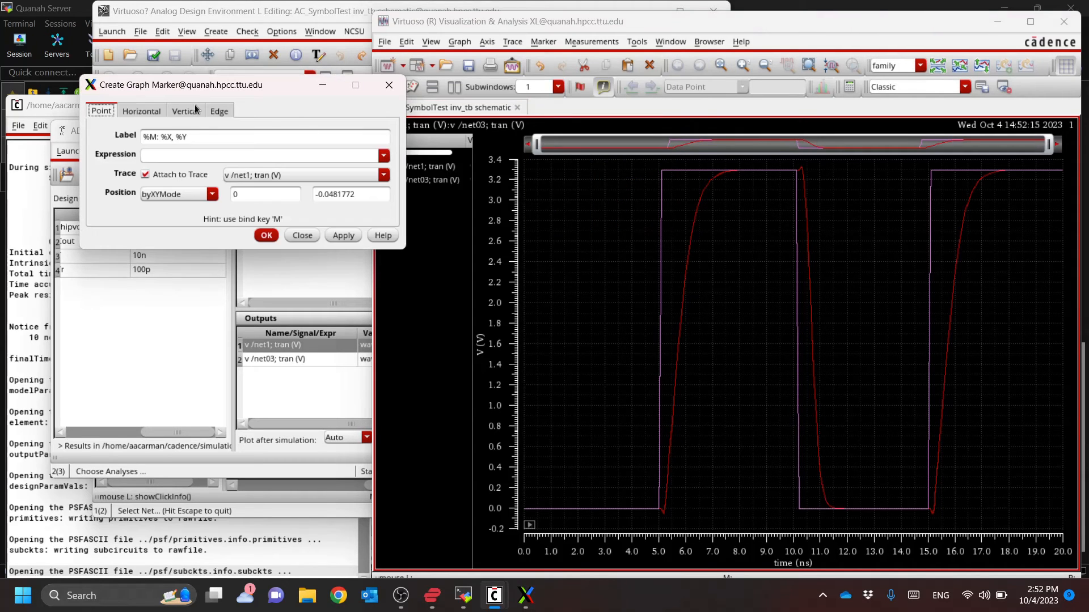
{"action": "left_click", "coordinate": [148, 113]}
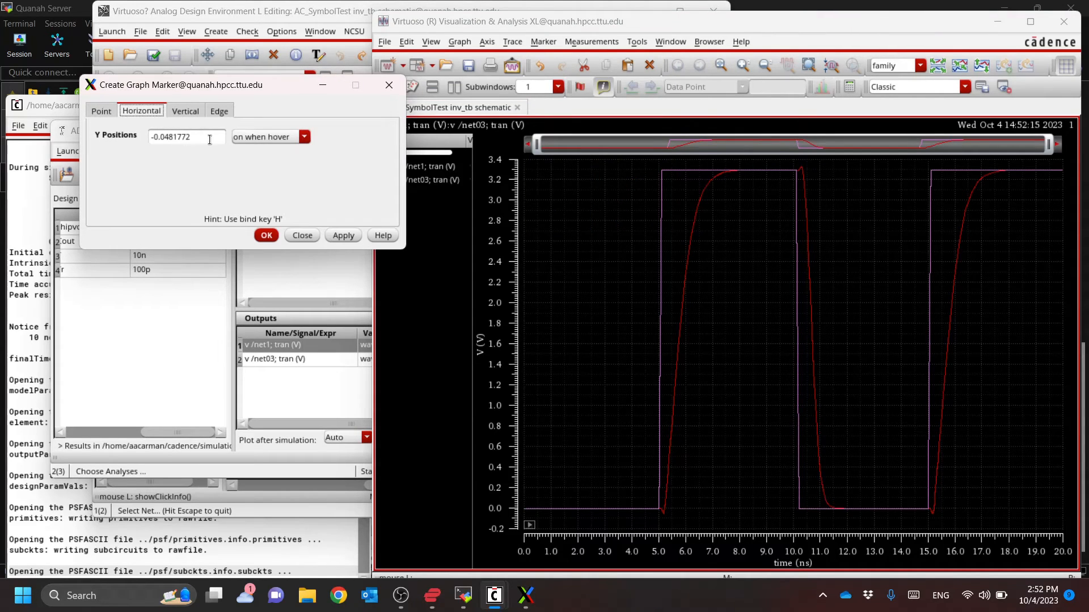
{"action": "left_click_drag", "start_coordinate": [209, 138], "coordinate": [127, 145]}
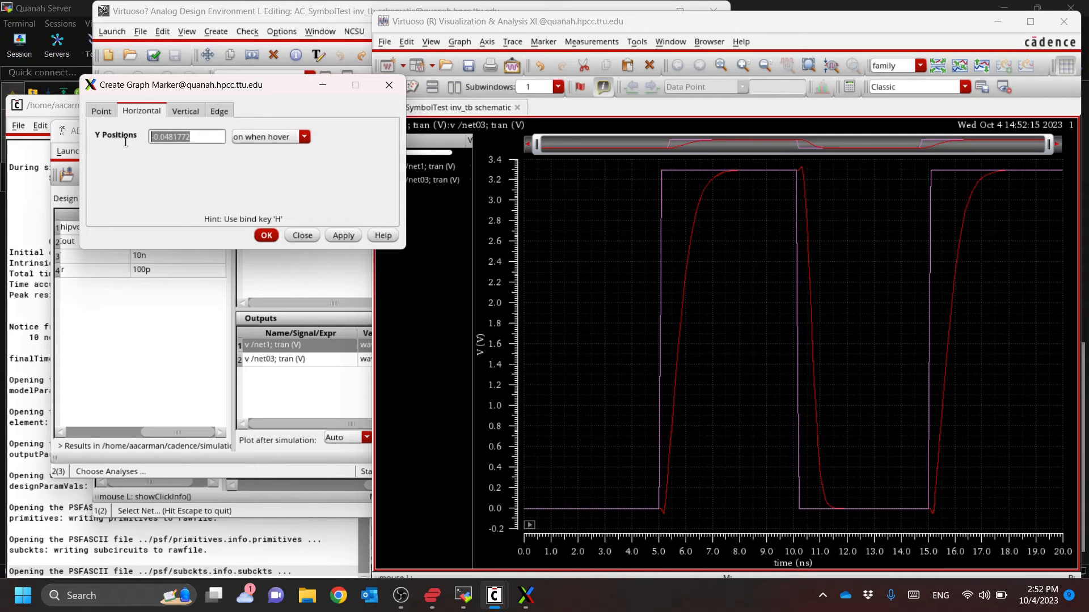
{"action": "type", "text": "VAR(\"chipvdd"}
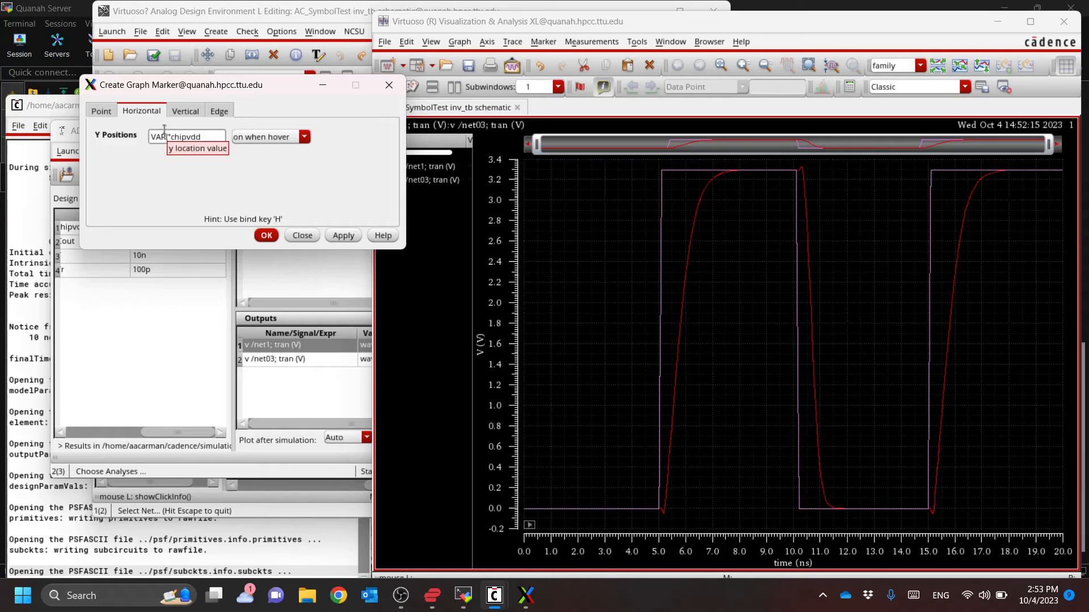
{"action": "type", "text": "\")/2"}
{"action": "left_click", "coordinate": [347, 241]}
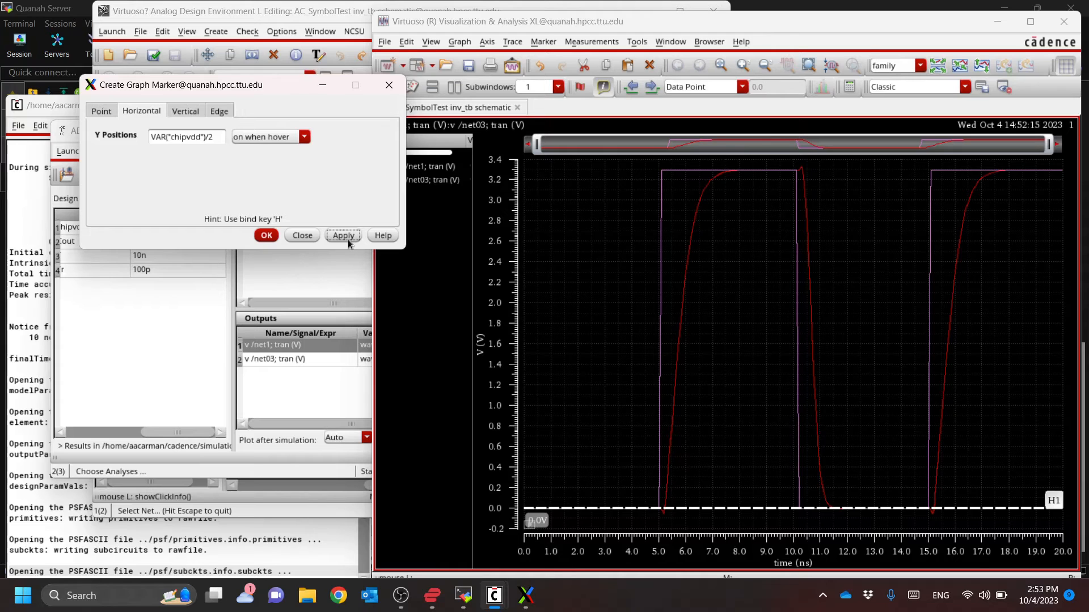
{"action": "left_click", "coordinate": [266, 235]}
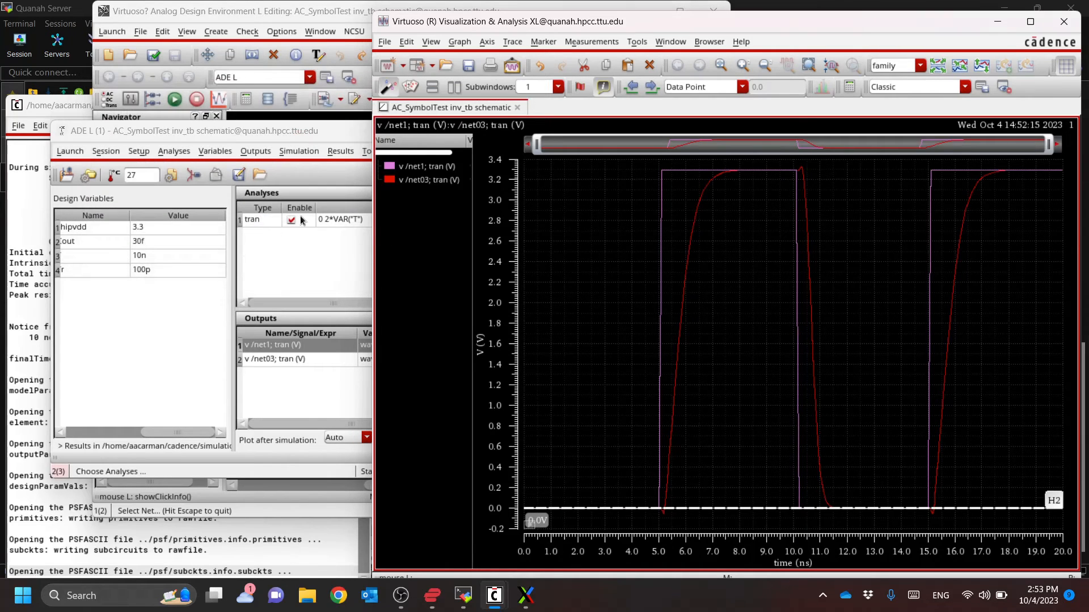
Rerun the transient simulation to refresh the net1 and net03 plot, keeping the ADE L session open
{"action": "left_click", "coordinate": [311, 136]}
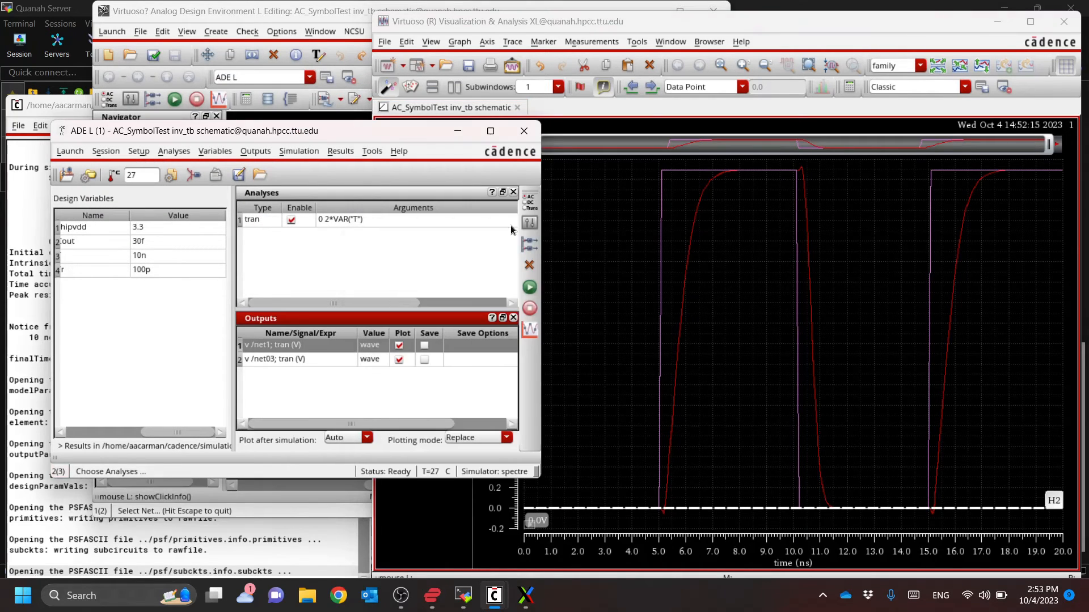
{"action": "left_click", "coordinate": [530, 288]}
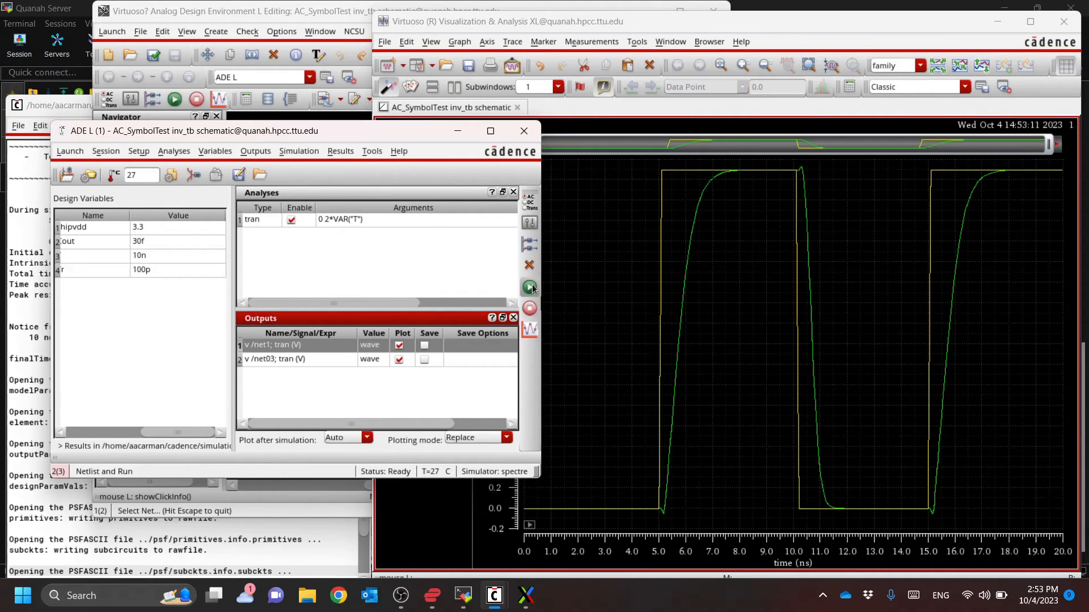
{"action": "left_click", "coordinate": [524, 131]}
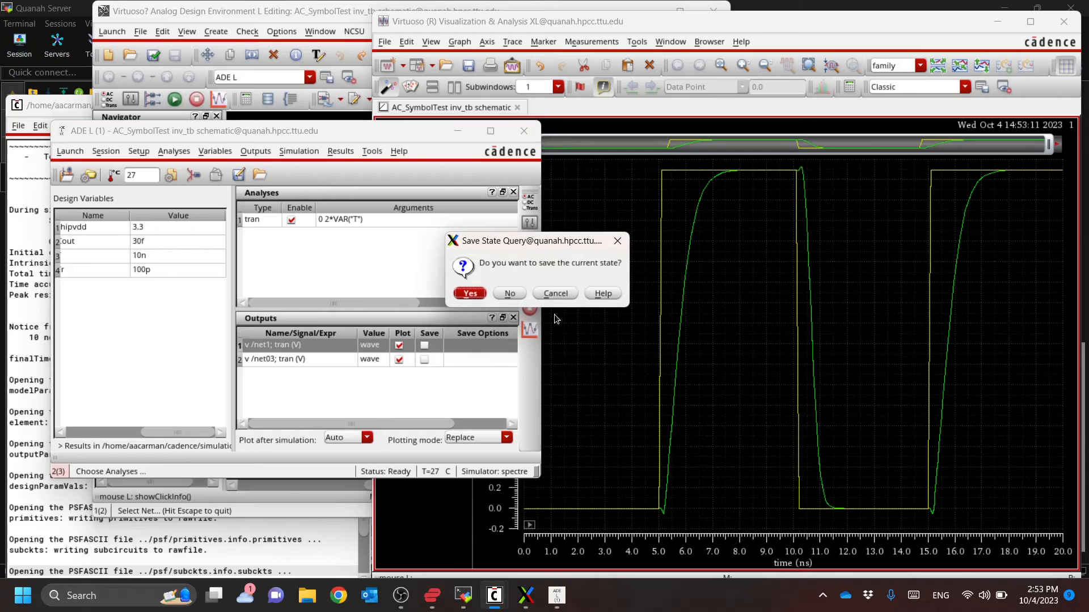
{"action": "left_click", "coordinate": [555, 293]}
Create horizontal graph markers on the refreshed plot, entering chipvdd/2 as the Y position
{"action": "left_click", "coordinate": [543, 41]}
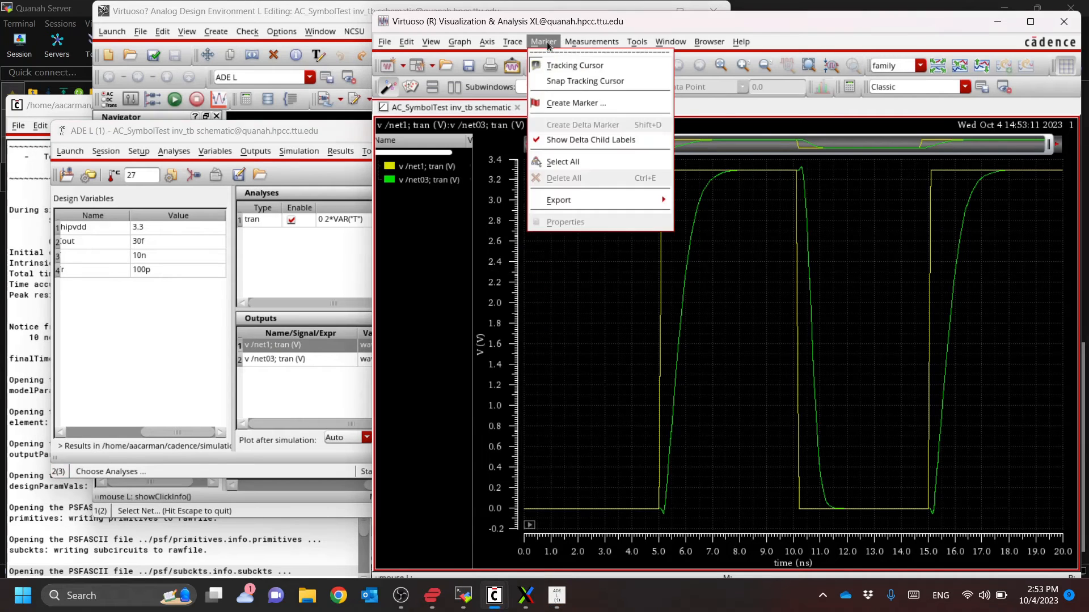
{"action": "left_click", "coordinate": [564, 103]}
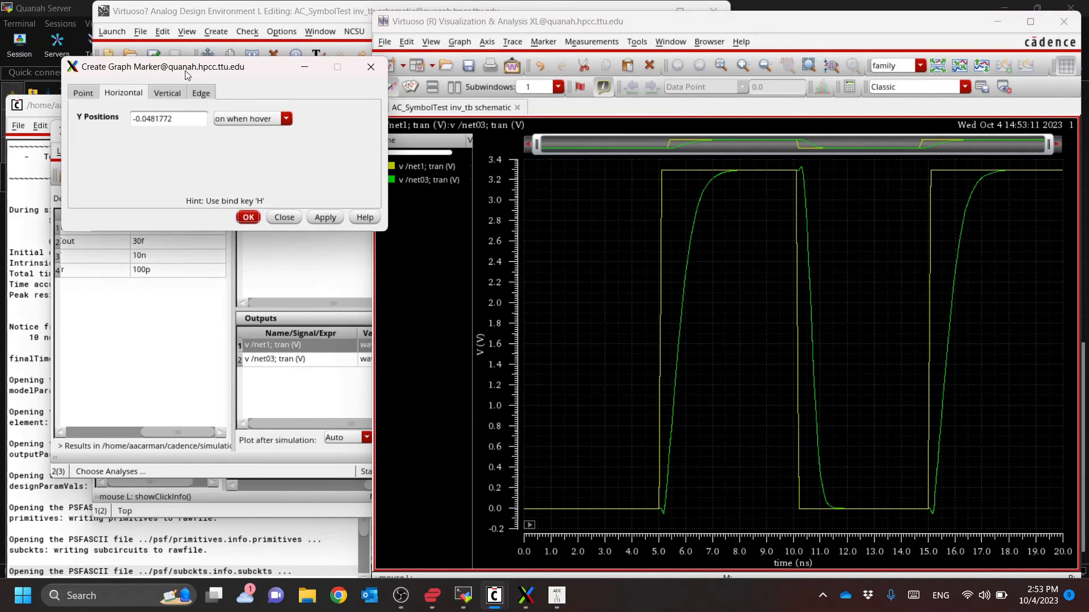
{"action": "left_click_drag", "start_coordinate": [181, 119], "coordinate": [93, 117]}
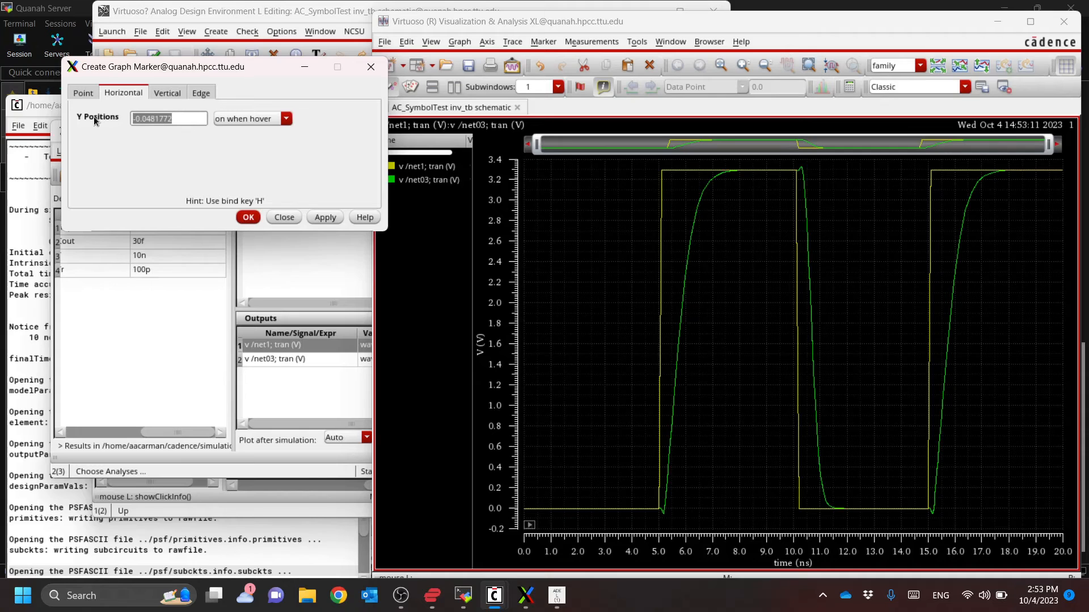
{"action": "type", "text": "chipvdd/2"}
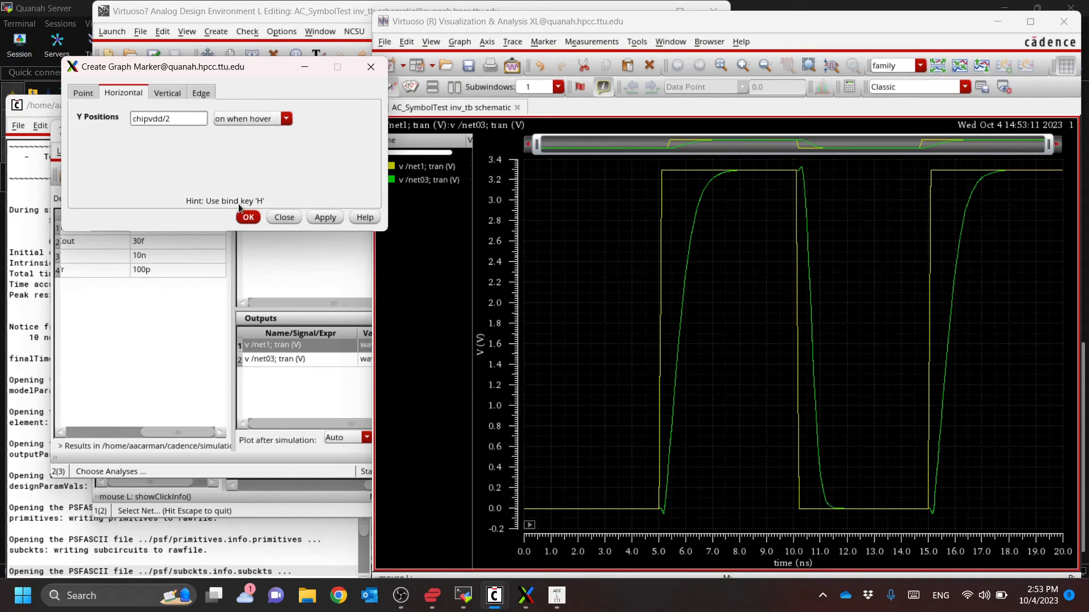
{"action": "left_click", "coordinate": [324, 218]}
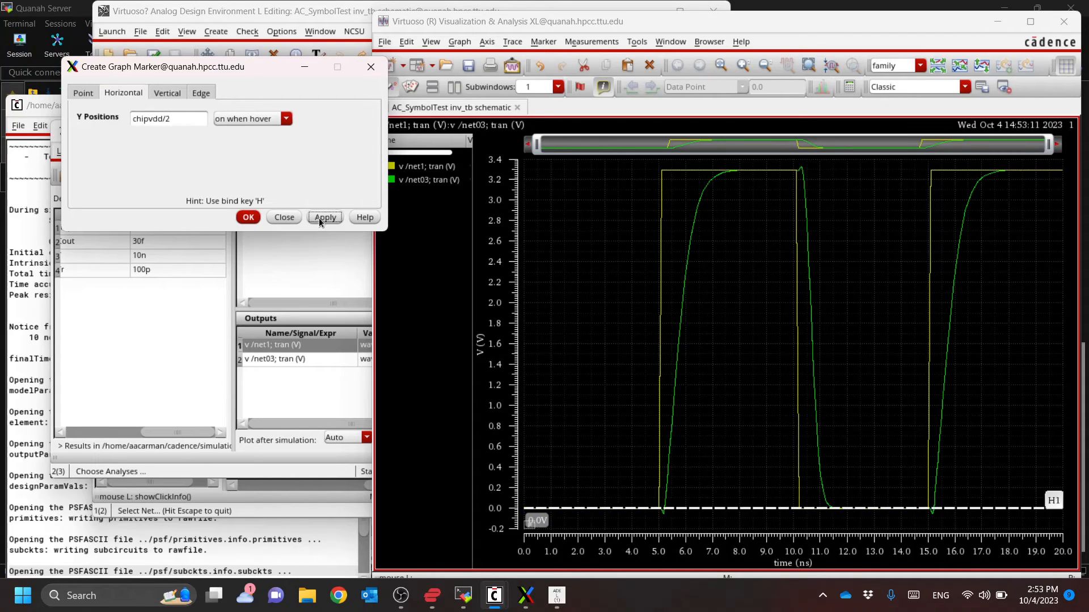
{"action": "left_click", "coordinate": [252, 219]}
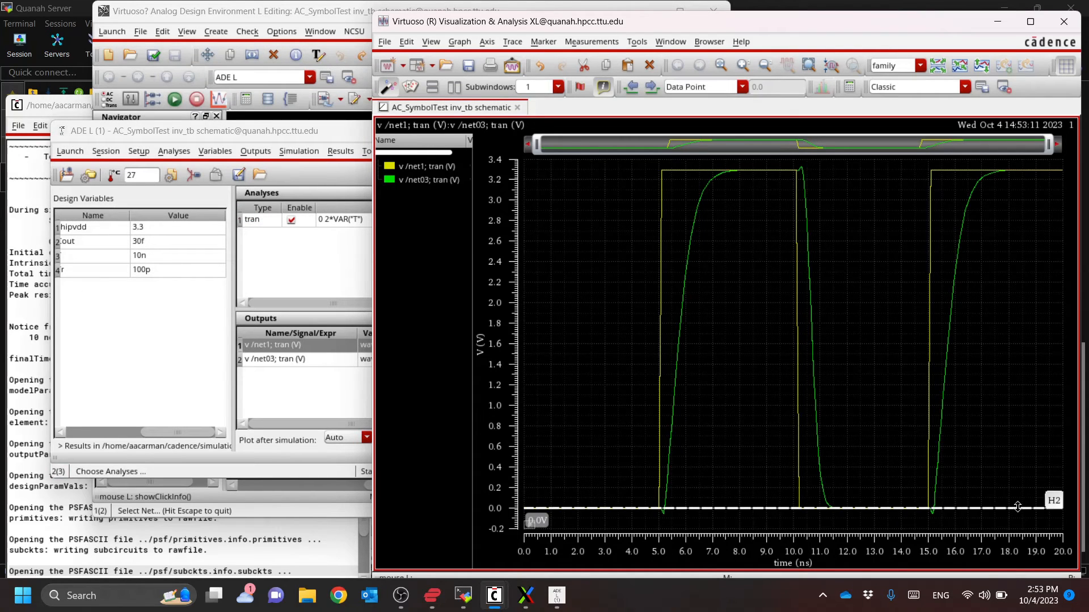
Set the Y position of the most recent horizontal marker to 1.65 V in its properties
{"action": "double_click", "coordinate": [1017, 507]}
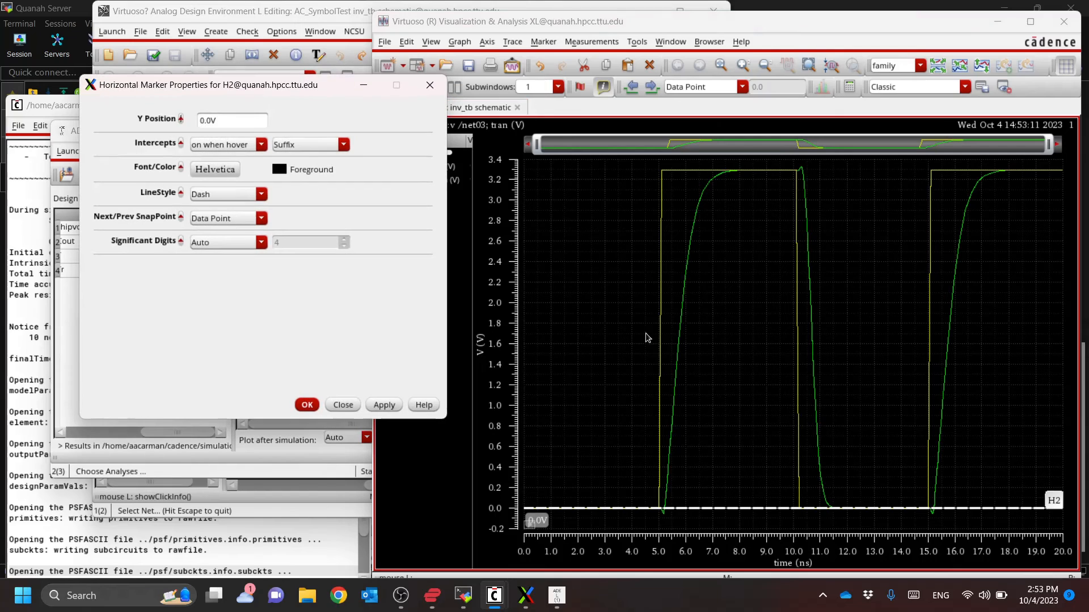
{"action": "double_click", "coordinate": [238, 120]}
{"action": "type", "text": "1.65"}
{"action": "key", "text": "Return"}
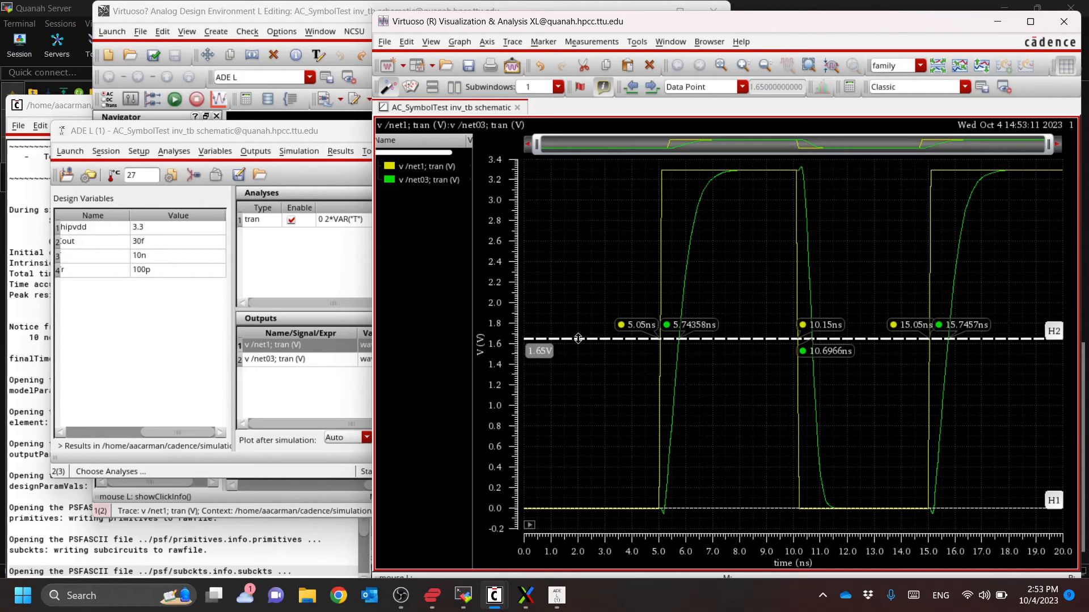
Descend into the second inverter's schematic view in the inv_tb testbench, opened for editing in the current tab
{"action": "left_click", "coordinate": [347, 15]}
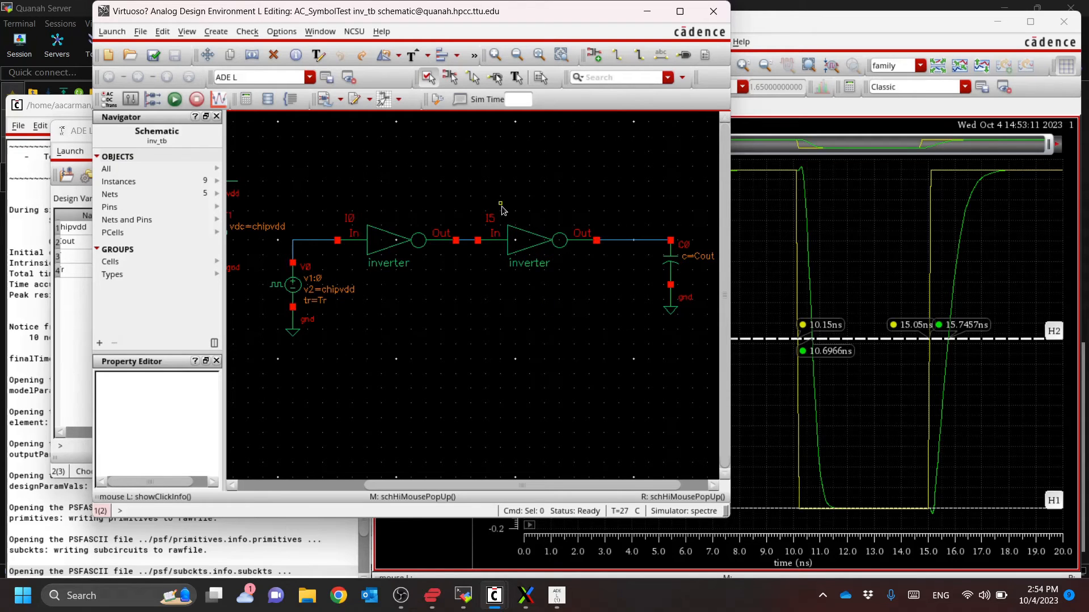
{"action": "left_click", "coordinate": [528, 246]}
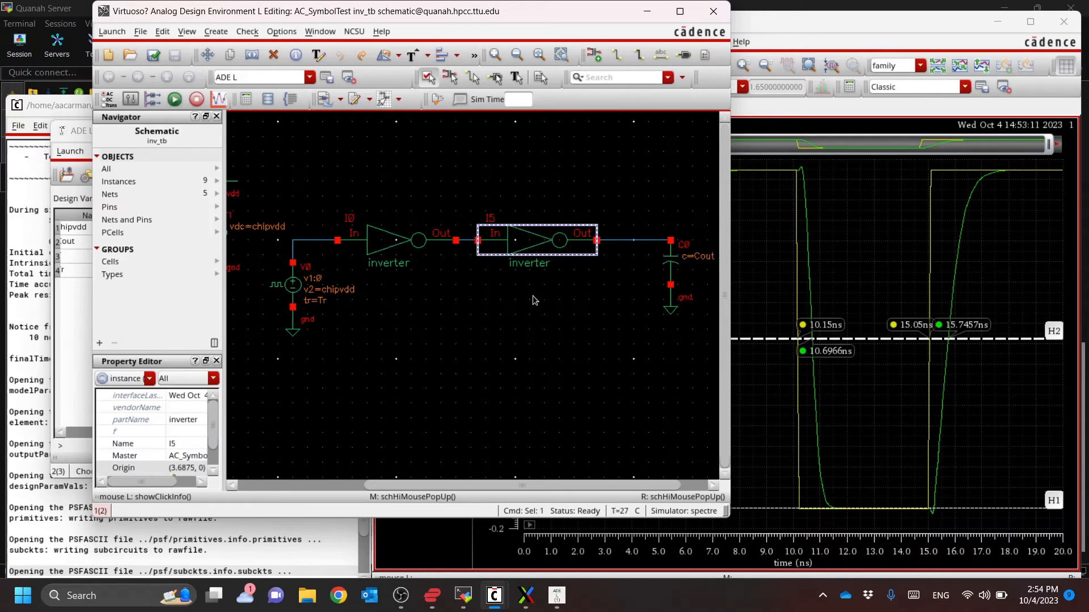
{"action": "key", "text": "e"}
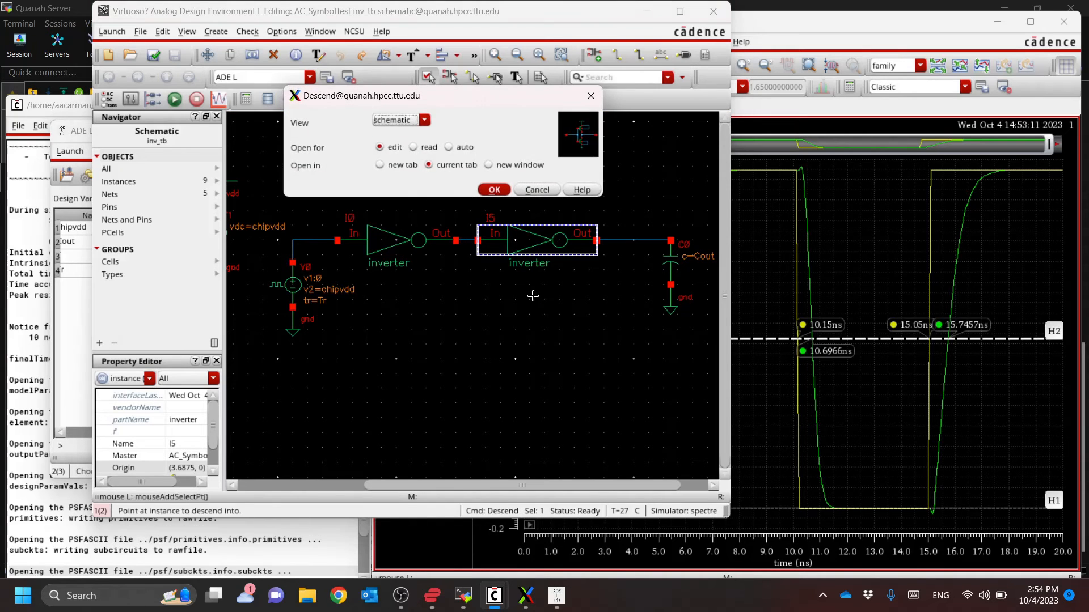
{"action": "key", "text": "Return"}
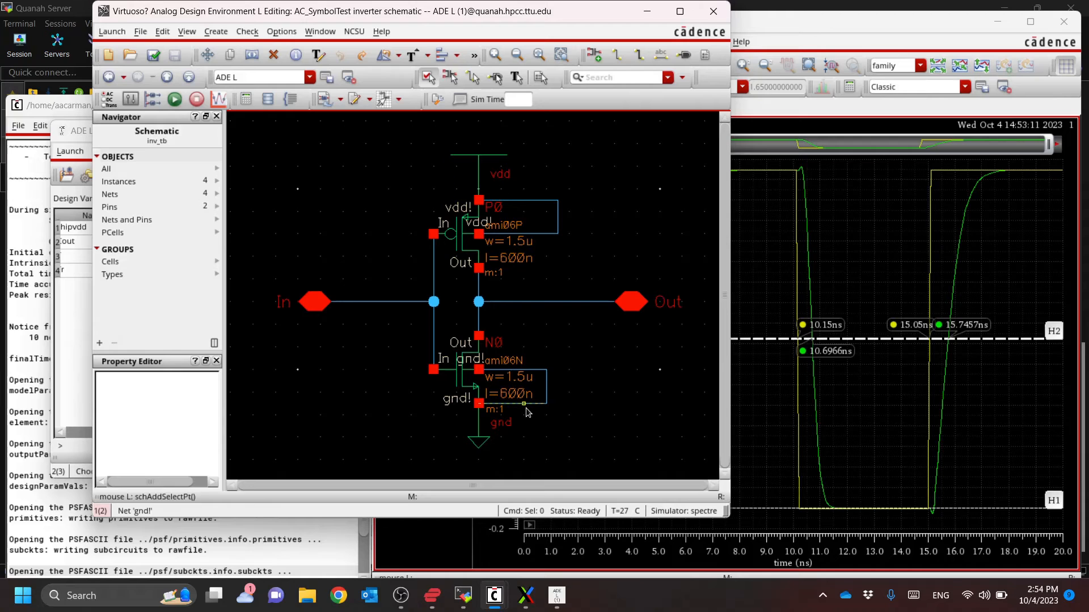
Set the width of the inverter's PMOS transistor to 1.5u*m
{"action": "left_click", "coordinate": [466, 235]}
{"action": "key", "text": "q"}
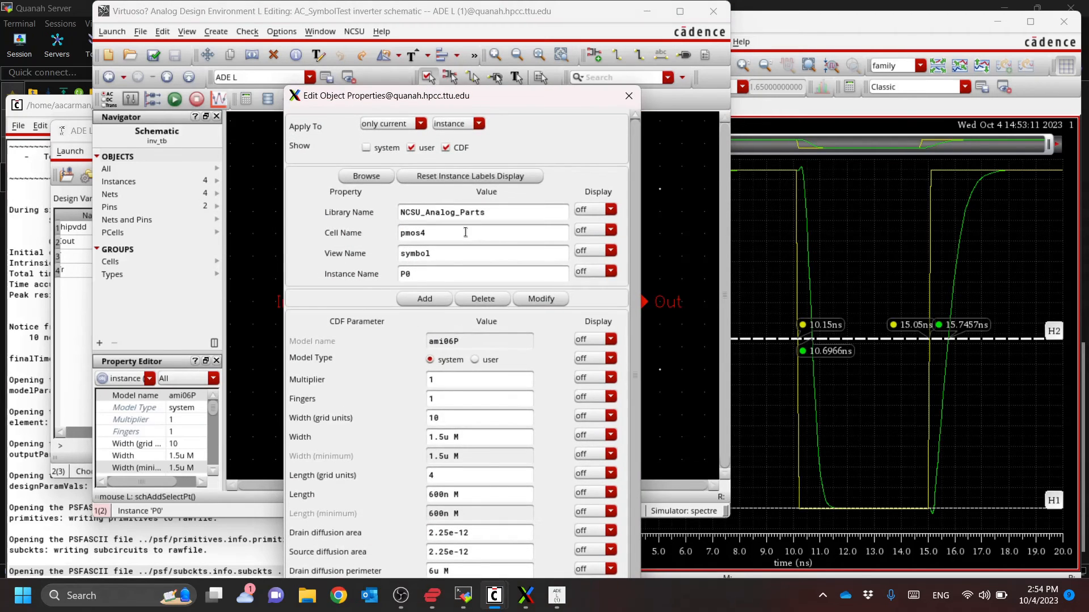
{"action": "left_click", "coordinate": [448, 437]}
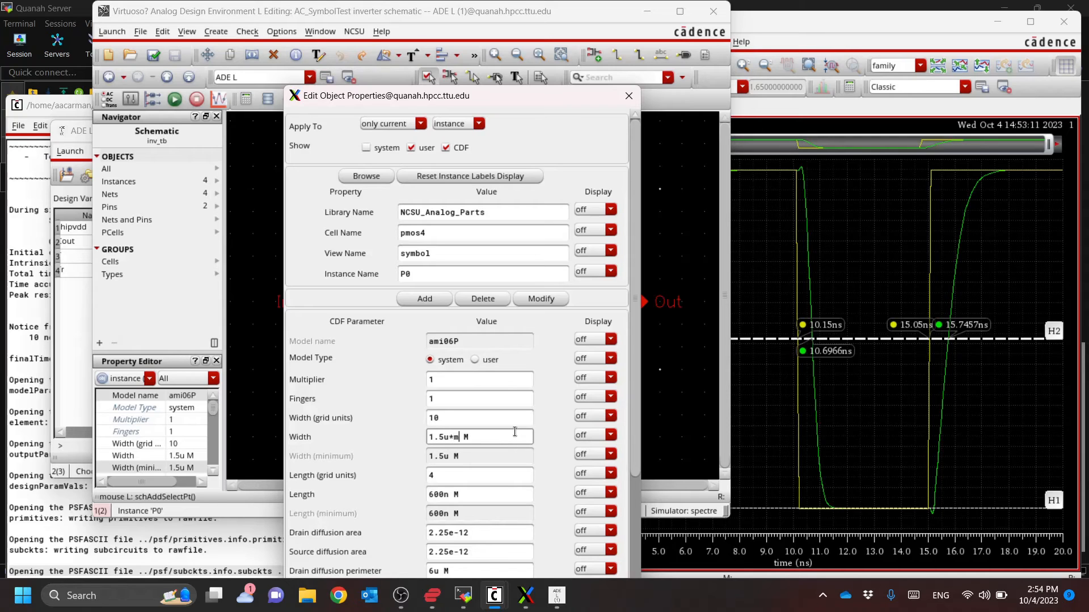
{"action": "key", "text": "Return"}
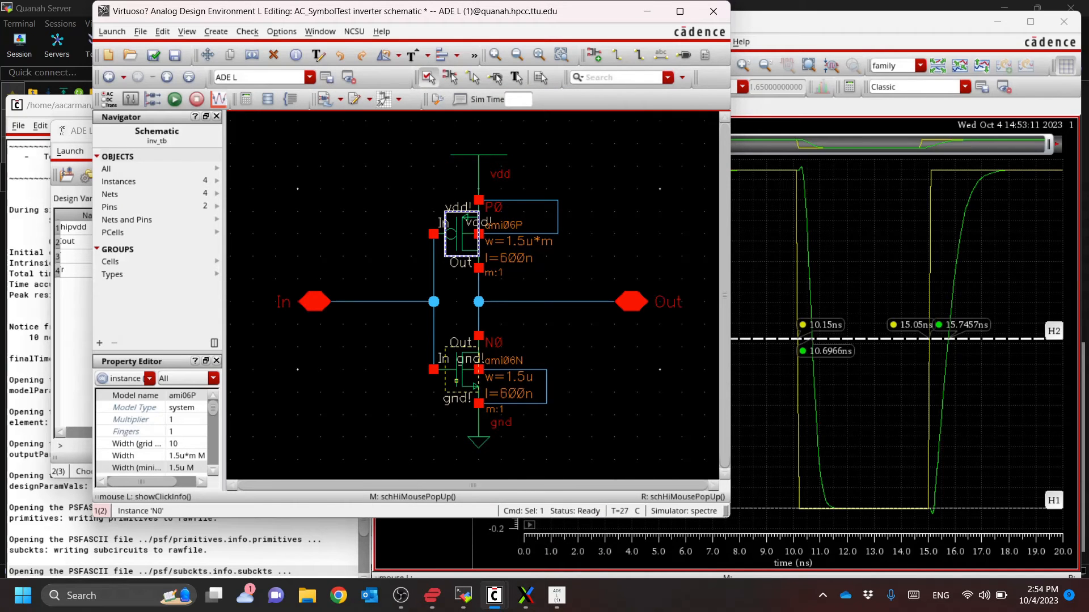
Set the width of the inverter's NMOS transistor to 1.5u*m
{"action": "left_click", "coordinate": [460, 378]}
{"action": "key", "text": "q"}
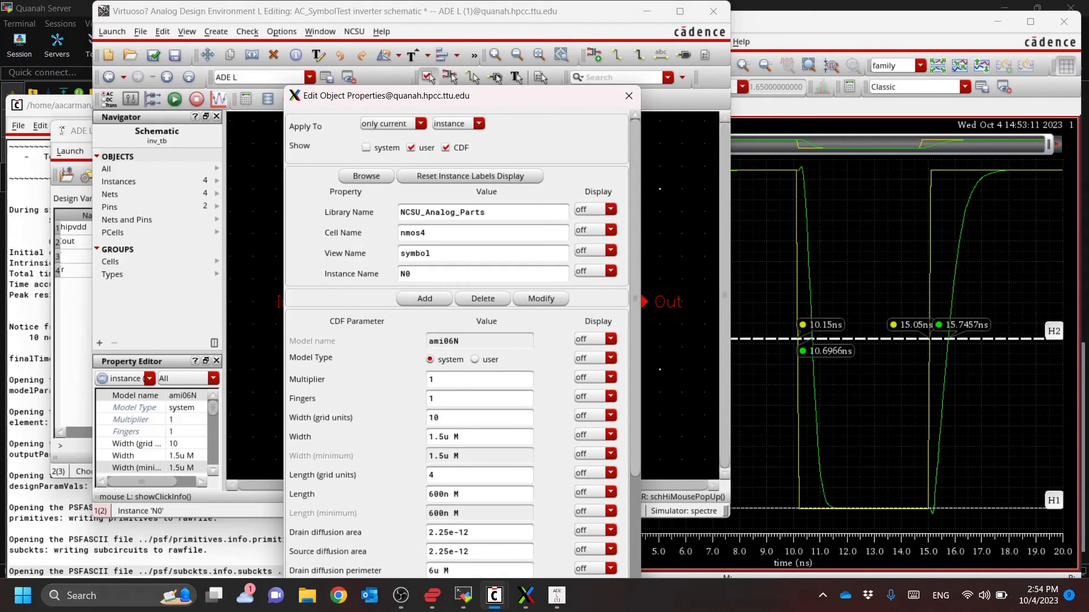
{"action": "left_click", "coordinate": [449, 436]}
{"action": "type", "text": "*m"}
{"action": "key", "text": "Return"}
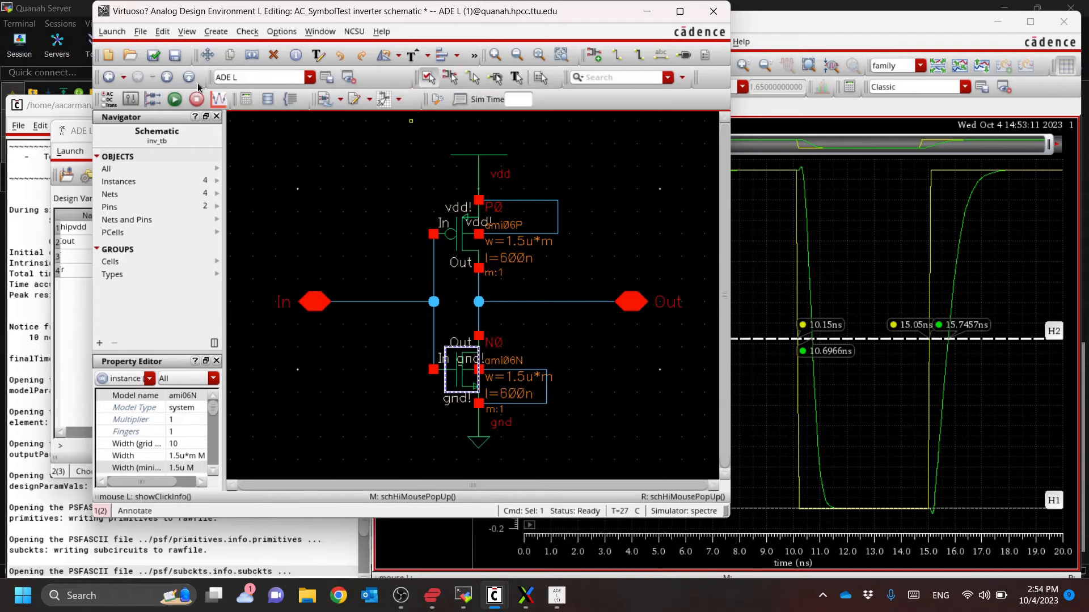
Check and save the inverter schematic, return to the inv_tb testbench, and check and save it too
{"action": "left_click", "coordinate": [153, 56]}
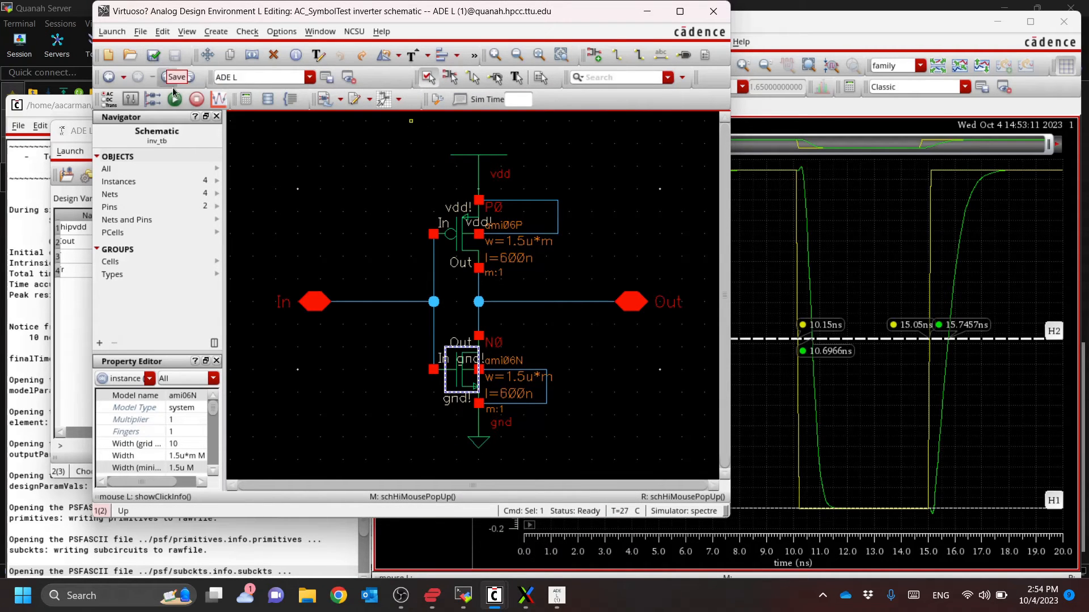
{"action": "left_click", "coordinate": [190, 77]}
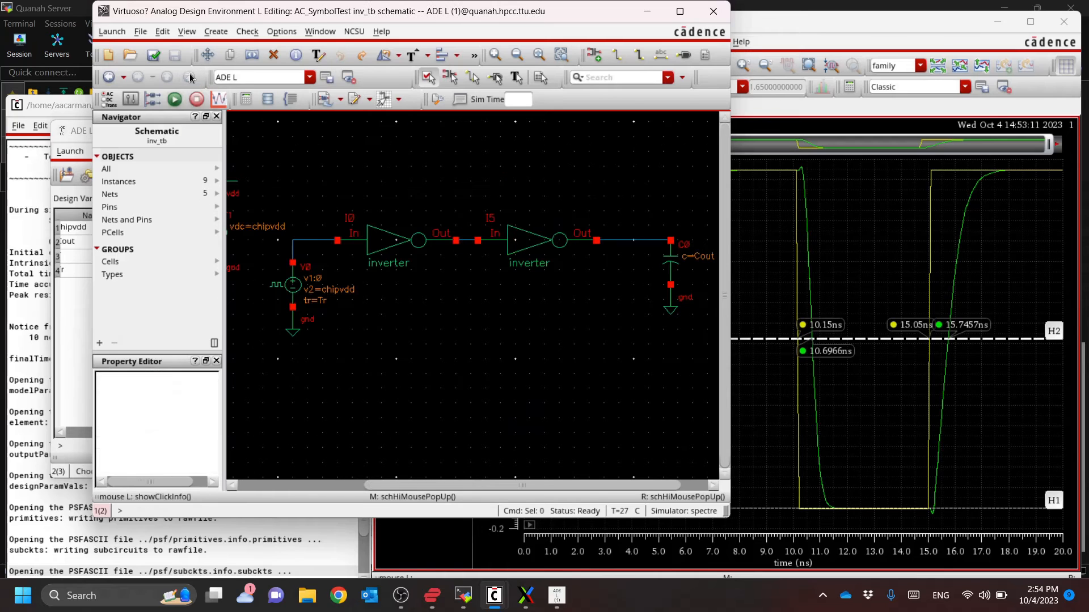
{"action": "left_click", "coordinate": [155, 56]}
Copy the design variables from the cellview into the ADE L setup and set m to 4
{"action": "left_click", "coordinate": [73, 130]}
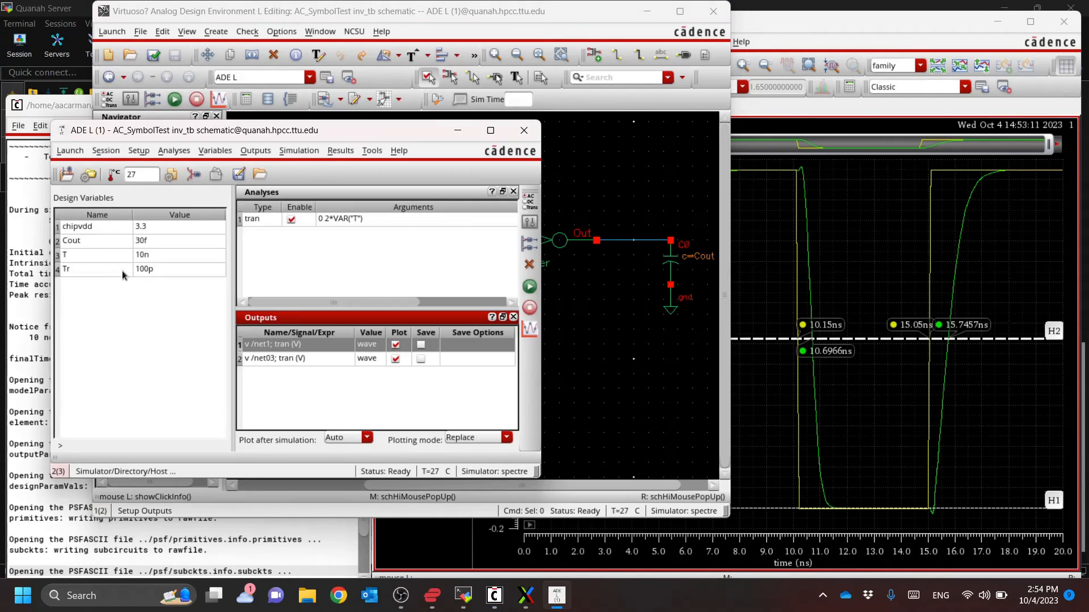
{"action": "double_click", "coordinate": [101, 310]}
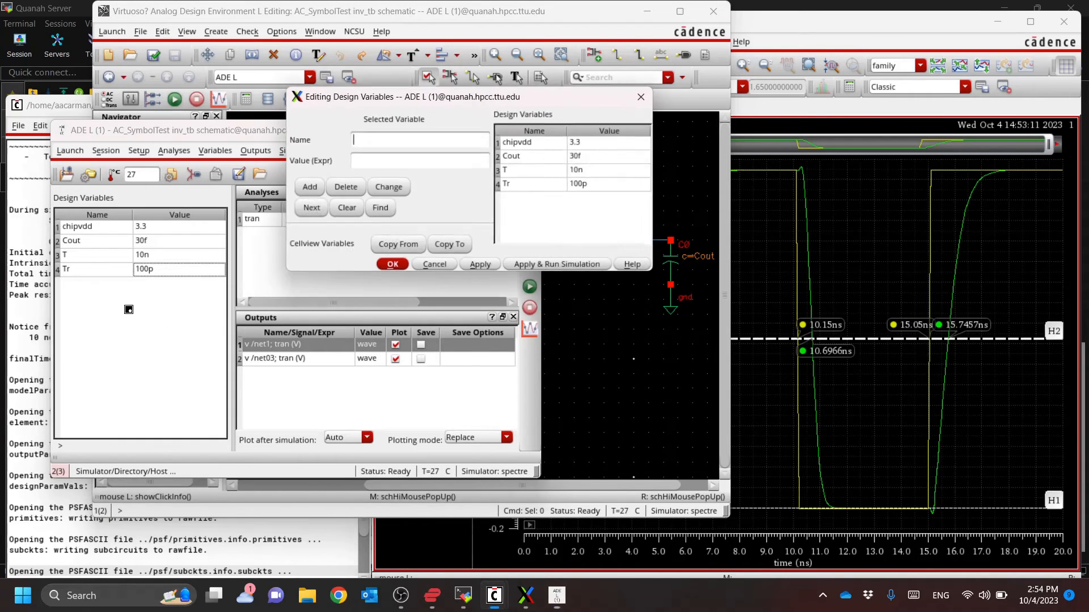
{"action": "left_click", "coordinate": [447, 267]}
{"action": "right_click", "coordinate": [84, 326]}
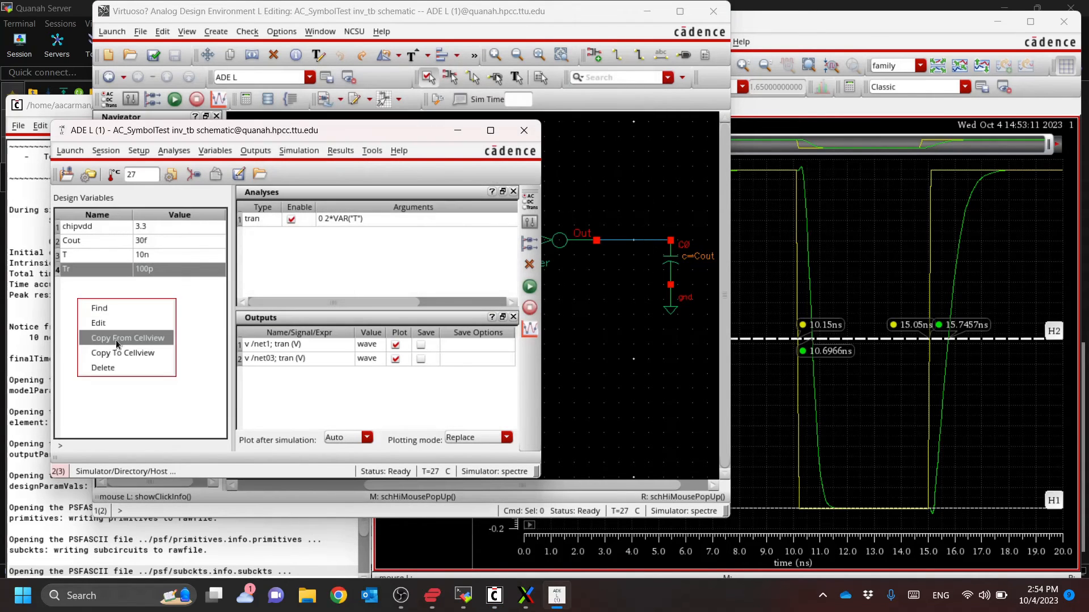
{"action": "left_click", "coordinate": [115, 341]}
{"action": "double_click", "coordinate": [162, 227]}
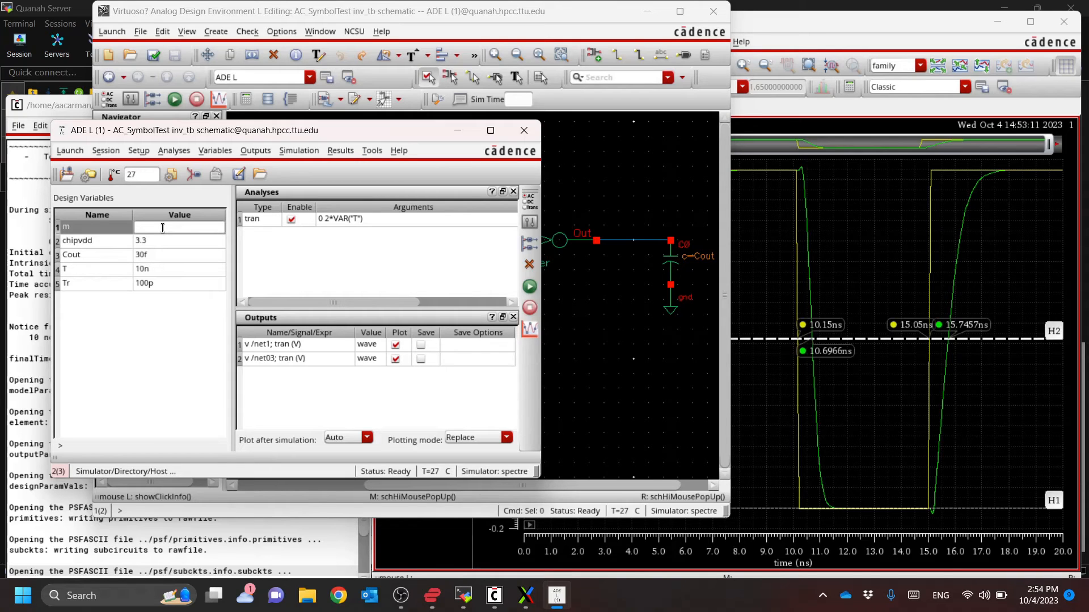
{"action": "type", "text": "4"}
{"action": "key", "text": "Return"}
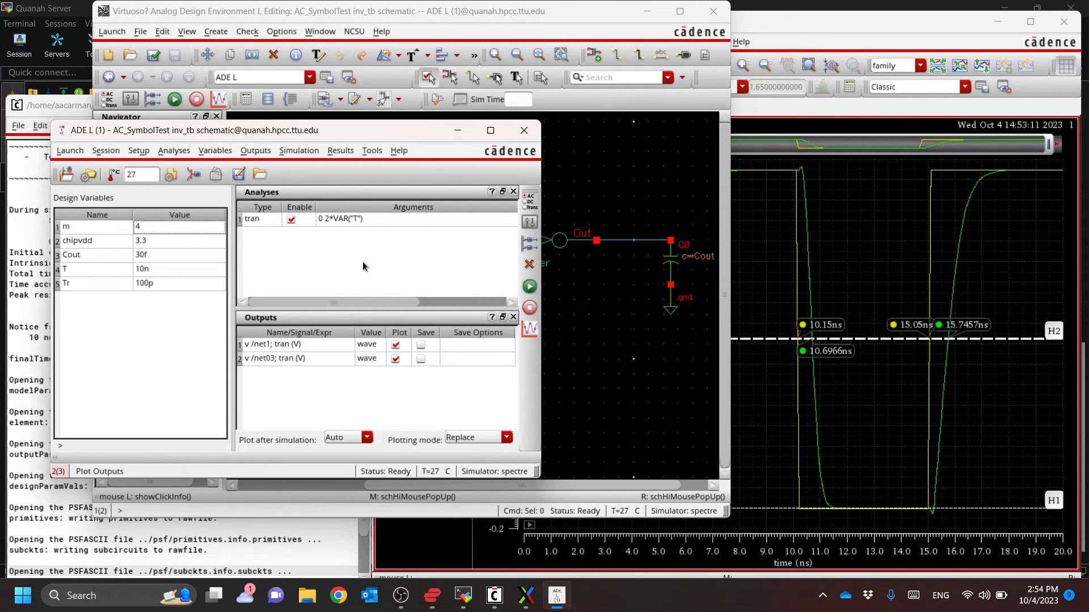
Netlist and run the transient simulation with the new m value, and return to the ADE L window
{"action": "left_click", "coordinate": [528, 291]}
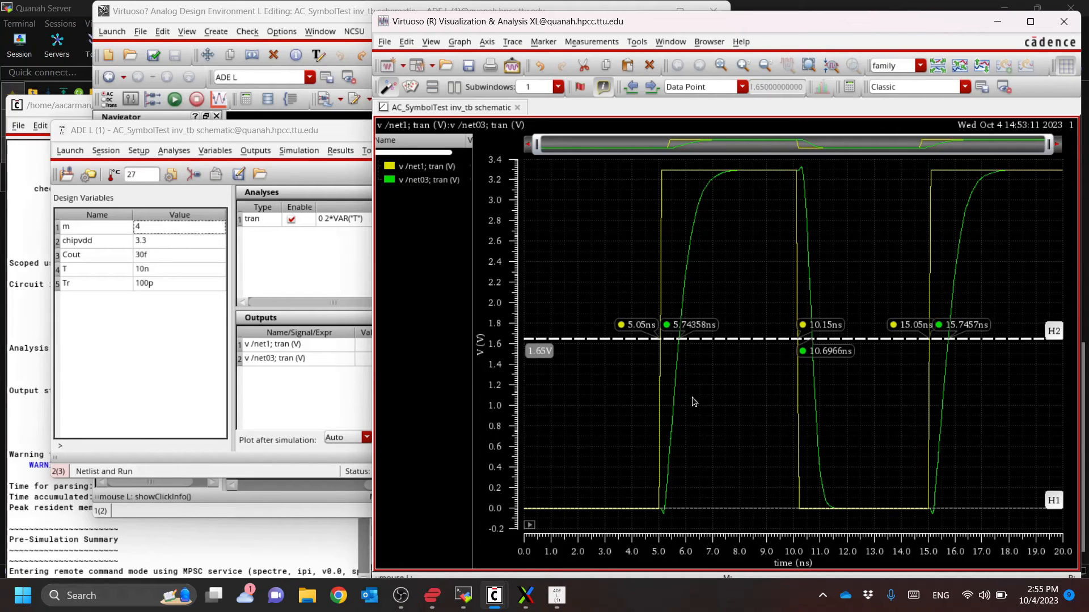
{"action": "left_click", "coordinate": [274, 476]}
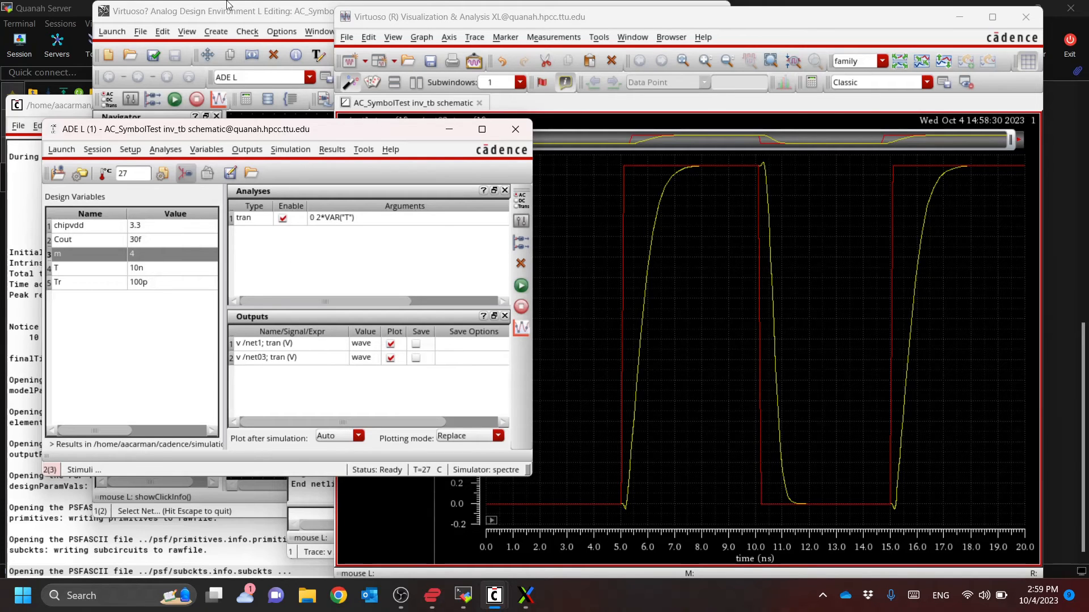
Descend into the schematic view of the first inverter in the inv_tb testbench, opened for editing in the current tab
{"action": "left_click", "coordinate": [251, 10]}
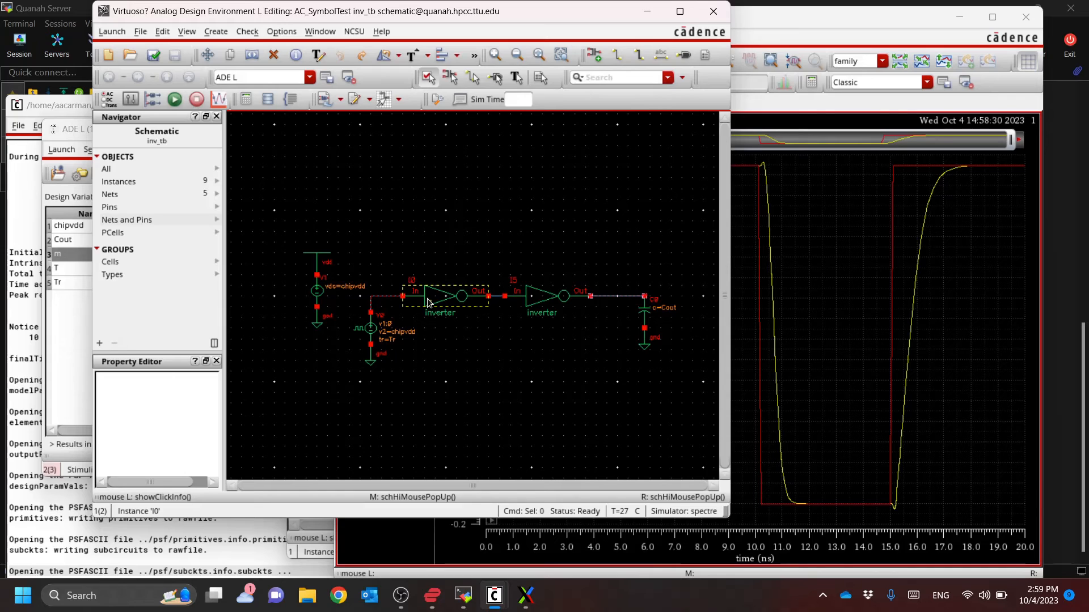
{"action": "left_click", "coordinate": [546, 270]}
{"action": "left_click", "coordinate": [543, 296]}
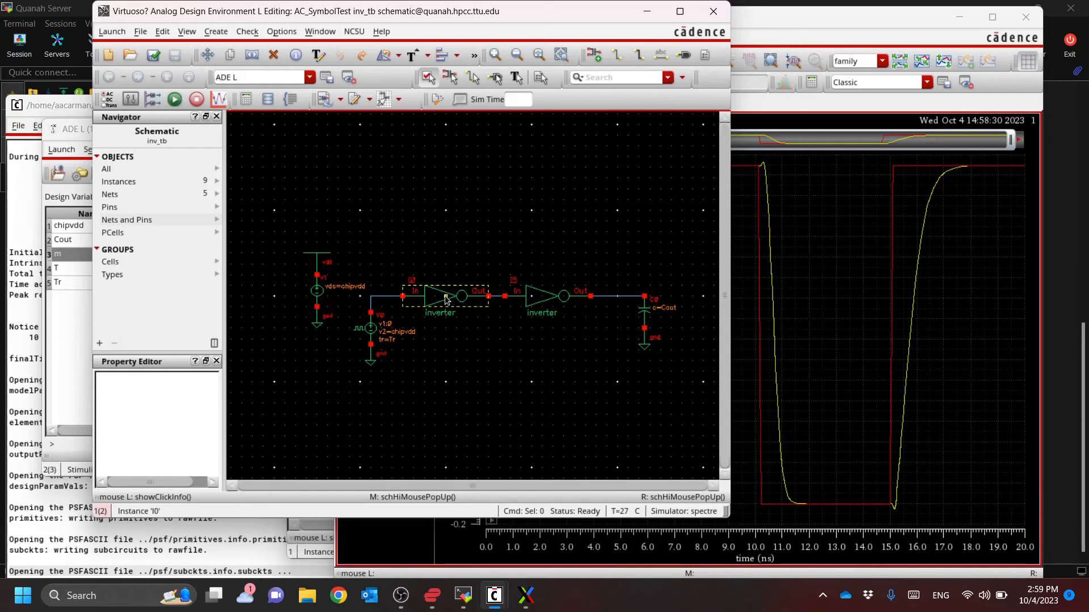
{"action": "left_click", "coordinate": [445, 296]}
{"action": "key", "text": "e"}
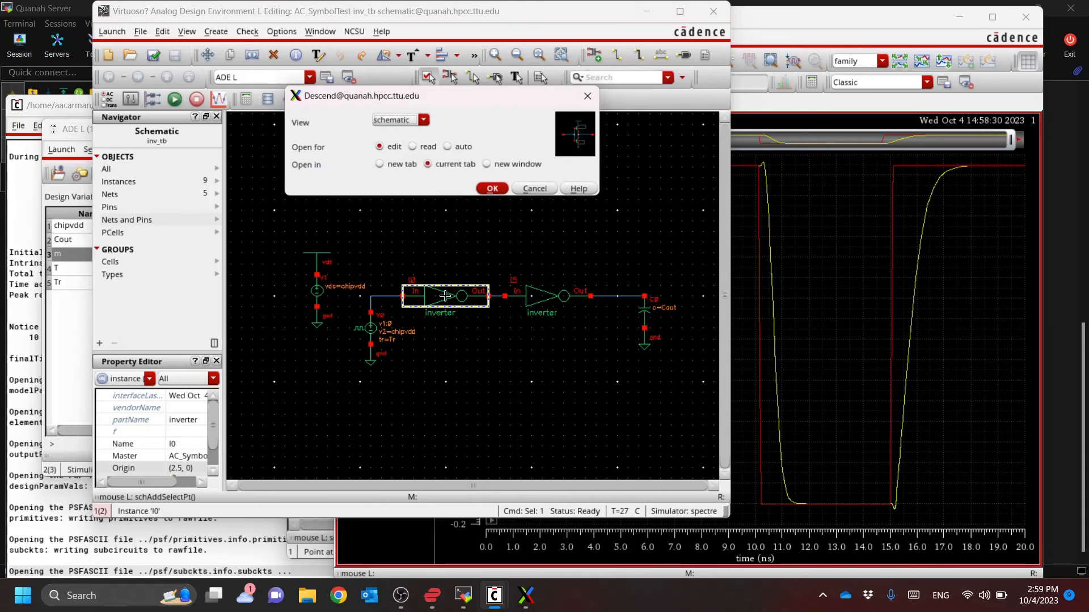
{"action": "key", "text": "Return"}
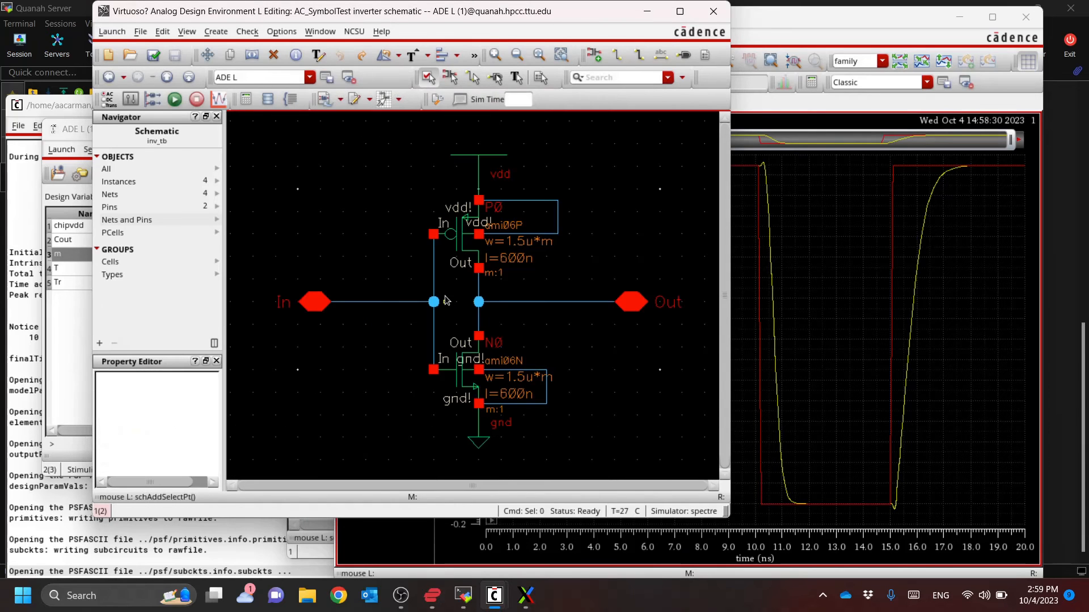
Set the width of the inverter's PMOS transistor to (1.5u*pPar("f"))
{"action": "left_click", "coordinate": [460, 241]}
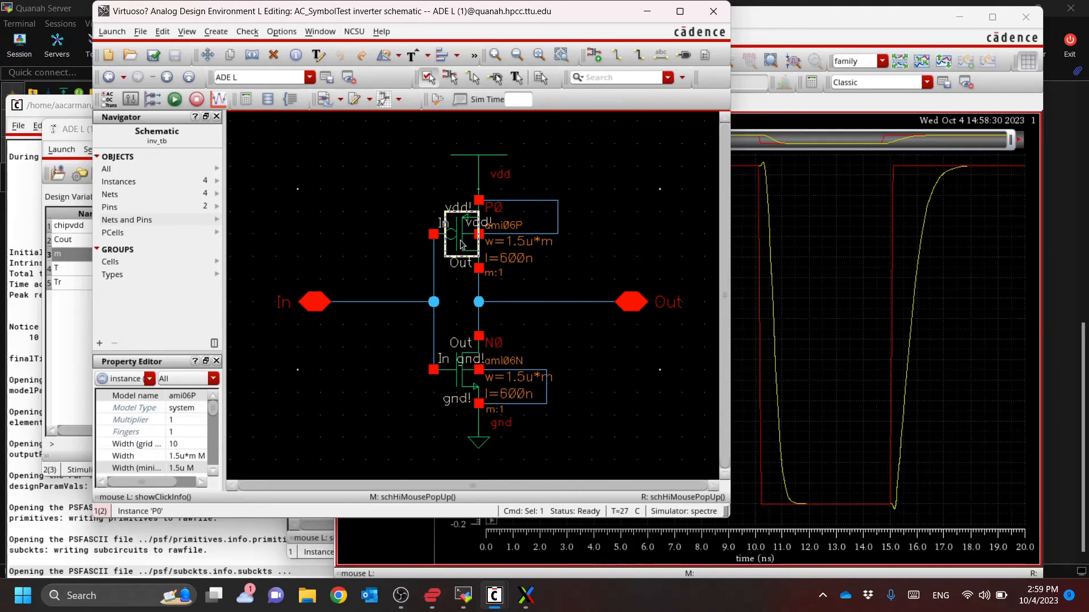
{"action": "key", "text": "q"}
{"action": "left_click_drag", "start_coordinate": [476, 437], "coordinate": [407, 437]}
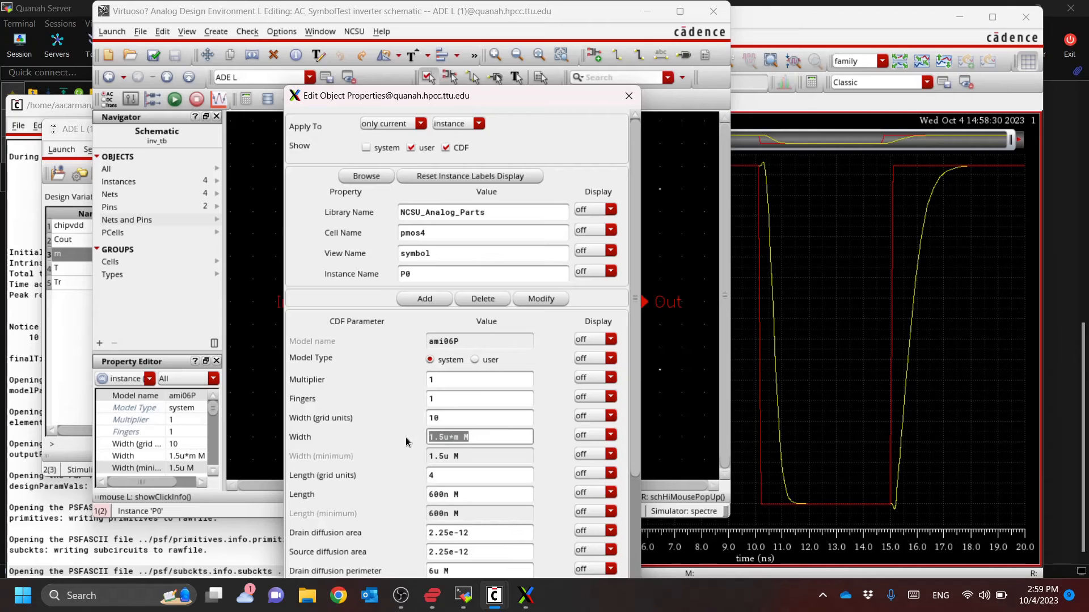
{"action": "type", "text": "(1.5u*pPar(\"f\"))"}
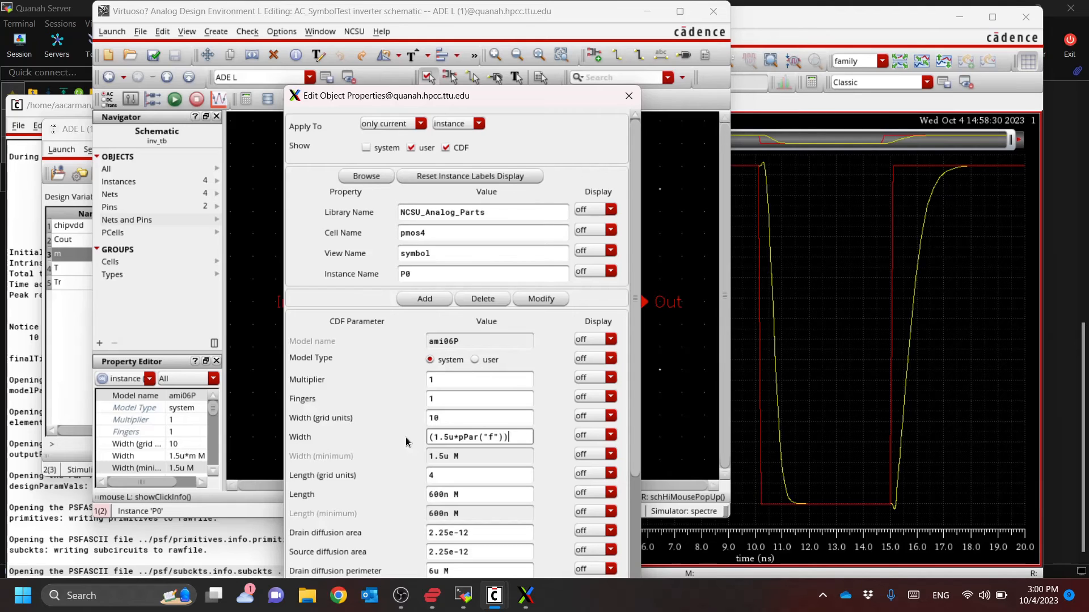
{"action": "key", "text": "Tab"}
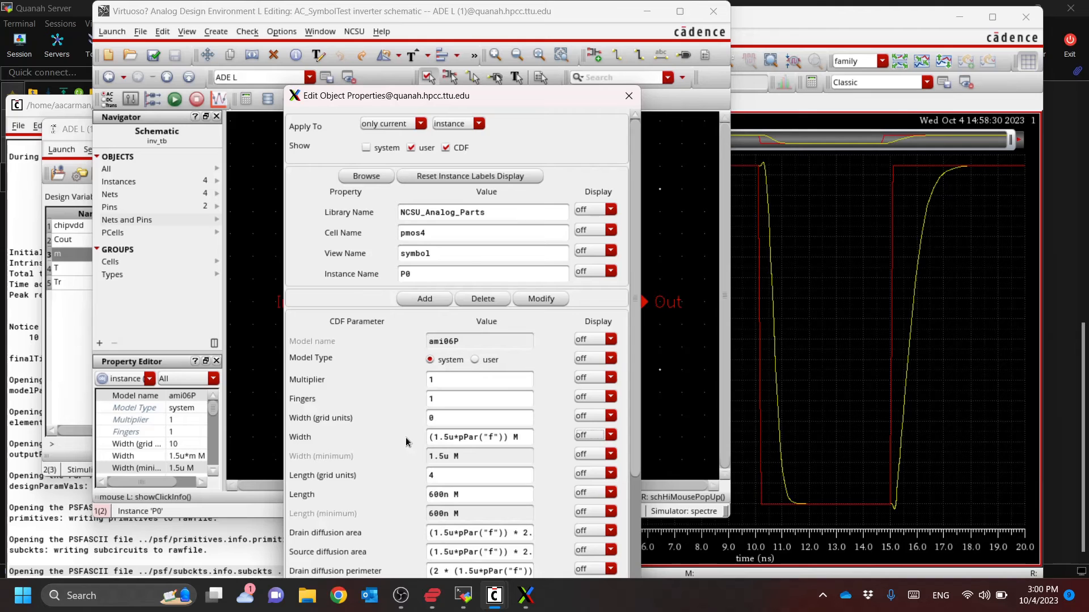
{"action": "left_click_drag", "start_coordinate": [538, 98], "coordinate": [530, 29]}
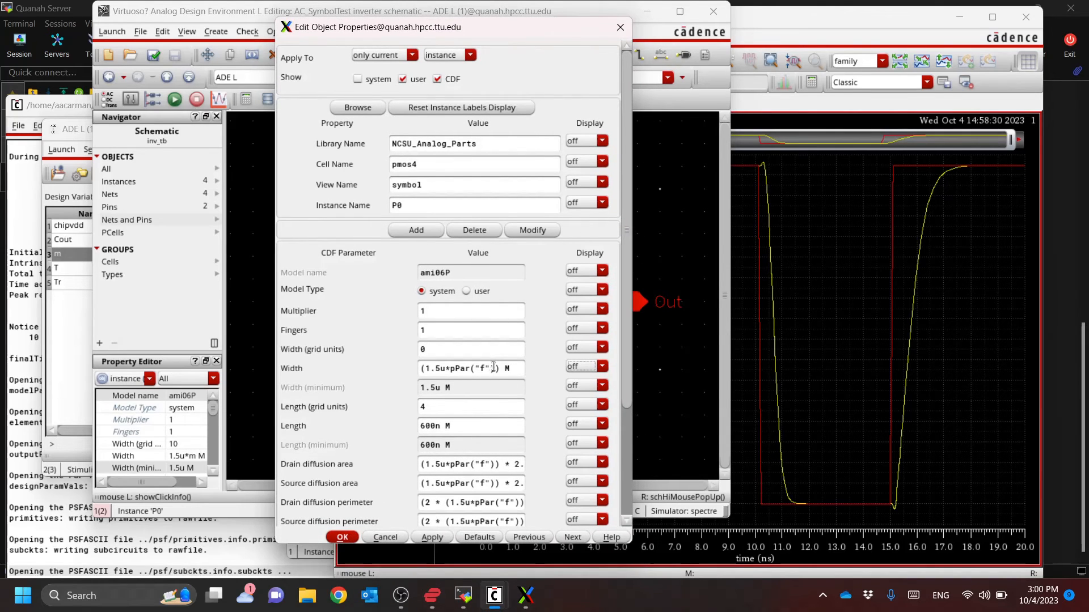
{"action": "left_click_drag", "start_coordinate": [495, 369], "coordinate": [429, 374]}
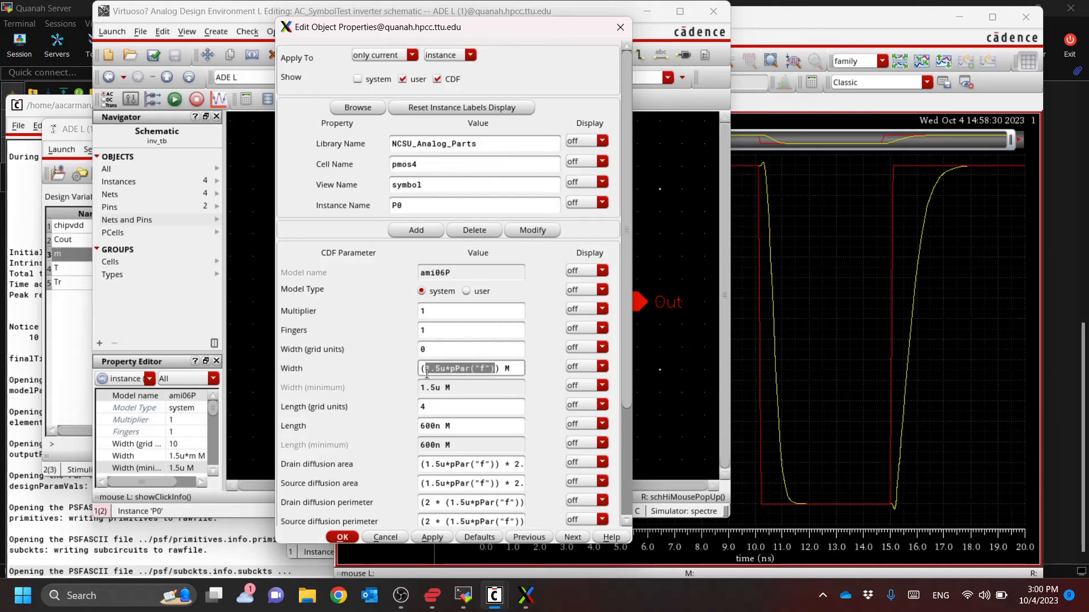
{"action": "left_click", "coordinate": [425, 370]}
{"action": "left_click", "coordinate": [344, 537]}
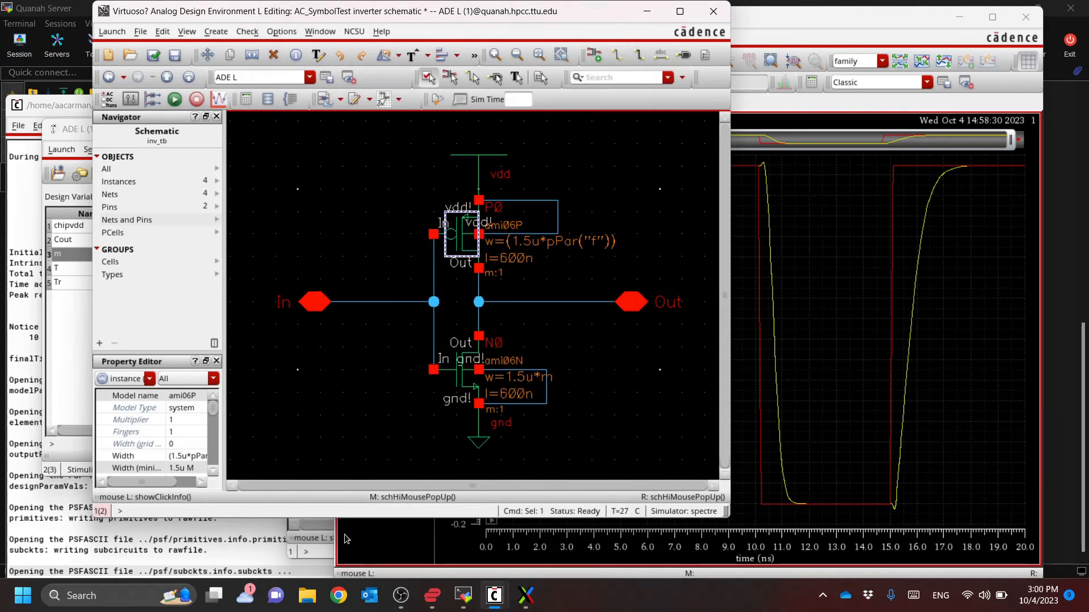
{"action": "left_click", "coordinate": [456, 374]}
{"action": "key", "text": "q"}
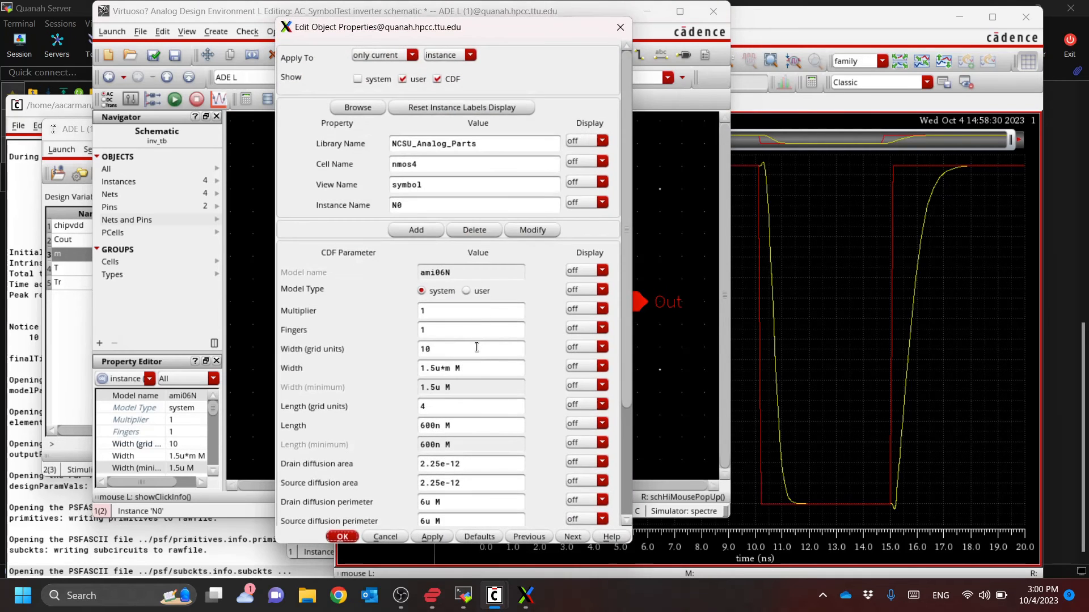
{"action": "key", "text": "Escape"}
Copy the PMOS transistor's width expression (1.5u*pPar("f")) into the width of the inverter's NMOS transistor
{"action": "left_click", "coordinate": [471, 236]}
{"action": "key", "text": "q"}
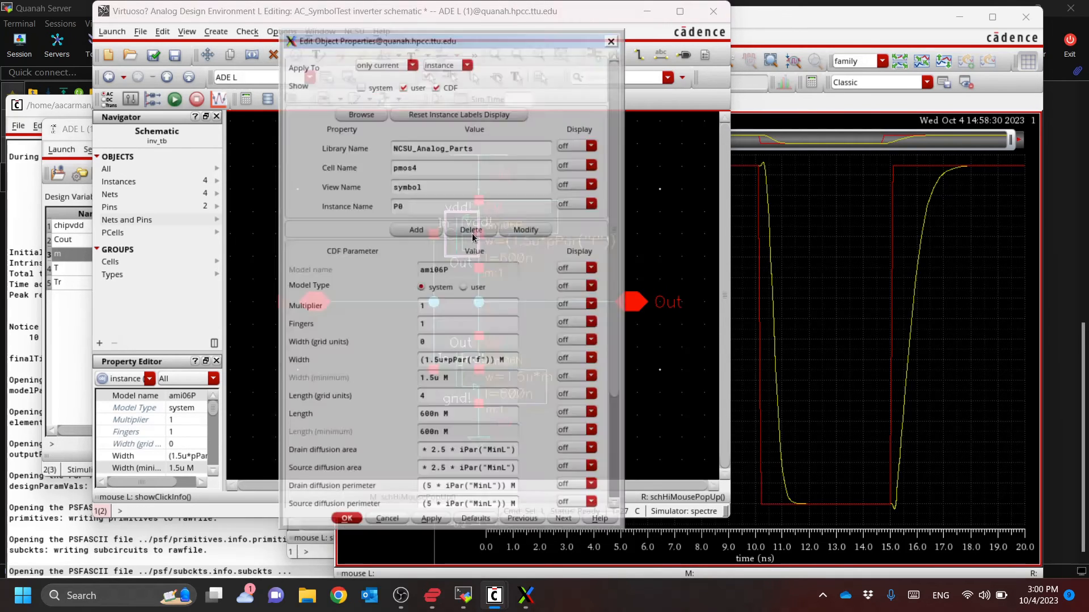
{"action": "triple_click", "coordinate": [490, 369]}
{"action": "key", "text": "ctrl+c"}
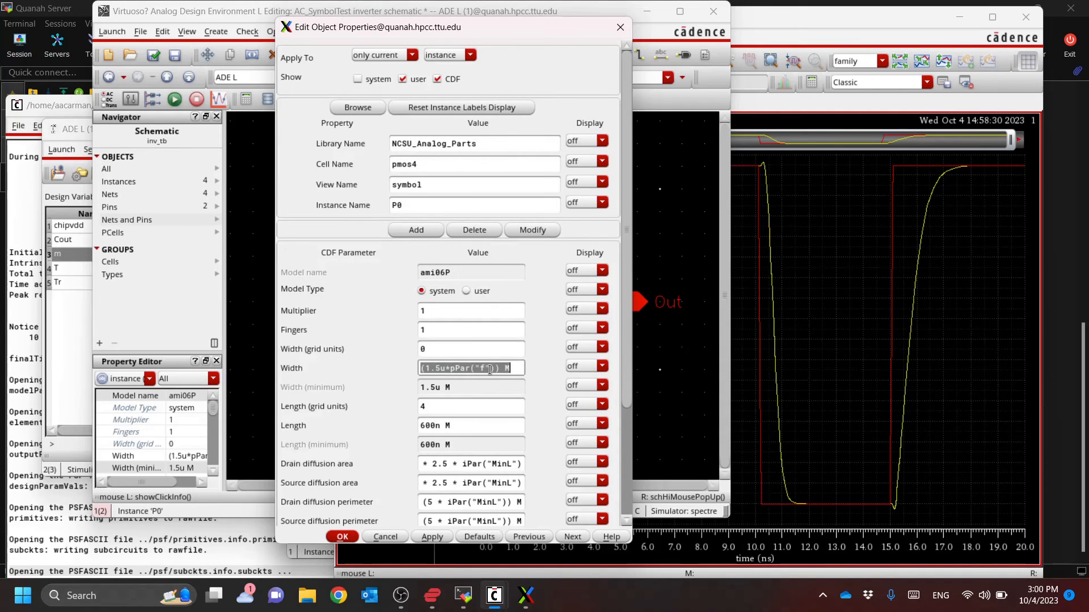
{"action": "key", "text": "Escape"}
{"action": "left_click", "coordinate": [463, 379]}
{"action": "key", "text": "q"}
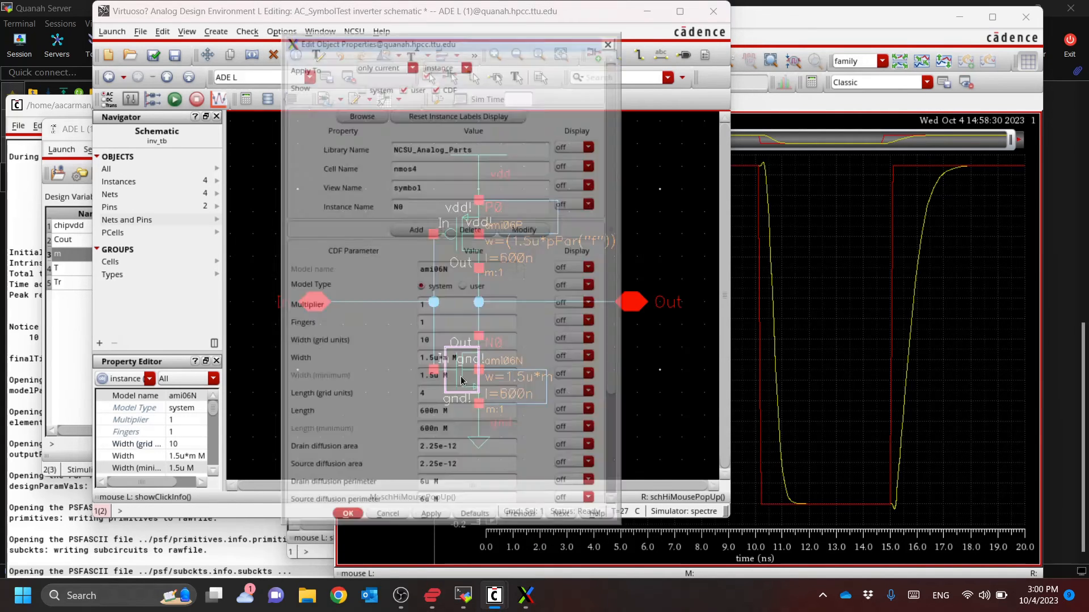
{"action": "triple_click", "coordinate": [470, 368]}
{"action": "key", "text": "ctrl+v"}
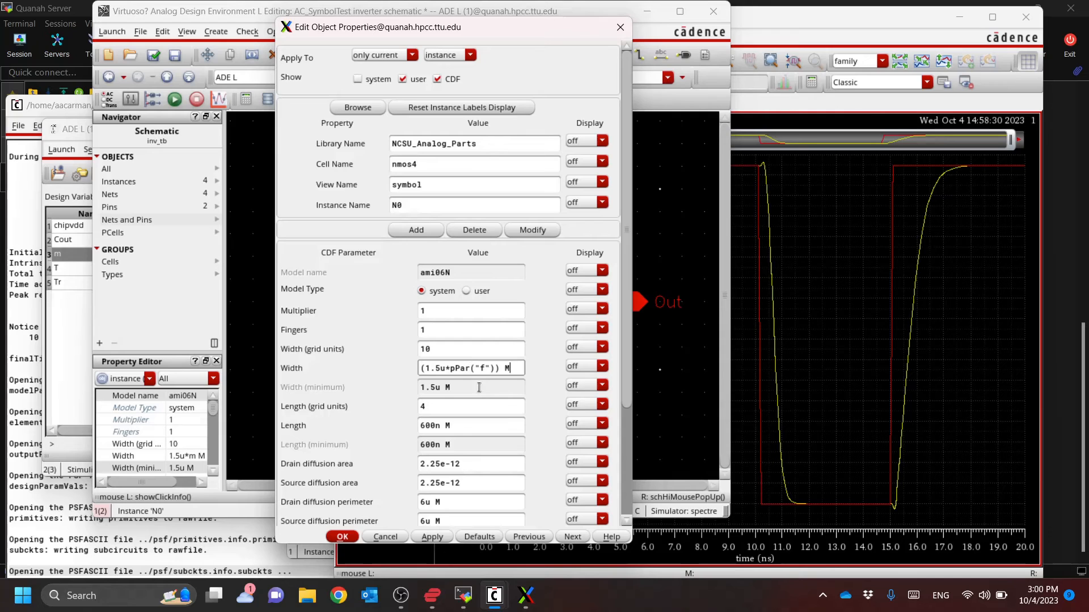
{"action": "left_click", "coordinate": [343, 537]}
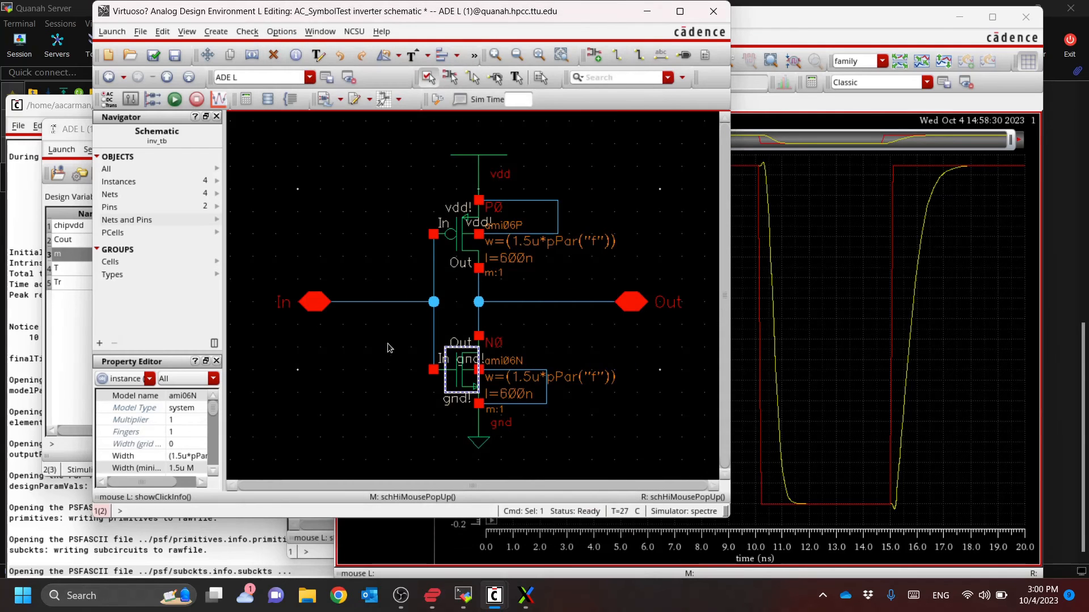
Check and save the inverter schematic, and arrange the schematic and ADE L windows side by side
{"action": "left_click", "coordinate": [154, 55]}
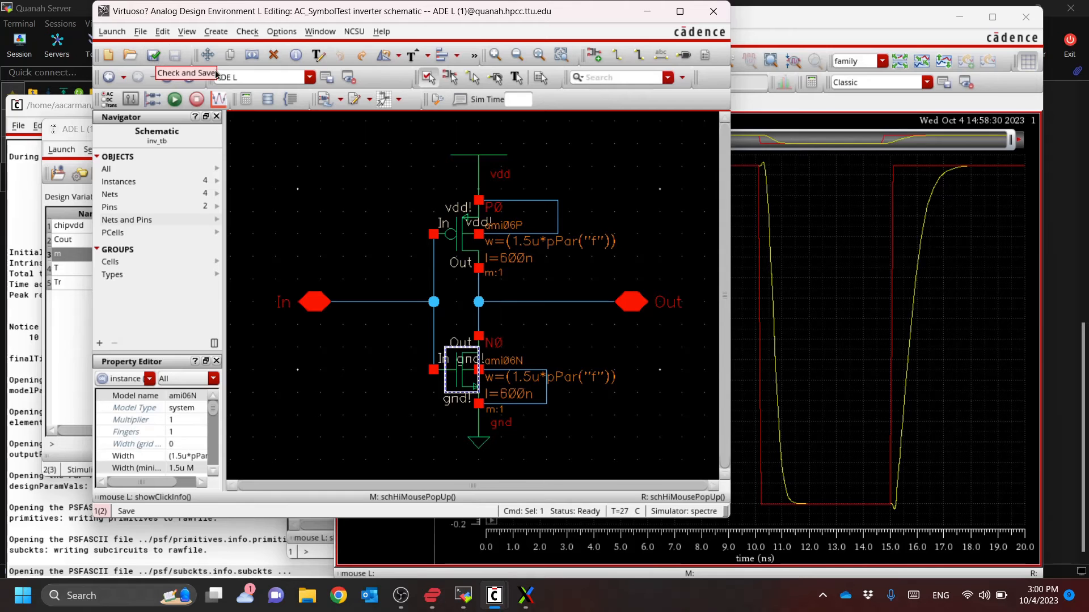
{"action": "left_click_drag", "start_coordinate": [354, 4], "coordinate": [635, 41]}
{"action": "left_click_drag", "start_coordinate": [257, 134], "coordinate": [222, 118]}
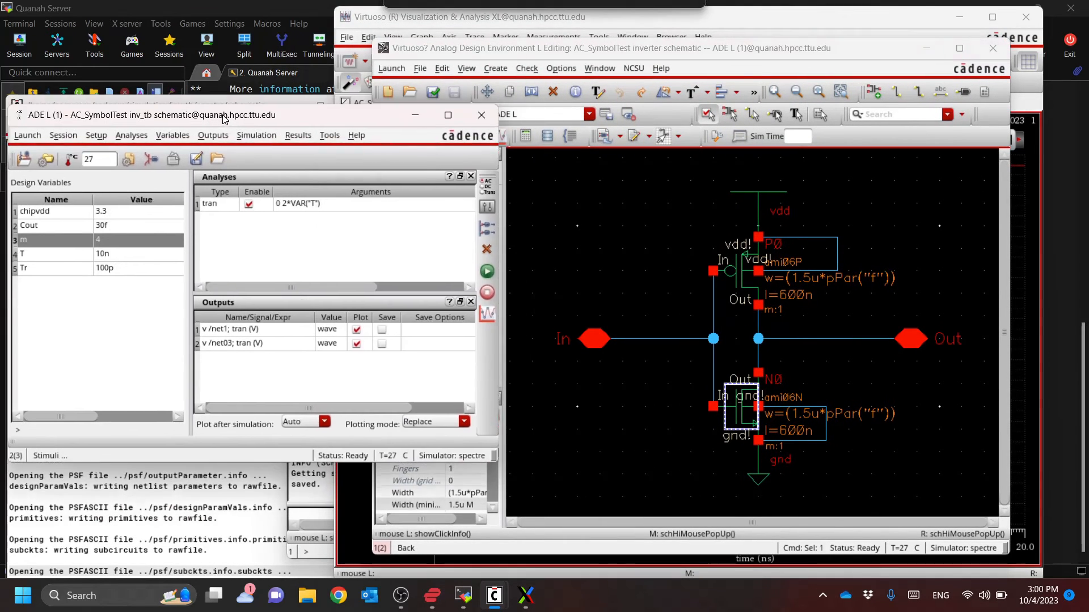
Update the existing inverter symbol from its schematic view by modifying it, overwrite the base cell CDF information, and close the symbol editor
{"action": "left_click", "coordinate": [564, 50]}
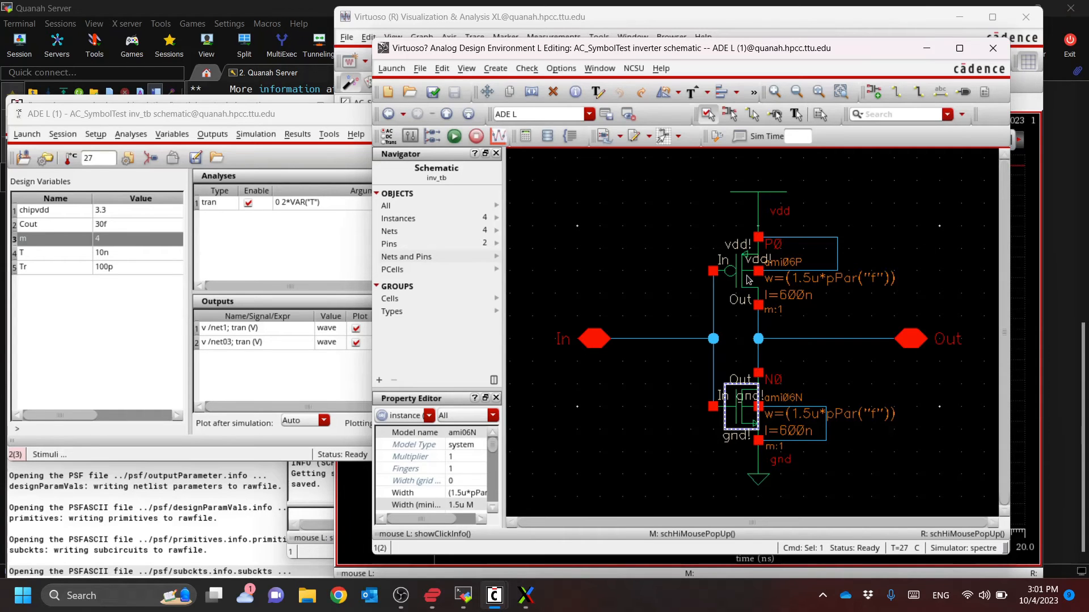
{"action": "key", "text": "ctrl+d"}
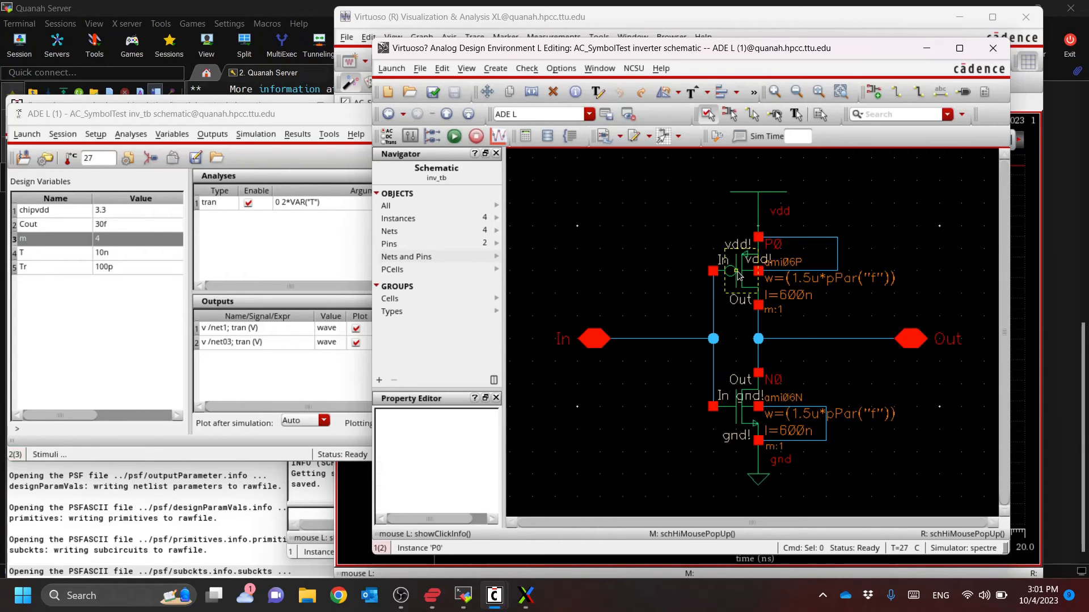
{"action": "left_click", "coordinate": [497, 70]}
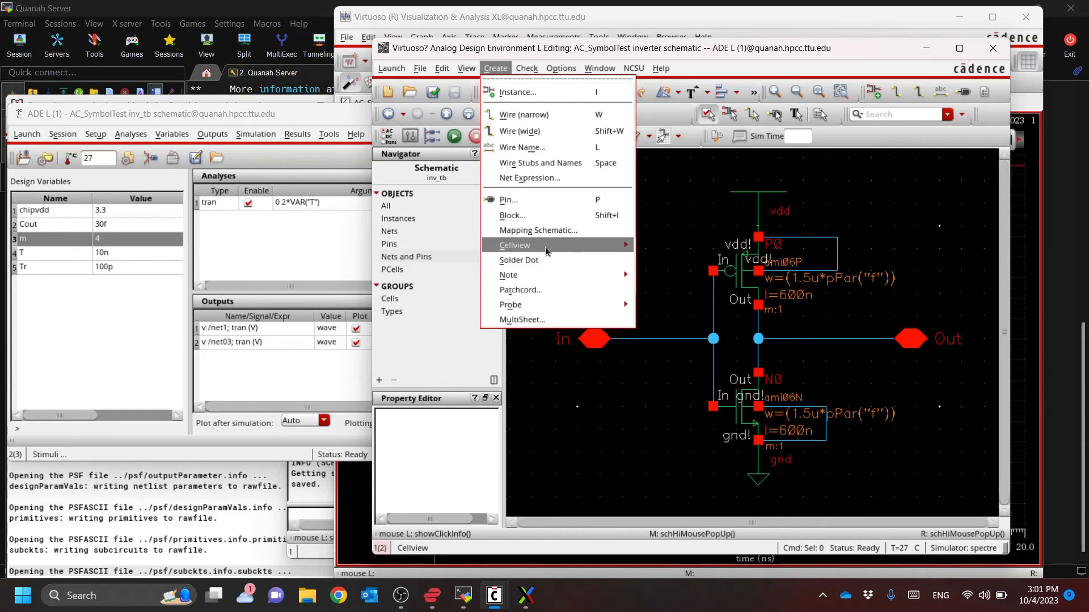
{"action": "mouse_move", "coordinate": [612, 245]}
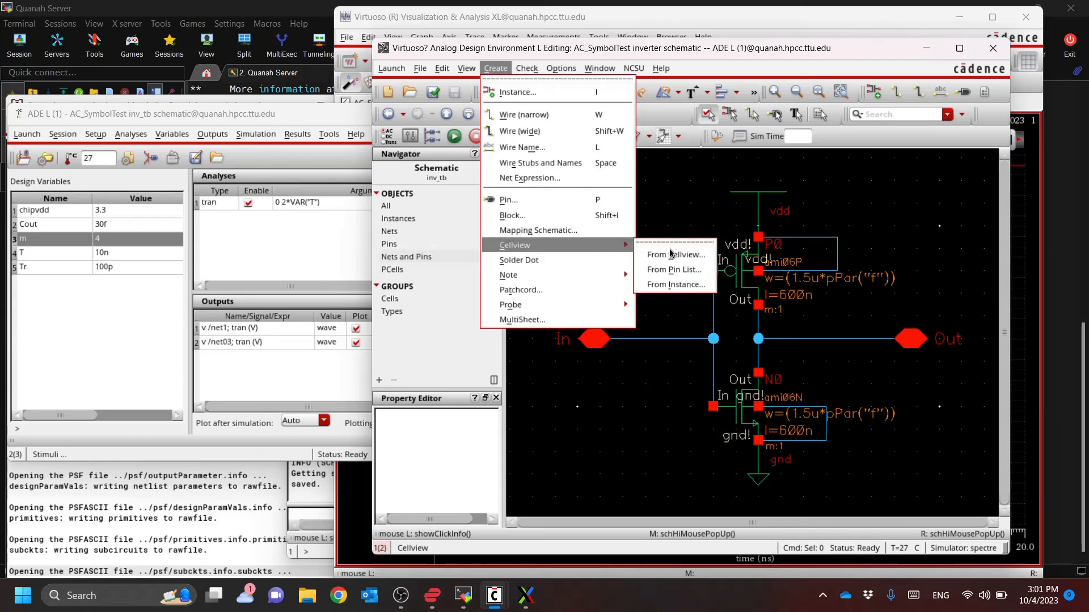
{"action": "left_click", "coordinate": [661, 246]}
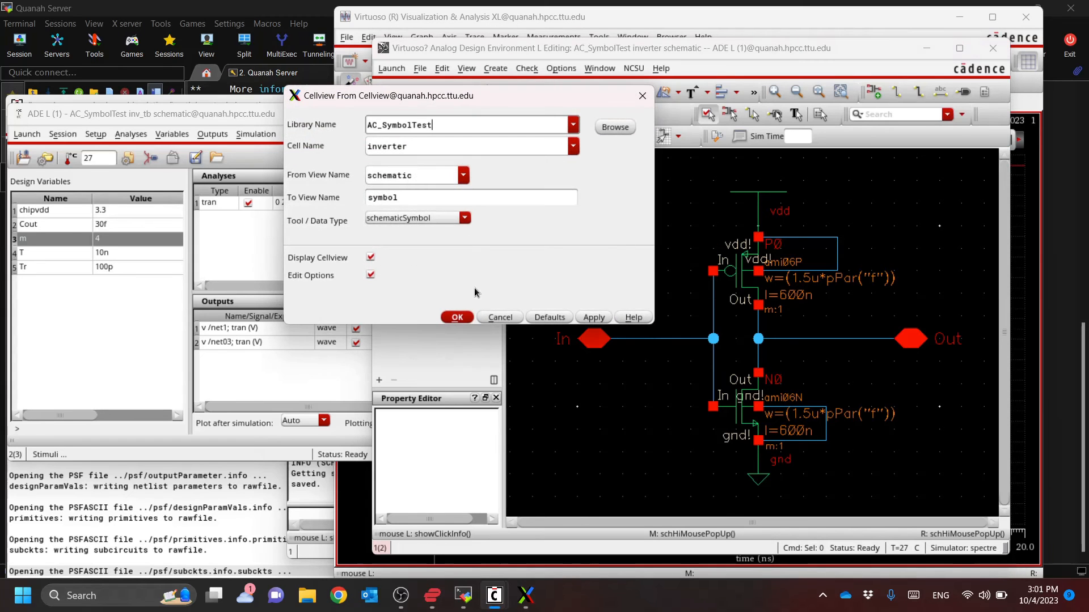
{"action": "left_click", "coordinate": [458, 318]}
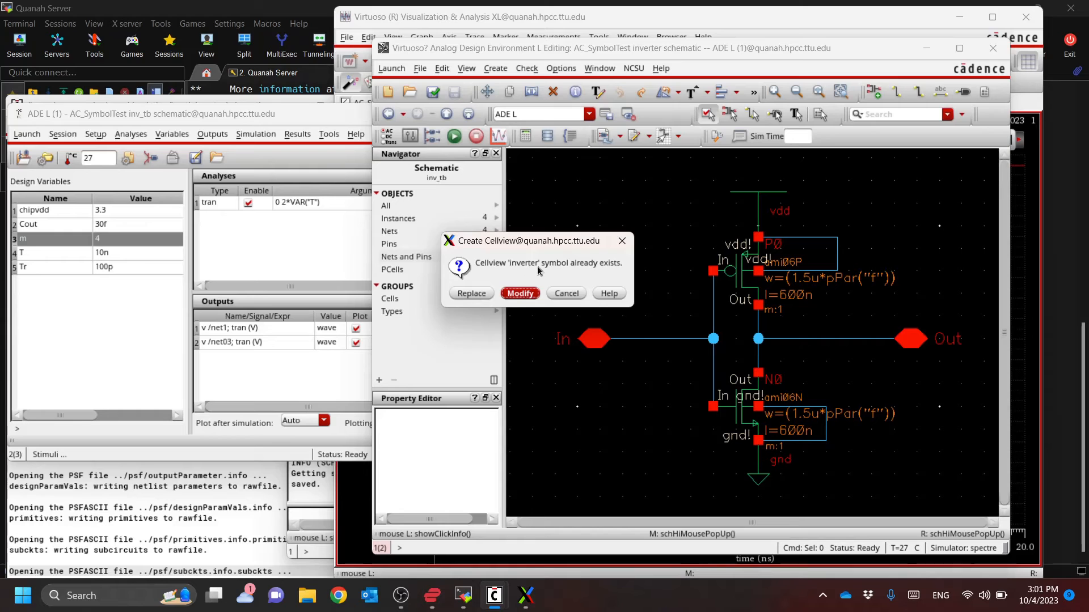
{"action": "left_click", "coordinate": [518, 294]}
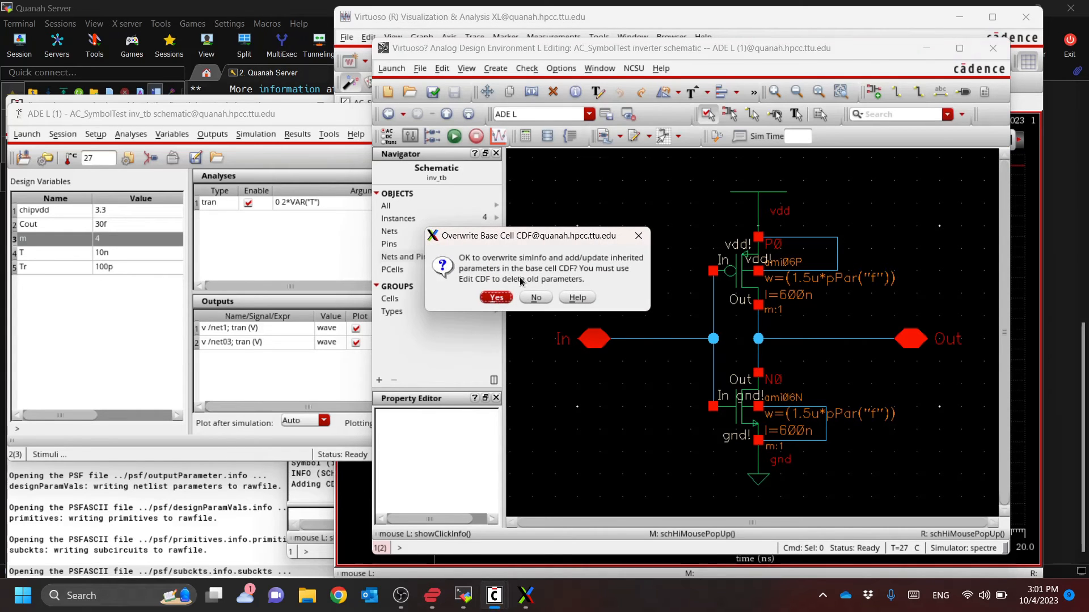
{"action": "left_click", "coordinate": [495, 299]}
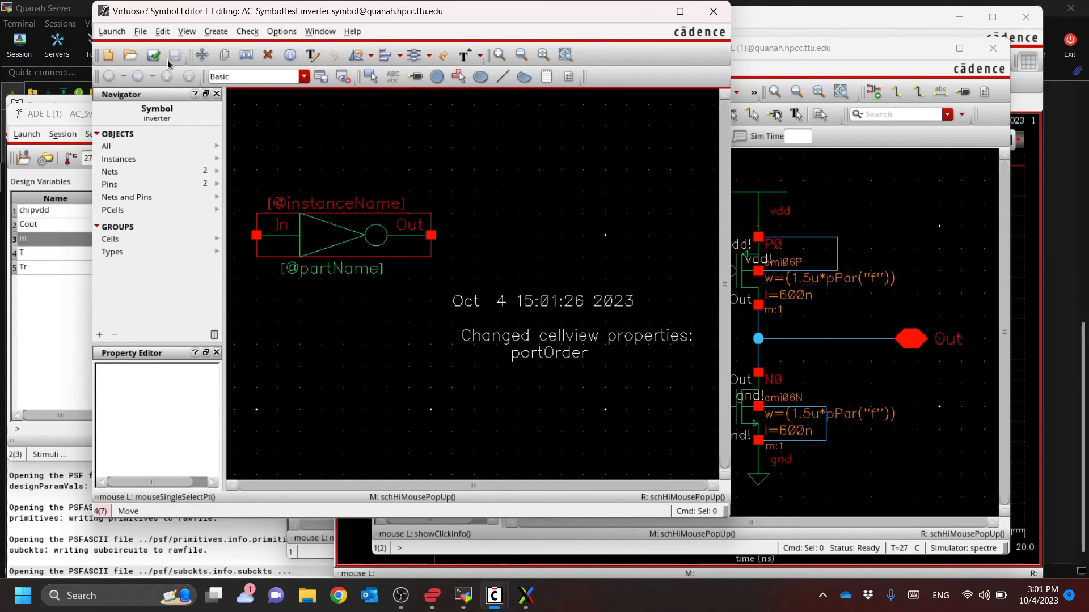
{"action": "left_click", "coordinate": [713, 12]}
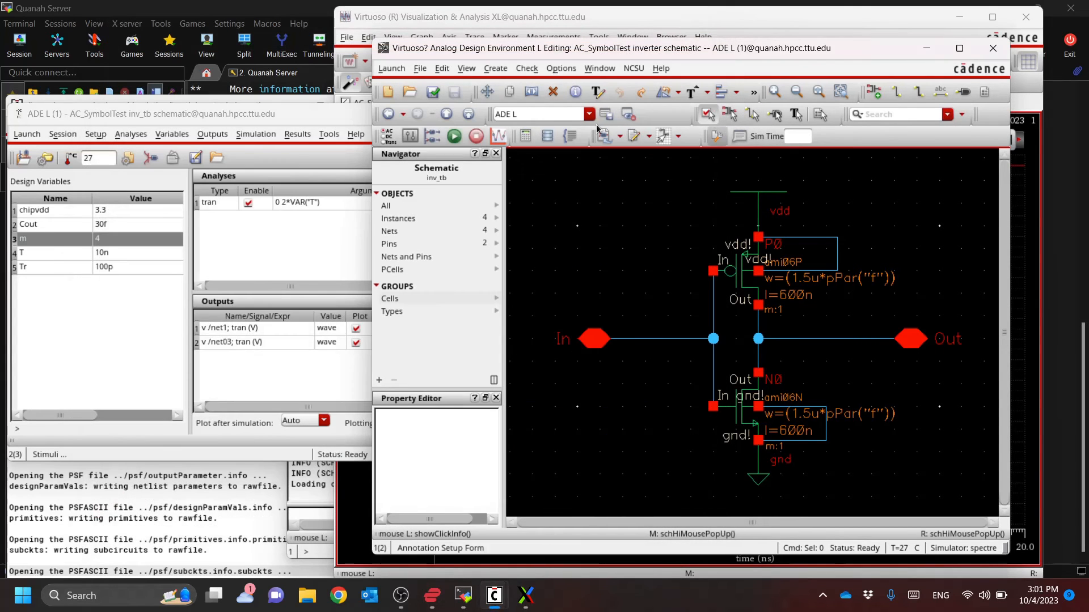
Return to the inv_tb testbench and inspect the properties of inverter instance I0 for the CDF parameter f
{"action": "left_click", "coordinate": [469, 114]}
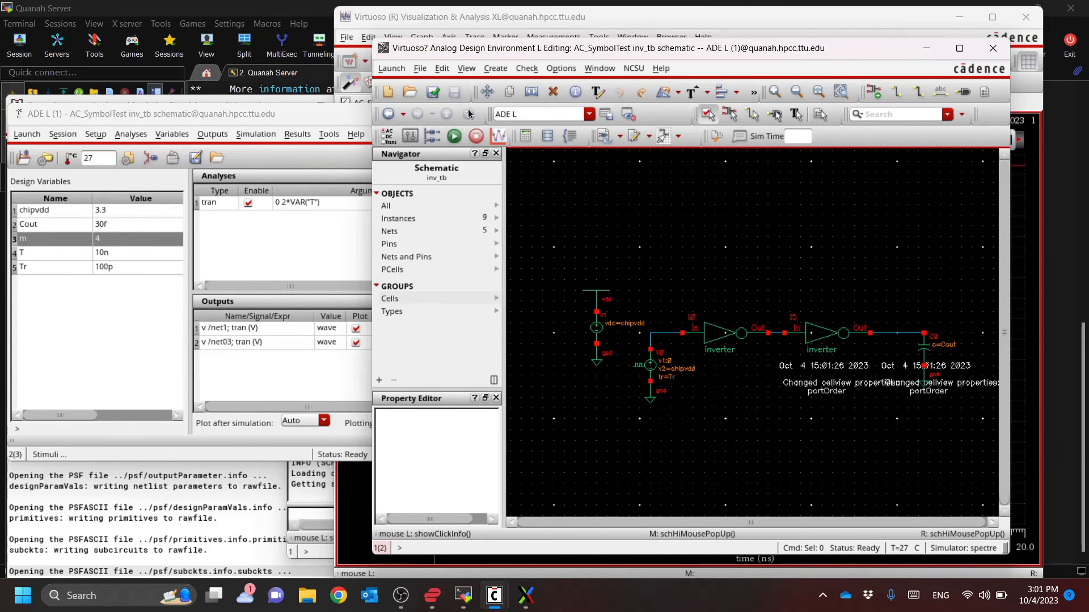
{"action": "left_click", "coordinate": [721, 334]}
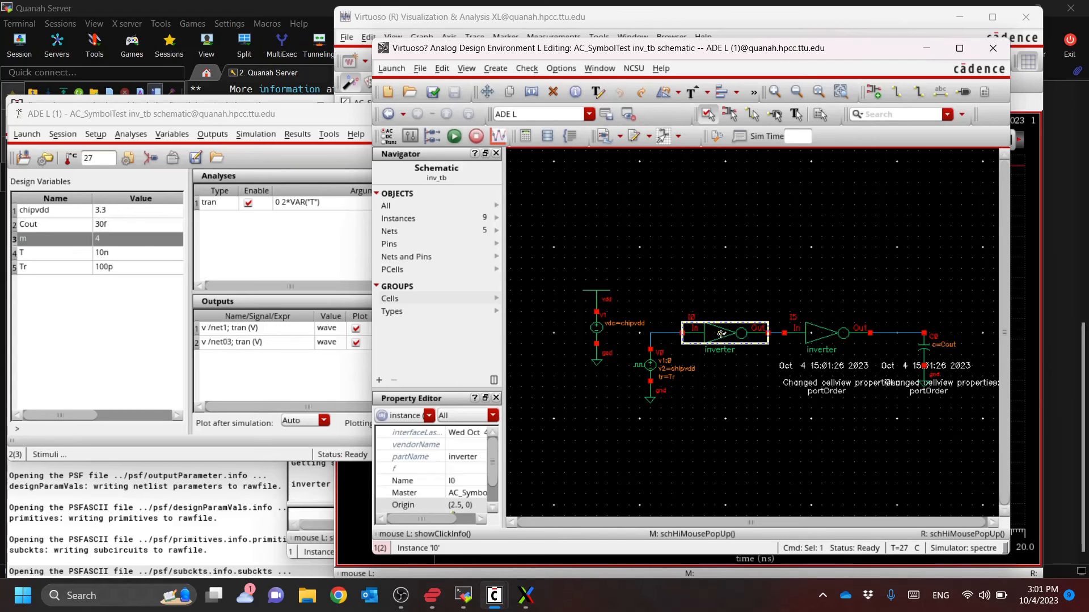
{"action": "key", "text": "q"}
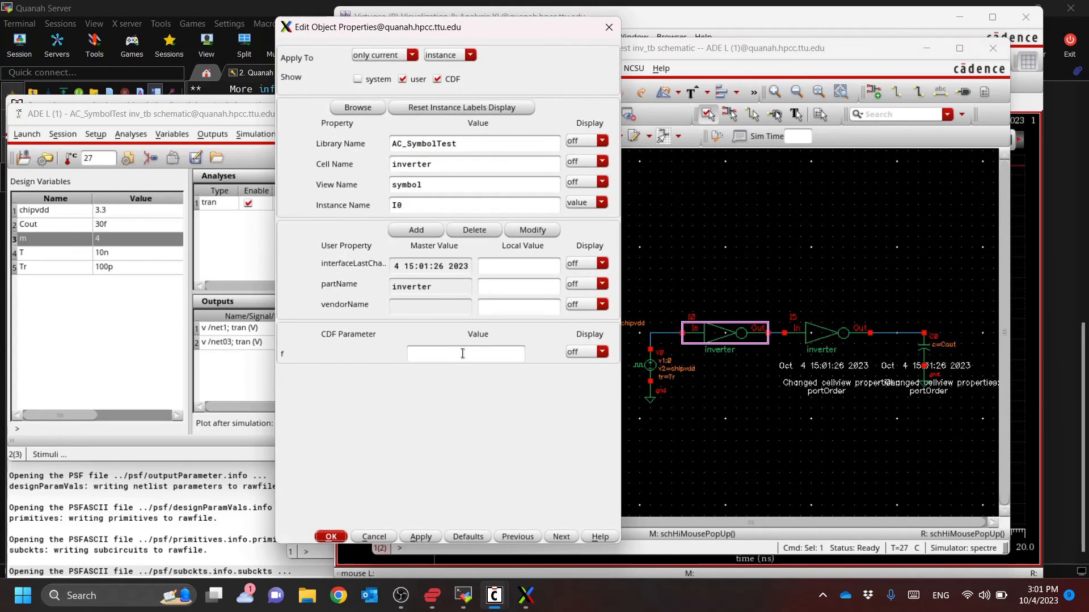
{"action": "left_click", "coordinate": [610, 27]}
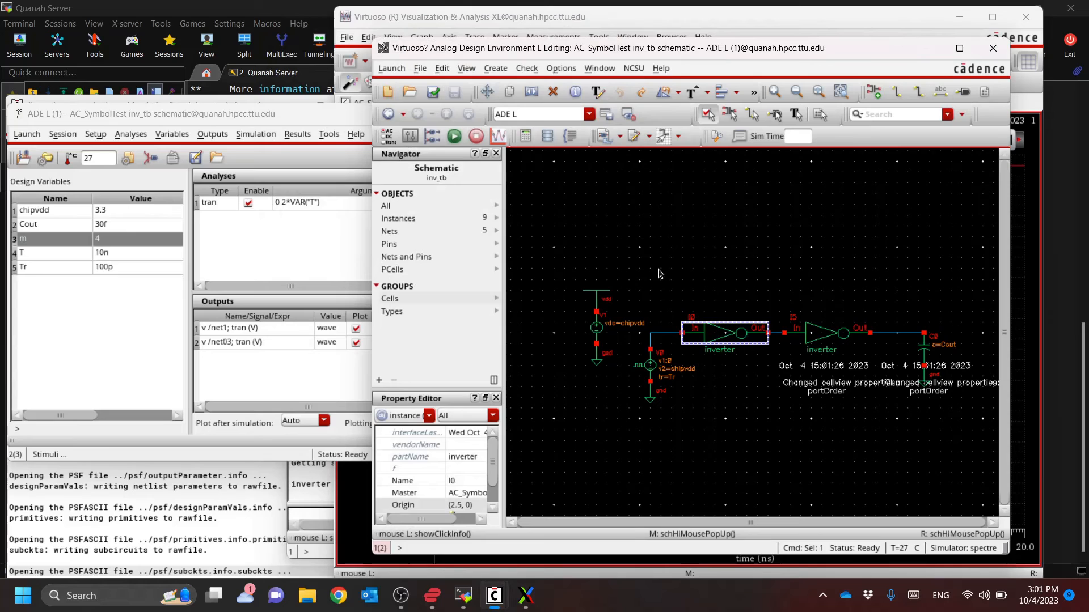
{"action": "left_click", "coordinate": [678, 298]}
{"action": "left_click", "coordinate": [724, 334]}
{"action": "left_click", "coordinate": [720, 414]}
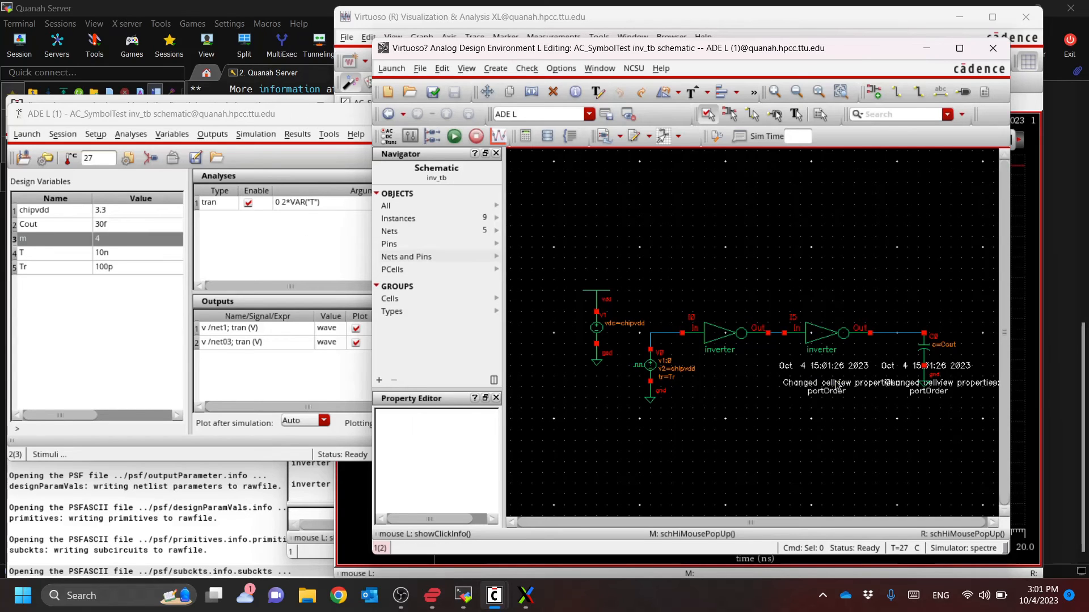
Open the symbol view of the inverter cell in library AC_SymbolTest from the Library Manager
{"action": "scroll", "coordinate": [828, 386], "scroll_direction": "up", "scroll_amount": 3, "text": "ctrl"}
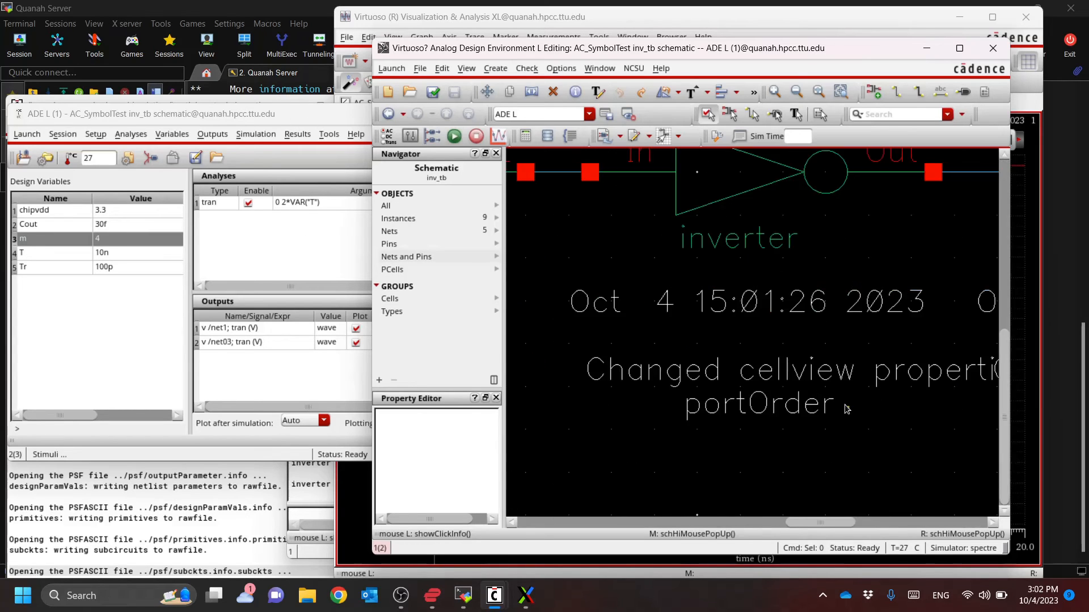
{"action": "scroll", "coordinate": [794, 377], "scroll_direction": "down", "scroll_amount": 2, "text": "ctrl"}
{"action": "key", "text": "alt+Tab"}
{"action": "key", "text": "alt+Tab"}
{"action": "key", "text": "alt+Tab"}
{"action": "key", "text": "alt+Tab"}
{"action": "key", "text": "alt+Tab"}
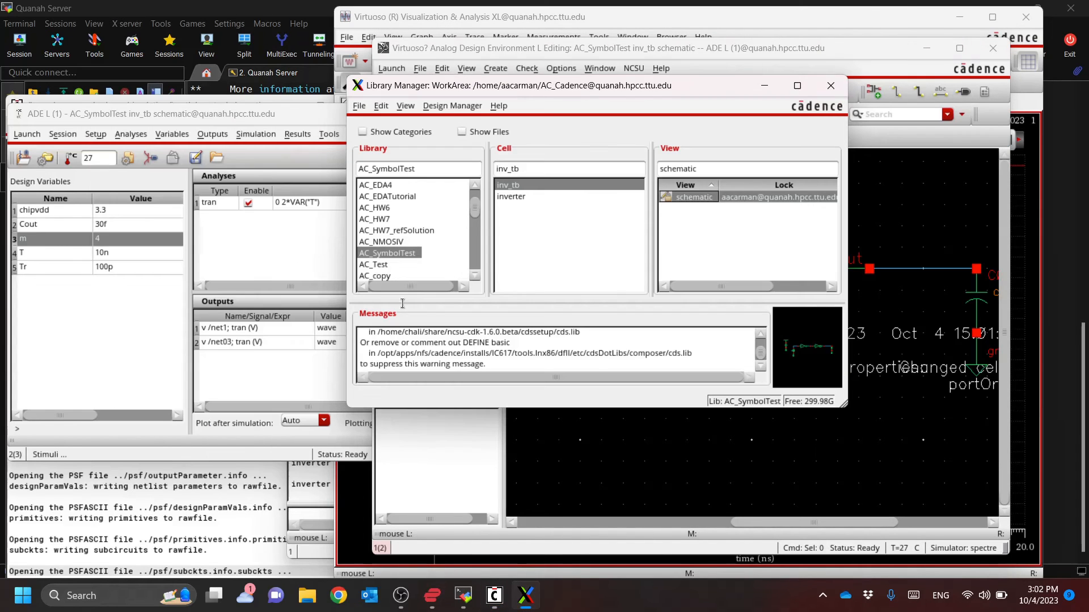
{"action": "left_click", "coordinate": [529, 198]}
{"action": "left_click", "coordinate": [693, 210]}
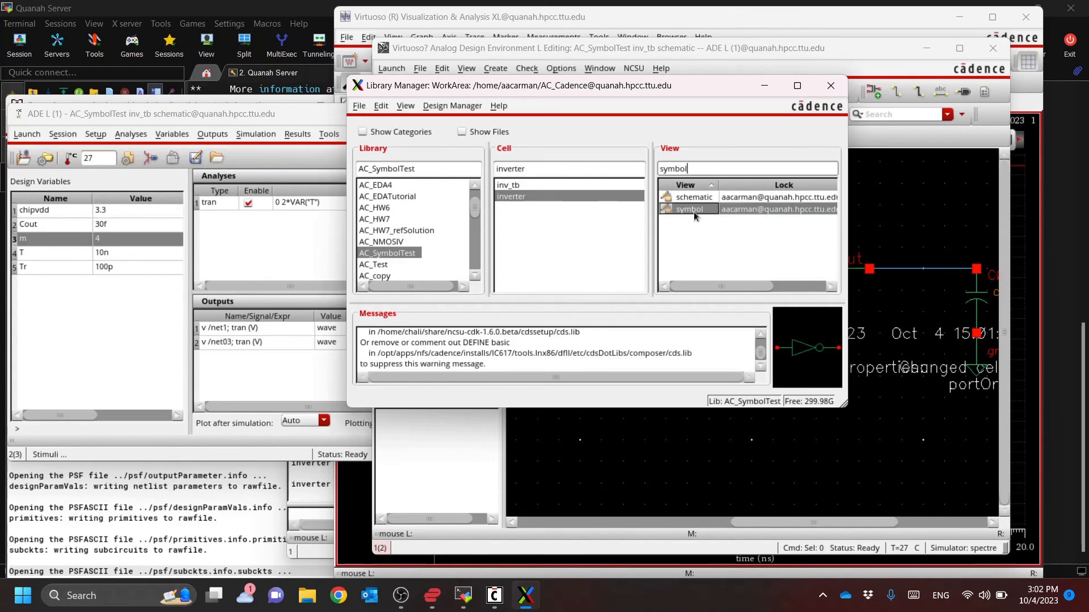
{"action": "double_click", "coordinate": [700, 209]}
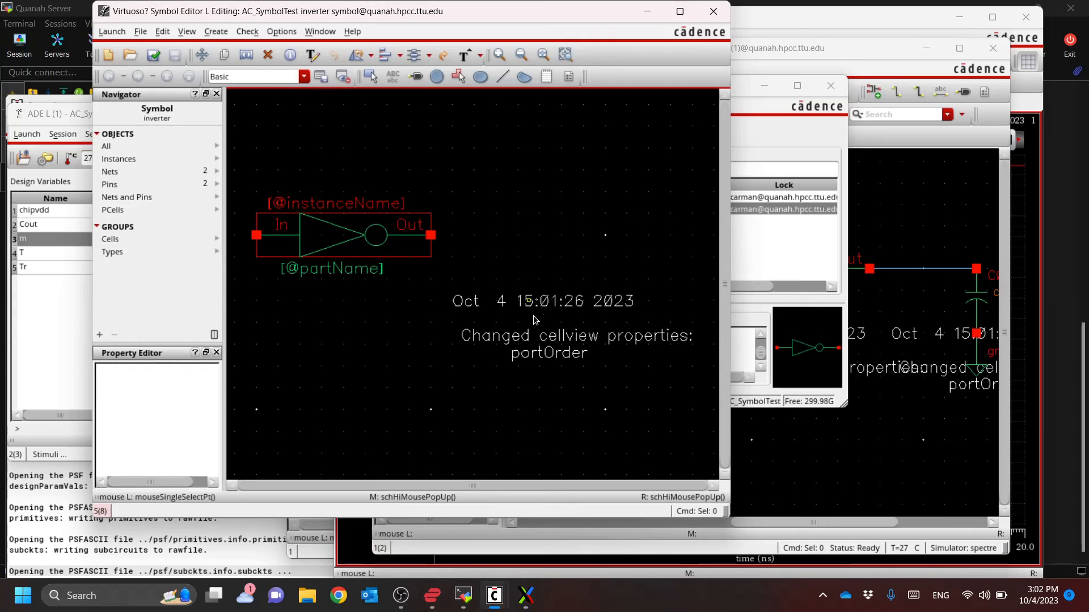
Delete the dated "Changed cellview properties: portOrder" note from the inverter symbol, check and save it, and close the symbol editor
{"action": "left_click", "coordinate": [538, 339]}
{"action": "key", "text": "Delete"}
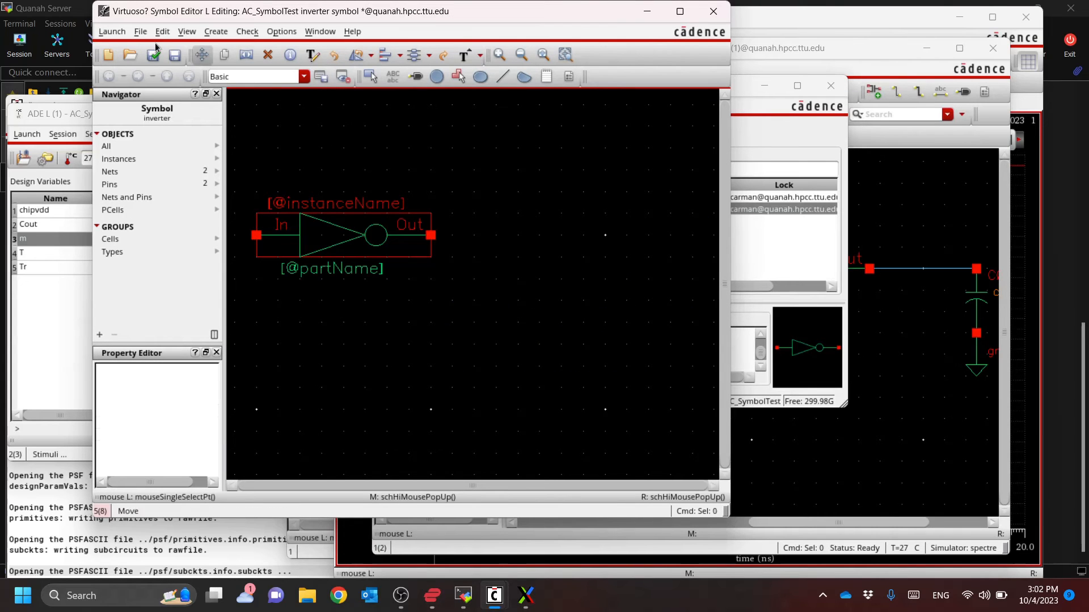
{"action": "left_click", "coordinate": [152, 55]}
{"action": "left_click", "coordinate": [712, 11]}
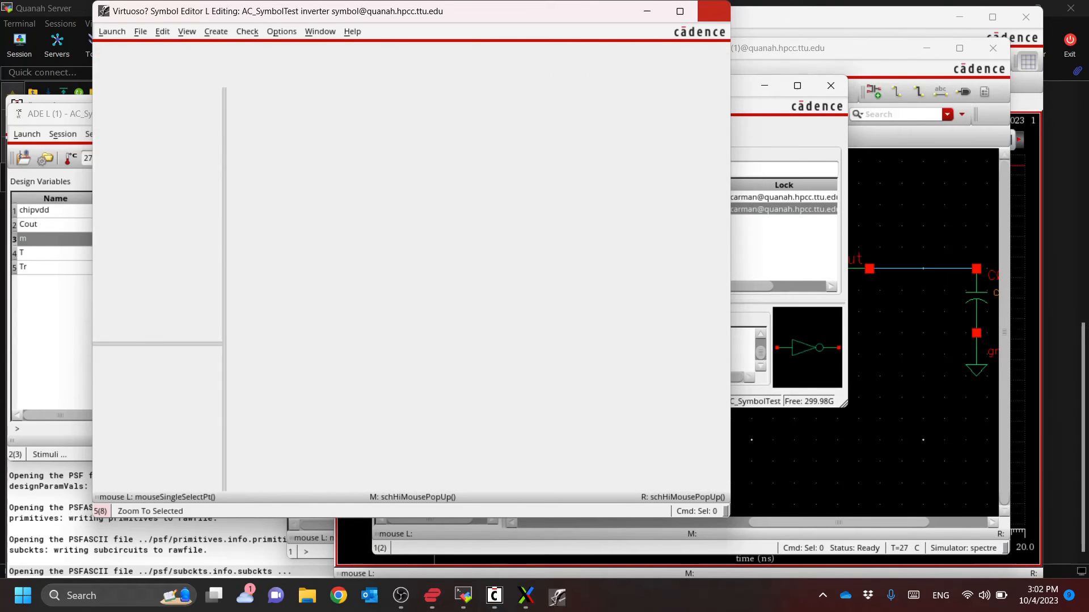
Switch back to the inv_tb schematic and maximize its window with both inverters in view
{"action": "key", "text": "alt+Tab"}
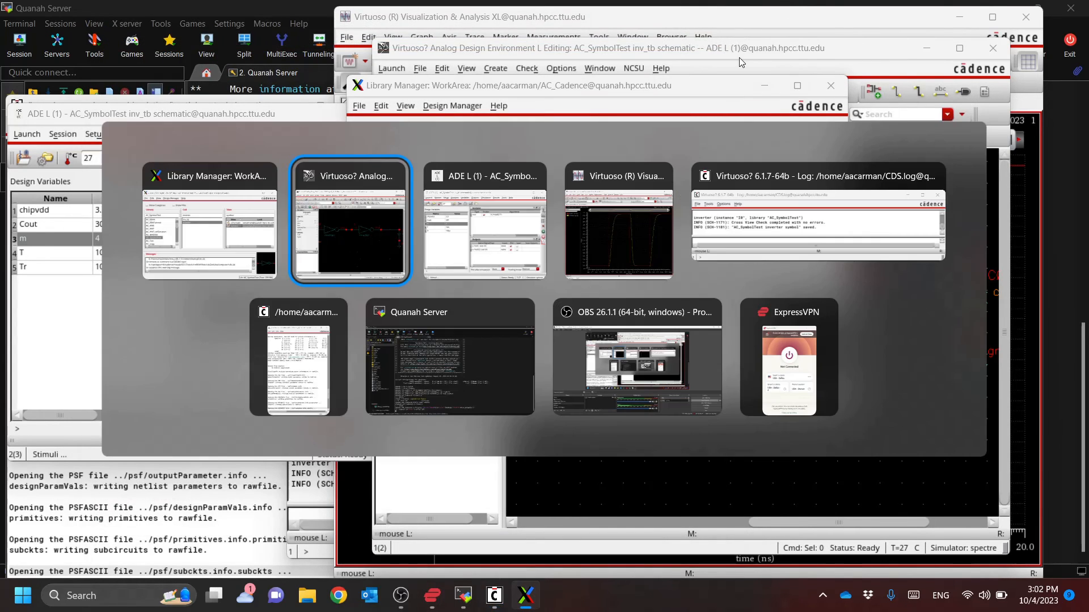
{"action": "left_click", "coordinate": [353, 221]}
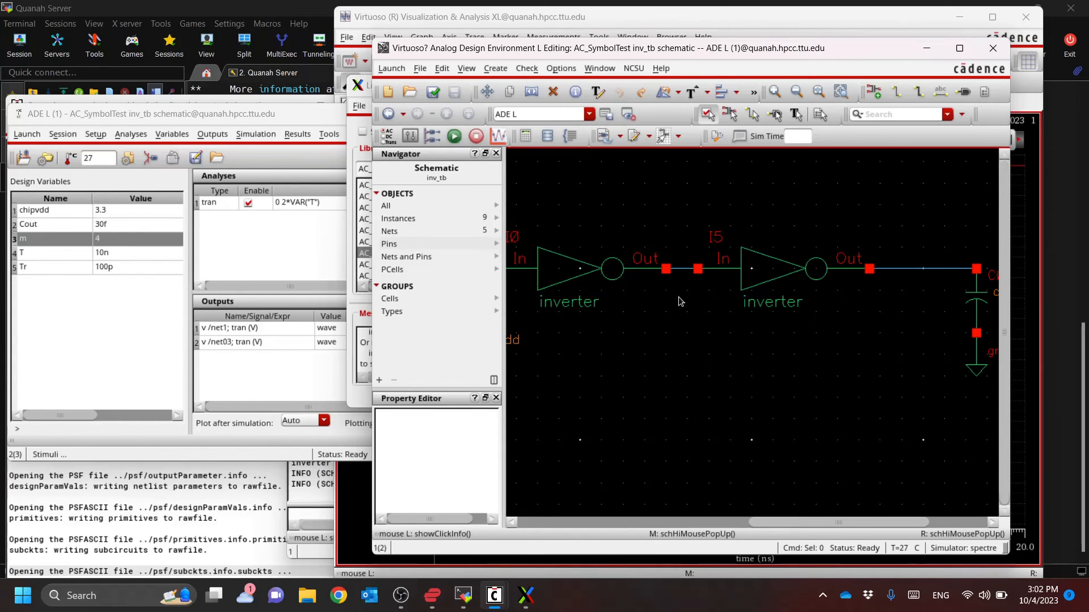
{"action": "scroll", "coordinate": [716, 327], "scroll_direction": "down", "scroll_amount": 5}
{"action": "scroll", "coordinate": [716, 327], "scroll_direction": "up", "scroll_amount": 2}
{"action": "scroll", "coordinate": [794, 335], "scroll_direction": "down", "scroll_amount": 1}
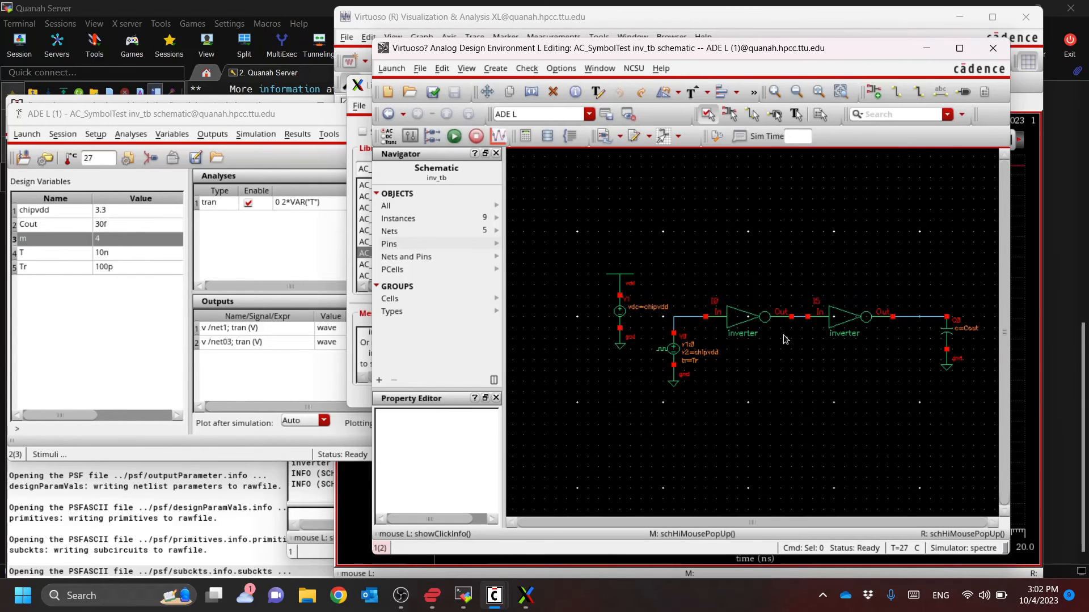
{"action": "left_click", "coordinate": [959, 48]}
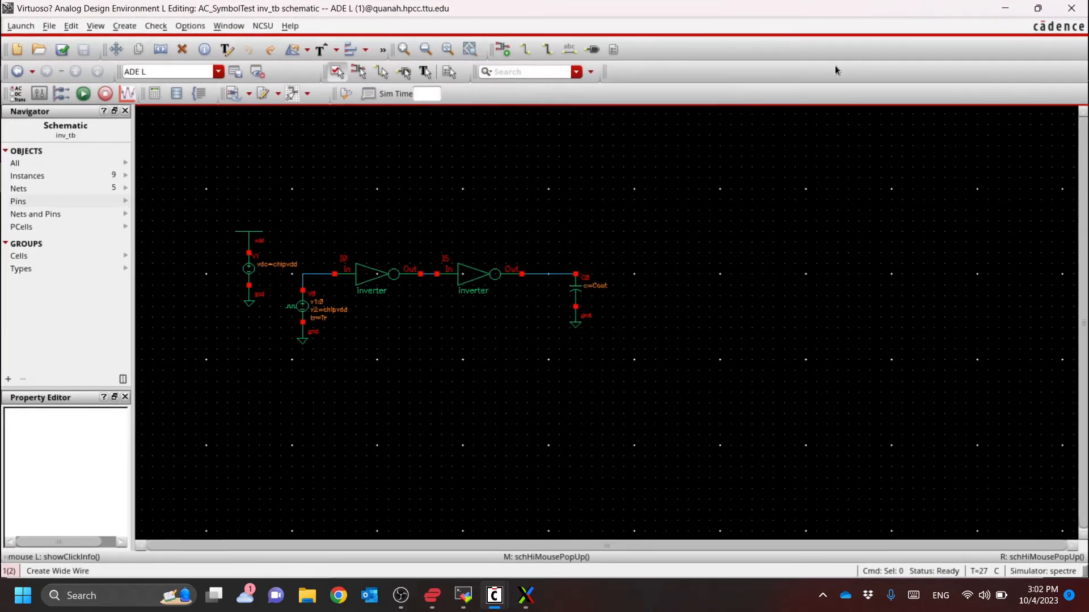
Set the CDF parameter f of the first inverter, I0, to 1
{"action": "scroll", "coordinate": [394, 251], "scroll_direction": "up", "scroll_amount": 1}
{"action": "left_click", "coordinate": [536, 301]}
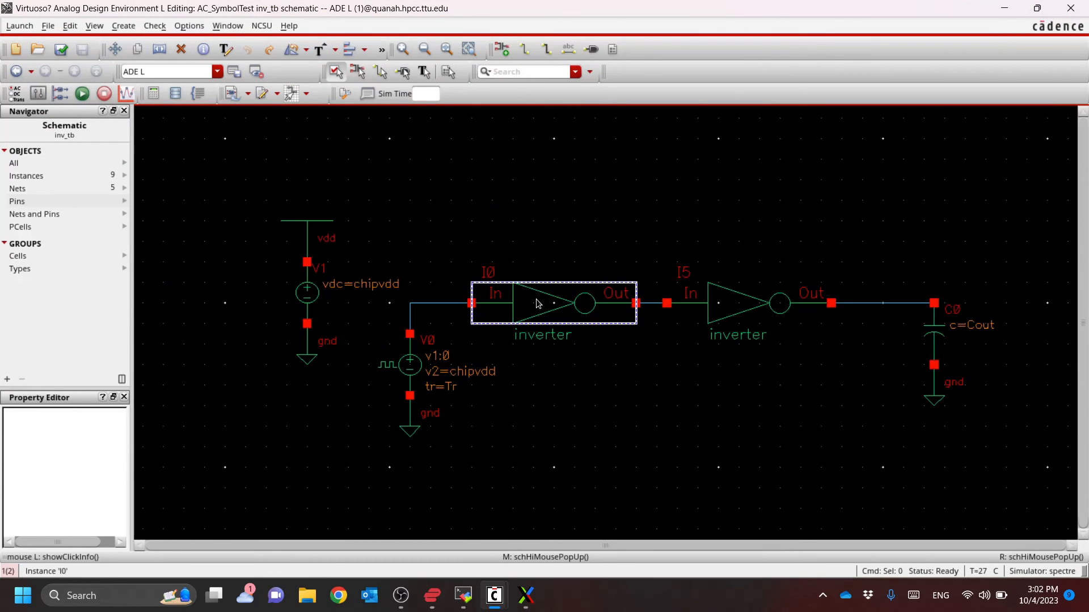
{"action": "key", "text": "q"}
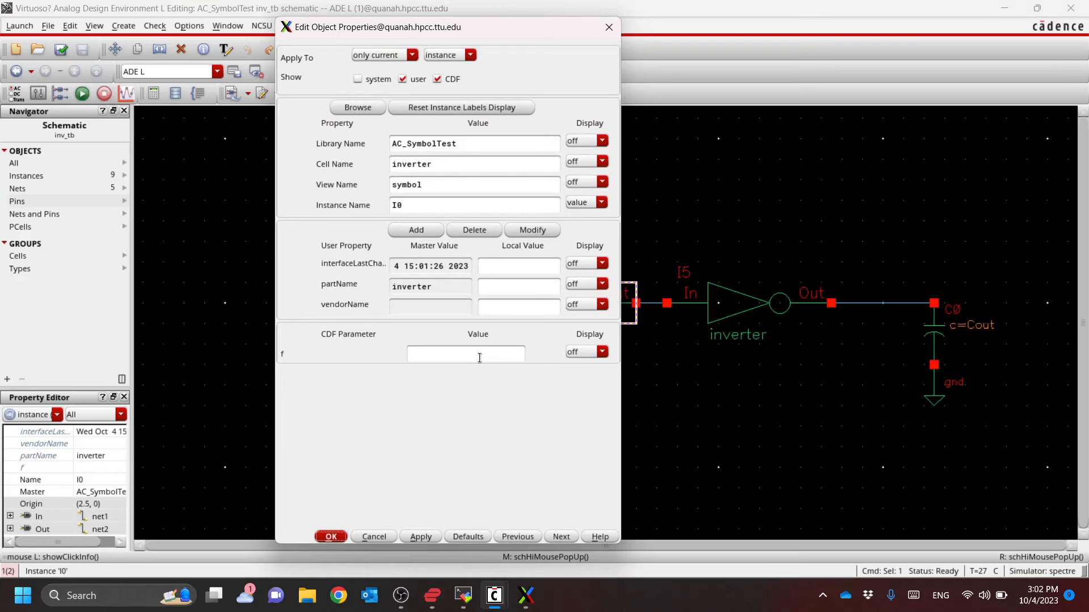
{"action": "left_click", "coordinate": [481, 356]}
{"action": "type", "text": "1"}
{"action": "left_click", "coordinate": [333, 537]}
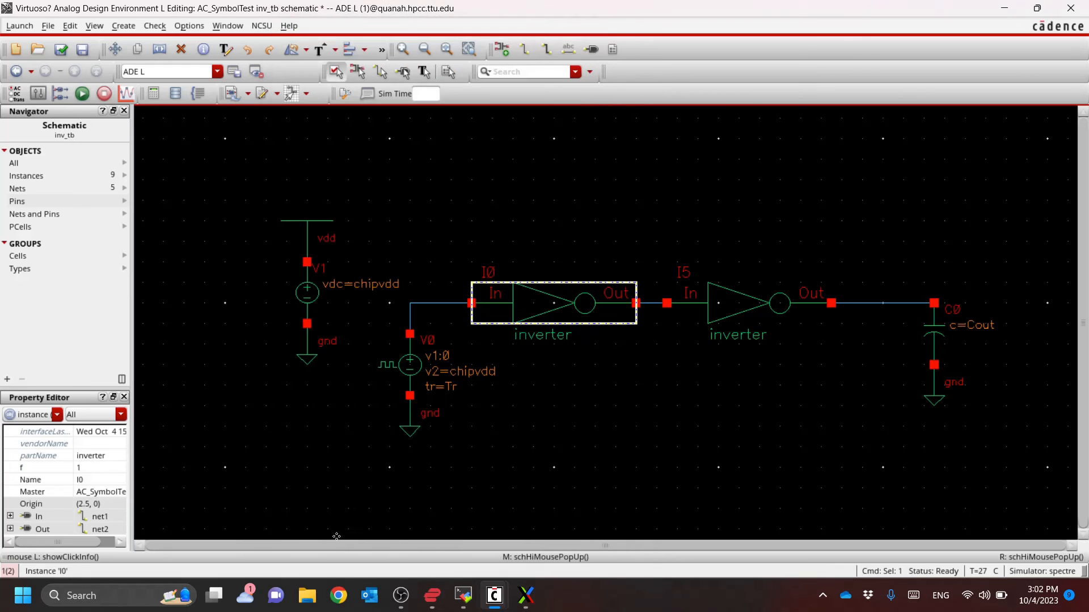
Set the CDF parameter f of the second inverter, I5, to 4, and check and save the inv_tb schematic
{"action": "left_click", "coordinate": [721, 305]}
{"action": "key", "text": "q"}
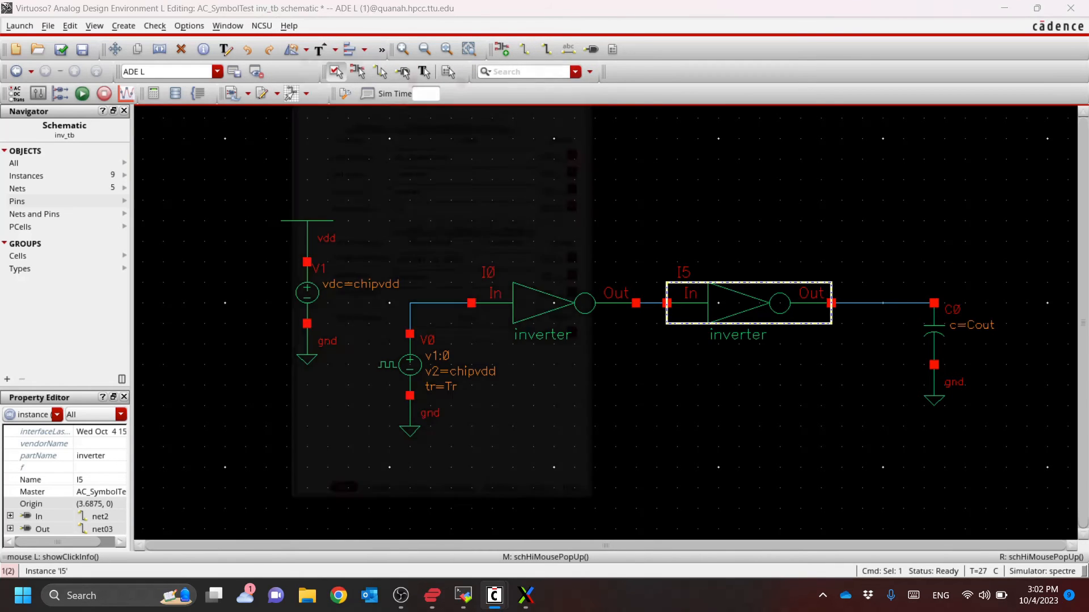
{"action": "left_click", "coordinate": [453, 352]}
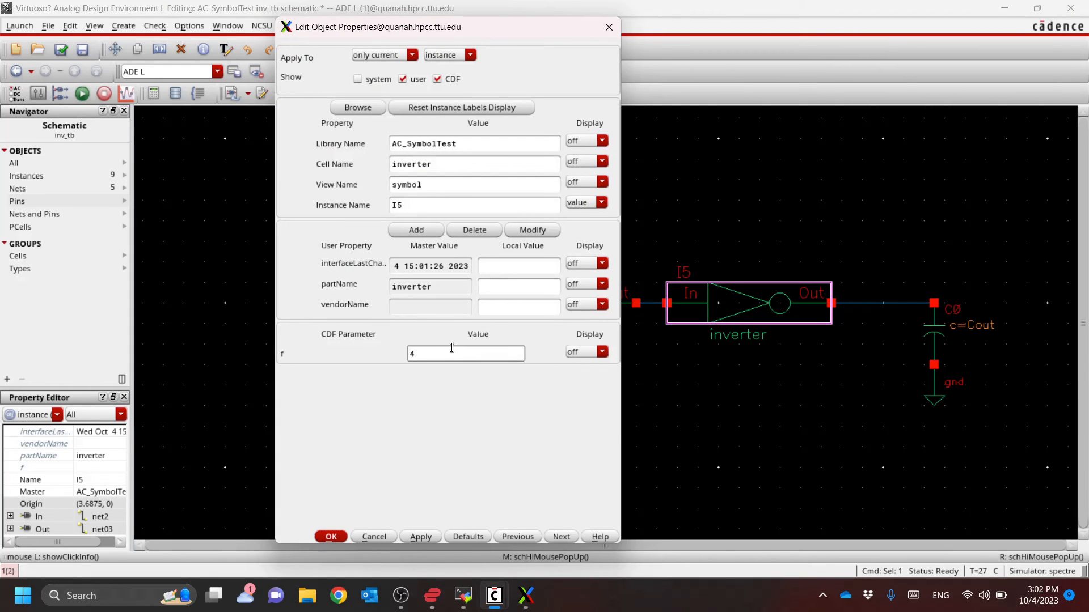
{"action": "key", "text": "Return"}
{"action": "left_click", "coordinate": [682, 367]}
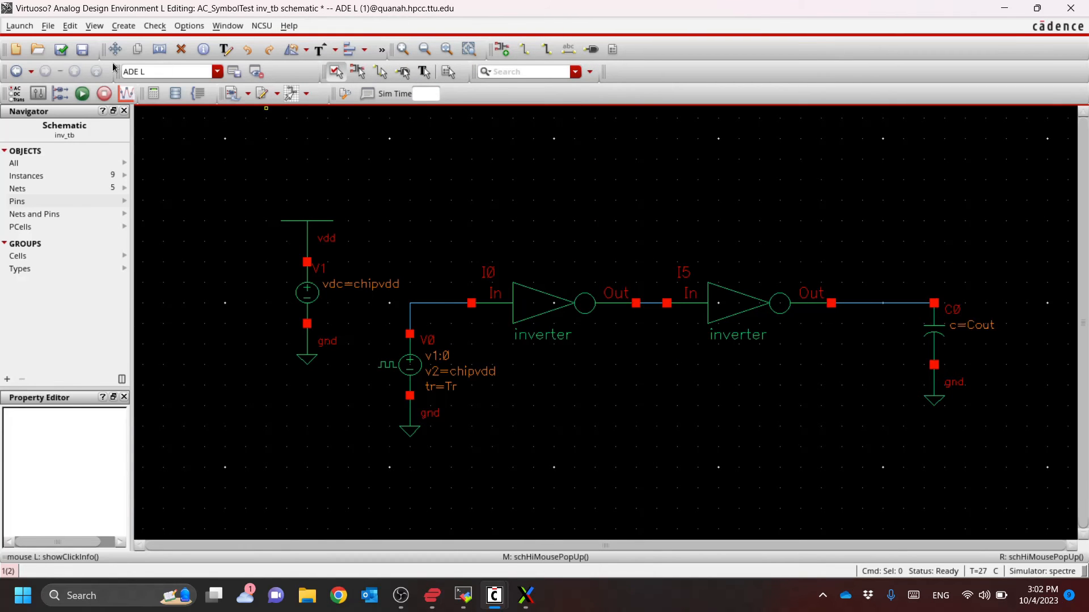
{"action": "left_click", "coordinate": [62, 49]}
Switch to the ADE L window and delete the design variable m
{"action": "key", "text": "alt+Tab"}
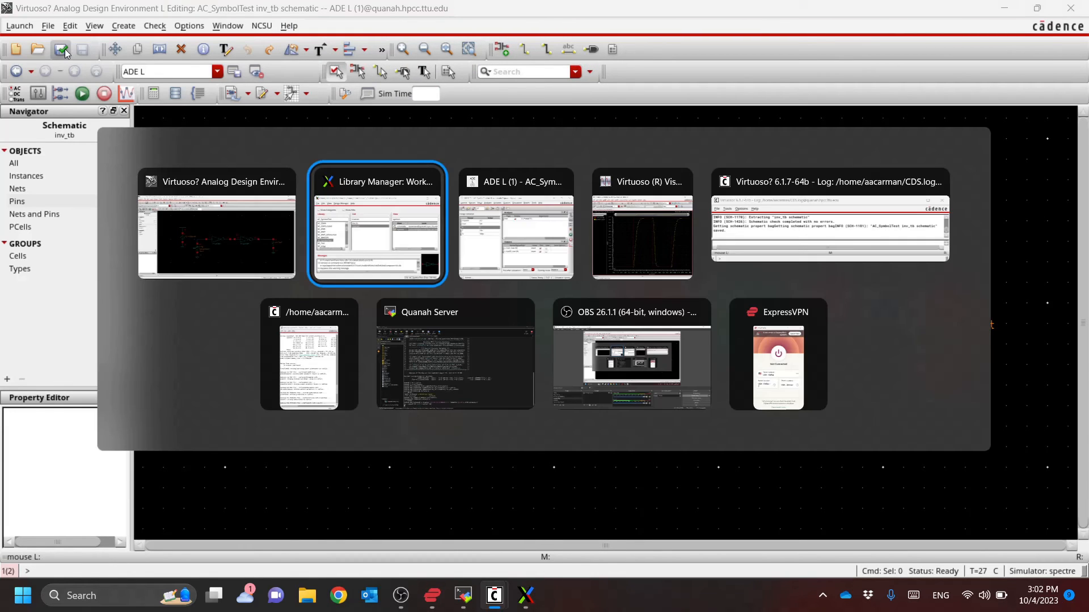
{"action": "left_click", "coordinate": [424, 199]}
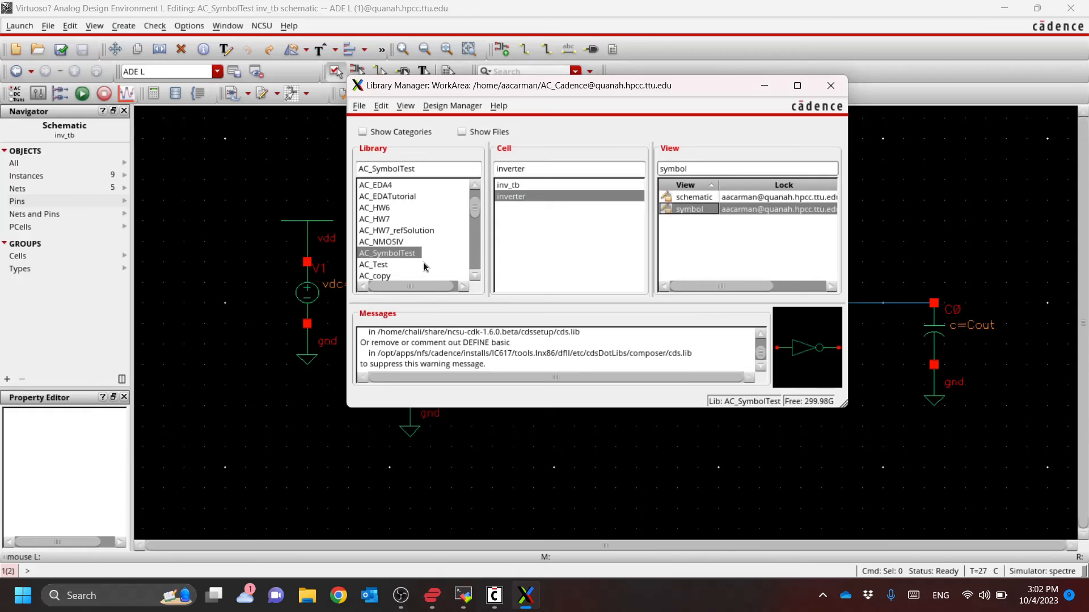
{"action": "key", "text": "alt+Tab"}
{"action": "left_click", "coordinate": [443, 260]}
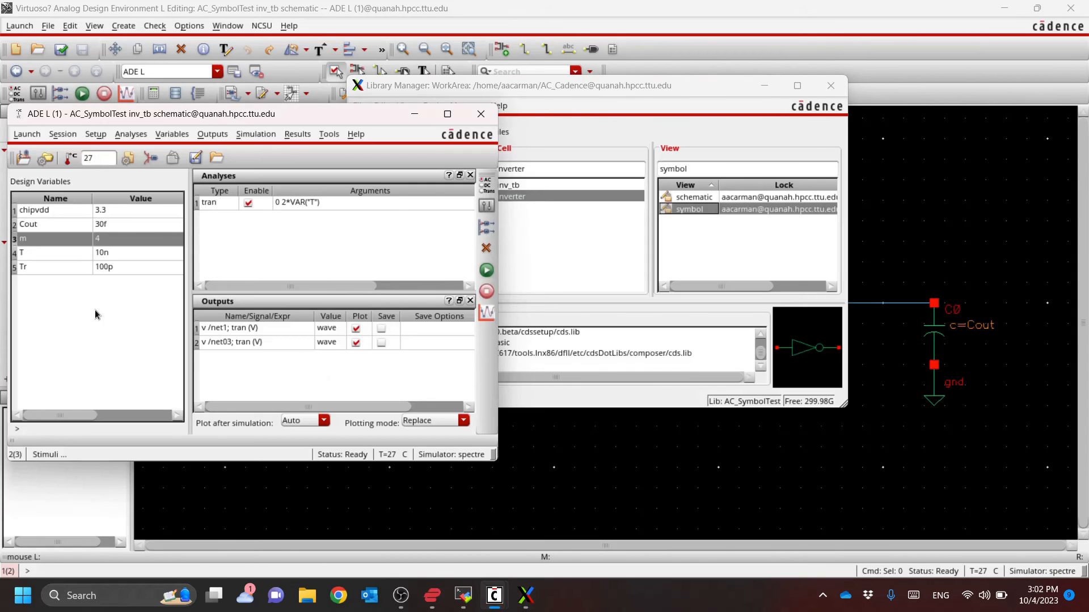
{"action": "right_click", "coordinate": [130, 238]}
{"action": "left_click", "coordinate": [157, 284]}
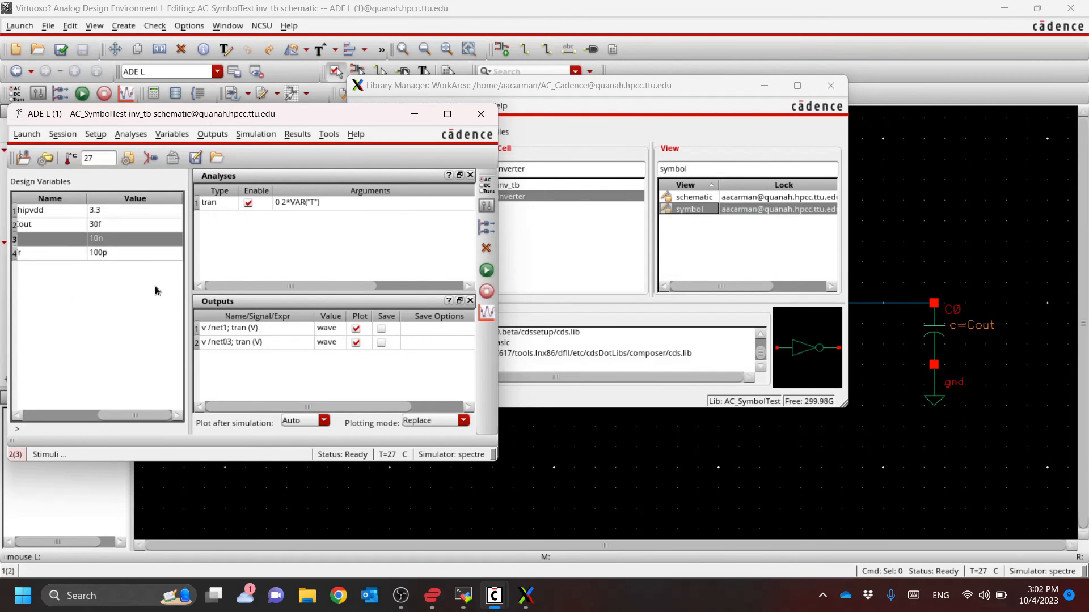
{"action": "double_click", "coordinate": [71, 291]}
{"action": "key", "text": "Escape"}
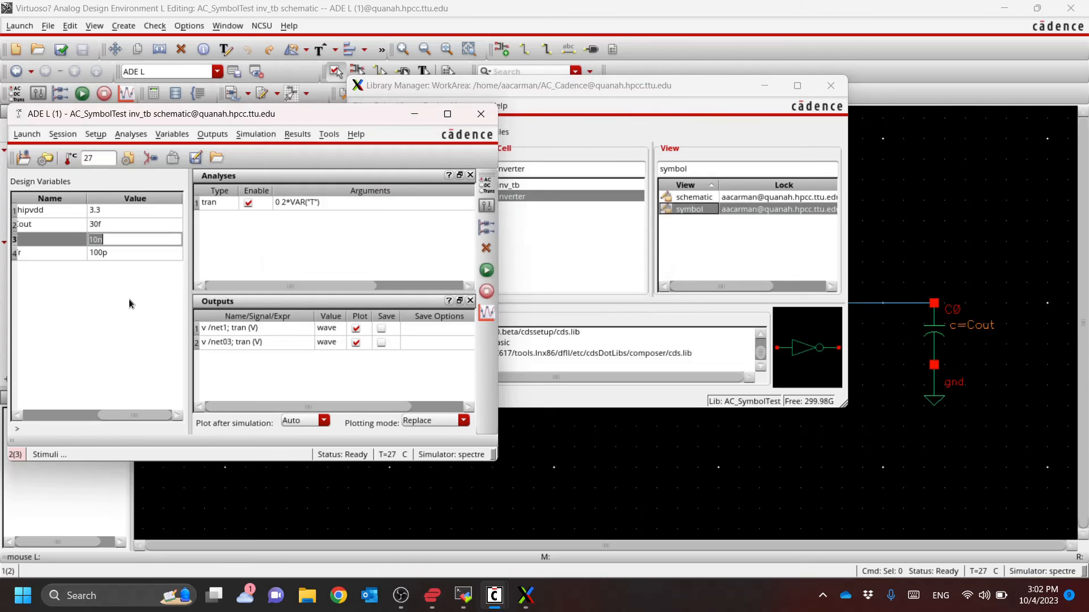
{"action": "double_click", "coordinate": [129, 300]}
{"action": "key", "text": "Escape"}
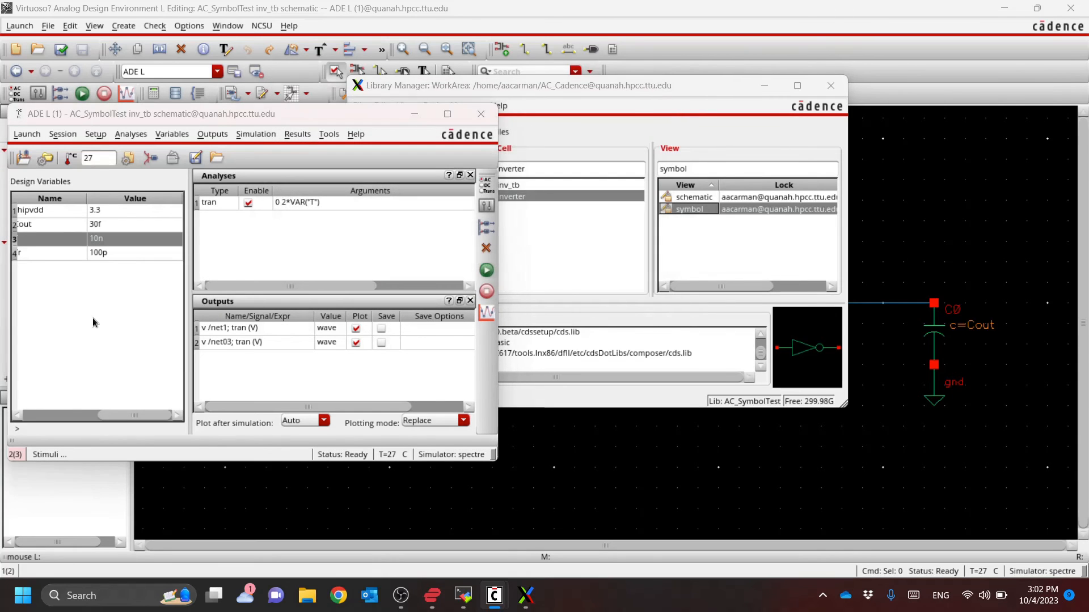
{"action": "double_click", "coordinate": [94, 321]}
{"action": "key", "text": "Escape"}
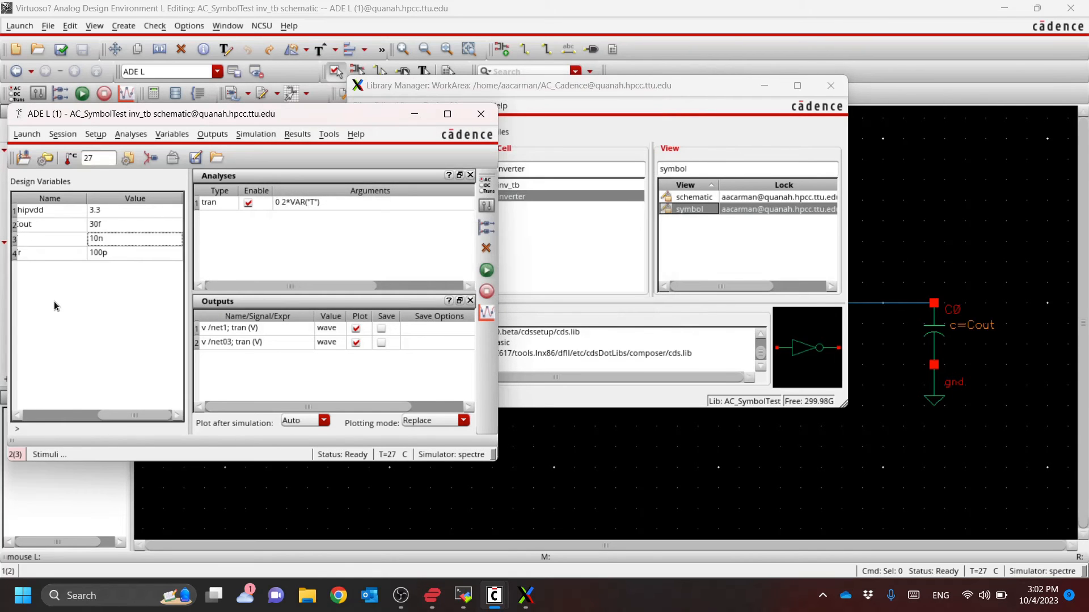
{"action": "double_click", "coordinate": [53, 301]}
{"action": "key", "text": "Escape"}
Maximize the ADE L window and copy the design variables from the cellview
{"action": "double_click", "coordinate": [314, 116]}
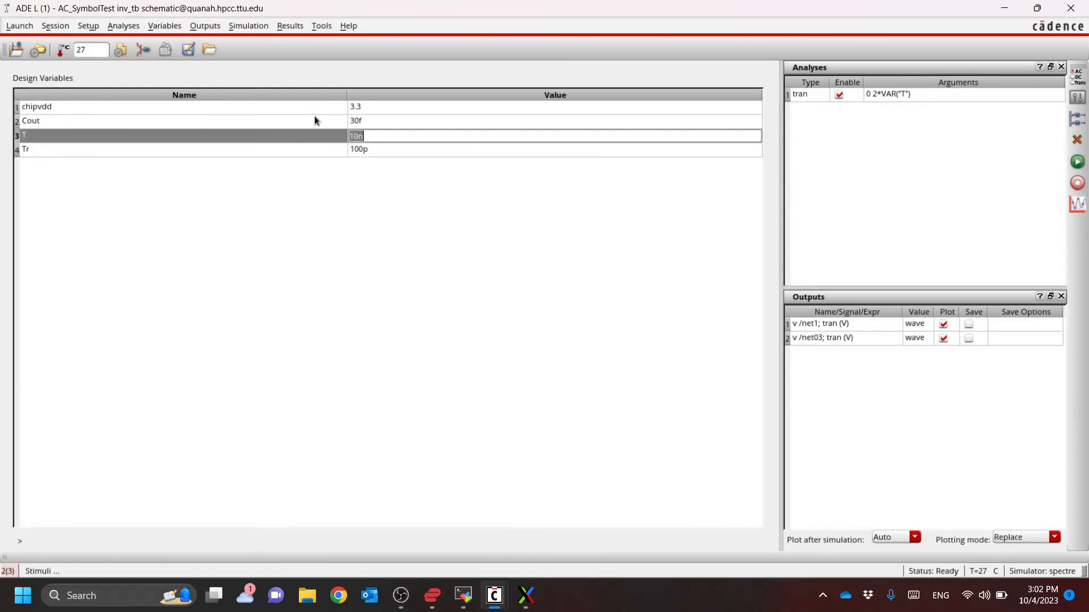
{"action": "right_click", "coordinate": [175, 183]}
{"action": "left_click", "coordinate": [174, 182]}
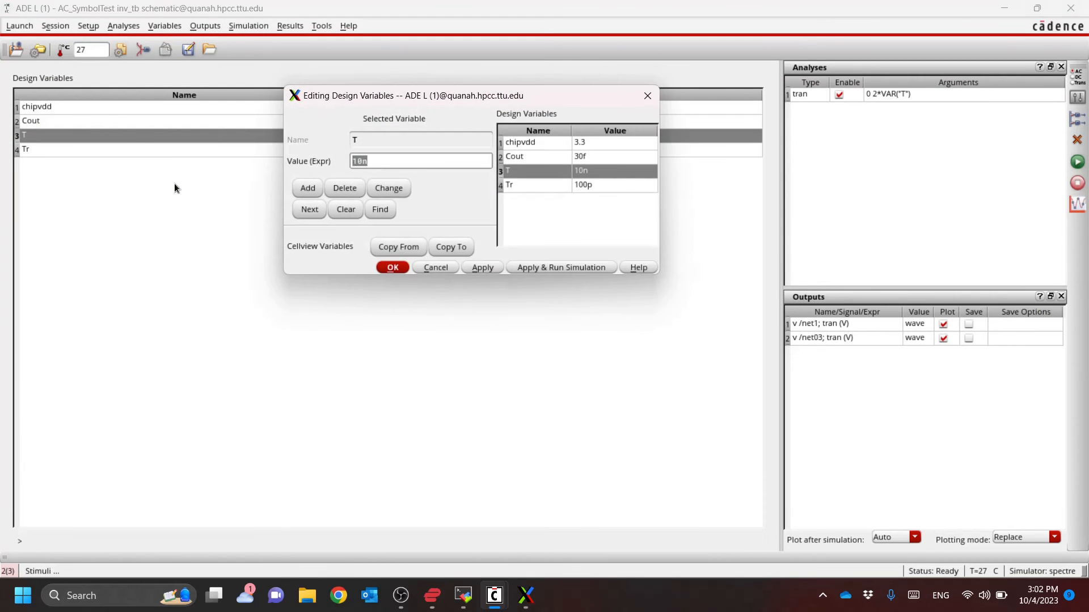
{"action": "key", "text": "Escape"}
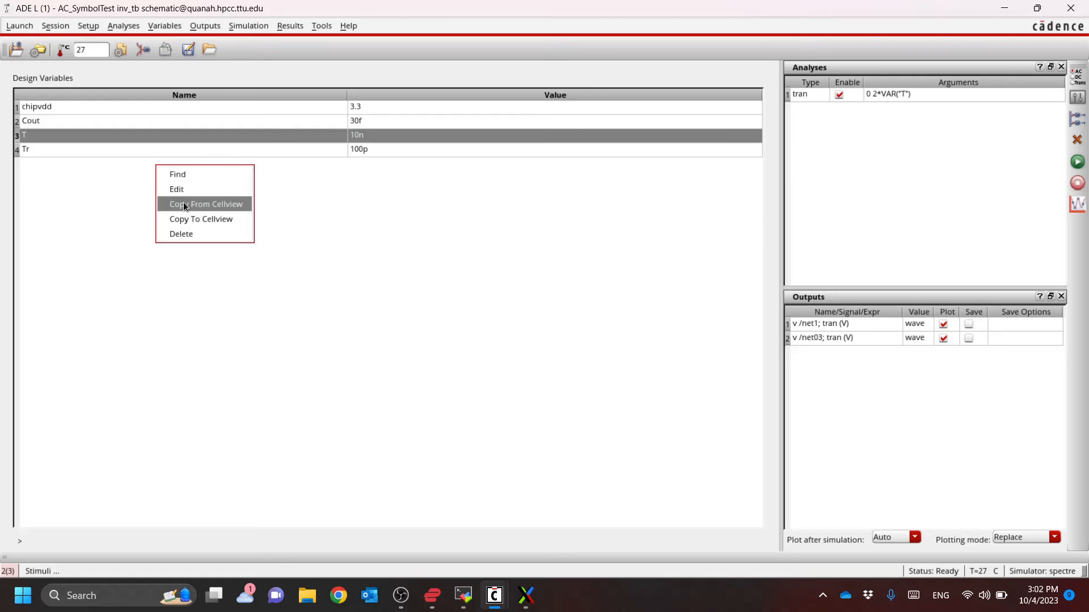
{"action": "left_click", "coordinate": [182, 203]}
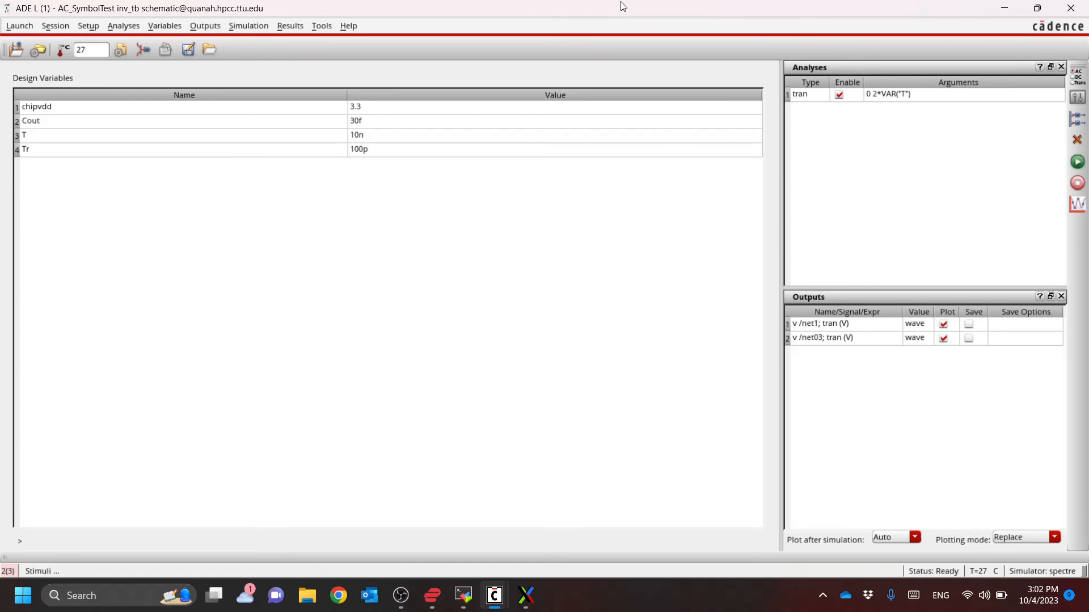
Restore the ADE L window to its smaller size, close the Editing Design Variables dialog, and reposition the window over the schematic
{"action": "left_click_drag", "start_coordinate": [623, 7], "coordinate": [414, 160]}
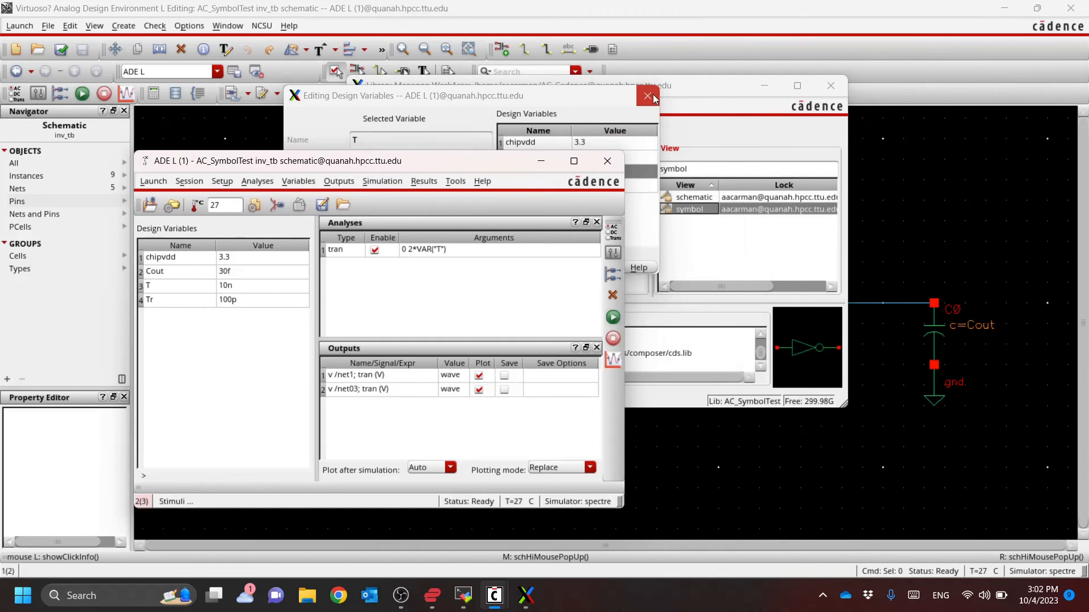
{"action": "left_click", "coordinate": [652, 98]}
{"action": "left_click_drag", "start_coordinate": [487, 161], "coordinate": [462, 127]}
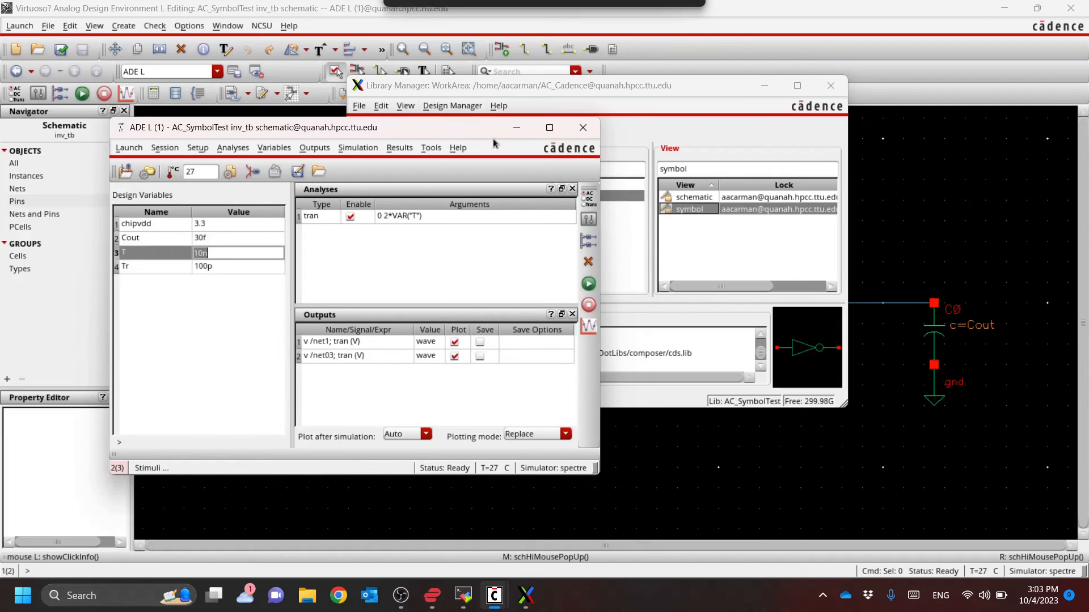
Netlist and run the transient simulation, and inspect the plotted /net1 and /net03 waveforms
{"action": "left_click", "coordinate": [594, 283]}
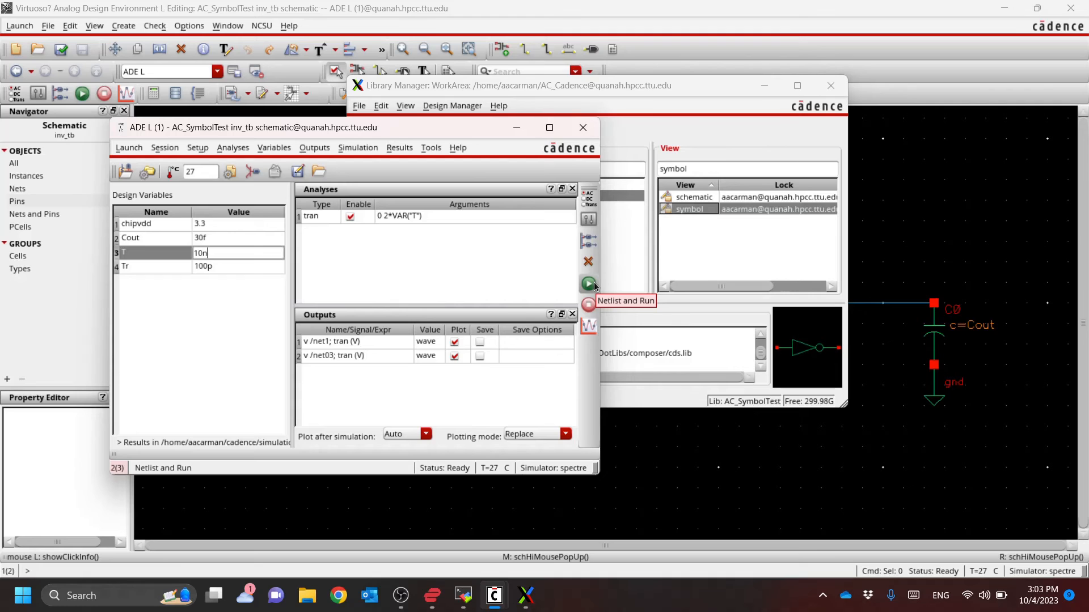
{"action": "mouse_move", "coordinate": [495, 604]}
{"action": "left_click", "coordinate": [749, 482]}
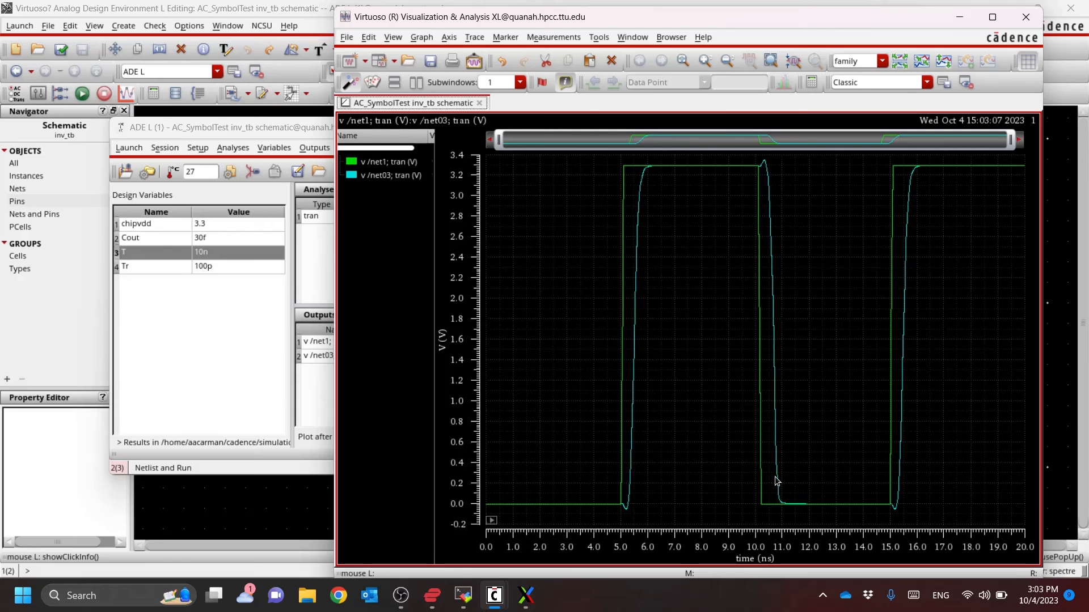
{"action": "mouse_move", "coordinate": [778, 480]}
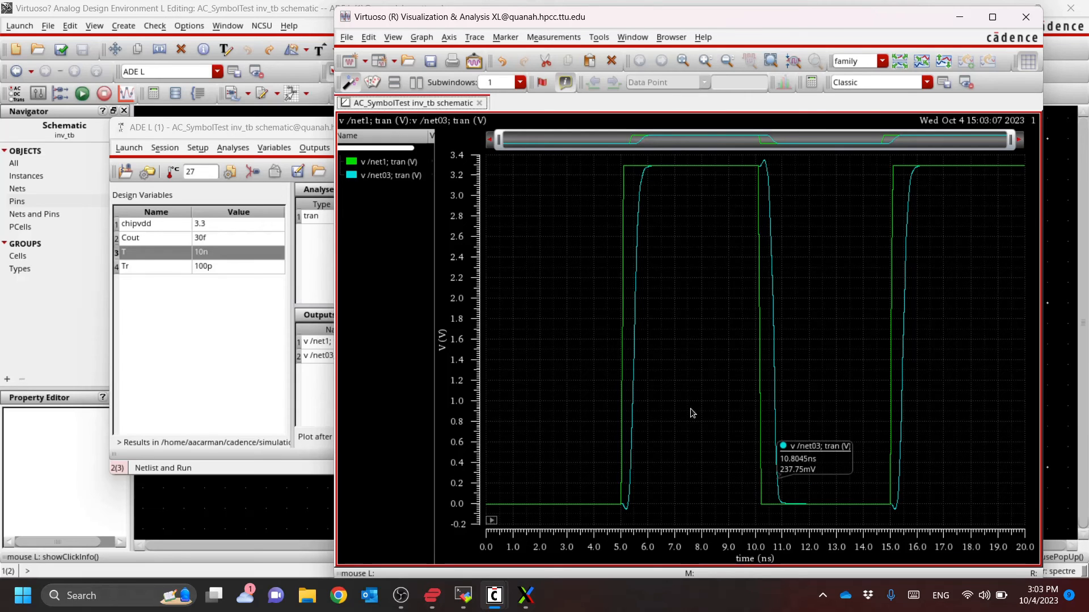
In the inv_tb schematic, set the CDF parameter f of inverter I5 to the variable m, and check and save
{"action": "left_click", "coordinate": [304, 14]}
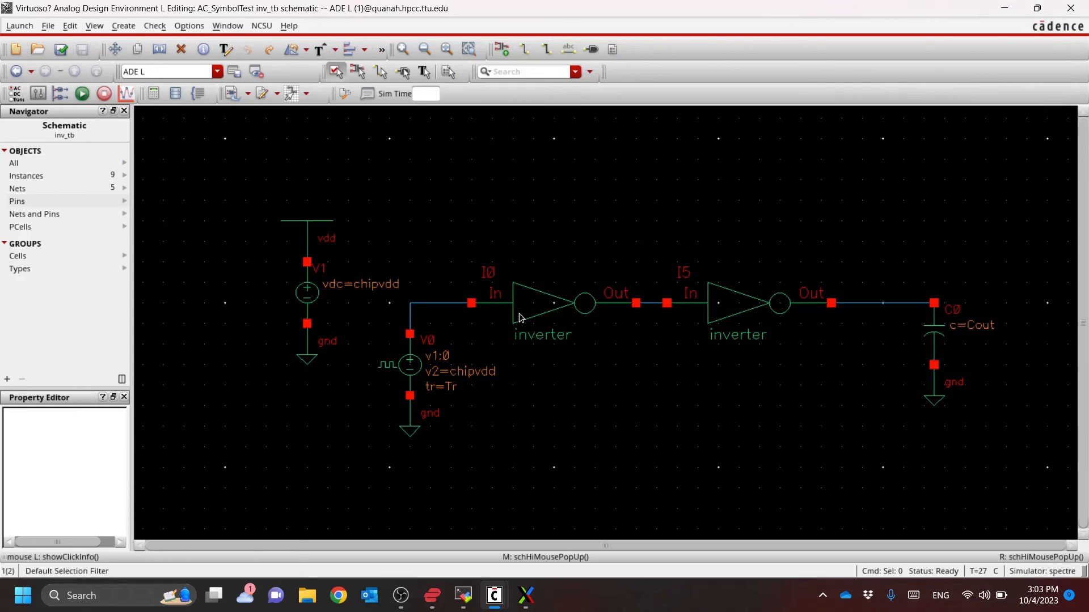
{"action": "left_click", "coordinate": [729, 301]}
{"action": "key", "text": "q"}
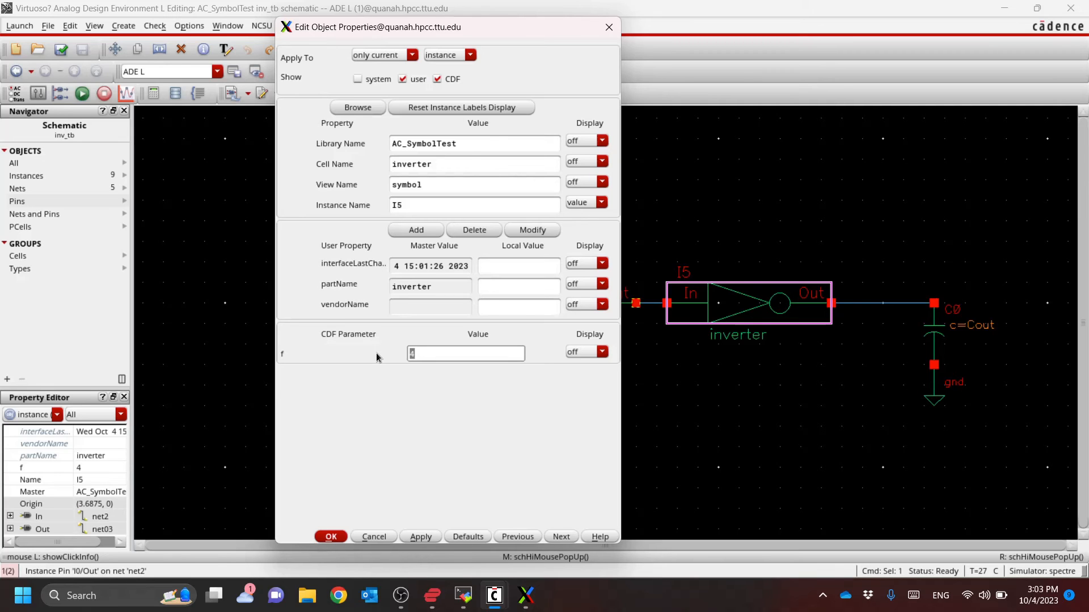
{"action": "type", "text": "m"}
{"action": "key", "text": "Return"}
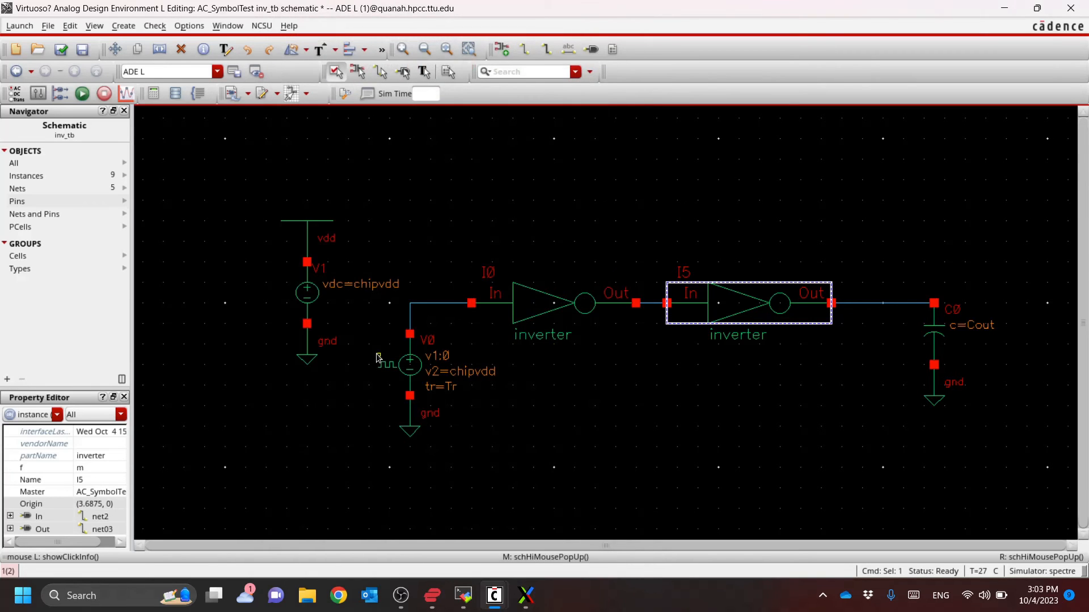
{"action": "left_click", "coordinate": [381, 323]}
{"action": "left_click", "coordinate": [59, 50]}
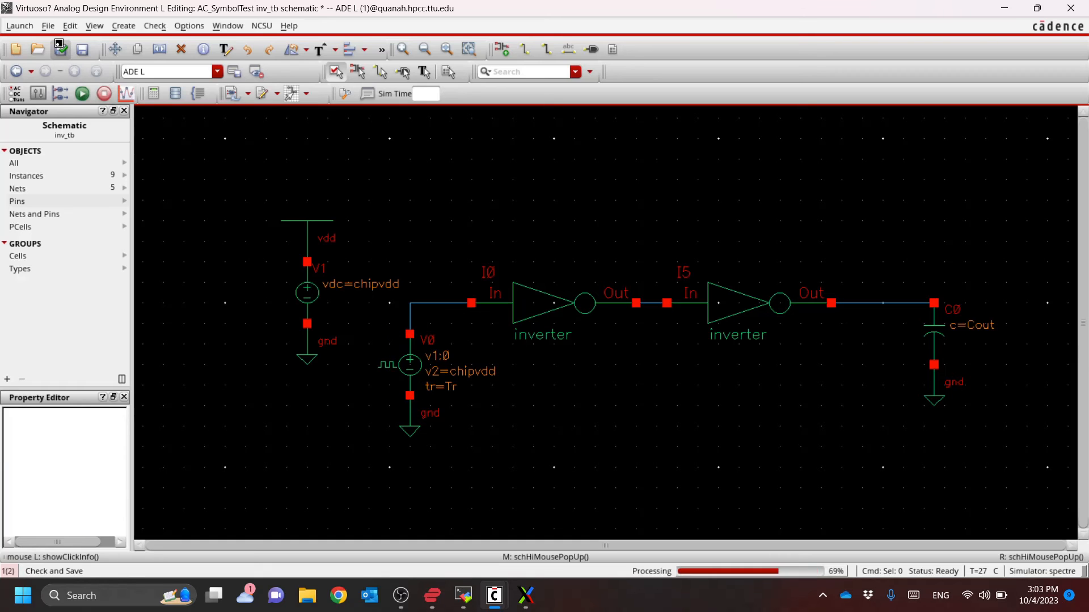
Switch to the ADE L window, copy the design variables from the cellview, and set m to 4
{"action": "key", "text": "alt+Tab"}
{"action": "key", "text": "Tab"}
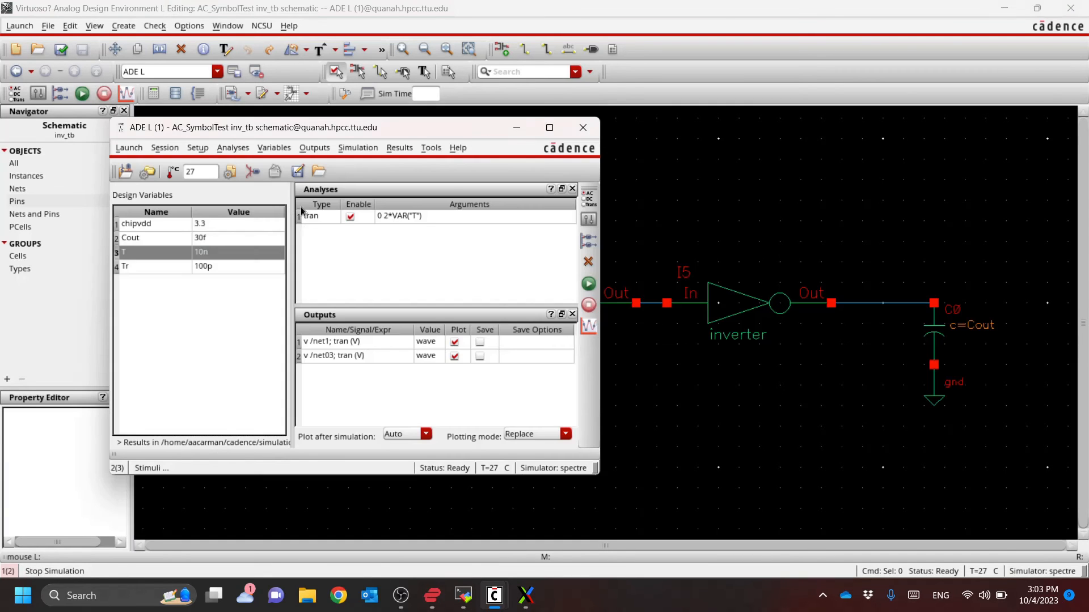
{"action": "right_click", "coordinate": [162, 315]}
{"action": "left_click", "coordinate": [175, 326]}
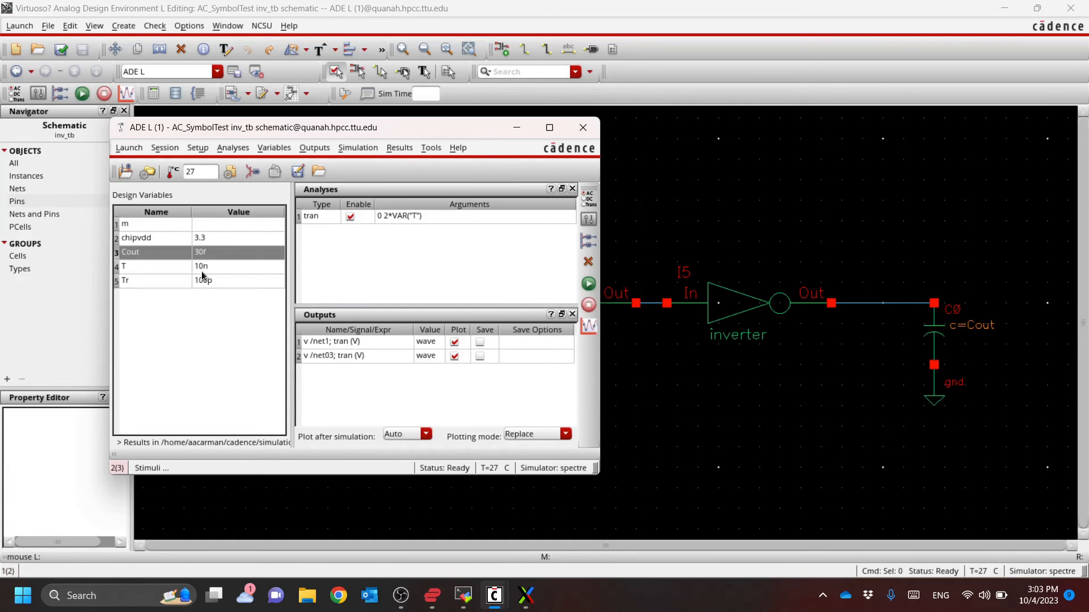
{"action": "left_click", "coordinate": [218, 225]}
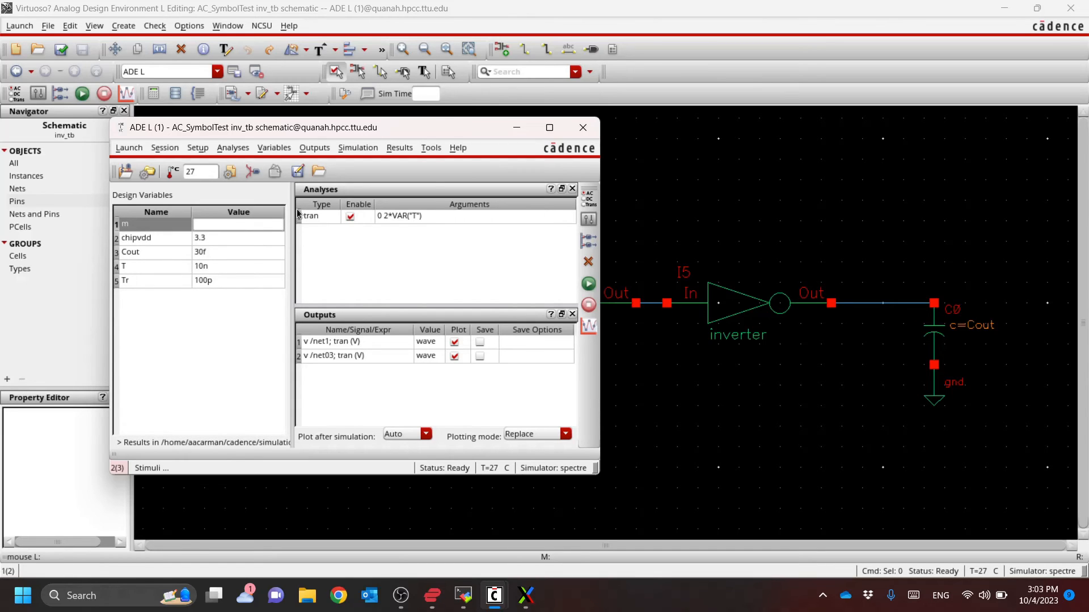
{"action": "type", "text": "4"}
{"action": "key", "text": "Return"}
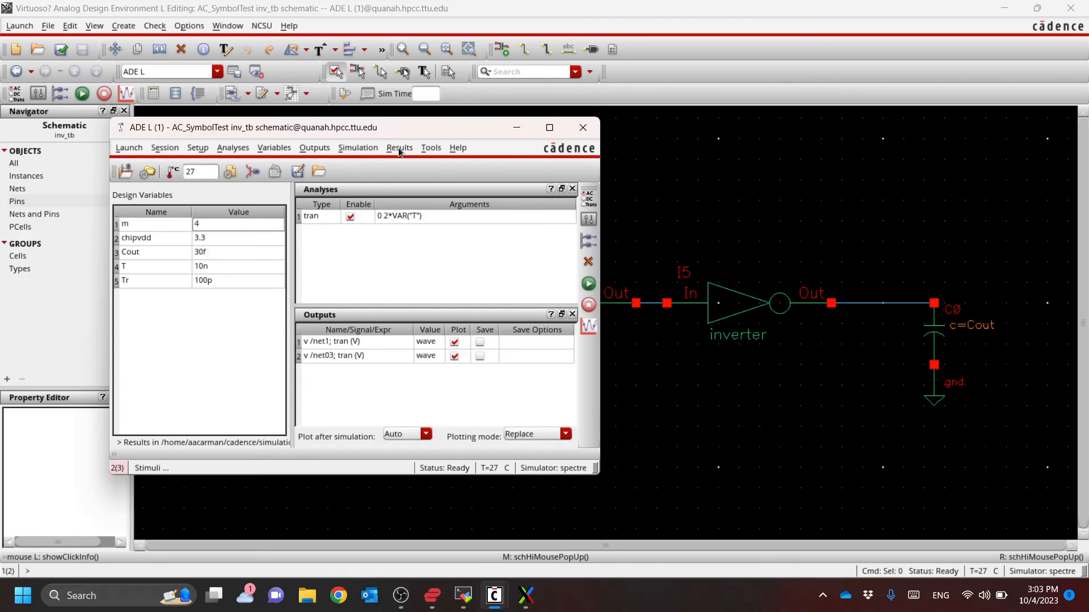
Open the Parametric Analysis tool and add the design variable m as the sweep variable
{"action": "left_click", "coordinate": [431, 148]}
{"action": "left_click", "coordinate": [454, 168]}
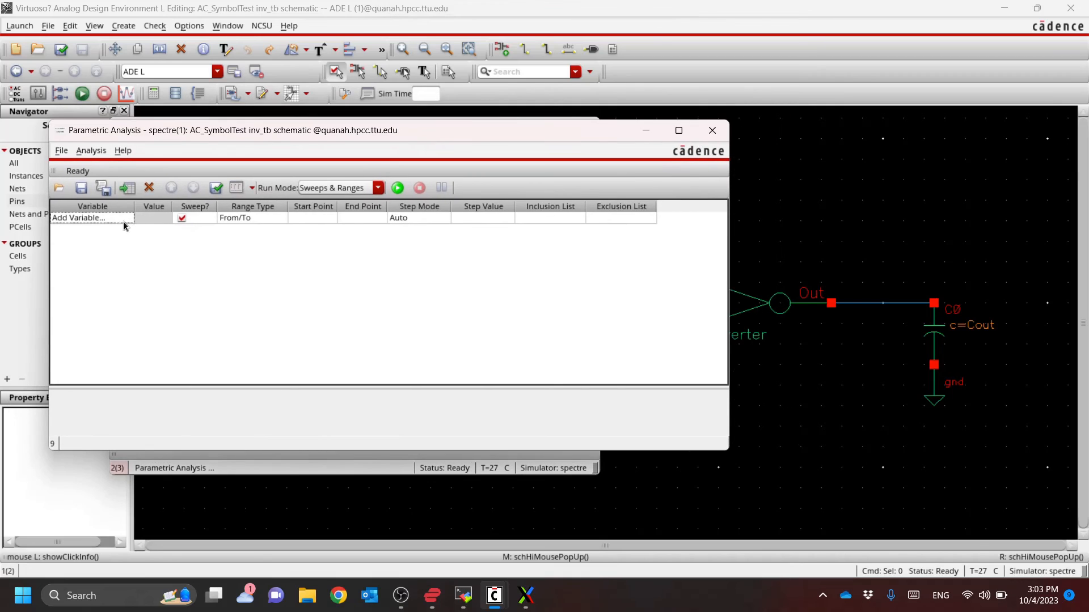
{"action": "left_click", "coordinate": [124, 216]}
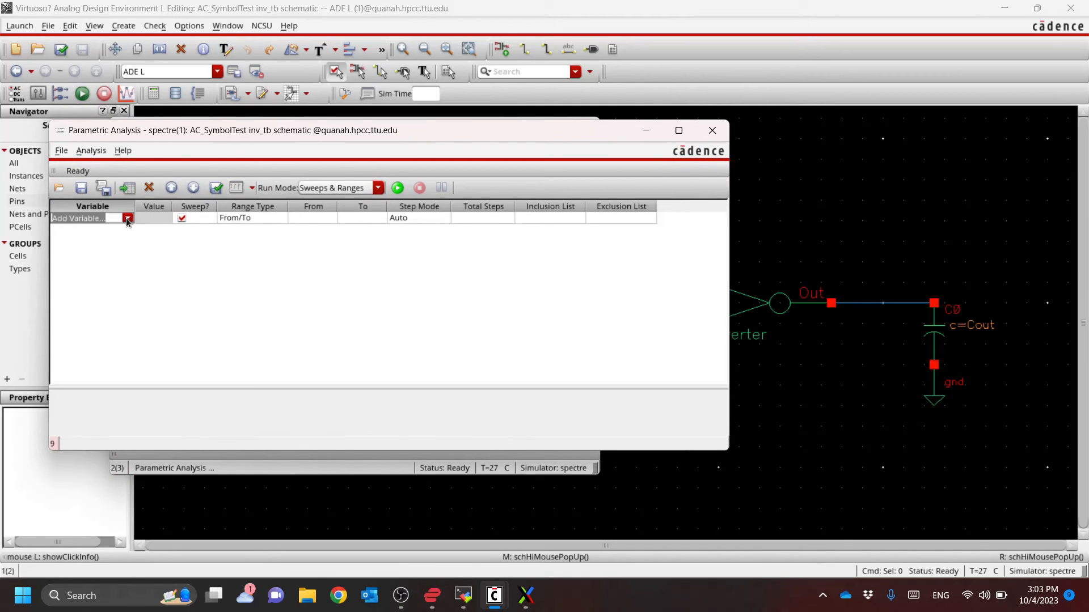
{"action": "left_click", "coordinate": [127, 218]}
{"action": "left_click", "coordinate": [102, 273]}
Define the sweep of m from 1 to 4 in Auto step mode with 4 total steps
{"action": "left_click", "coordinate": [314, 220]}
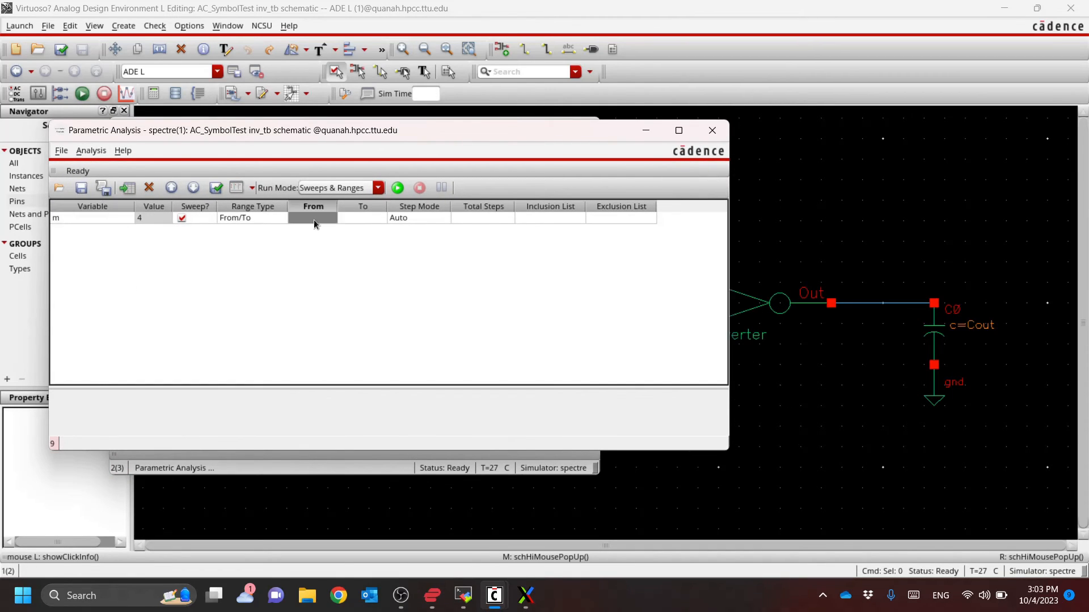
{"action": "type", "text": "1"}
{"action": "key", "text": "Tab"}
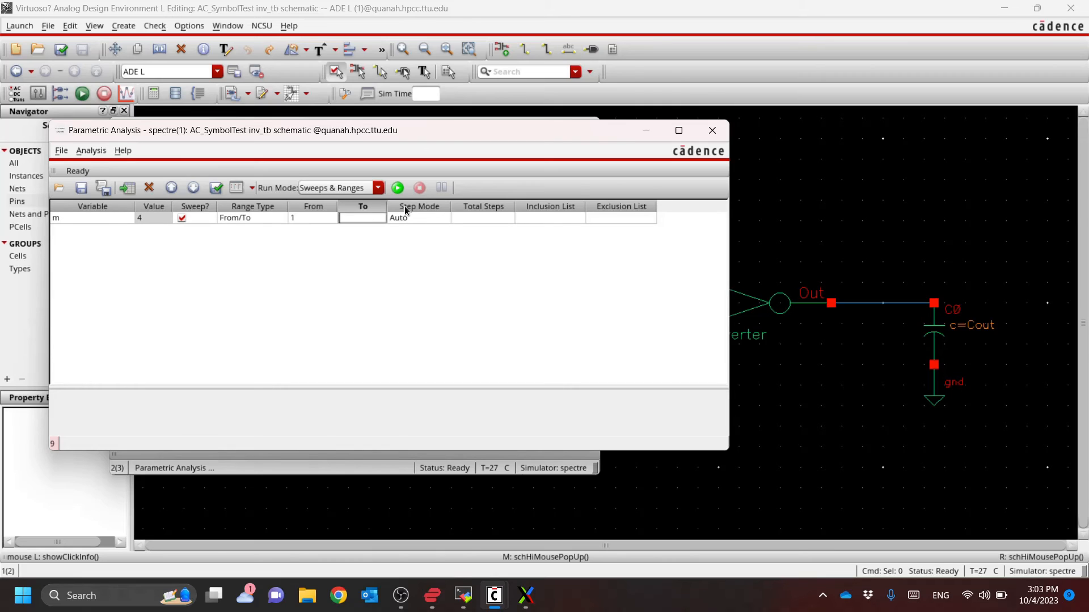
{"action": "type", "text": "4"}
{"action": "key", "text": "Tab"}
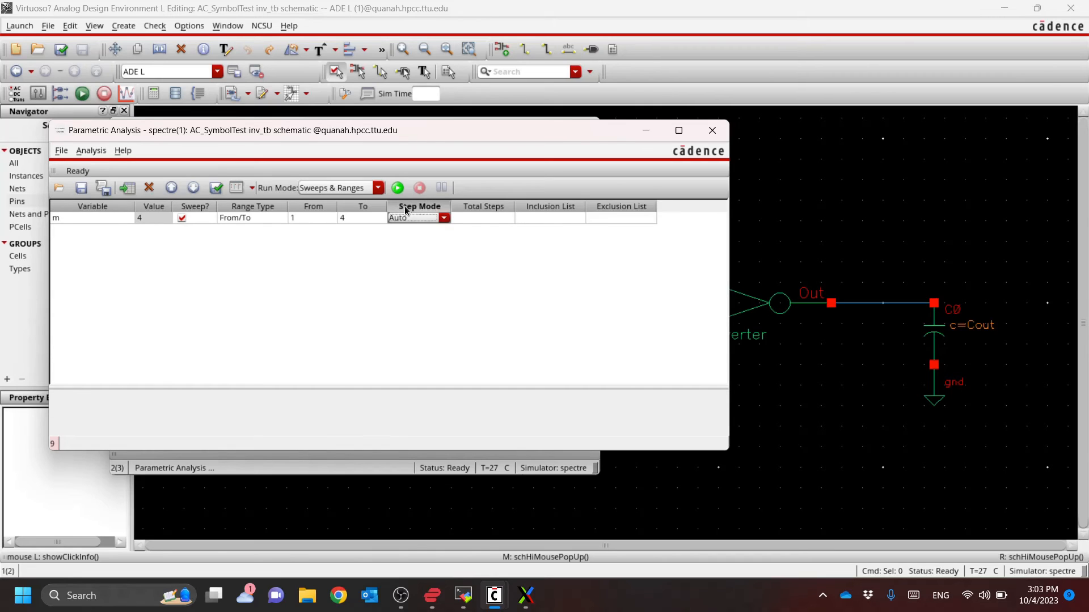
{"action": "key", "text": "Tab"}
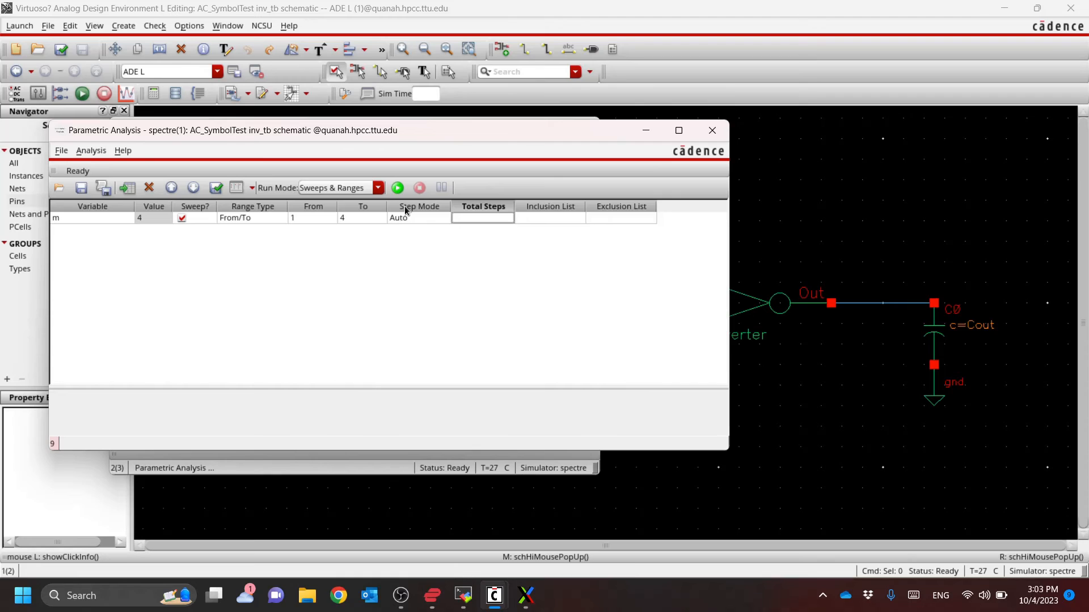
{"action": "type", "text": "4"}
{"action": "key", "text": "Tab"}
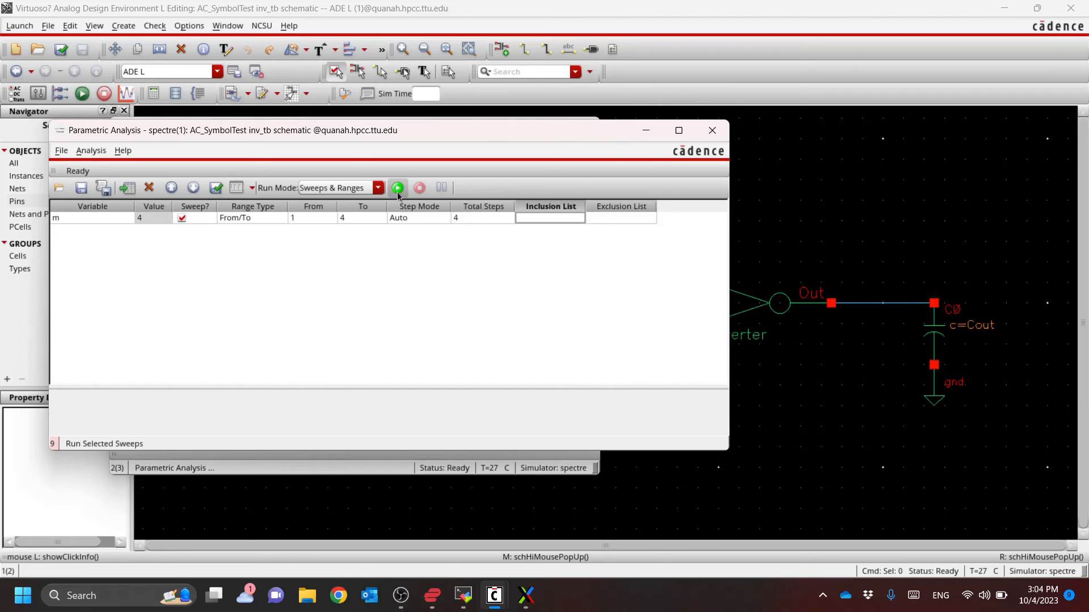
Run the selected parametric sweep, switch to the waveform window, and maximize it
{"action": "left_click", "coordinate": [398, 188]}
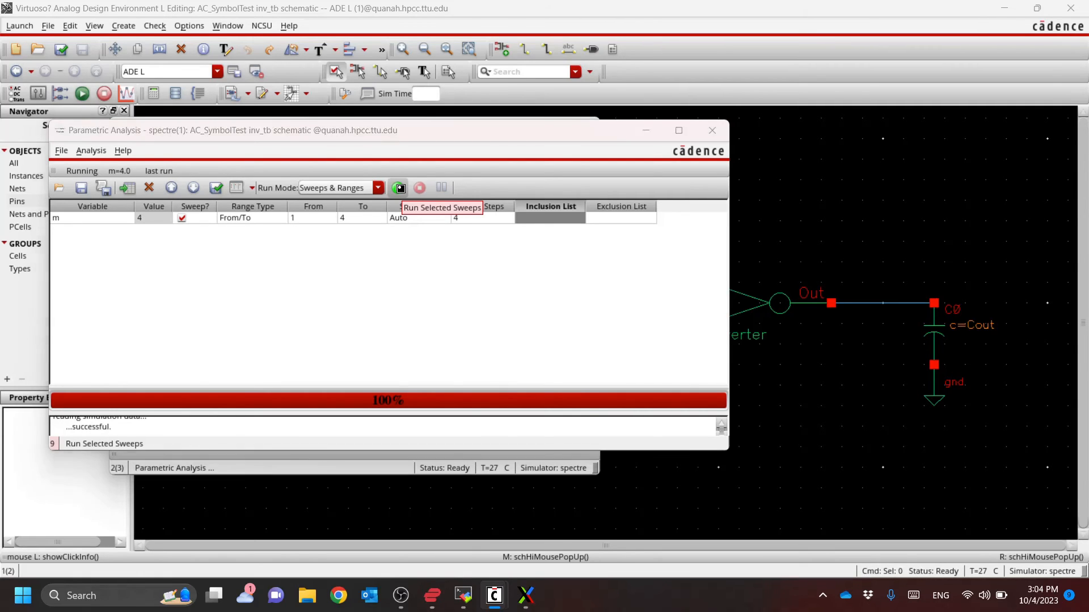
{"action": "key", "text": "alt+Tab"}
{"action": "key", "text": "alt+Tab"}
{"action": "key", "text": "alt+Tab"}
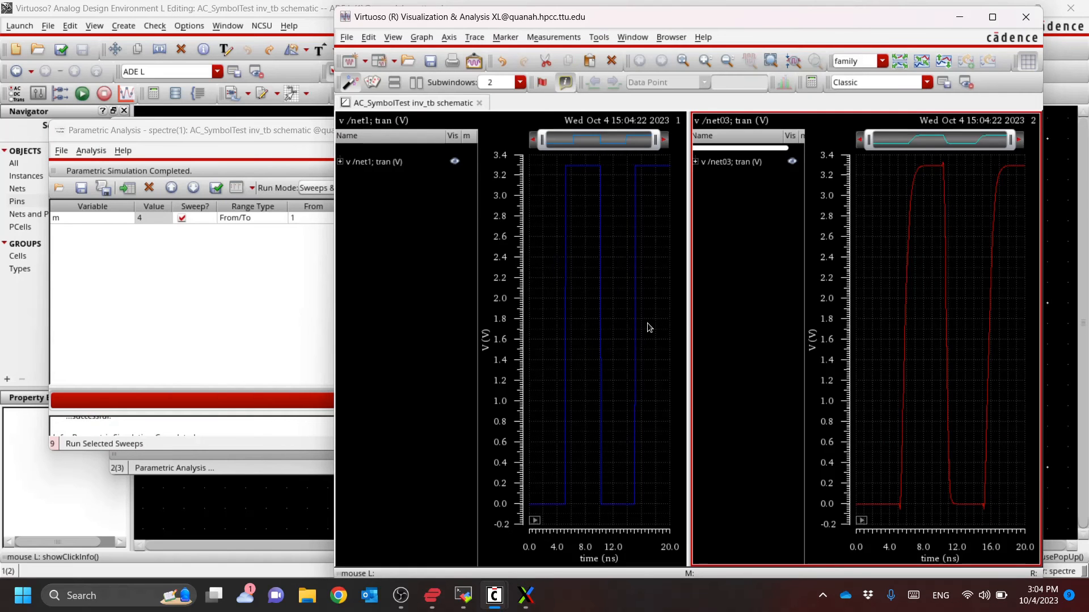
{"action": "left_click", "coordinate": [993, 16]}
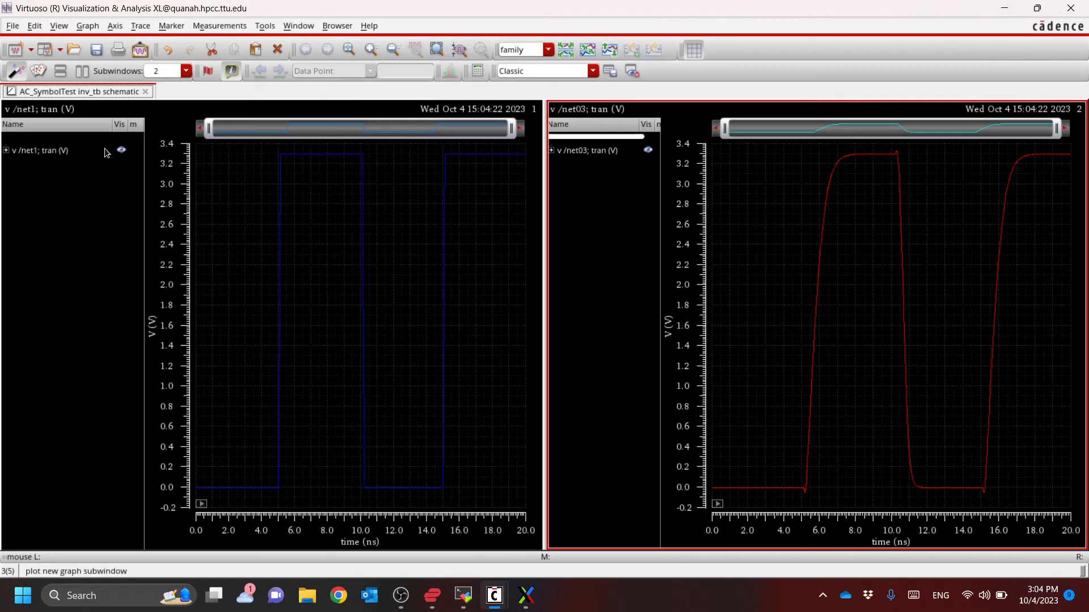
Expand the /net1 trace family and highlight its individual traces for m = 1 to 4
{"action": "left_click", "coordinate": [6, 150]}
{"action": "left_click", "coordinate": [66, 175]}
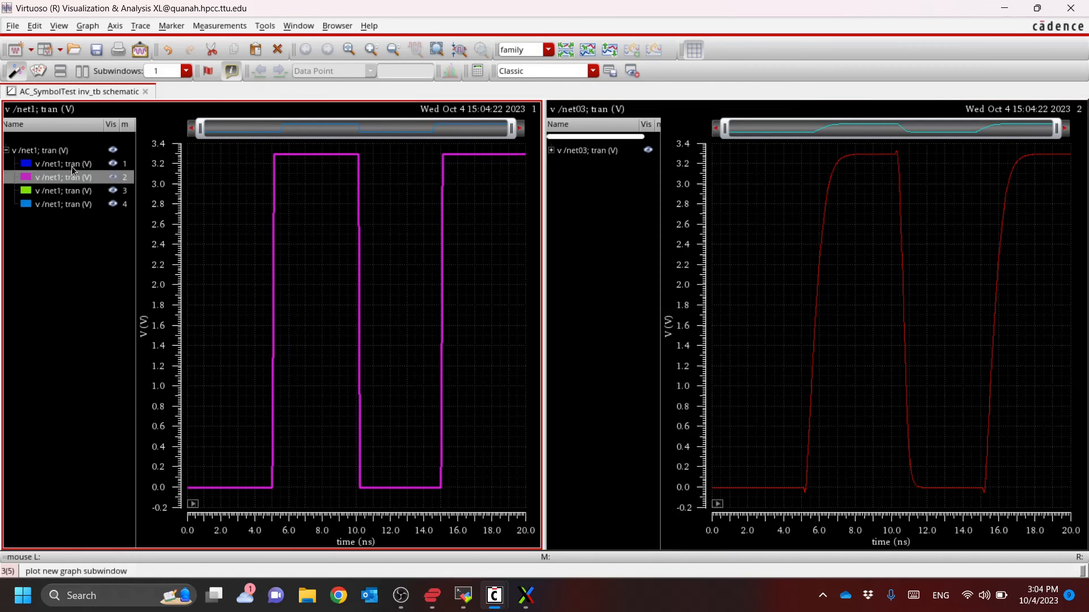
{"action": "left_click", "coordinate": [73, 165]}
{"action": "left_click", "coordinate": [68, 177]}
{"action": "left_click", "coordinate": [61, 192]}
{"action": "left_click", "coordinate": [61, 204]}
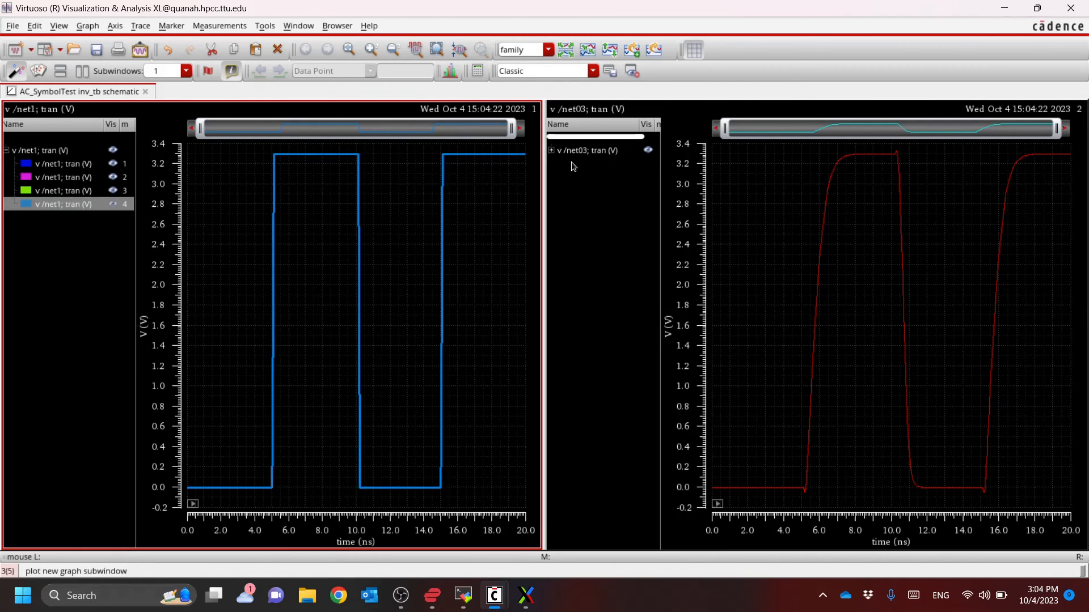
Expand the /net03 trace family, highlight each trace for m = 1 to 4, and close the waveform window
{"action": "left_click", "coordinate": [551, 151]}
{"action": "left_click", "coordinate": [610, 164]}
{"action": "left_click", "coordinate": [611, 177]}
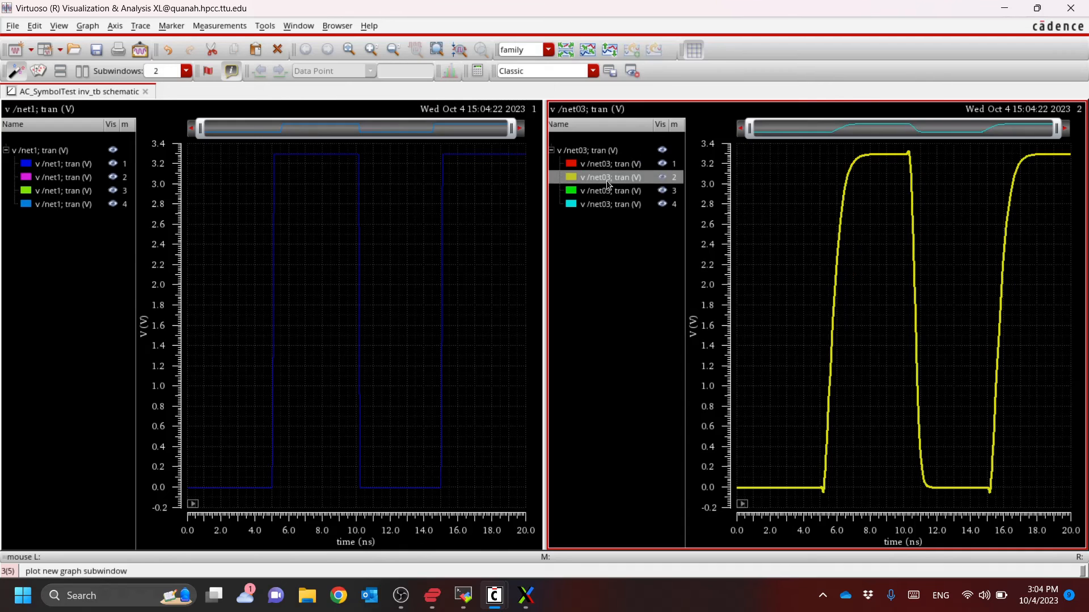
{"action": "left_click", "coordinate": [606, 190]}
{"action": "left_click", "coordinate": [605, 204]}
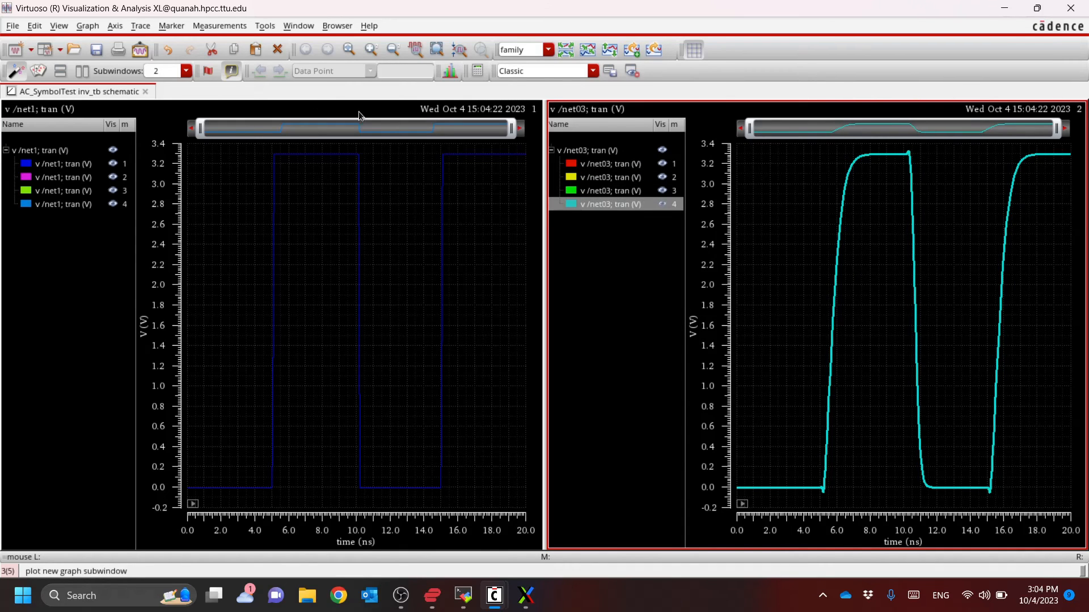
{"action": "left_click", "coordinate": [1071, 8]}
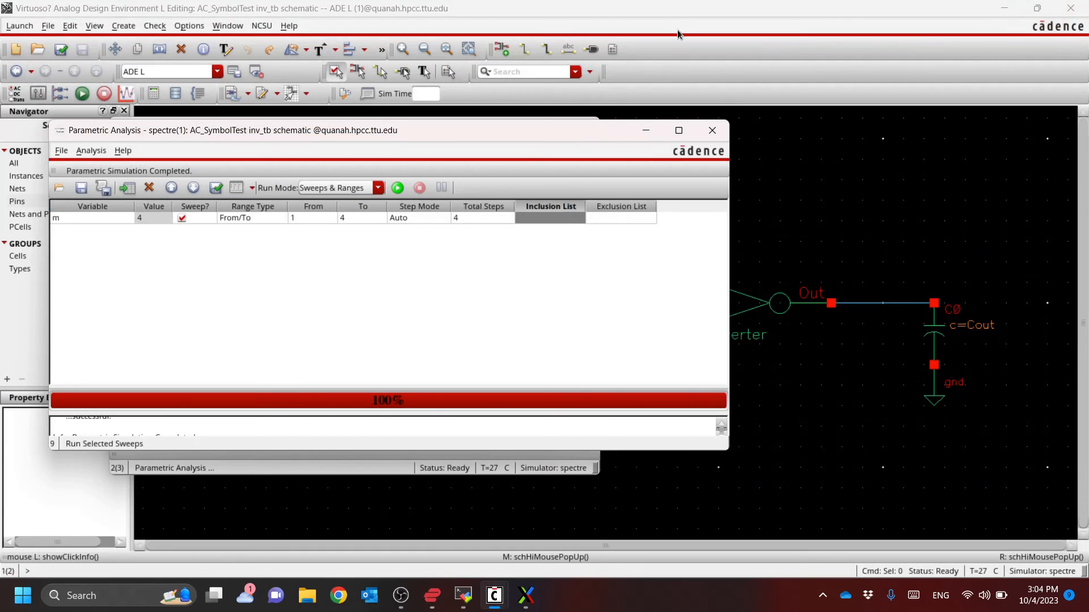
Return to the schematic and check the f parameter in the object properties of inverter I5
{"action": "left_click", "coordinate": [679, 28]}
{"action": "left_click", "coordinate": [738, 311]}
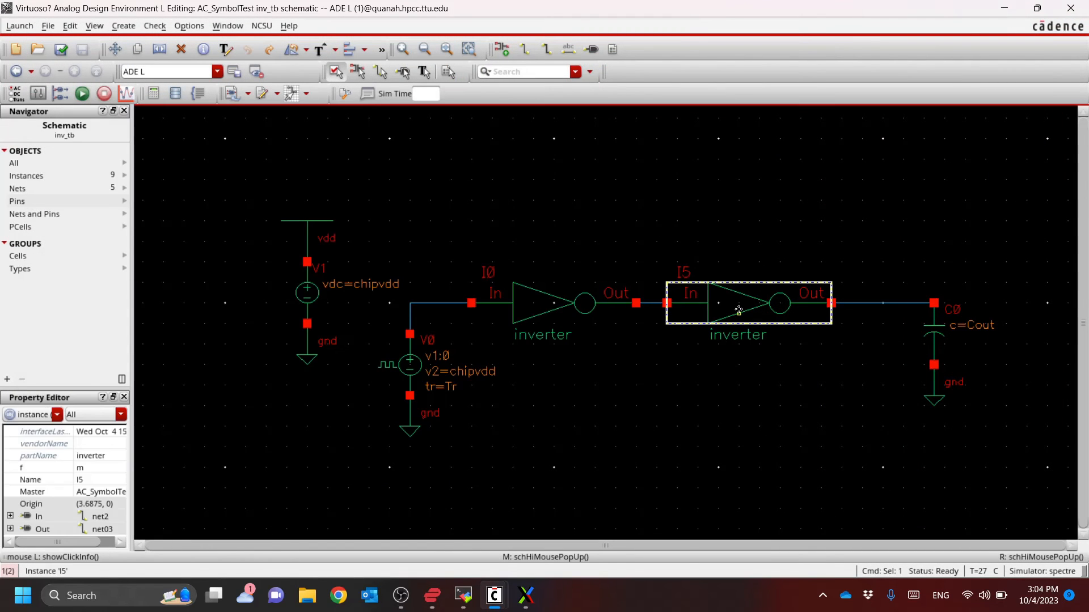
{"action": "key", "text": "q"}
{"action": "key", "text": "Escape"}
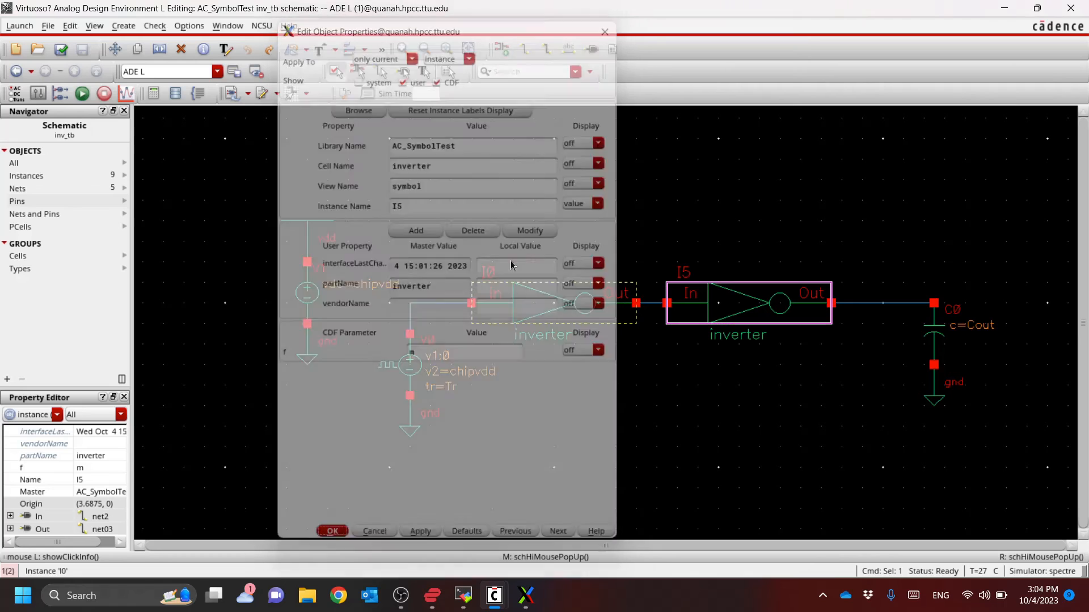
{"action": "key", "text": "q"}
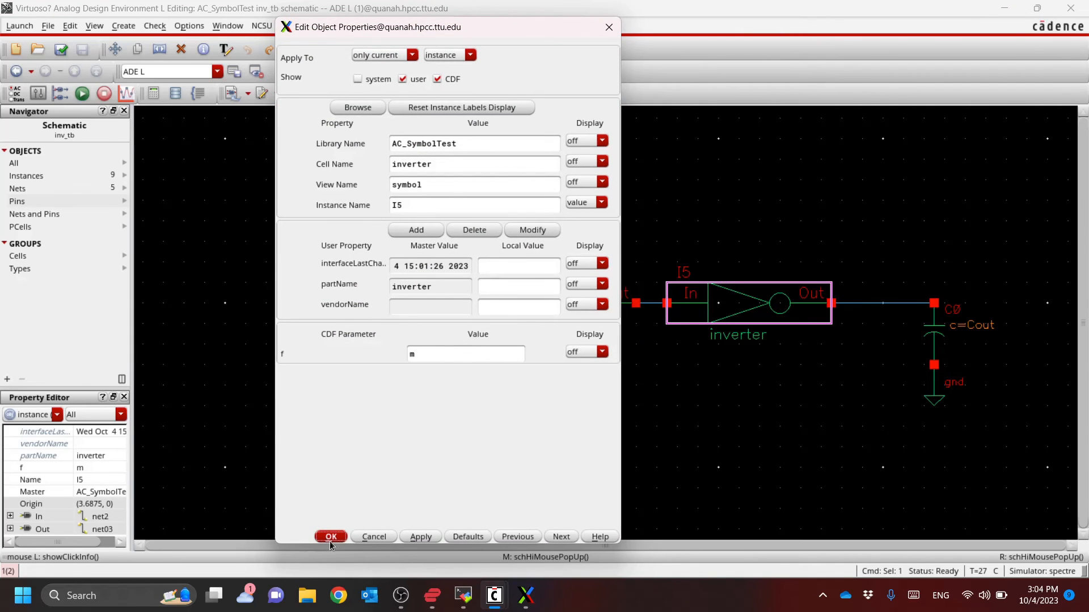
{"action": "left_click", "coordinate": [331, 537]}
{"action": "left_click", "coordinate": [699, 421]}
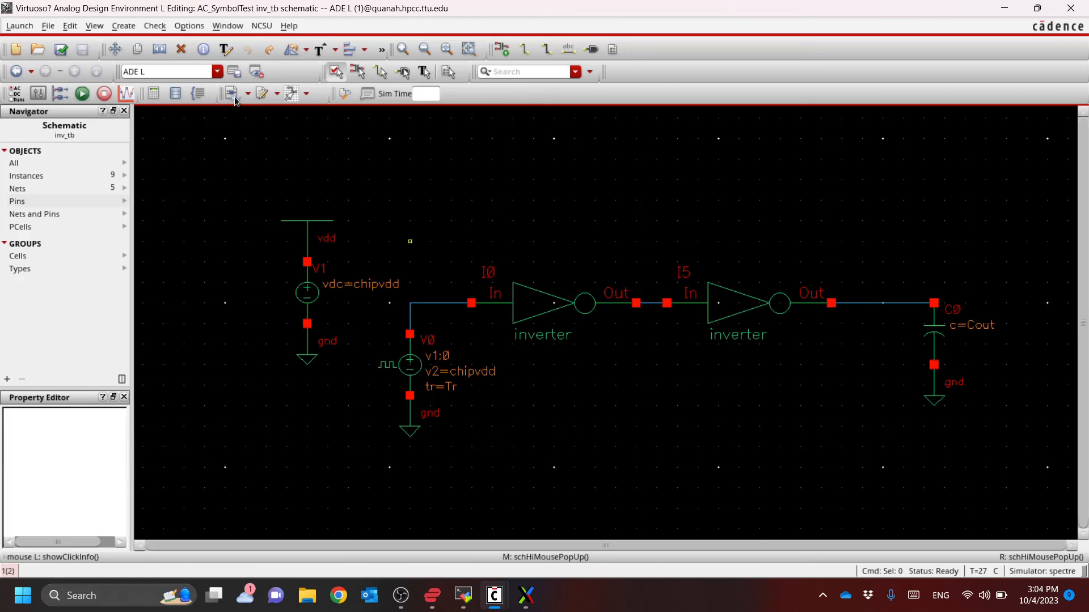
Set the design variable m to 1 in ADE L, rerun the simulation with the Virtuoso_Visual_Analysis_XL license, and maximize the waveform window
{"action": "key", "text": "alt+Tab"}
{"action": "key", "text": "alt+Tab"}
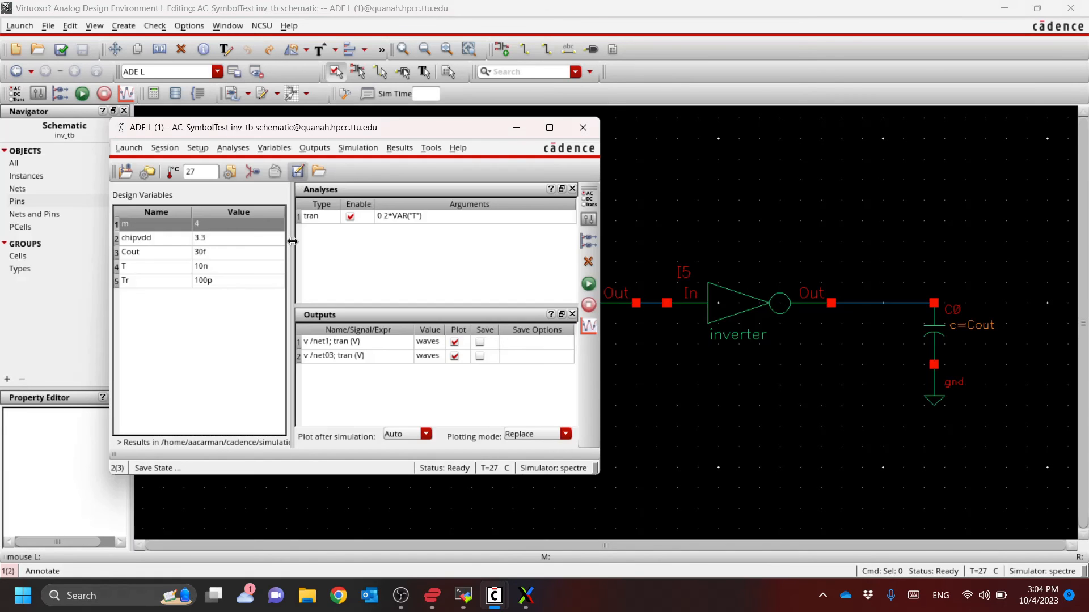
{"action": "double_click", "coordinate": [220, 225]}
{"action": "type", "text": "1"}
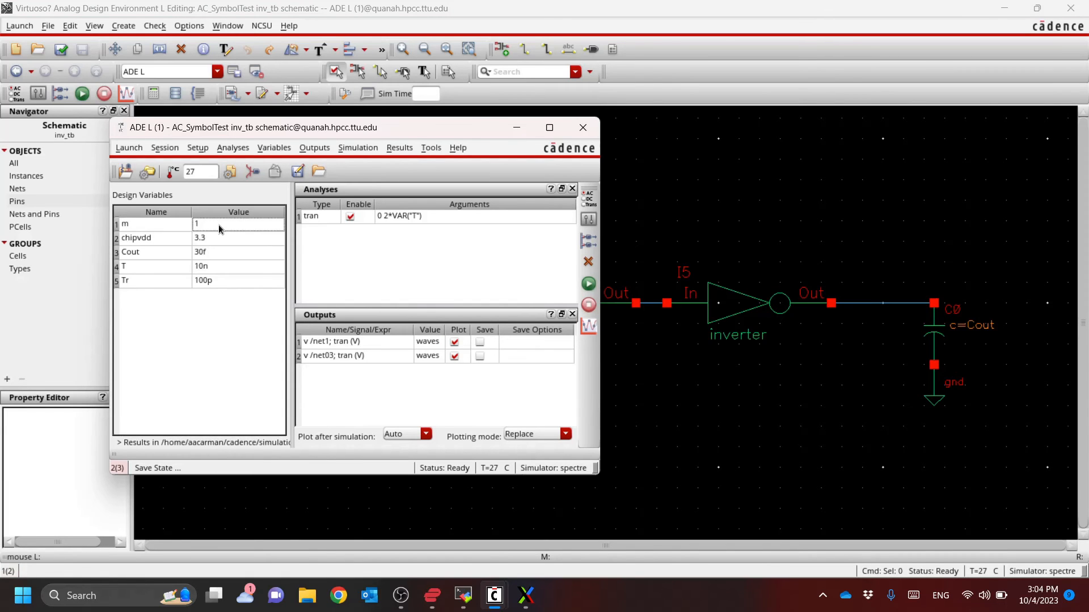
{"action": "left_click", "coordinate": [590, 284]}
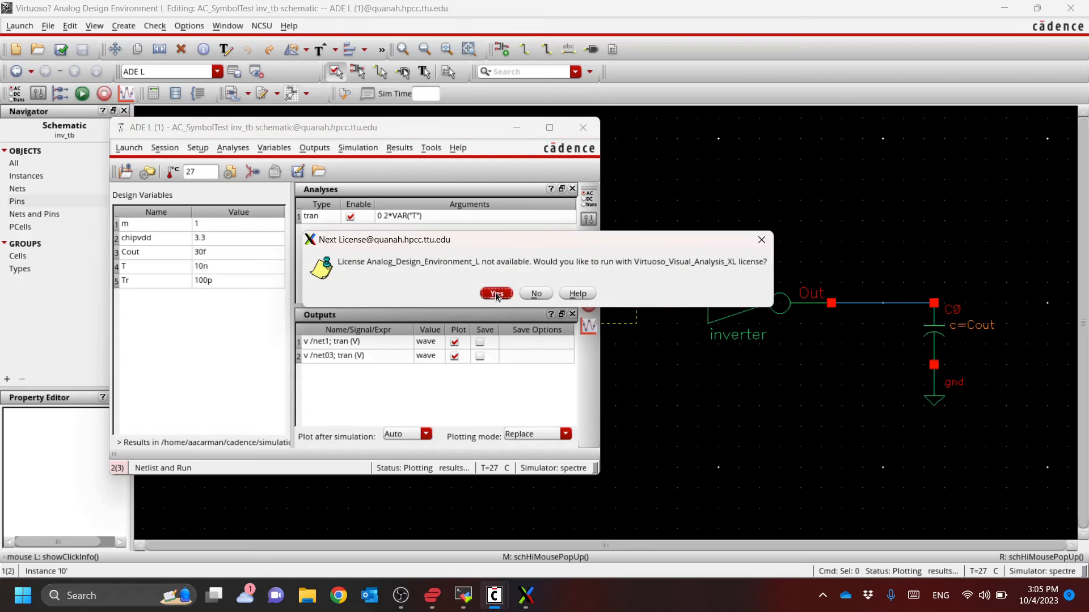
{"action": "left_click", "coordinate": [496, 293]}
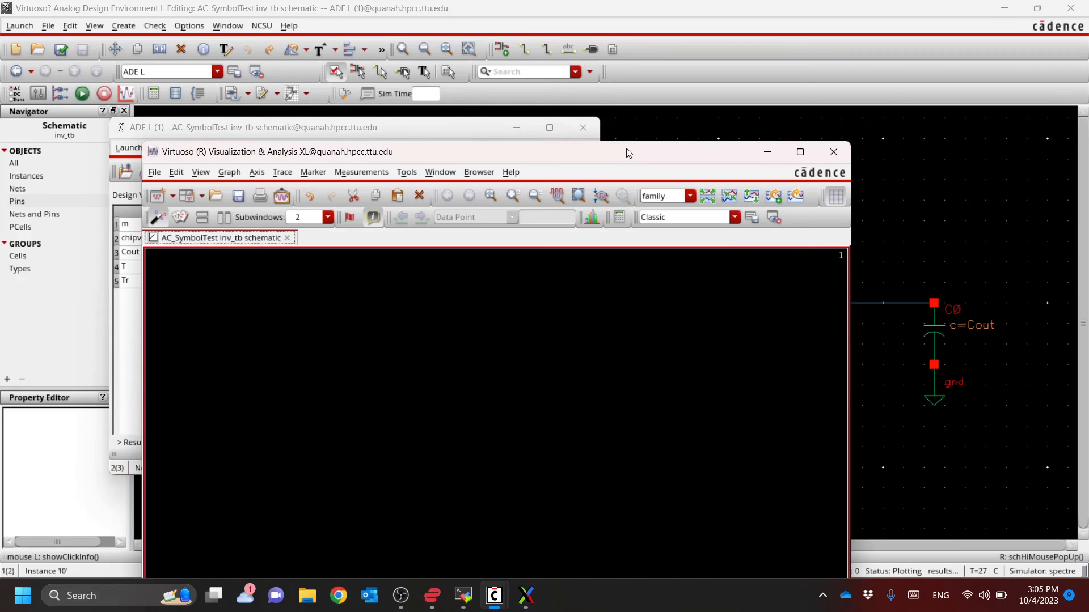
{"action": "left_click_drag", "start_coordinate": [627, 148], "coordinate": [707, 2]}
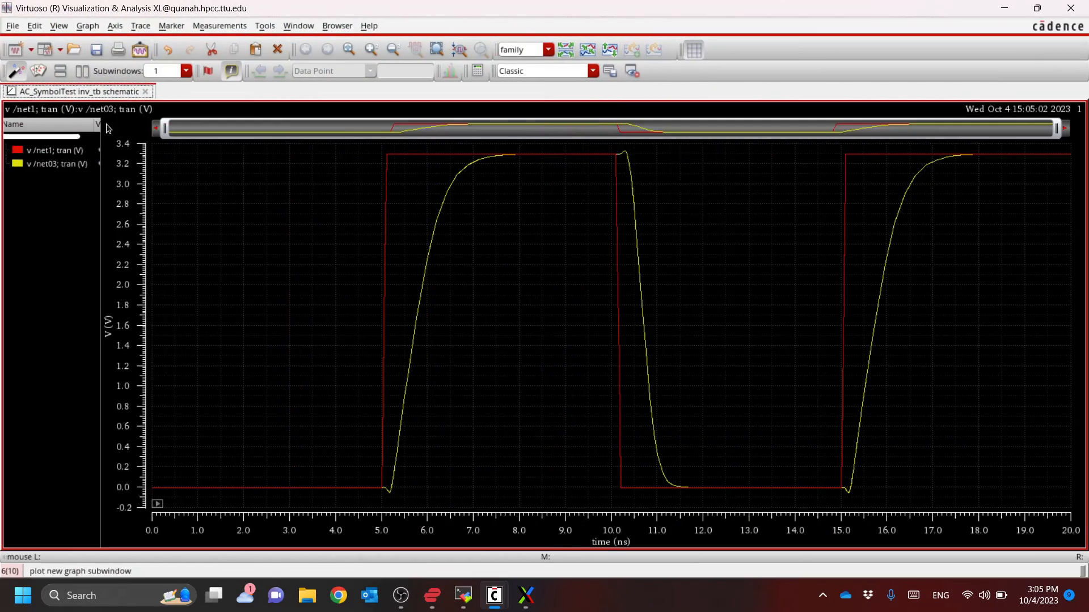
Add a horizontal marker at Y position 1.65 to the waveform graph and read its crossings with both traces
{"action": "left_click", "coordinate": [171, 26]}
{"action": "left_click", "coordinate": [201, 86]}
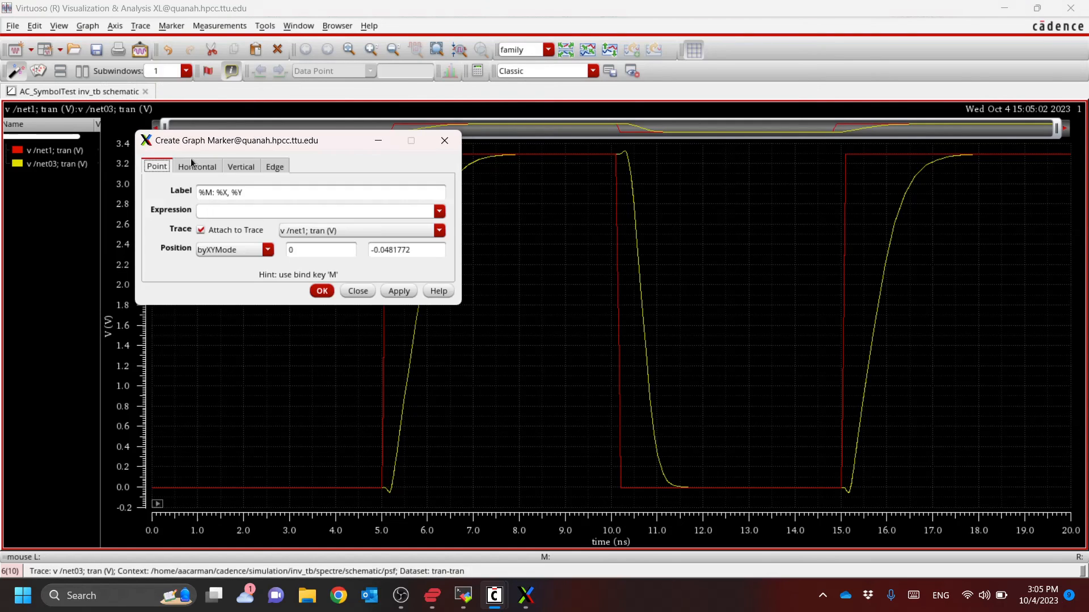
{"action": "left_click", "coordinate": [195, 166]}
{"action": "key", "text": "Tab"}
{"action": "type", "text": "1."}
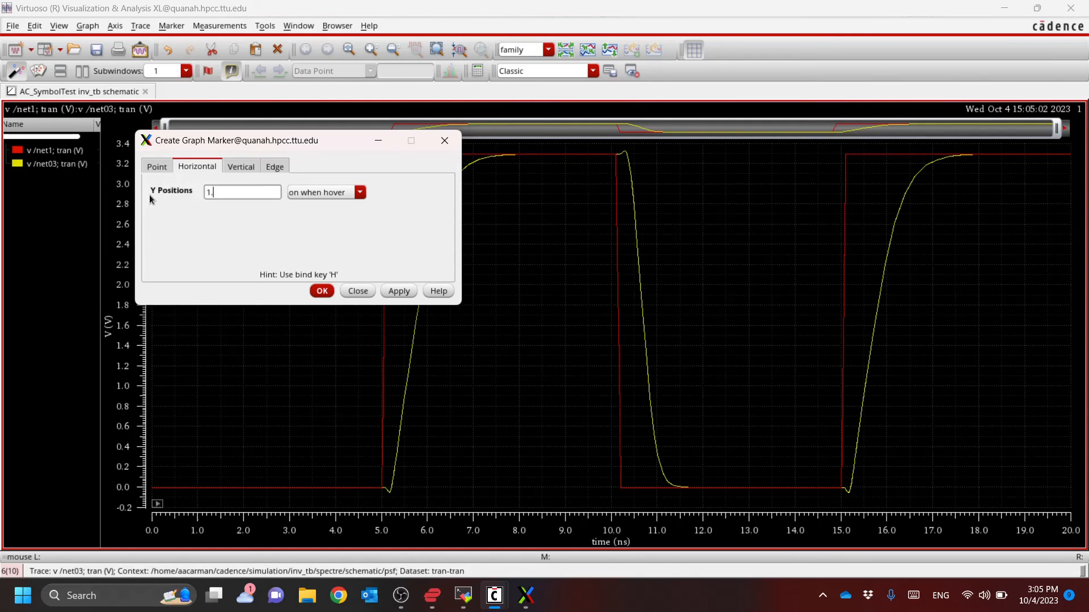
{"action": "type", "text": "65"}
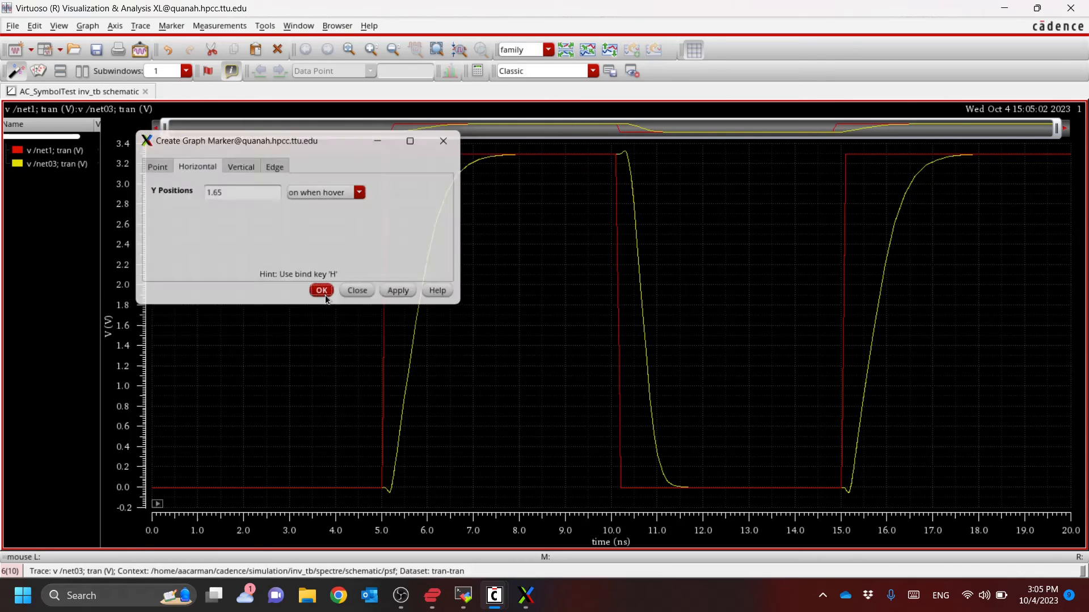
{"action": "left_click", "coordinate": [321, 291]}
{"action": "mouse_move", "coordinate": [413, 338]}
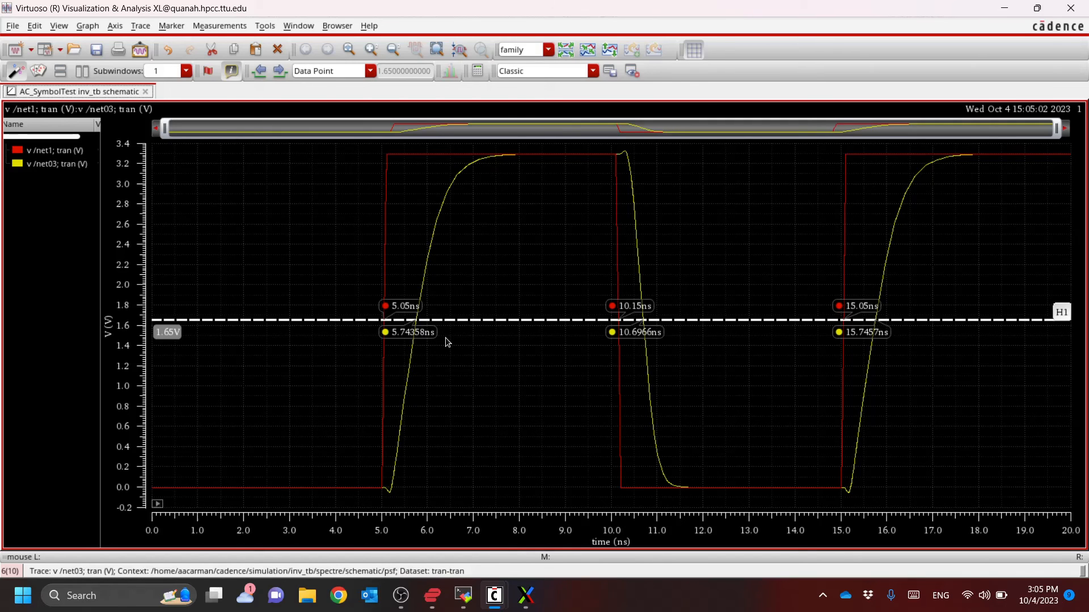
Set the design variable m to 4 in ADE L and rerun the simulation
{"action": "key", "text": "alt+Tab"}
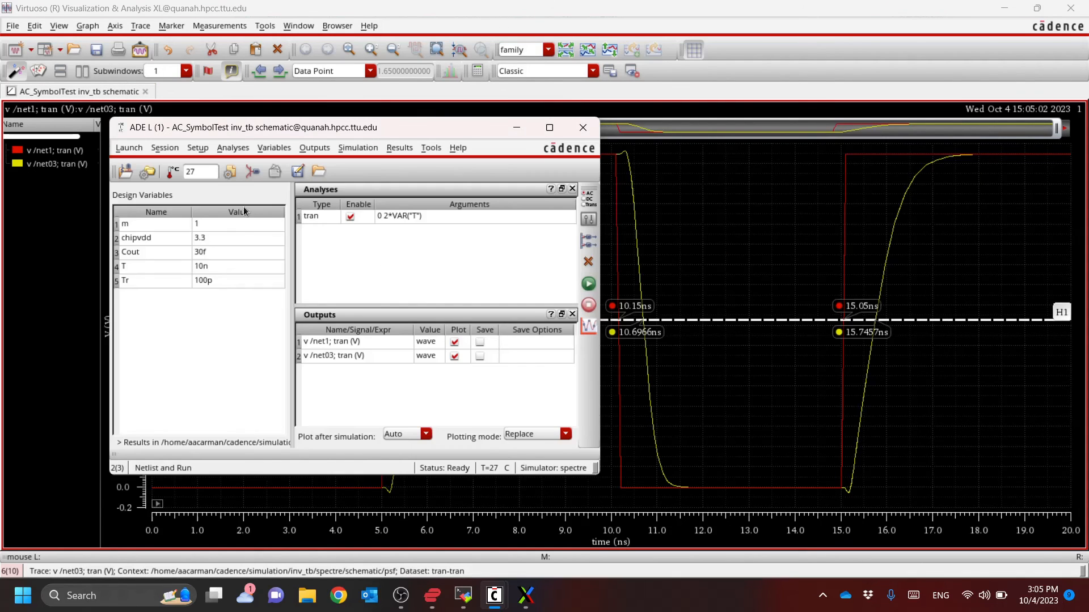
{"action": "double_click", "coordinate": [204, 229]}
{"action": "type", "text": "4"}
{"action": "key", "text": "Return"}
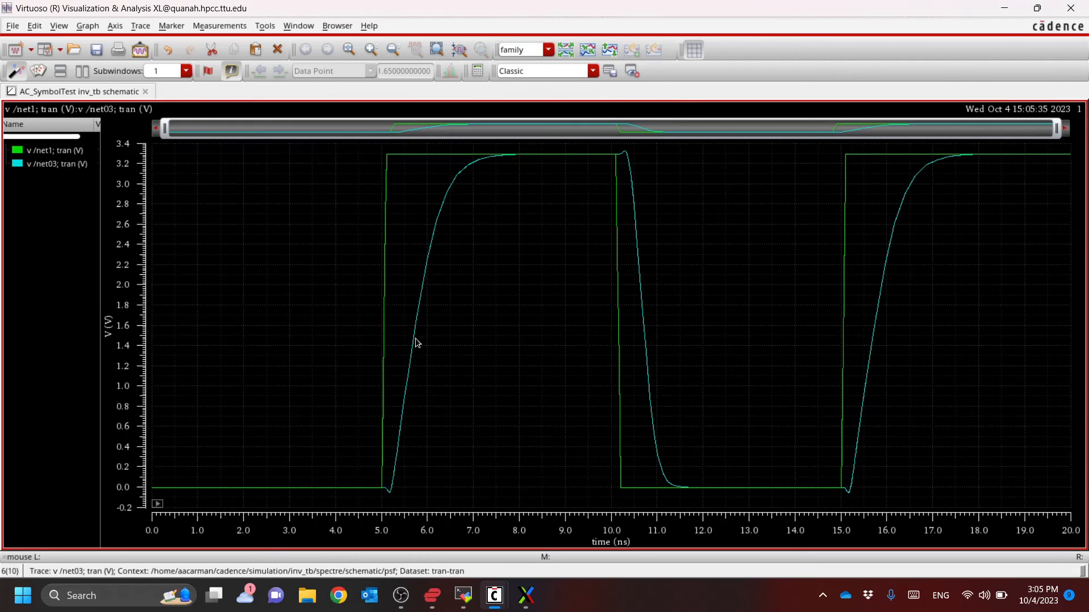
Place a horizontal marker on the new plot and set its Y position to 1.65 V
{"action": "key", "text": "h"}
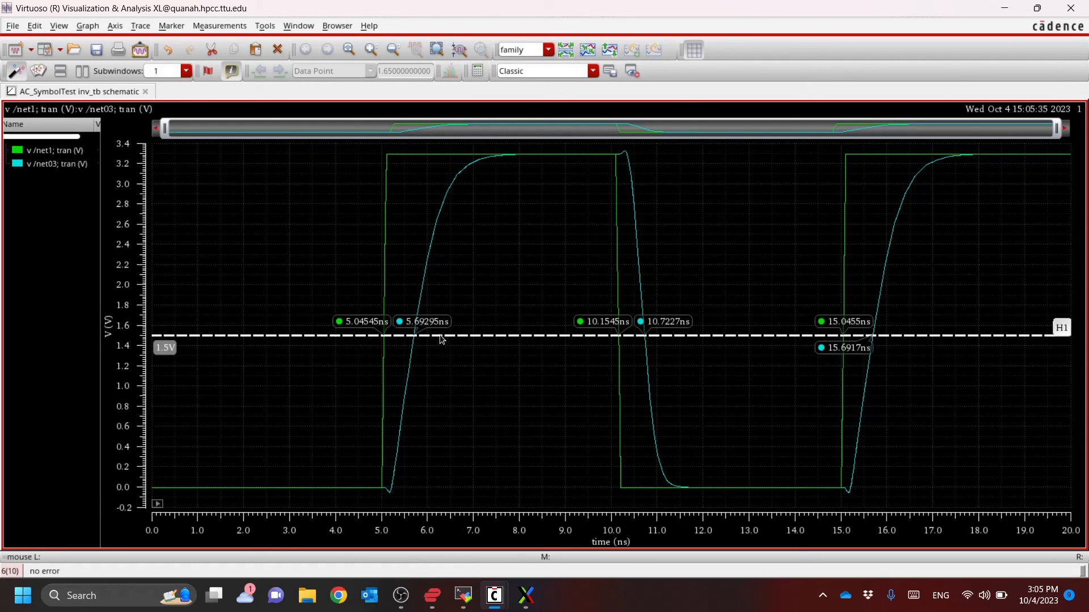
{"action": "left_click", "coordinate": [438, 335]}
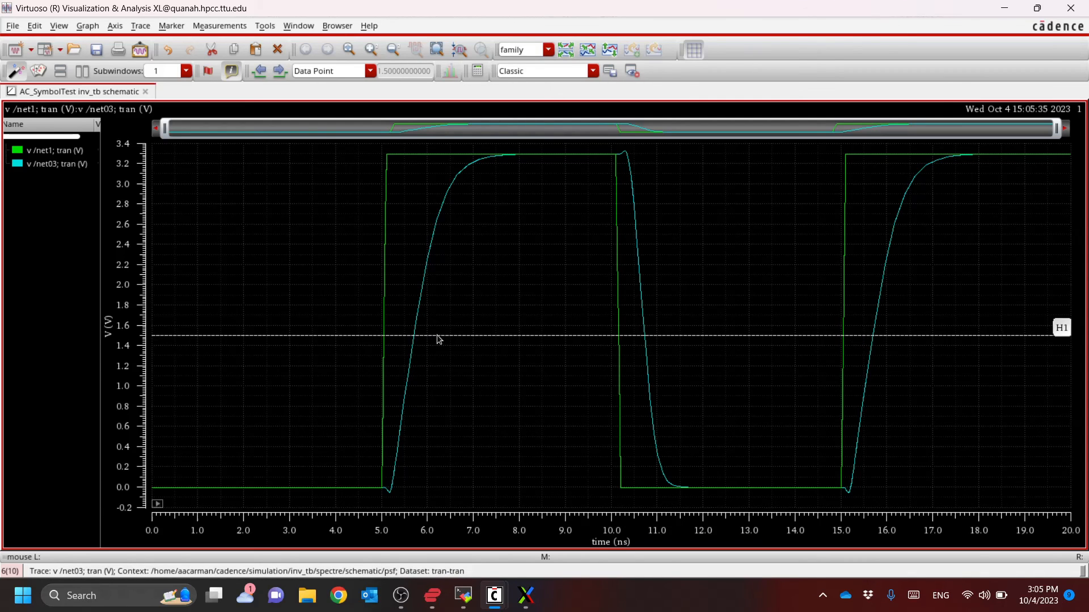
{"action": "double_click", "coordinate": [185, 336]}
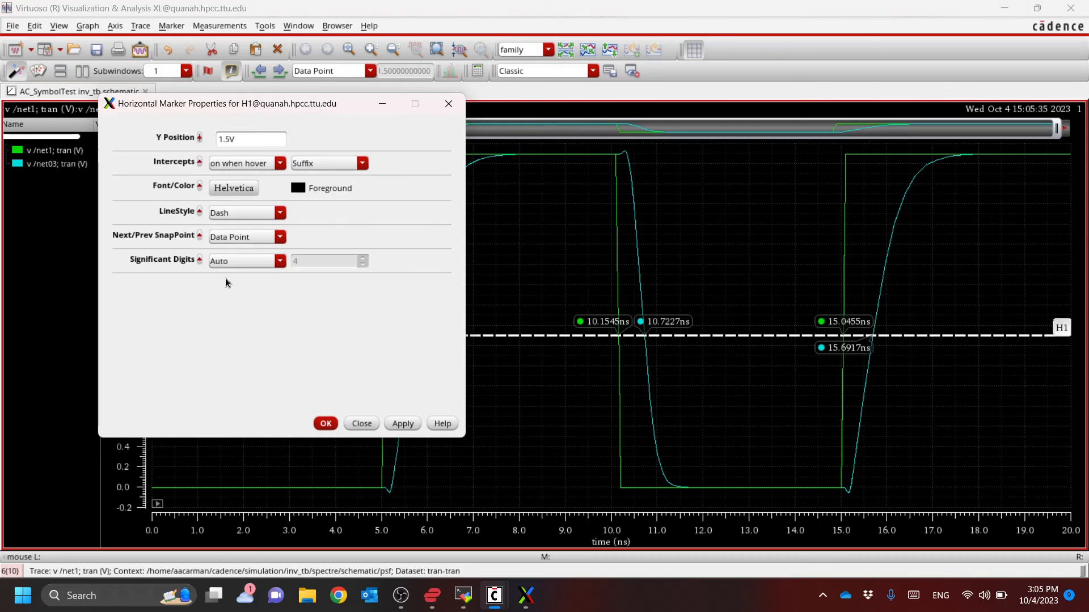
{"action": "left_click", "coordinate": [254, 138]}
{"action": "key", "text": "BackSpace"}
{"action": "type", "text": "65"}
{"action": "key", "text": "Return"}
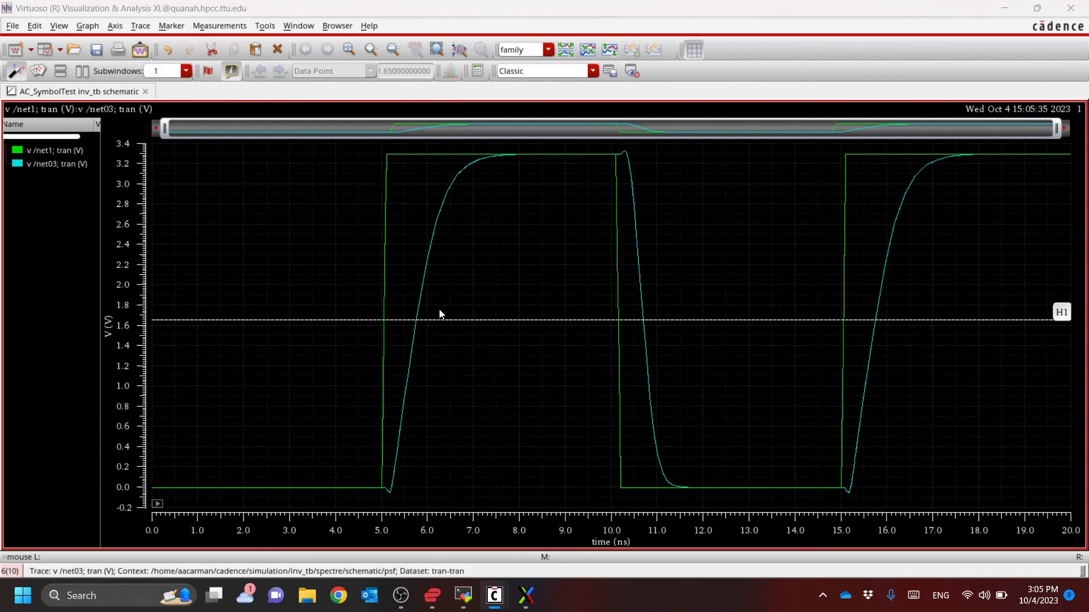
{"action": "key", "text": "alt+Tab"}
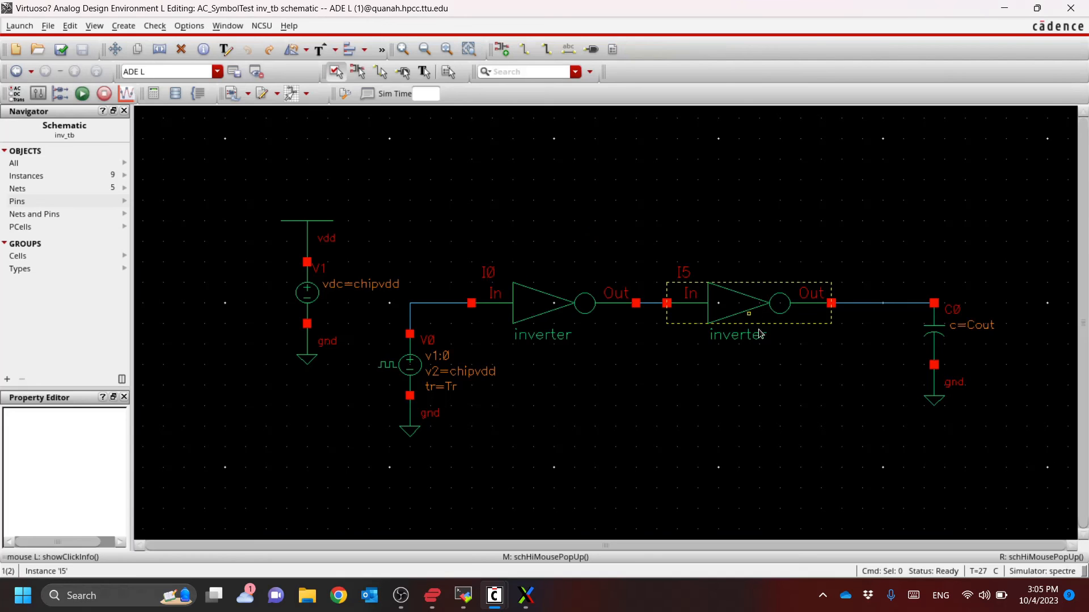
{"action": "scroll", "coordinate": [754, 312], "scroll_direction": "down", "scroll_amount": 2, "text": "ctrl"}
{"action": "scroll", "coordinate": [750, 309], "scroll_direction": "up", "scroll_amount": 2, "text": "ctrl"}
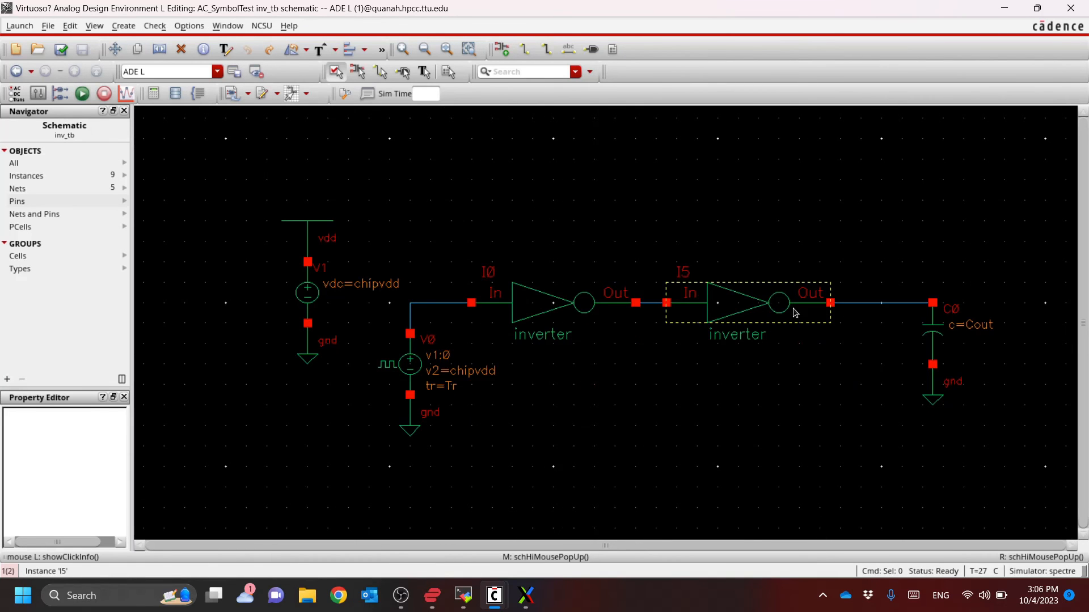
Set the design variable Cout to 10f in ADE L and rerun the simulation
{"action": "key", "text": "alt+Tab"}
{"action": "key", "text": "alt+Tab"}
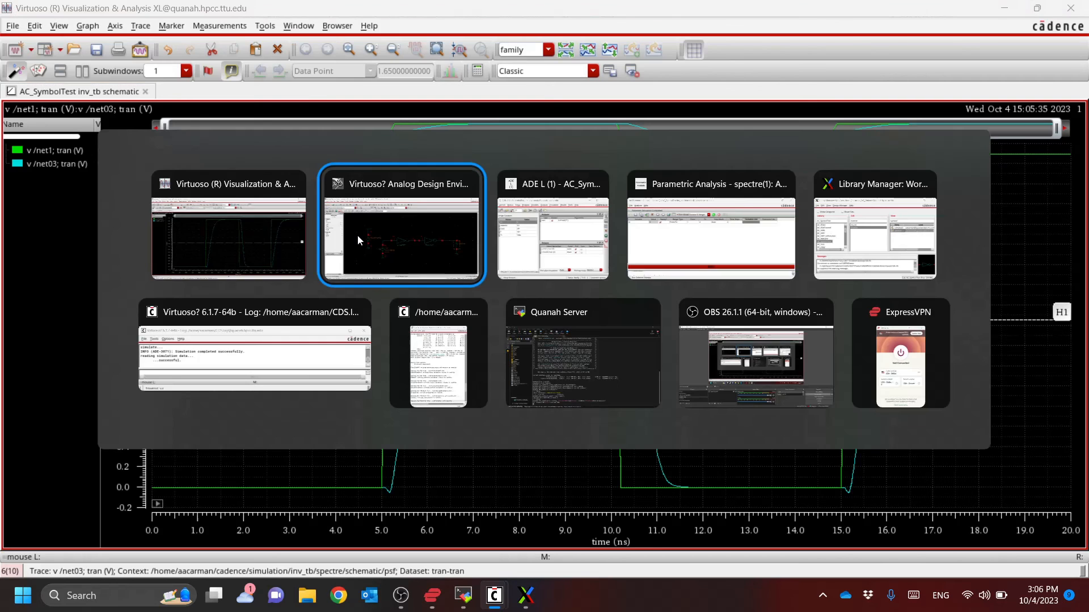
{"action": "double_click", "coordinate": [216, 250]}
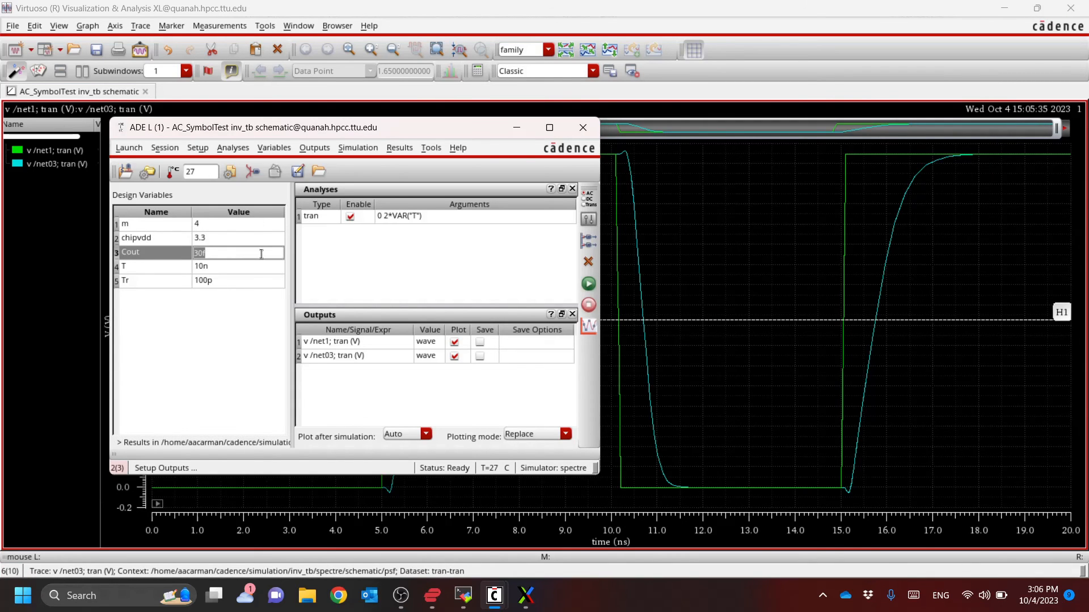
{"action": "type", "text": "10f"}
{"action": "key", "text": "Return"}
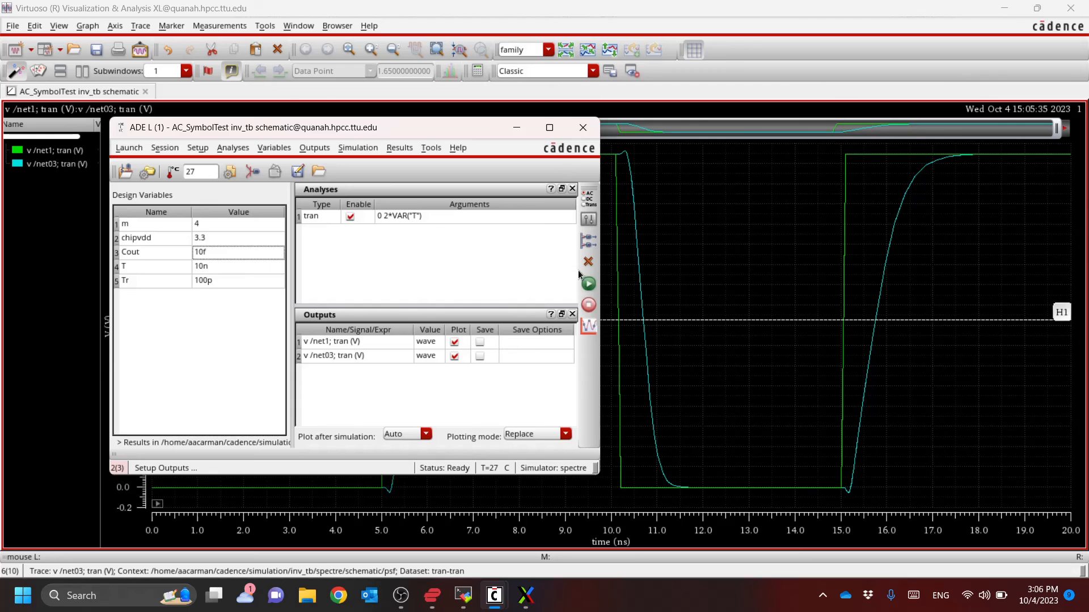
{"action": "left_click", "coordinate": [589, 286]}
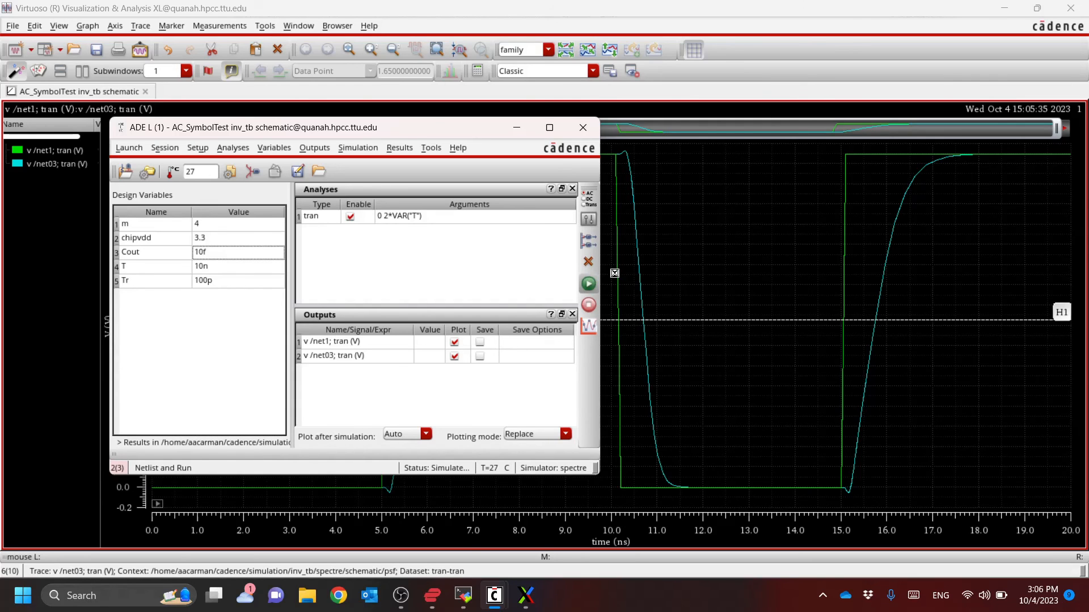
Bring the waveform window forward and place a horizontal marker across the traces at about 1.64 V
{"action": "left_click", "coordinate": [695, 11]}
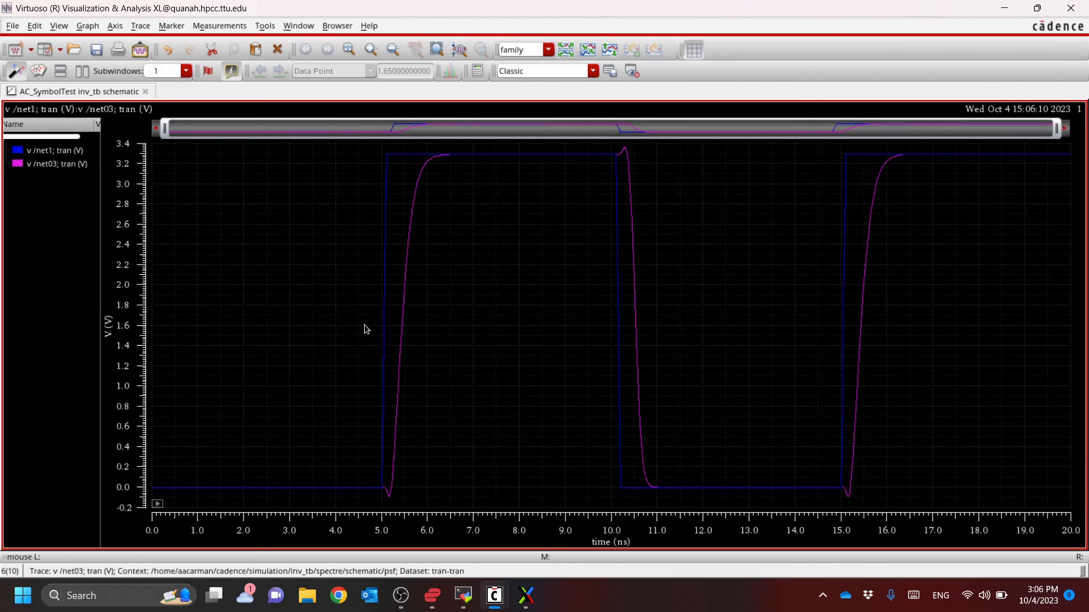
{"action": "key", "text": "h"}
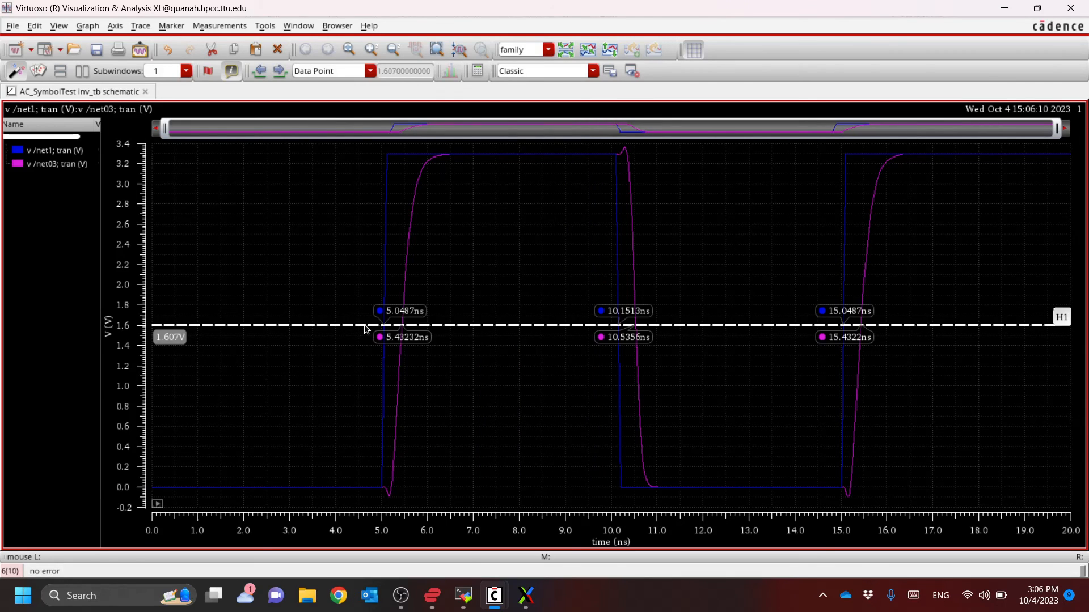
{"action": "left_click_drag", "start_coordinate": [364, 325], "coordinate": [365, 321]}
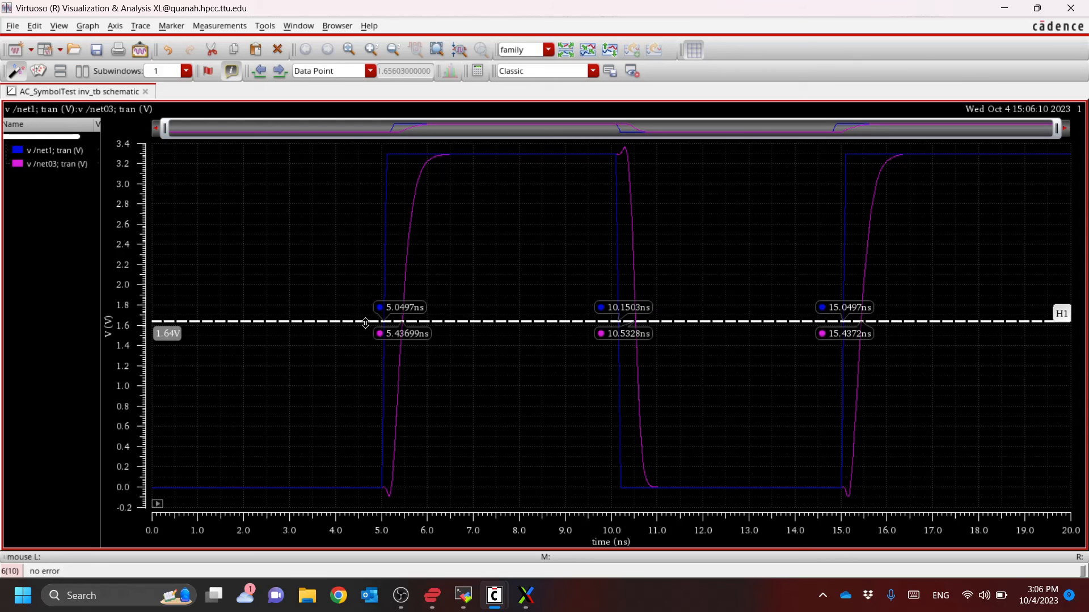
Set the design variable m back to 1 in ADE L and rerun the simulation
{"action": "key", "text": "alt+Tab"}
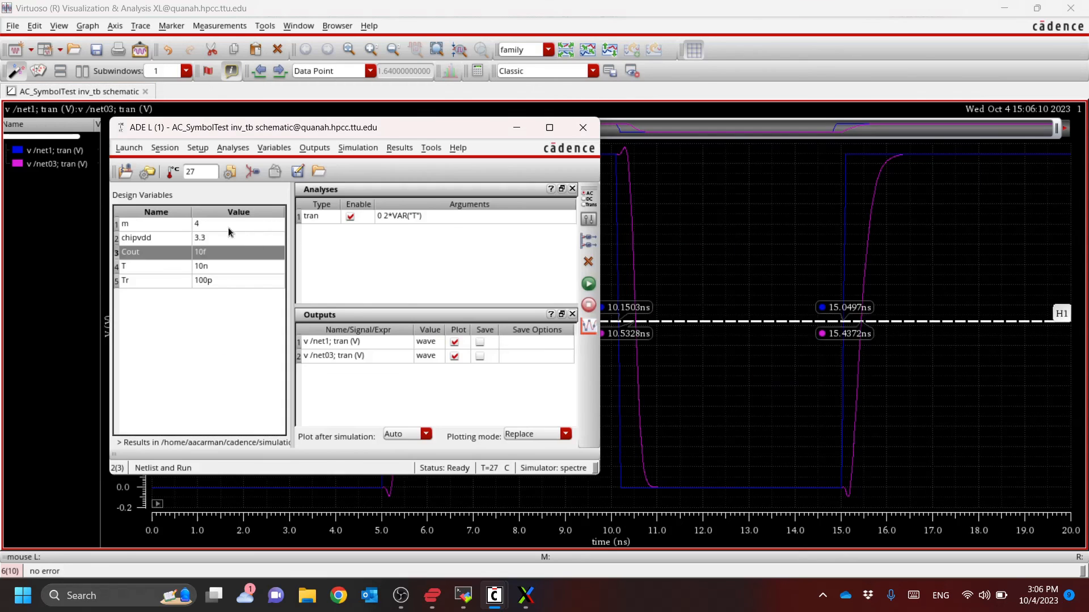
{"action": "double_click", "coordinate": [228, 227]}
{"action": "type", "text": "1"}
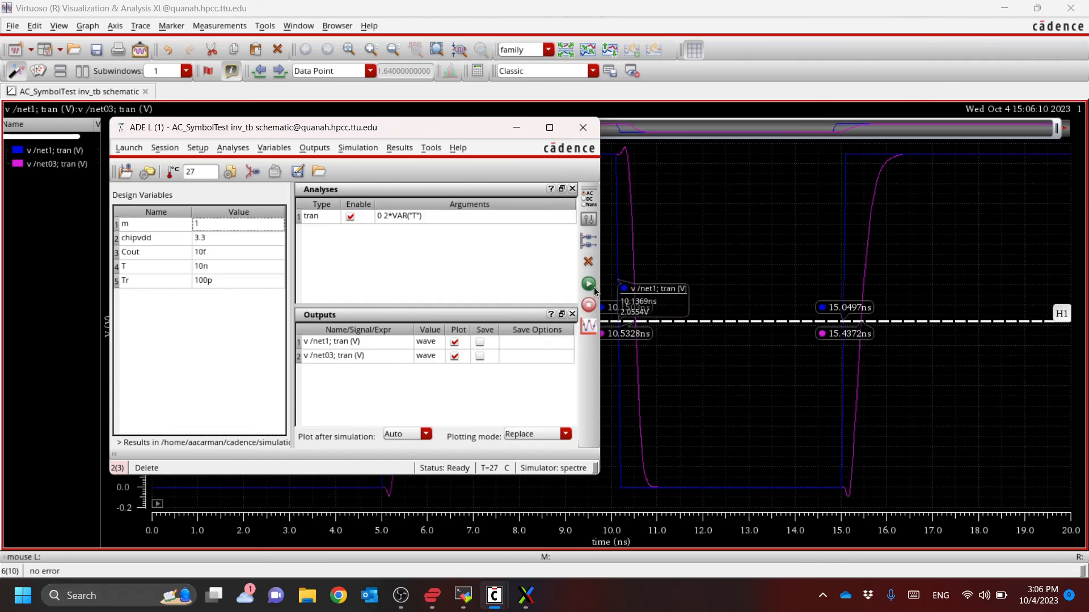
{"action": "left_click", "coordinate": [588, 285]}
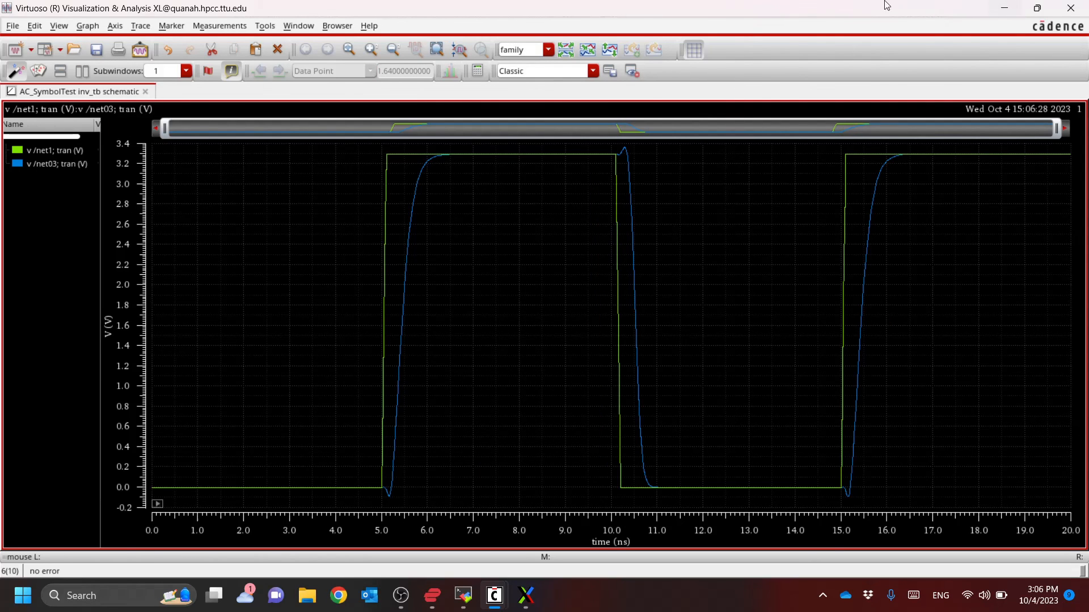
Return to the schematic and check the f parameter in the object properties of inverters I5 and I0
{"action": "left_click_drag", "start_coordinate": [861, 11], "coordinate": [685, 53]}
{"action": "left_click", "coordinate": [819, 15]}
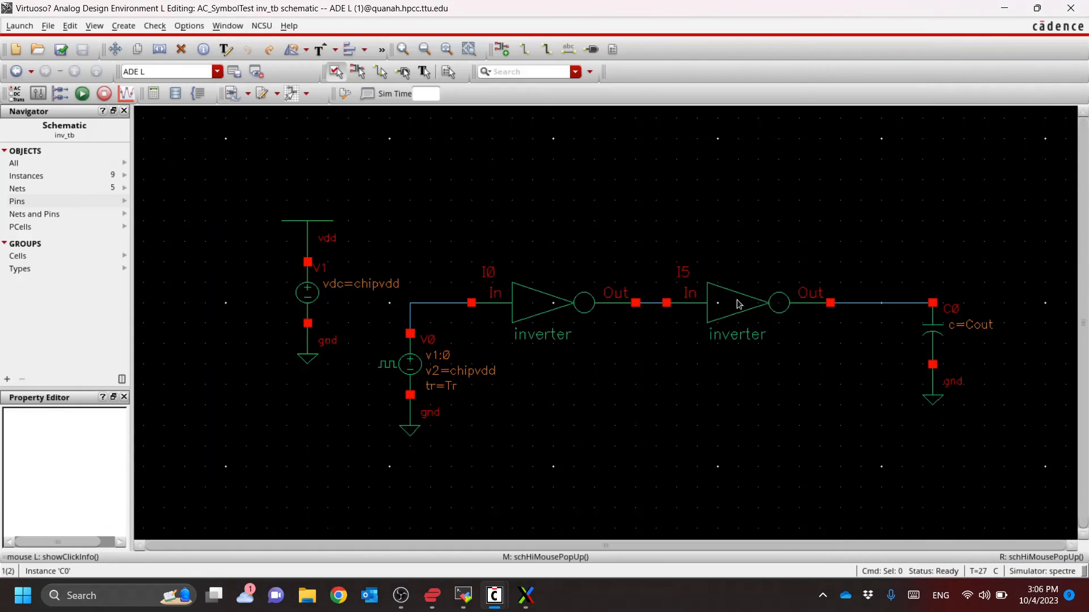
{"action": "left_click", "coordinate": [716, 312]}
{"action": "key", "text": "q"}
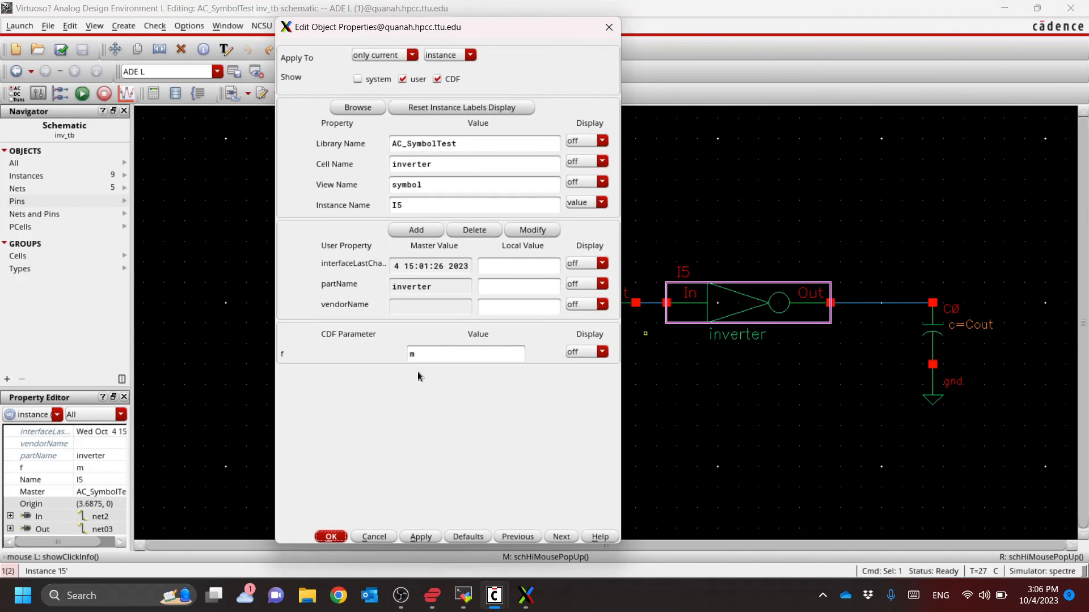
{"action": "key", "text": "Escape"}
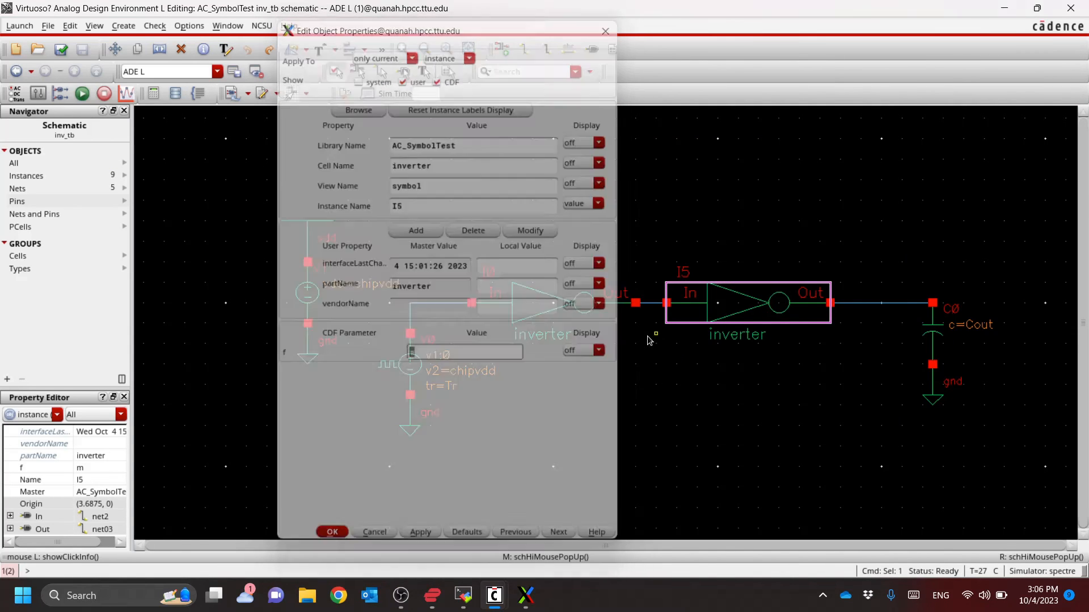
{"action": "left_click", "coordinate": [532, 307]}
{"action": "key", "text": "q"}
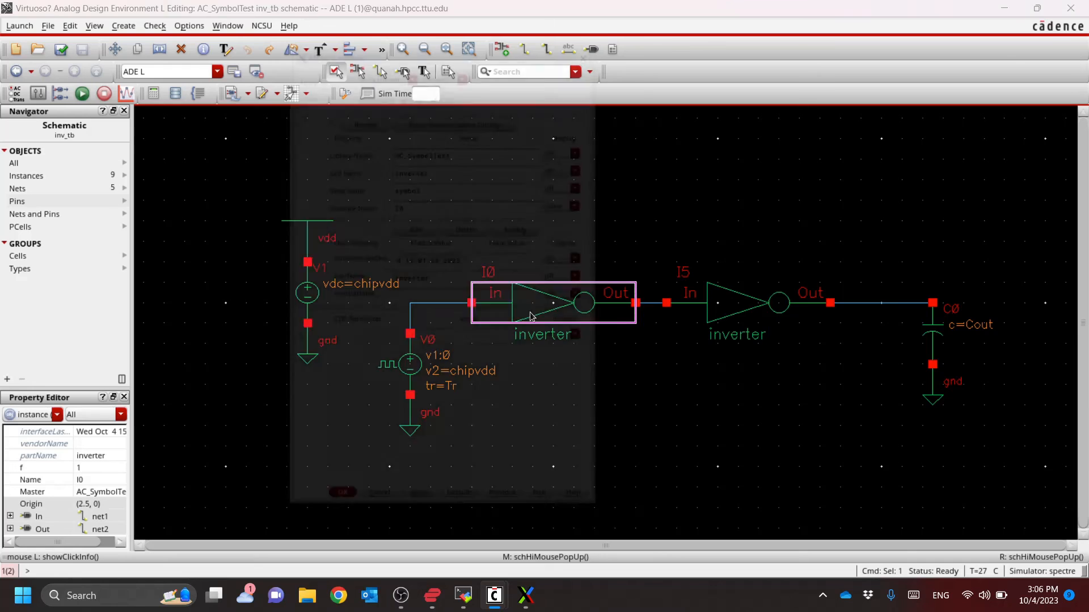
{"action": "key", "text": "Escape"}
Set the f parameter of inverter I5 to 4 in its object properties and clear the selection
{"action": "left_click", "coordinate": [756, 294]}
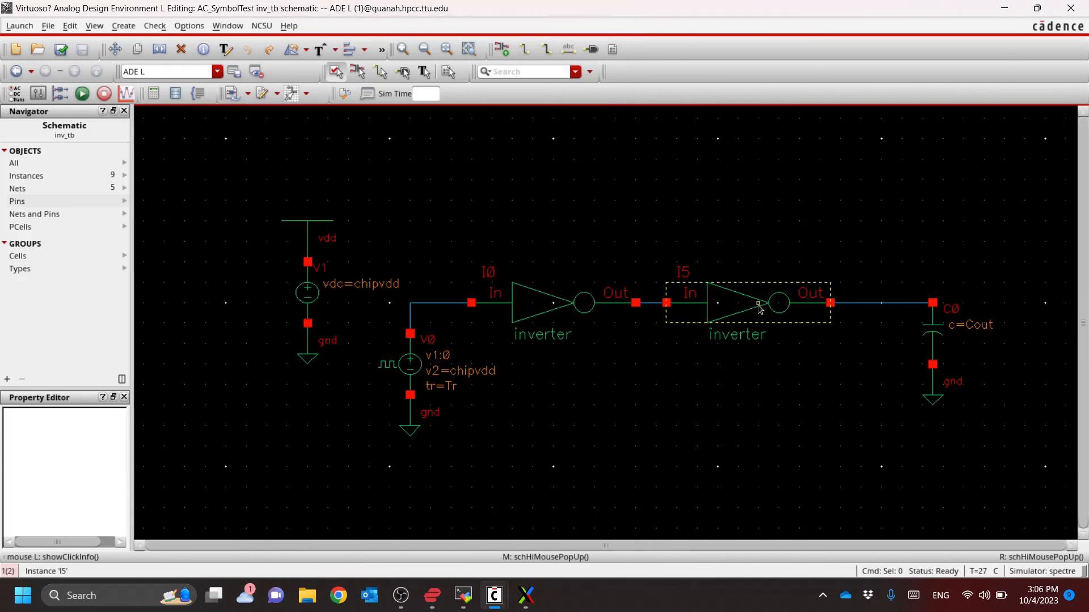
{"action": "key", "text": "q"}
{"action": "left_click", "coordinate": [474, 349]}
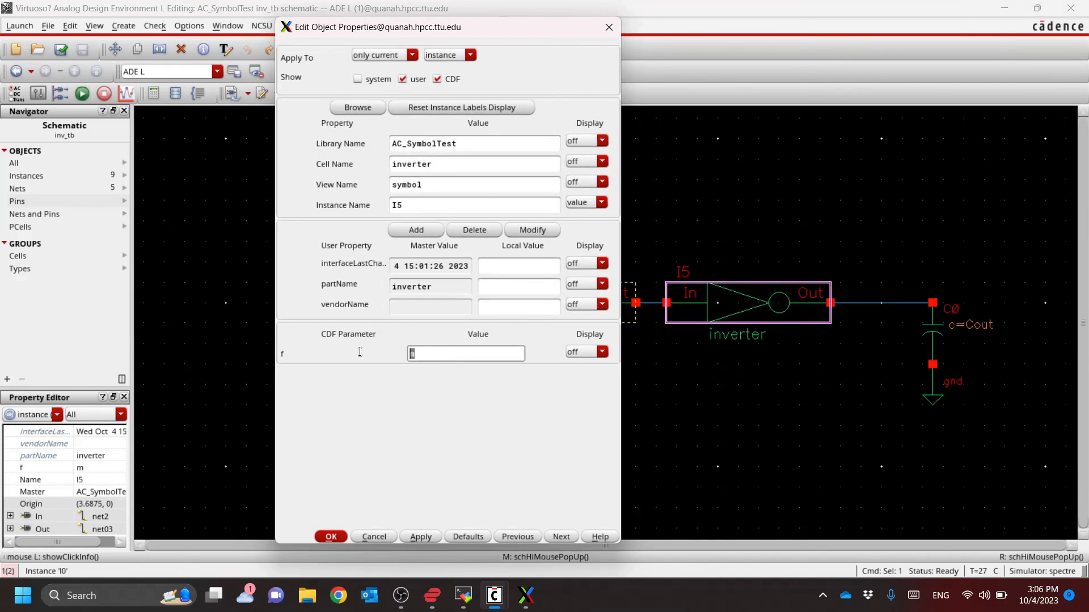
{"action": "type", "text": "4"}
{"action": "key", "text": "Return"}
{"action": "left_click", "coordinate": [370, 302]}
Move the waveform window aside and try to rerun the simulation from ADE L
{"action": "key", "text": "alt+Tab"}
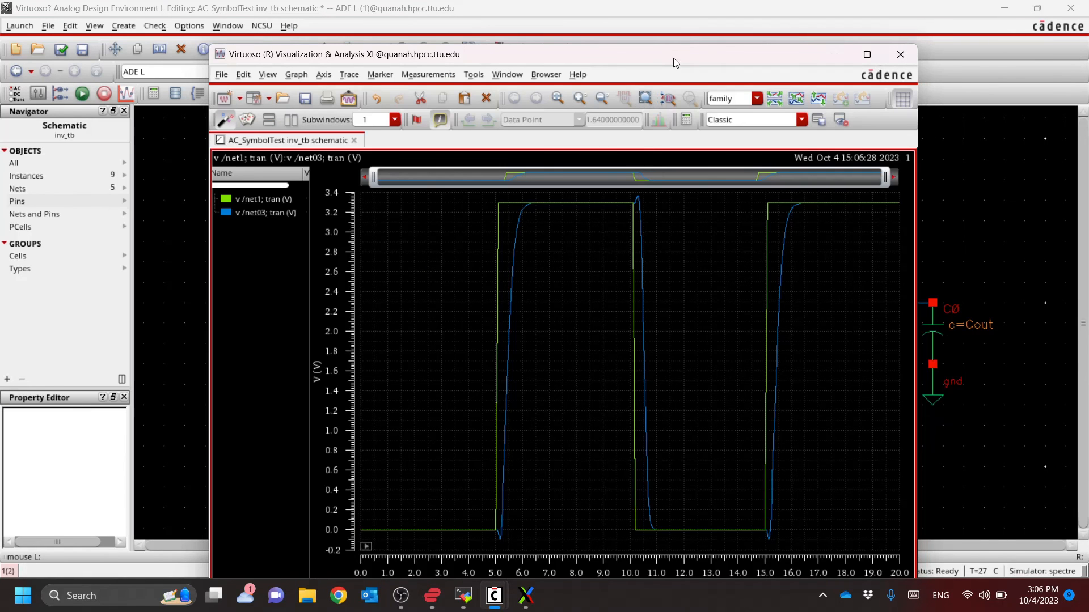
{"action": "left_click_drag", "start_coordinate": [672, 58], "coordinate": [826, 21]}
{"action": "key", "text": "alt+Tab"}
{"action": "key", "text": "Tab"}
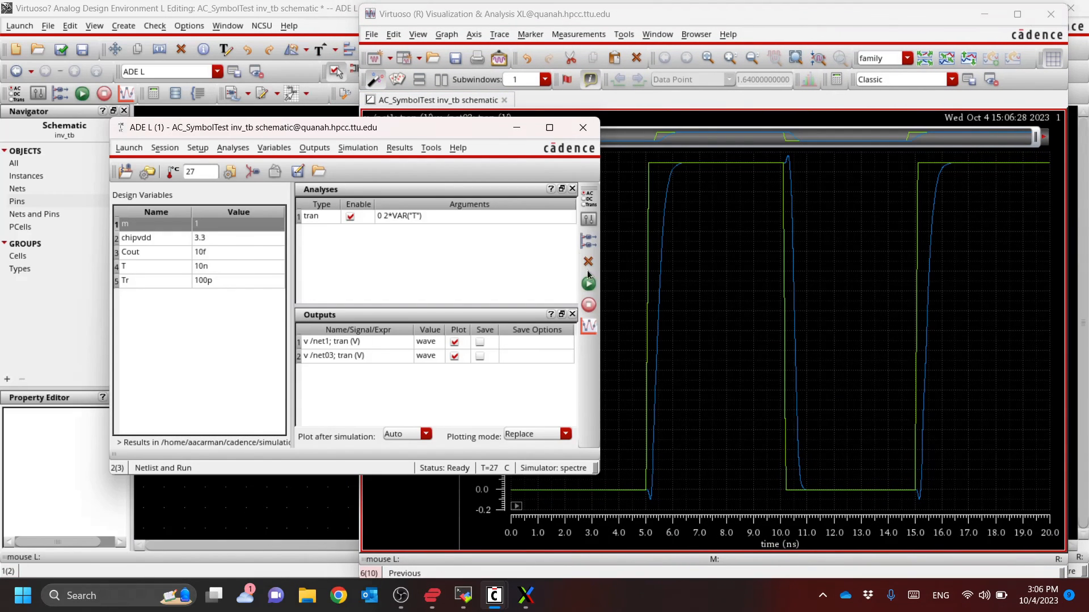
{"action": "left_click", "coordinate": [589, 284]}
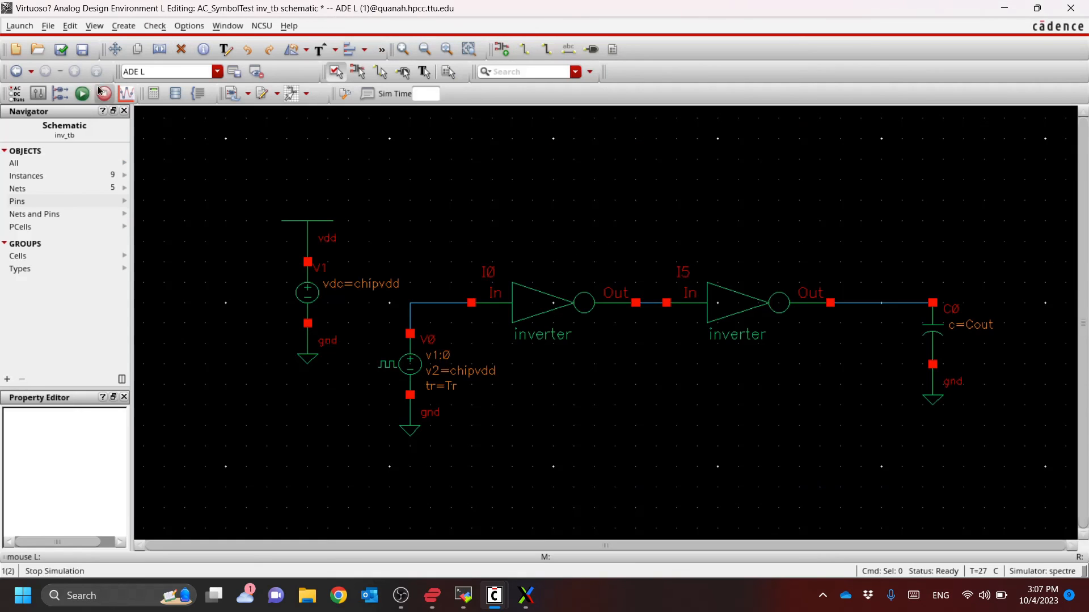
Check and save the inv_tb schematic, then arrange the ADE L window beside the waveform window
{"action": "left_click", "coordinate": [60, 50]}
{"action": "key", "text": "alt+Tab"}
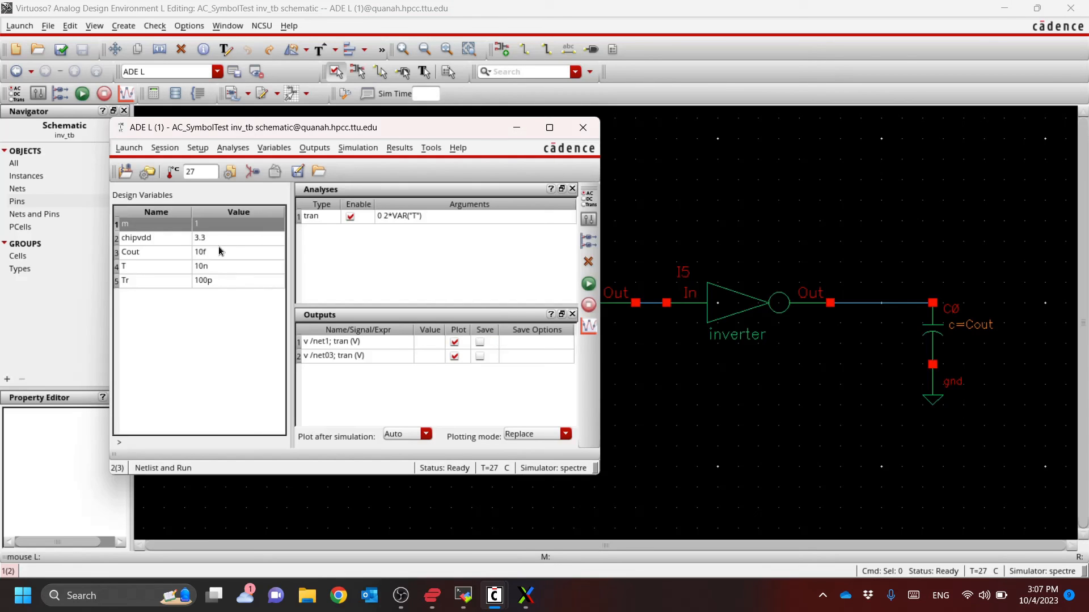
{"action": "left_click", "coordinate": [218, 250]}
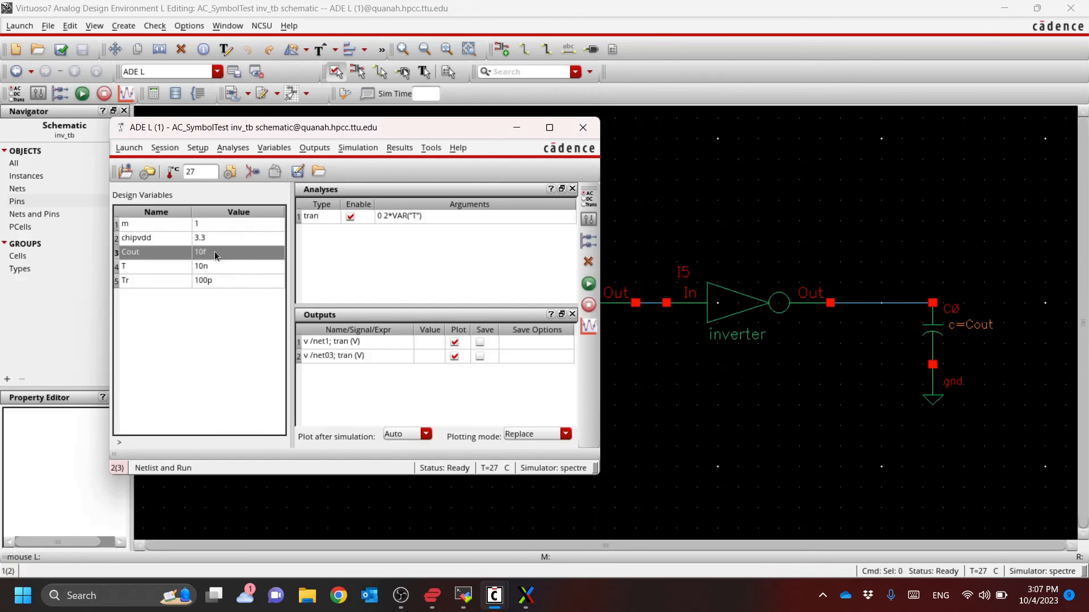
{"action": "left_click", "coordinate": [224, 253]}
{"action": "key", "text": "Return"}
{"action": "key", "text": "alt+Tab"}
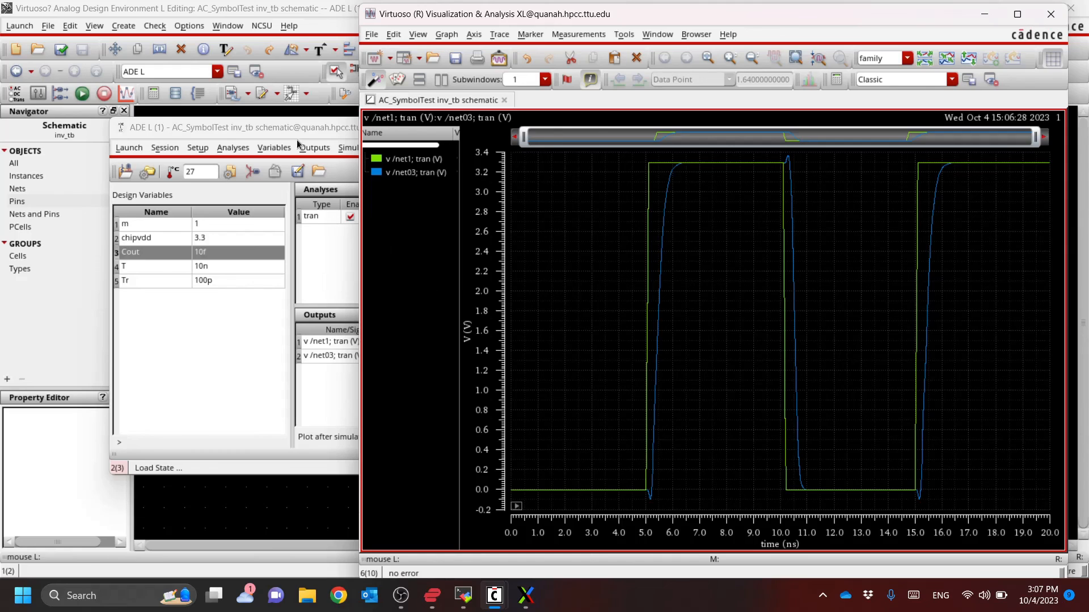
{"action": "left_click_drag", "start_coordinate": [306, 128], "coordinate": [216, 121]}
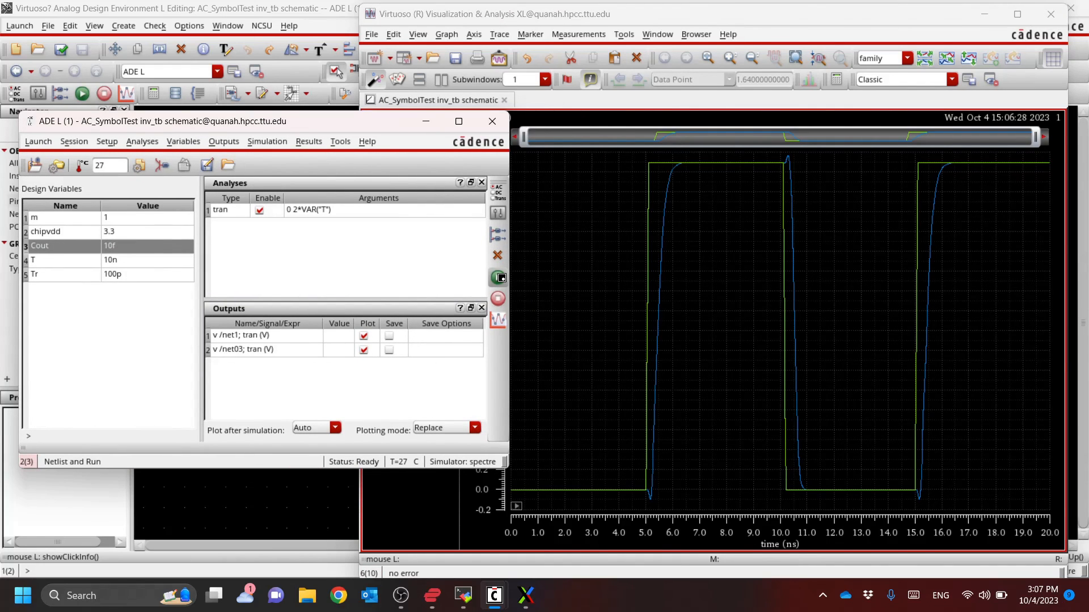
Netlist and run the inv_tb transient simulation in ADE L
{"action": "left_click", "coordinate": [498, 277]}
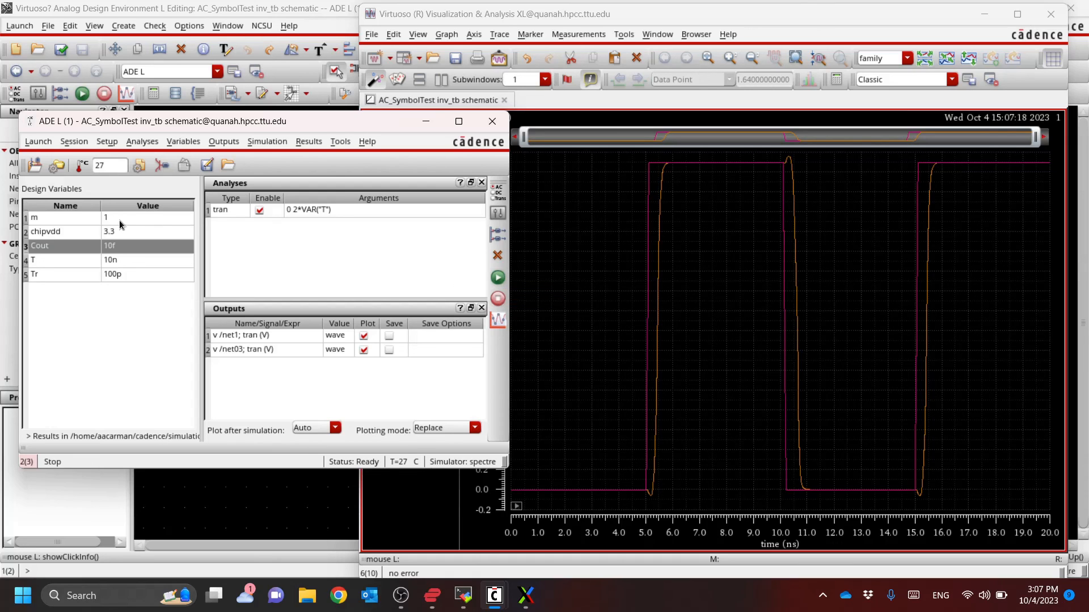
{"action": "left_click", "coordinate": [141, 219]}
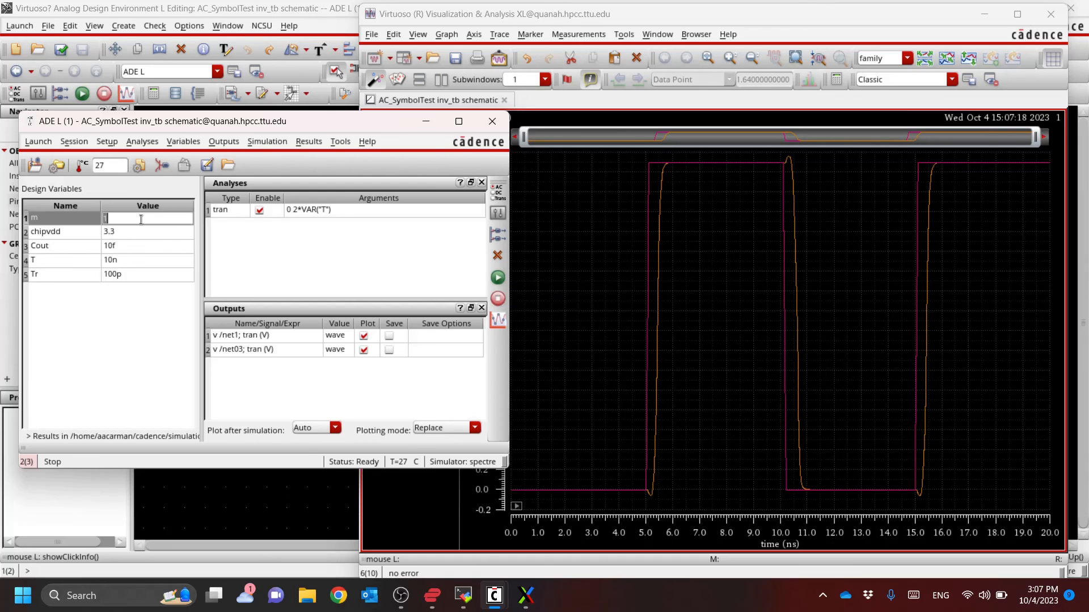
{"action": "right_click", "coordinate": [143, 220]}
{"action": "left_click", "coordinate": [144, 219]}
{"action": "left_click", "coordinate": [437, 268]}
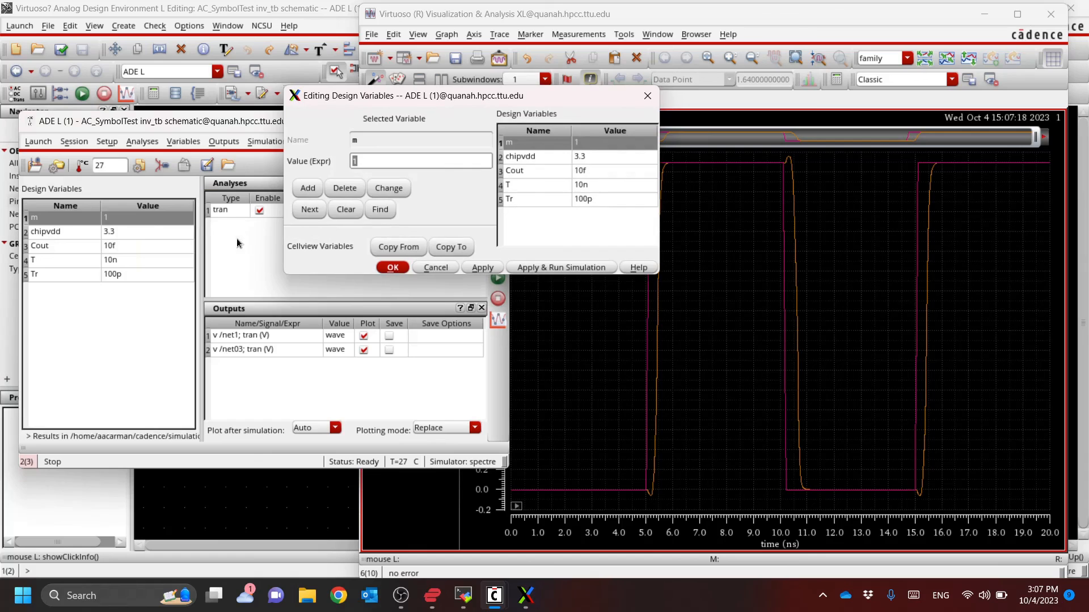
{"action": "double_click", "coordinate": [155, 218]}
{"action": "left_click", "coordinate": [124, 317]}
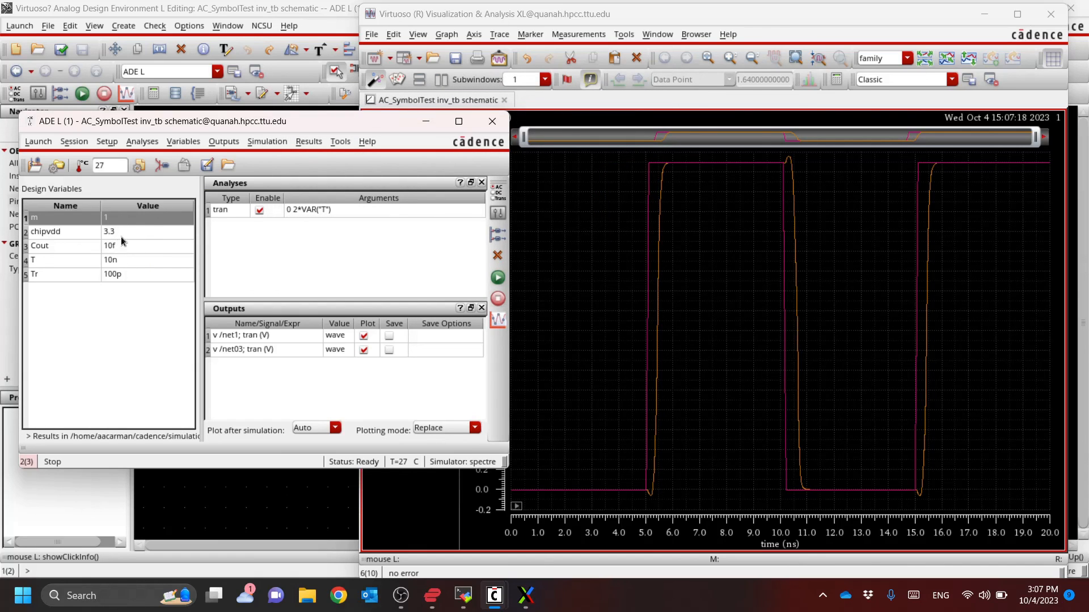
{"action": "double_click", "coordinate": [135, 217]}
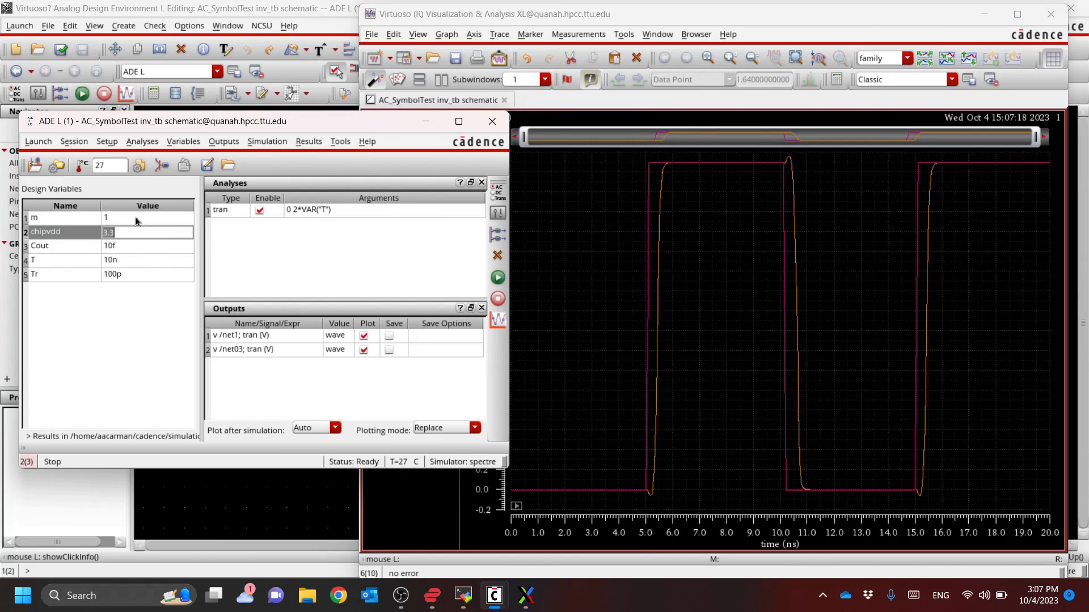
{"action": "left_click", "coordinate": [89, 220]}
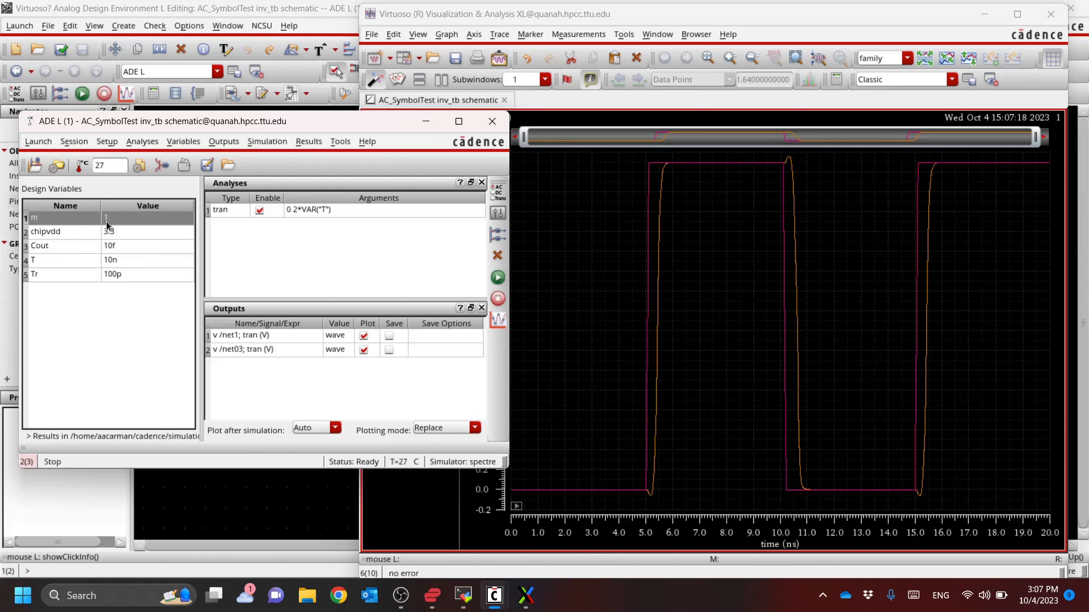
{"action": "double_click", "coordinate": [112, 219]}
{"action": "key", "text": "Escape"}
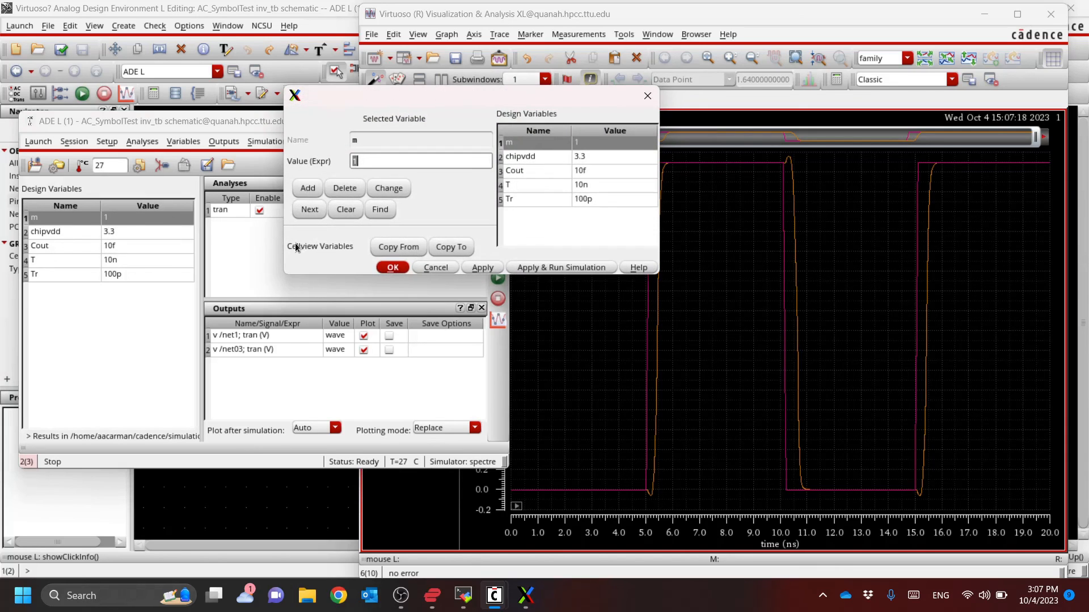
Delete the design variable m from the ADE L variable list
{"action": "right_click", "coordinate": [139, 217]}
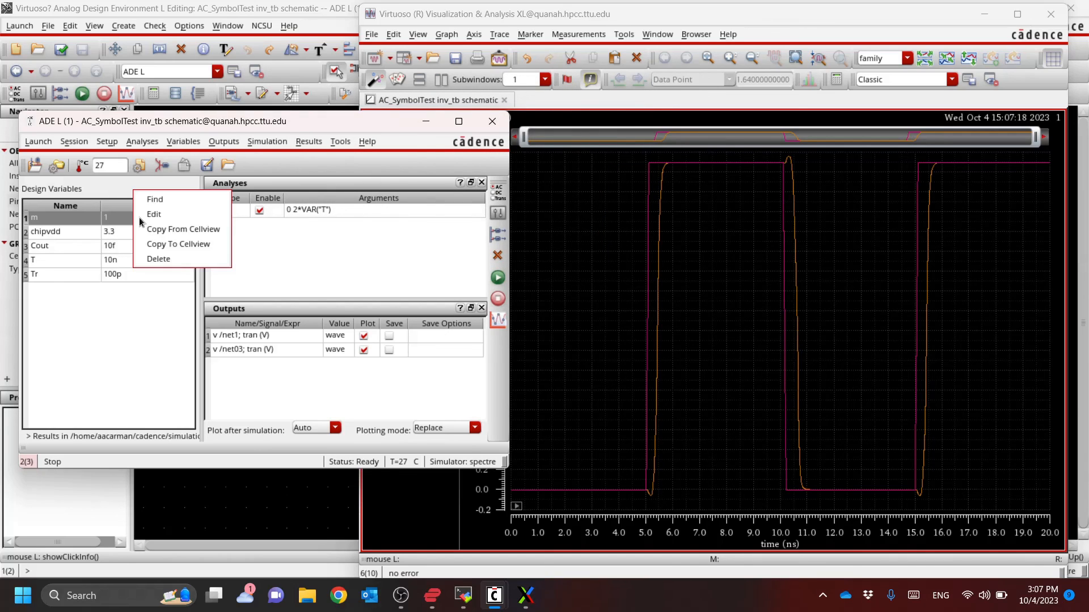
{"action": "left_click", "coordinate": [162, 259]}
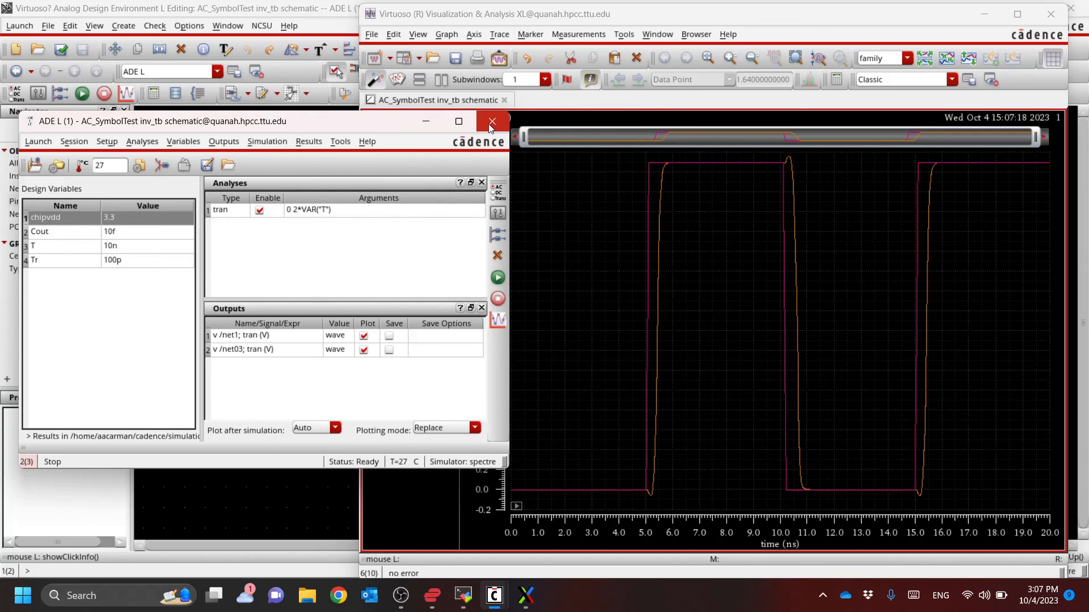
Set the design variable T to 4n and rerun the transient simulation
{"action": "double_click", "coordinate": [151, 231]}
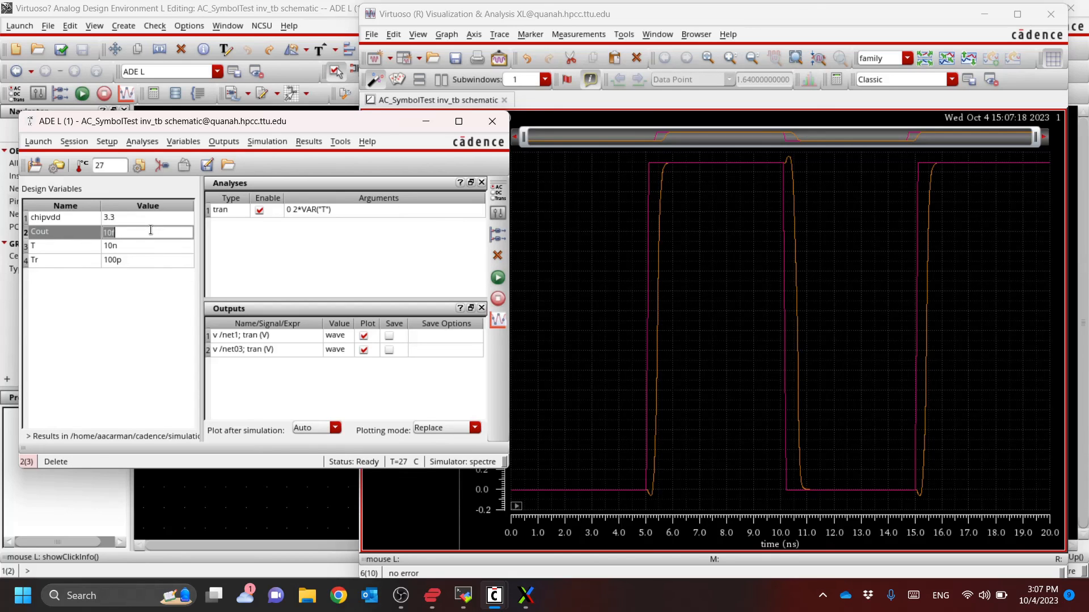
{"action": "double_click", "coordinate": [137, 245]}
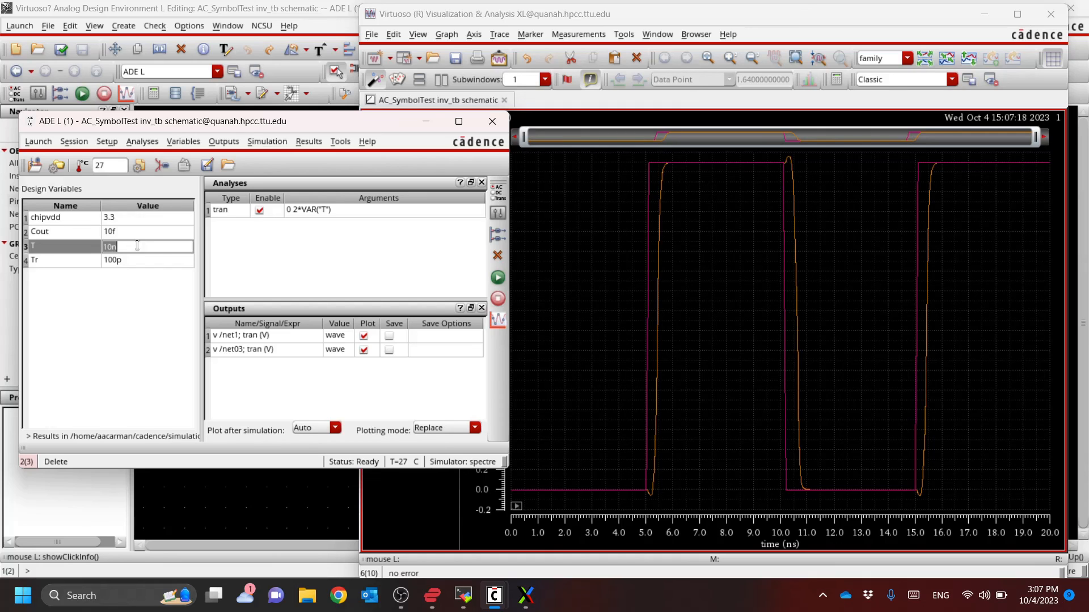
{"action": "type", "text": "4n"}
{"action": "key", "text": "Return"}
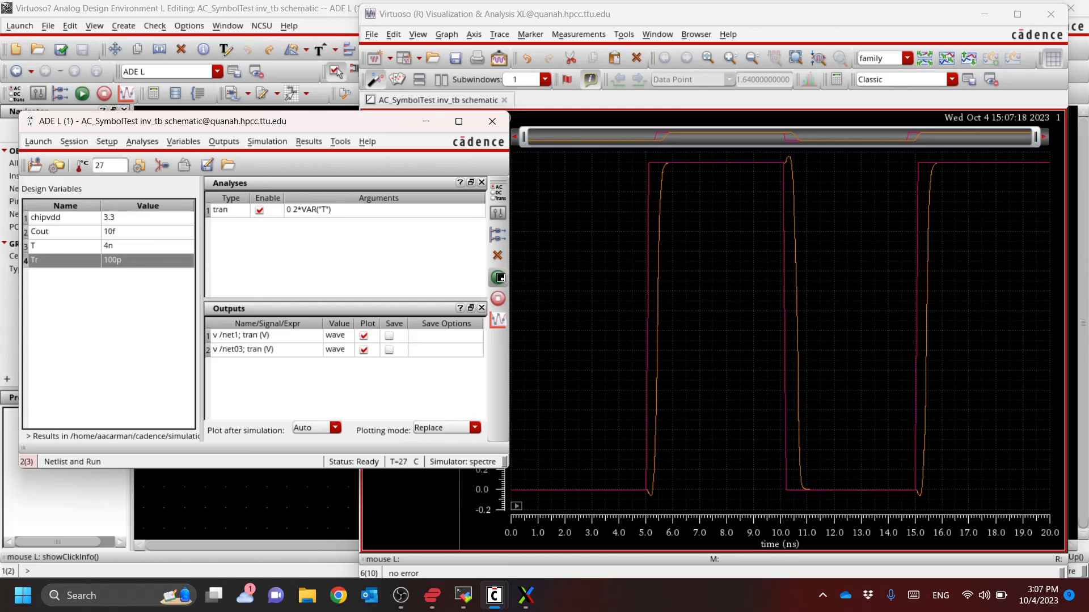
{"action": "left_click", "coordinate": [499, 277]}
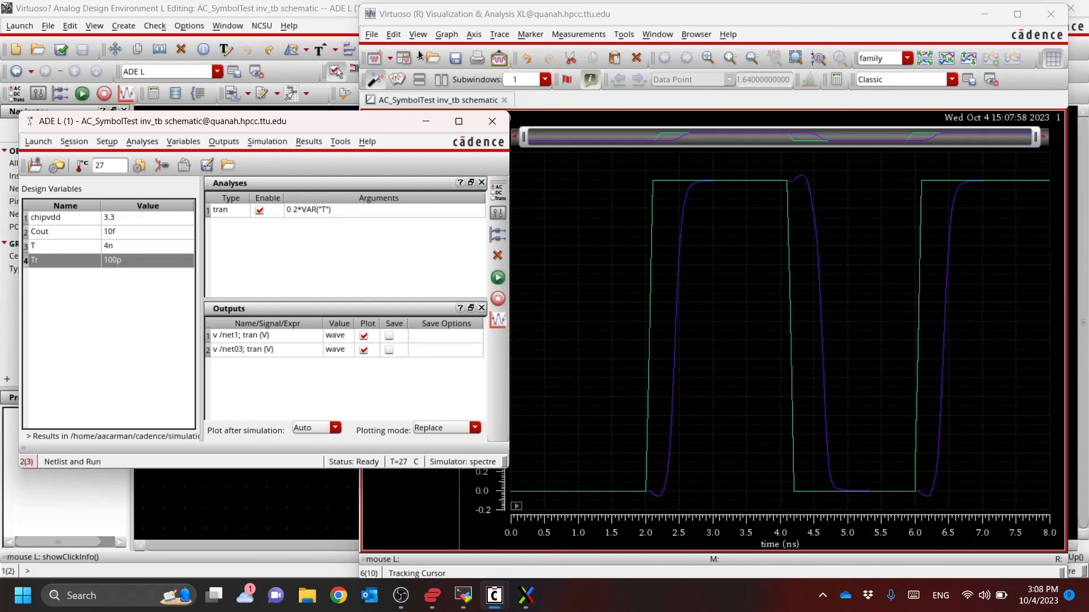
Return to the schematic, set inverter I5's f parameter to 1 in its object properties, and clear the selection
{"action": "left_click", "coordinate": [319, 11]}
{"action": "left_click", "coordinate": [728, 302]}
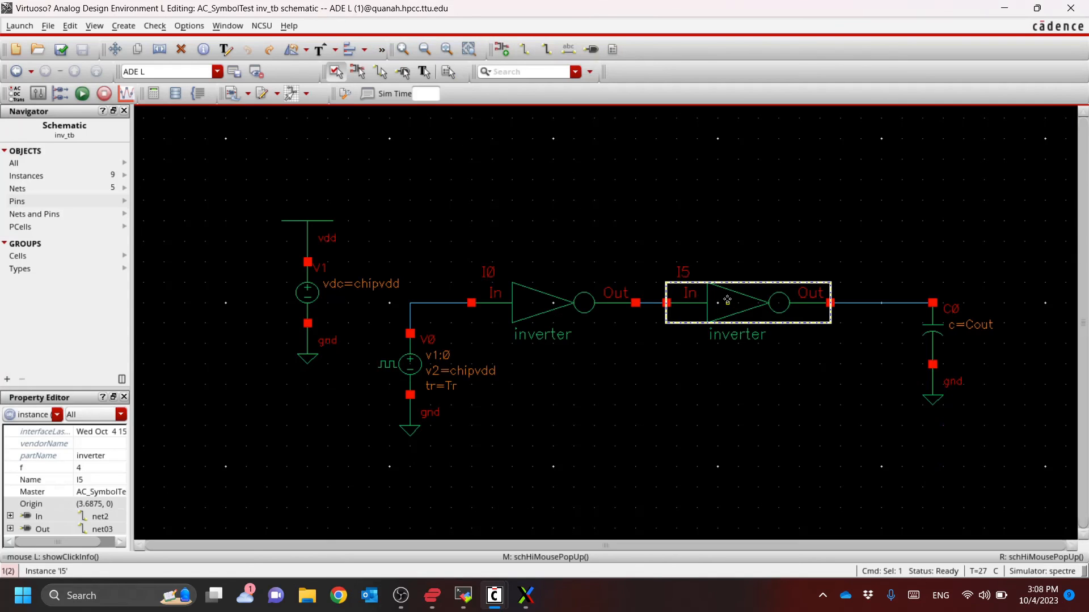
{"action": "key", "text": "q"}
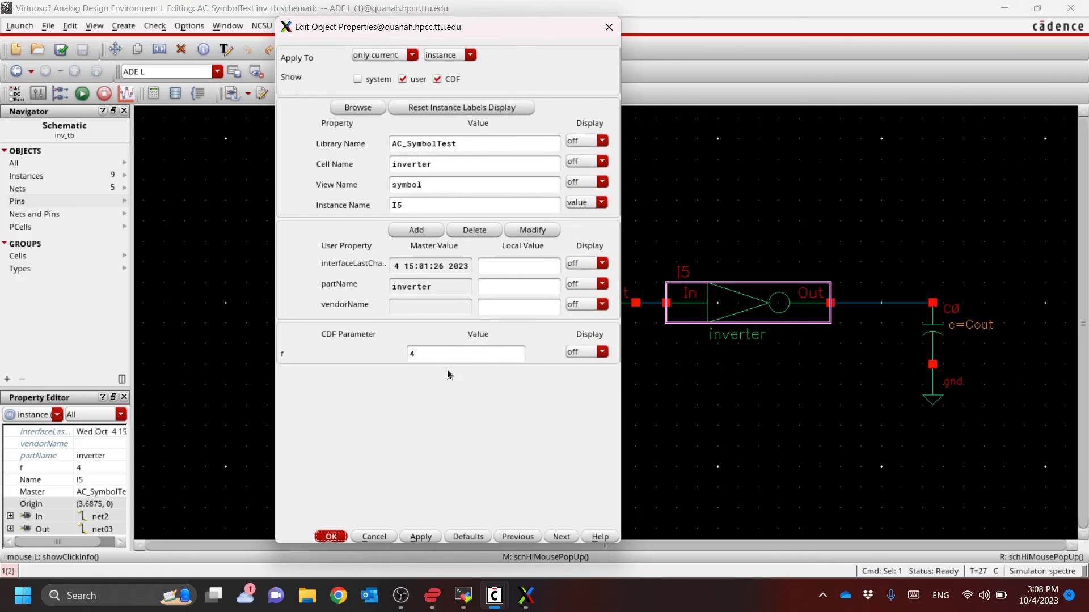
{"action": "left_click_drag", "start_coordinate": [445, 354], "coordinate": [362, 350]}
{"action": "type", "text": "1"}
{"action": "key", "text": "Return"}
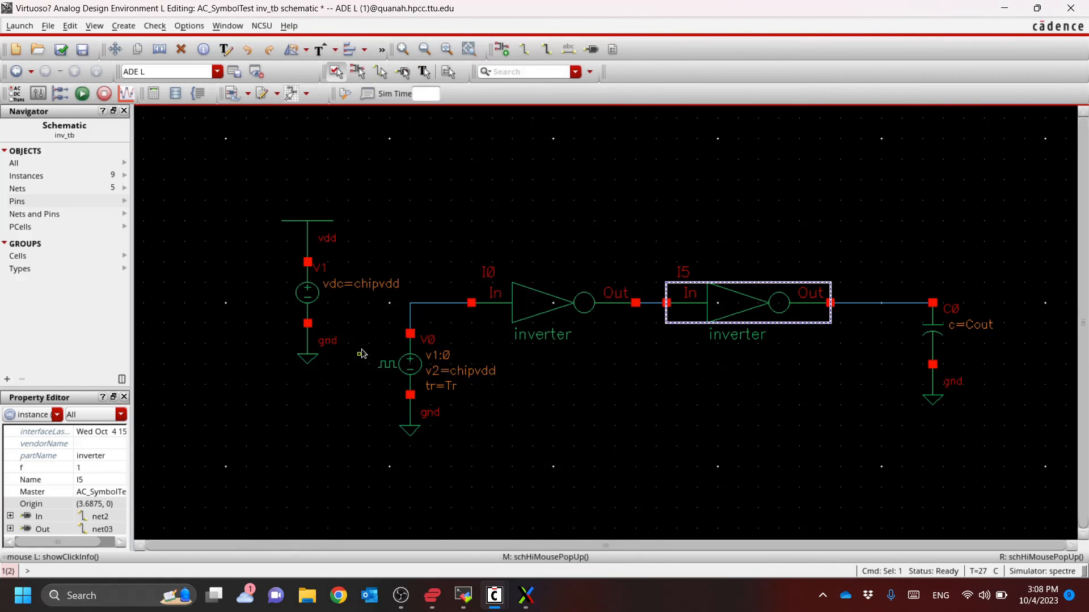
{"action": "key", "text": "ctrl+d"}
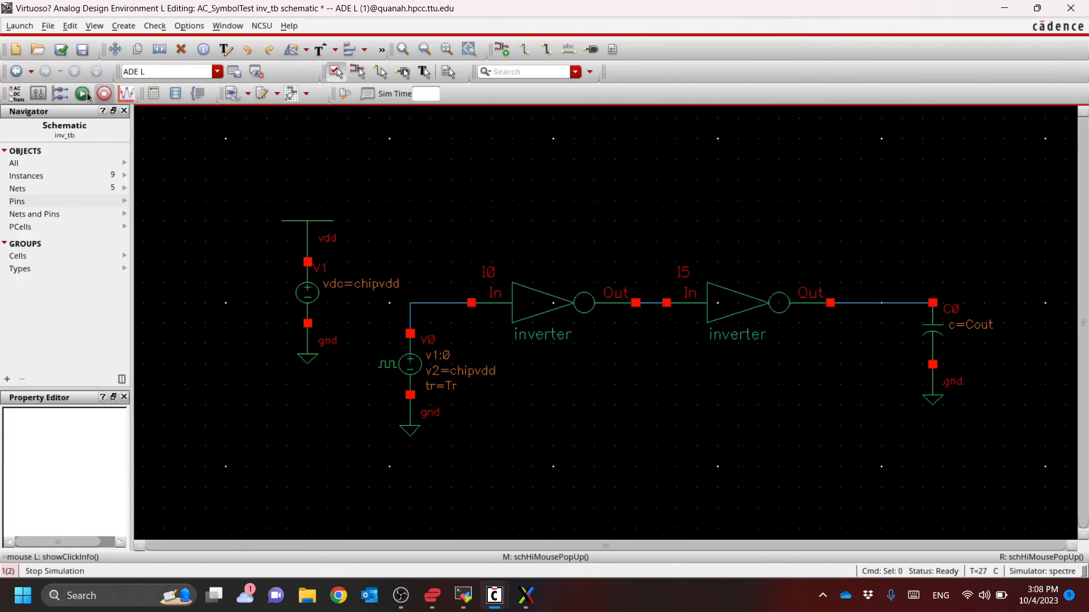
Check and save the inv_tb schematic, then rerun the simulation from ADE L
{"action": "left_click", "coordinate": [62, 50]}
{"action": "key", "text": "alt+Tab"}
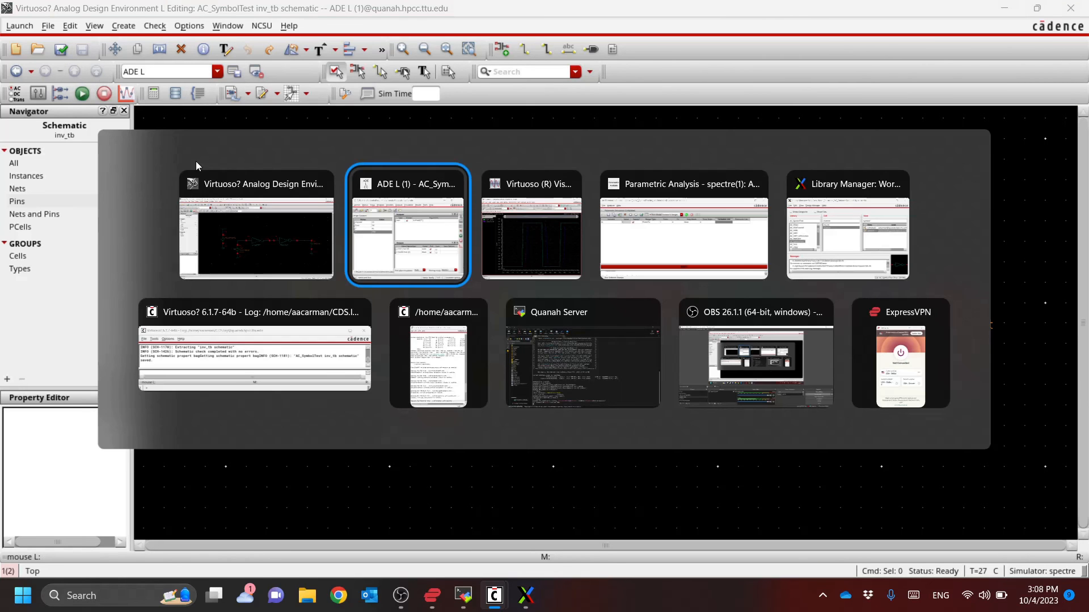
{"action": "left_click", "coordinate": [194, 161]}
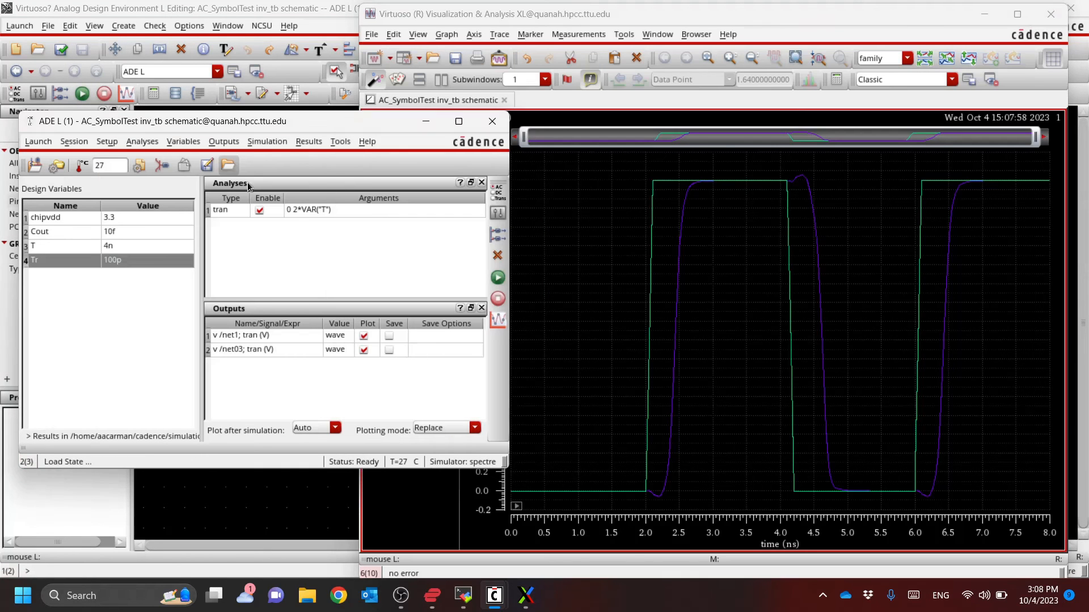
{"action": "left_click", "coordinate": [497, 279]}
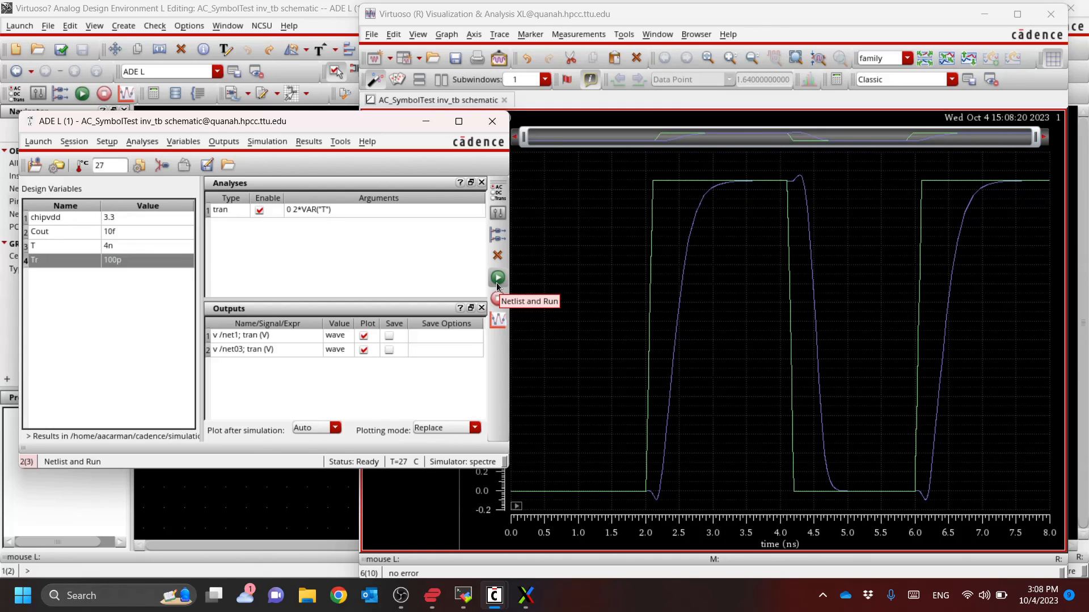
Bring the inv_tb schematic window back to the front
{"action": "left_click", "coordinate": [330, 3]}
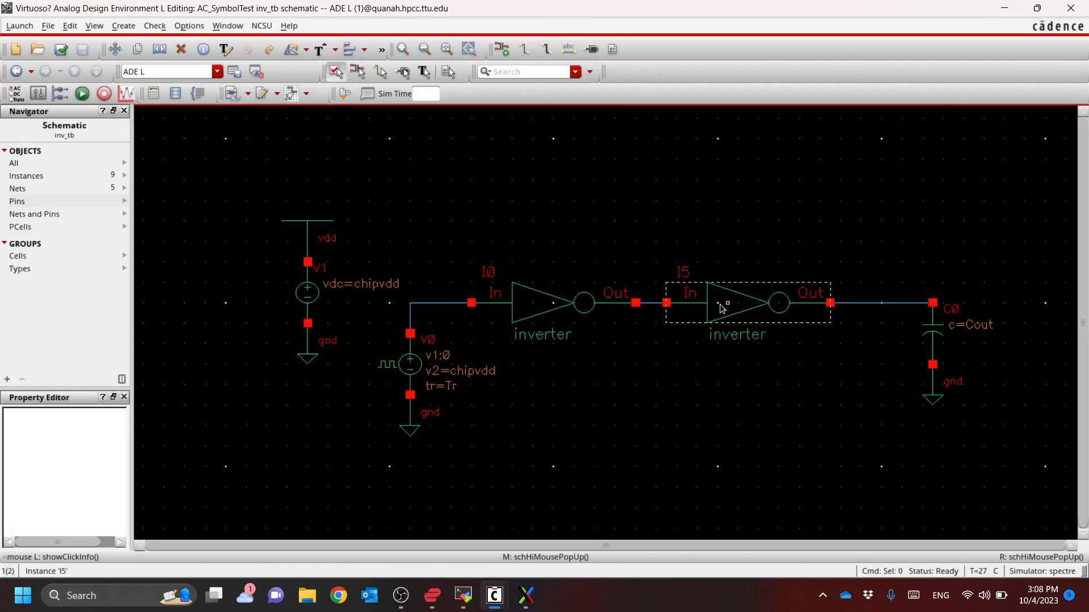
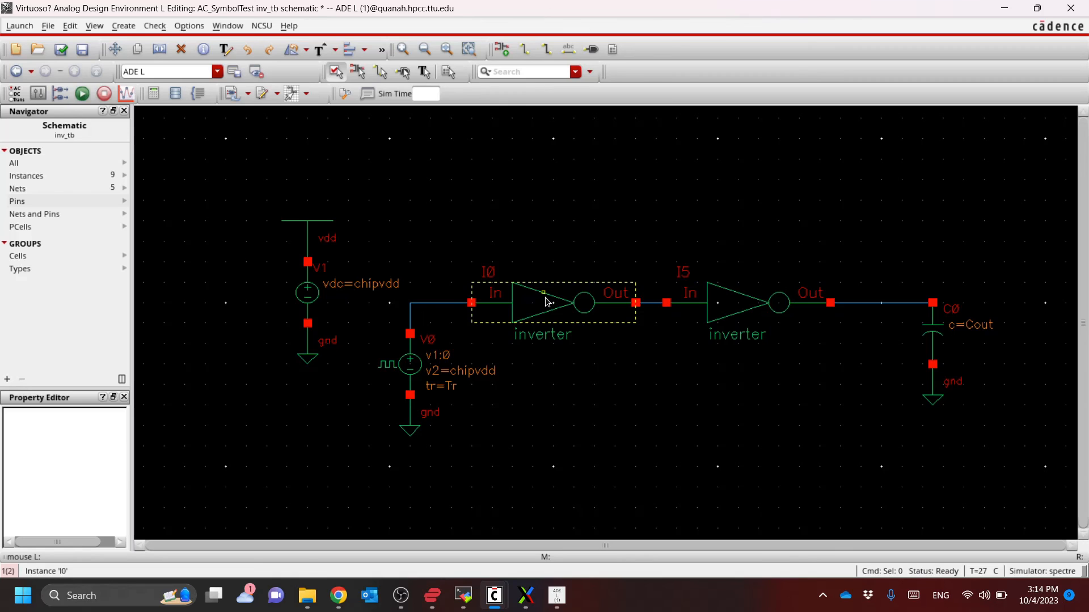
Return to the inv_tb schematic from ADE L, then check and save it
{"action": "key", "text": "alt+Tab"}
{"action": "key", "text": "alt+Tab"}
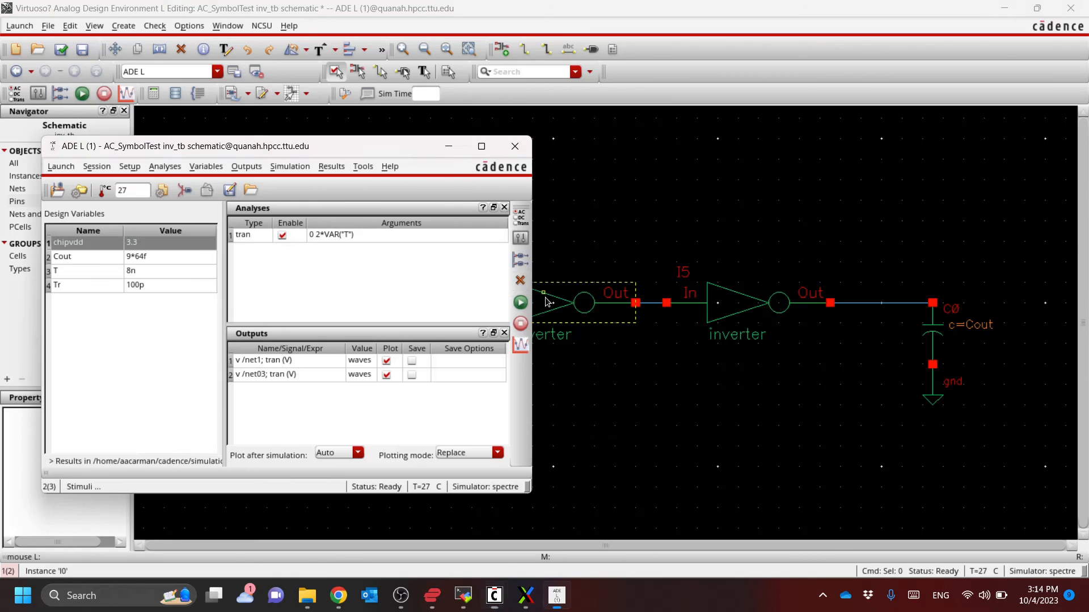
{"action": "left_click", "coordinate": [652, 12]}
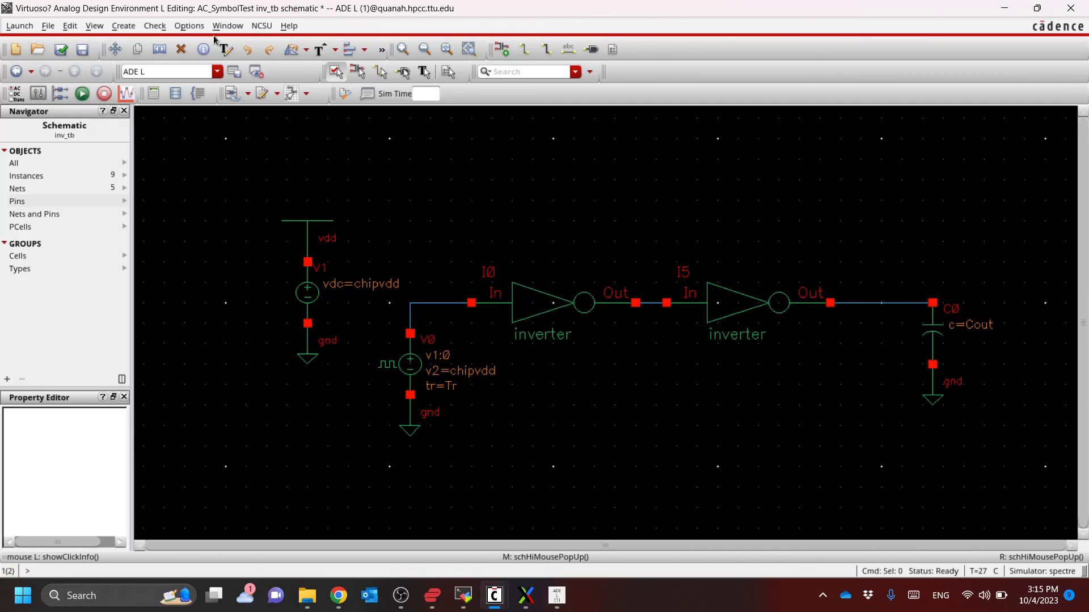
{"action": "left_click", "coordinate": [65, 48]}
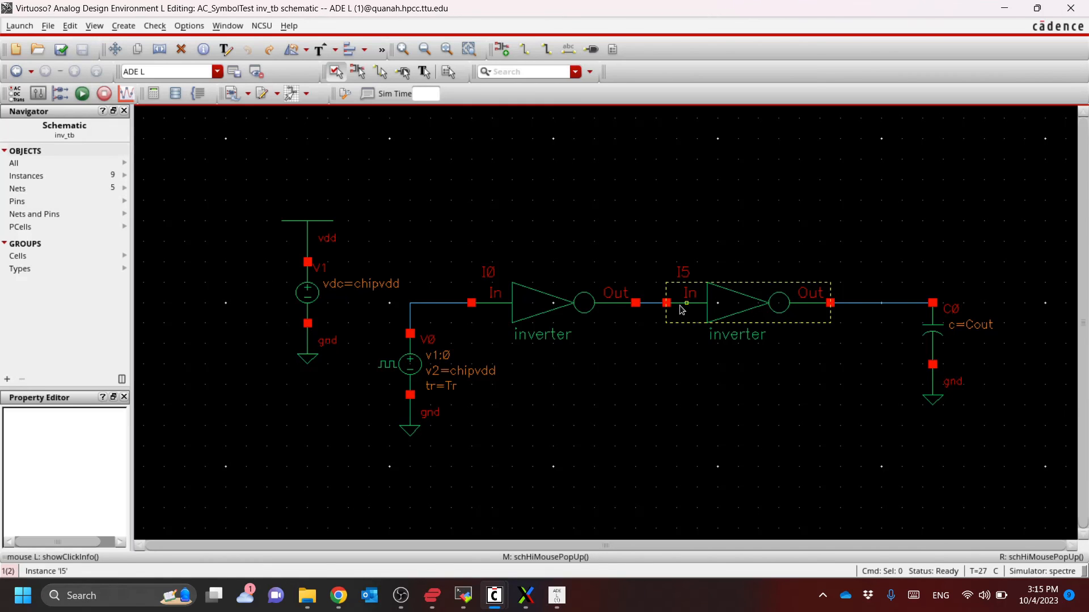
Display both the name and value of the f parameter on inverter I0 in the schematic, and clear the selection
{"action": "left_click", "coordinate": [553, 303]}
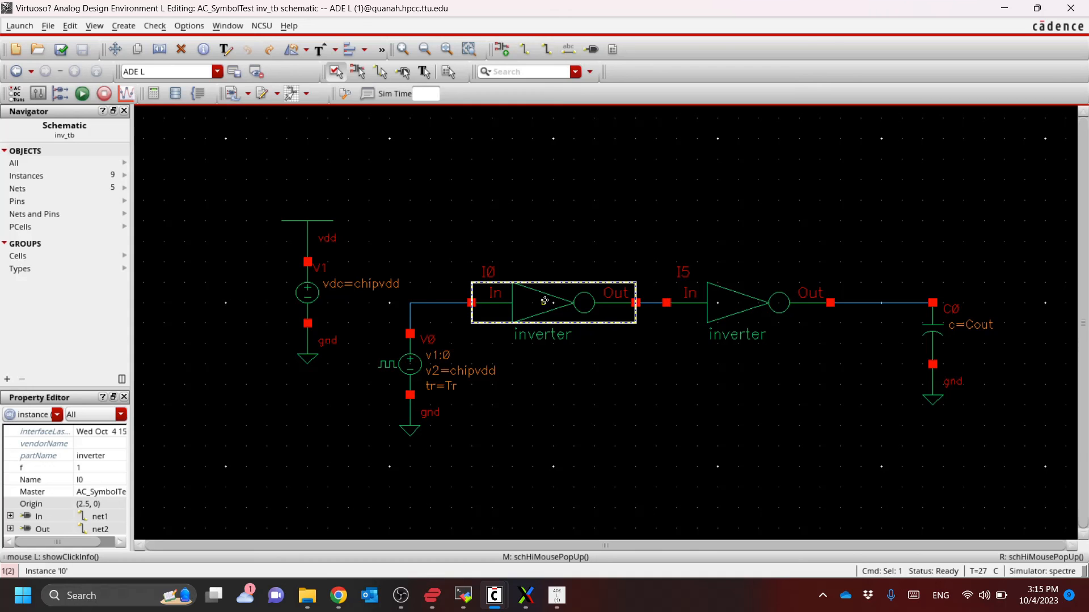
{"action": "key", "text": "q"}
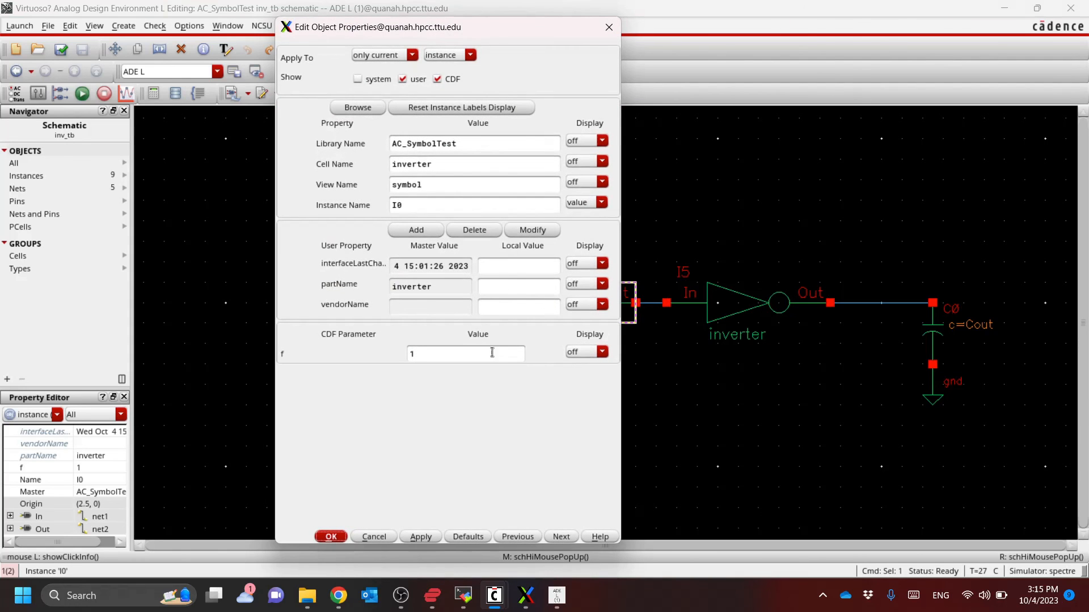
{"action": "left_click", "coordinate": [587, 352]}
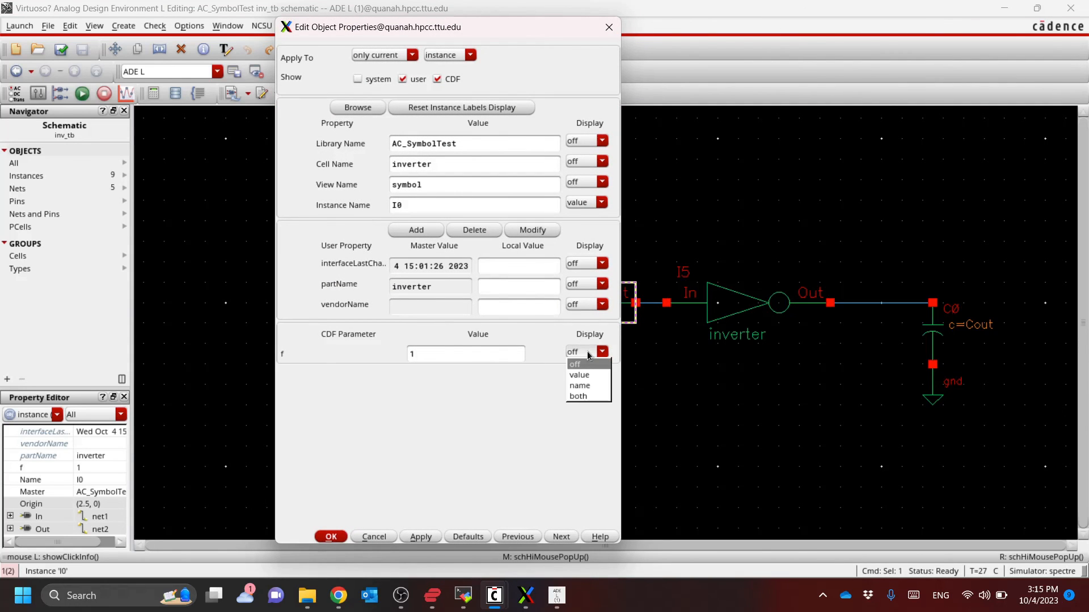
{"action": "left_click", "coordinate": [590, 396]}
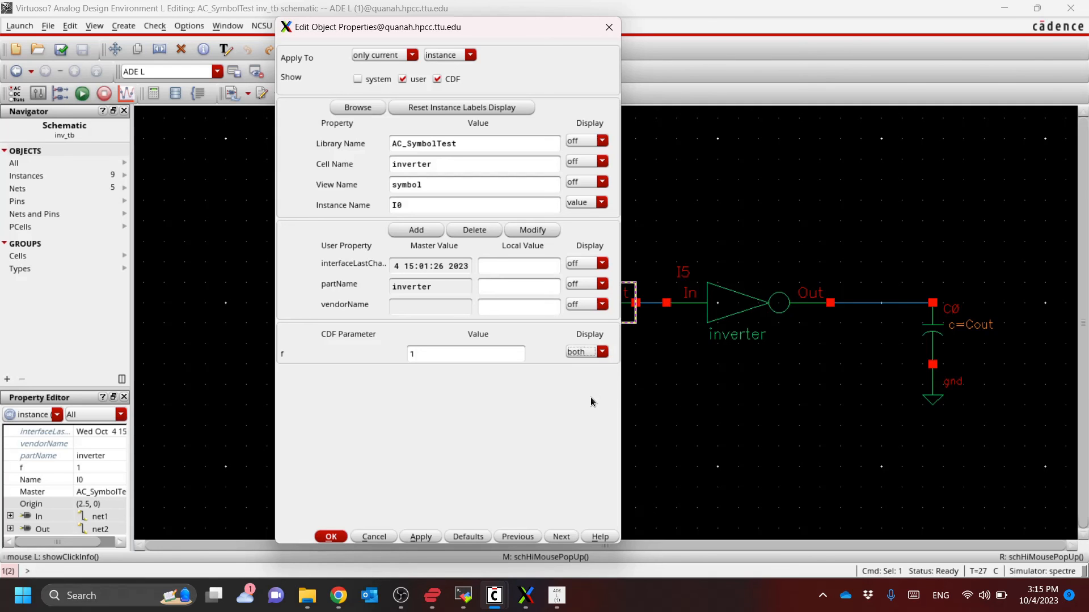
{"action": "left_click", "coordinate": [334, 539]}
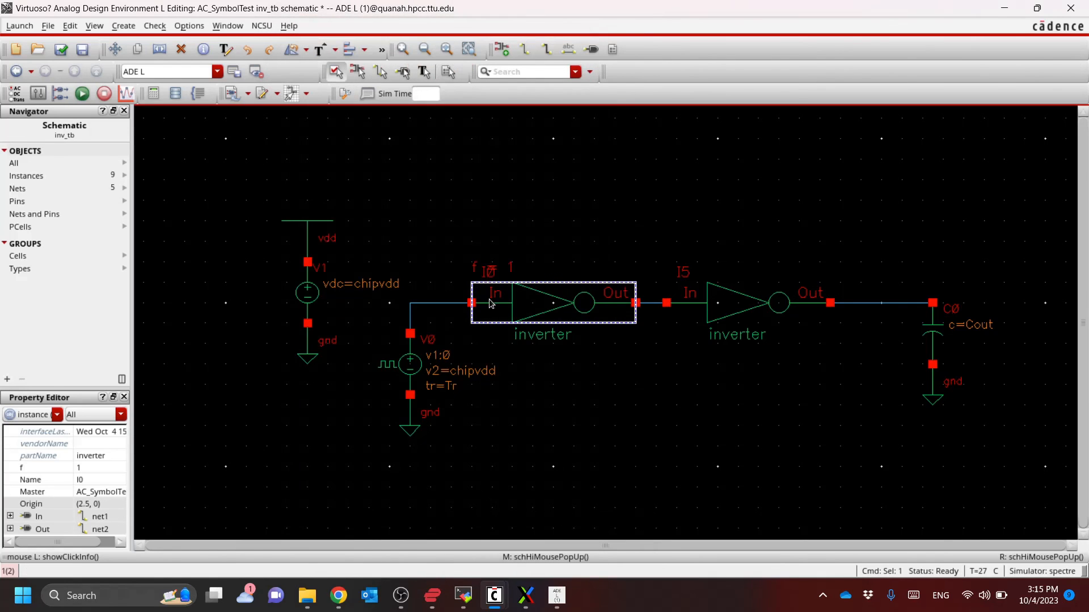
{"action": "scroll", "coordinate": [489, 298], "scroll_direction": "up", "scroll_amount": 4, "text": "ctrl"}
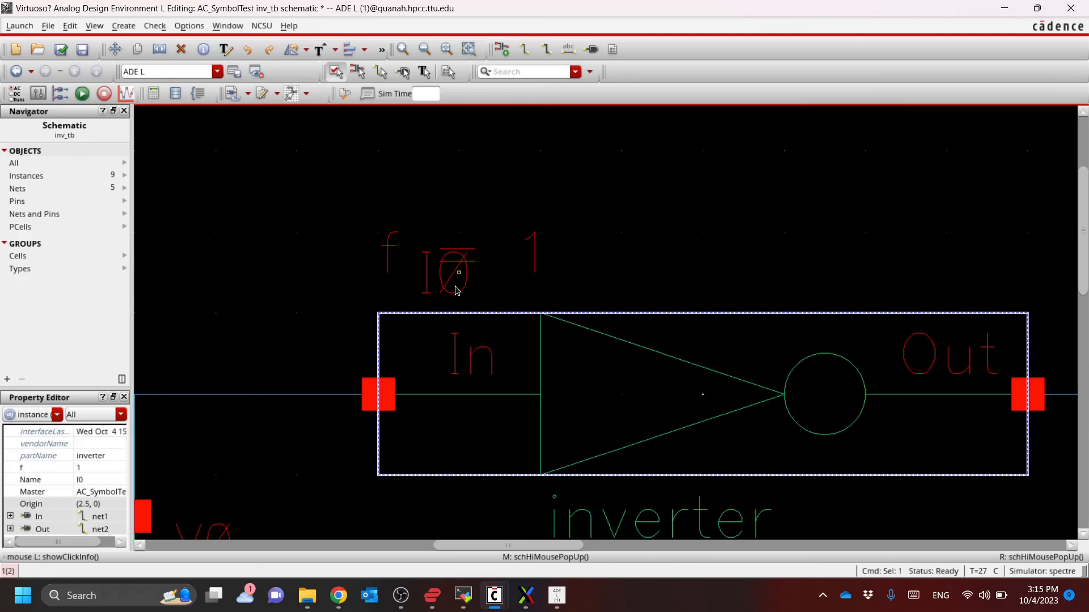
{"action": "left_click", "coordinate": [457, 290]}
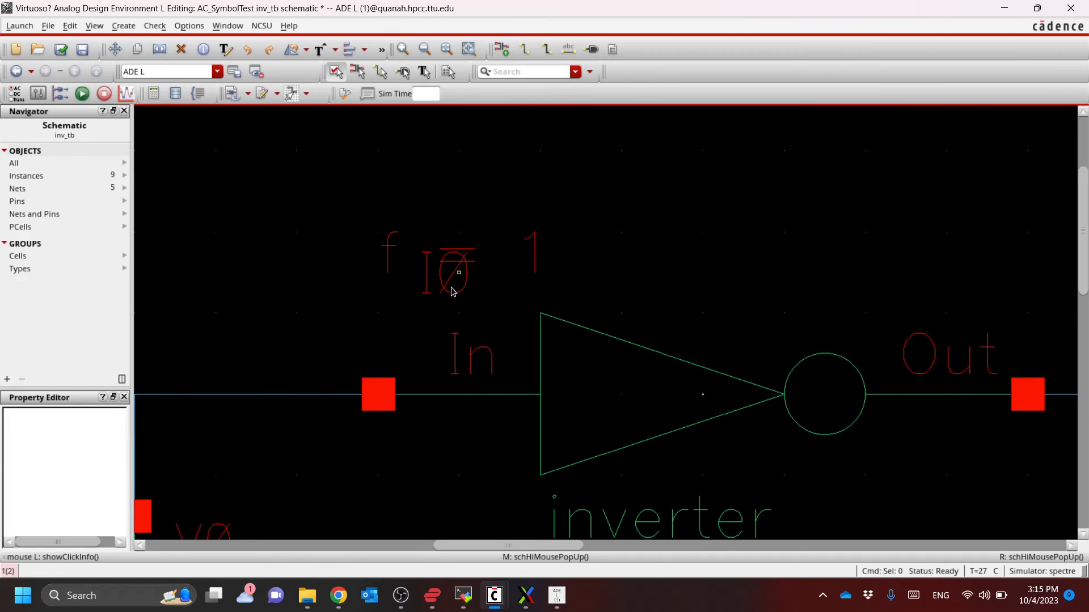
{"action": "scroll", "coordinate": [454, 292], "scroll_direction": "down", "scroll_amount": 4}
{"action": "scroll", "coordinate": [471, 293], "scroll_direction": "up", "scroll_amount": 2}
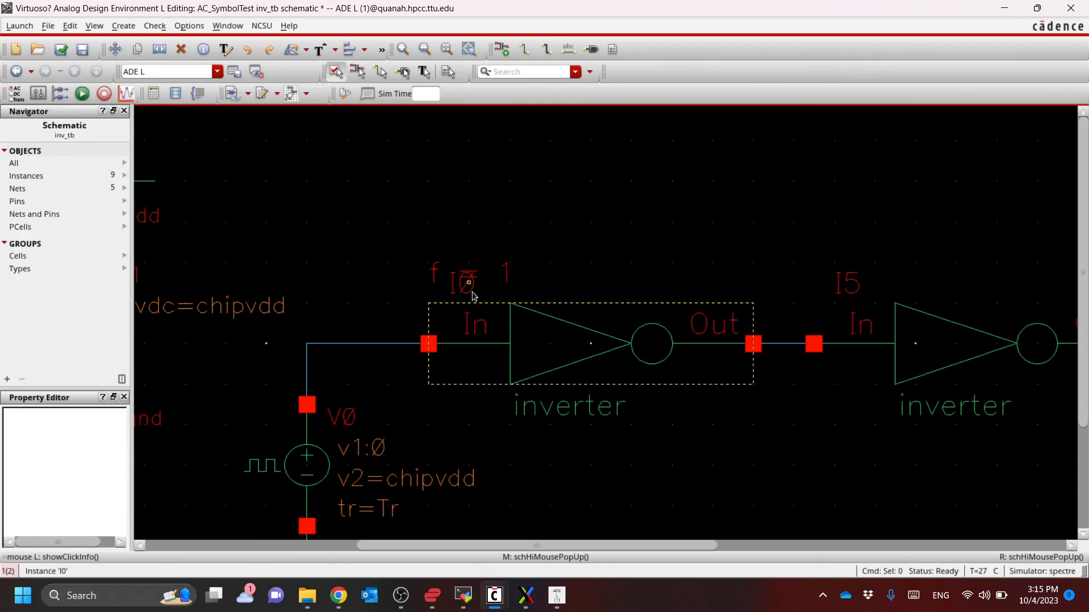
{"action": "scroll", "coordinate": [474, 286], "scroll_direction": "down", "scroll_amount": 2}
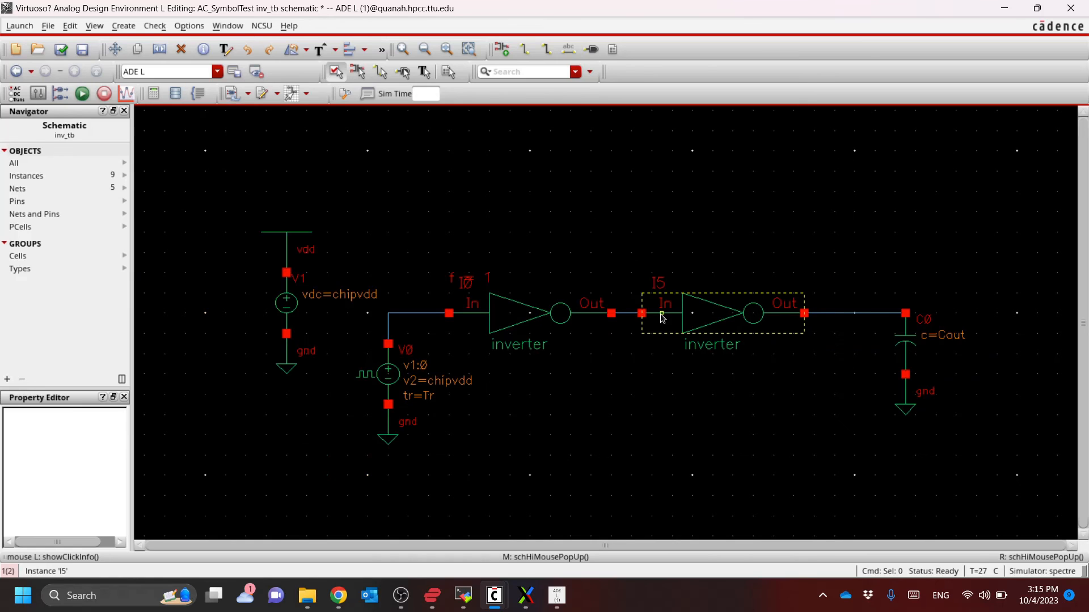
Set inverter I5's f parameter to 8, display both its name and value on the schematic, and deselect the inverter
{"action": "left_click", "coordinate": [720, 317]}
{"action": "key", "text": "q"}
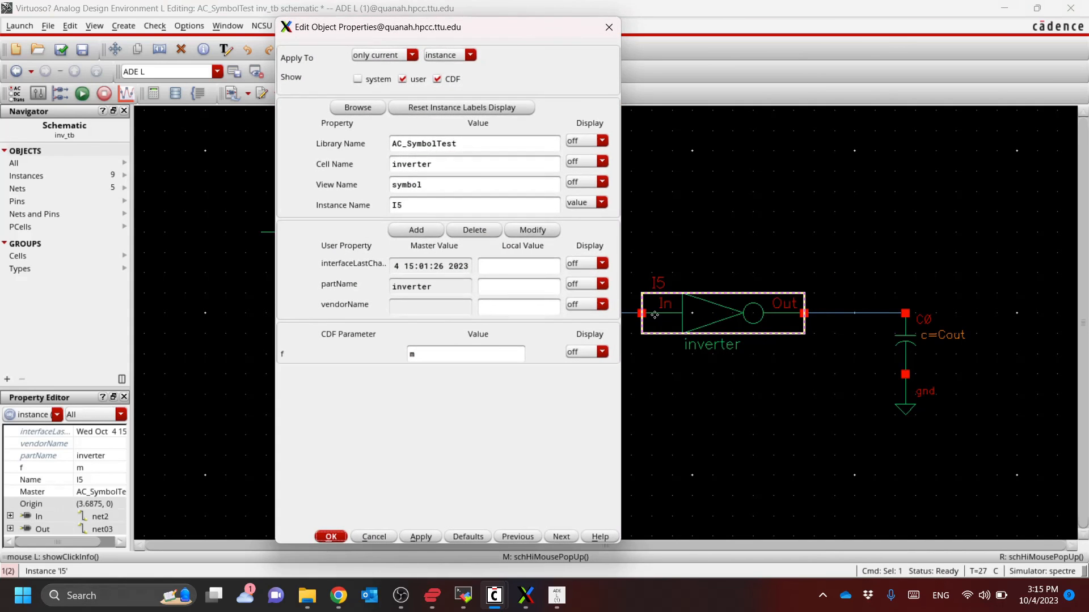
{"action": "double_click", "coordinate": [464, 351]}
{"action": "type", "text": "8"}
{"action": "key", "text": "Tab"}
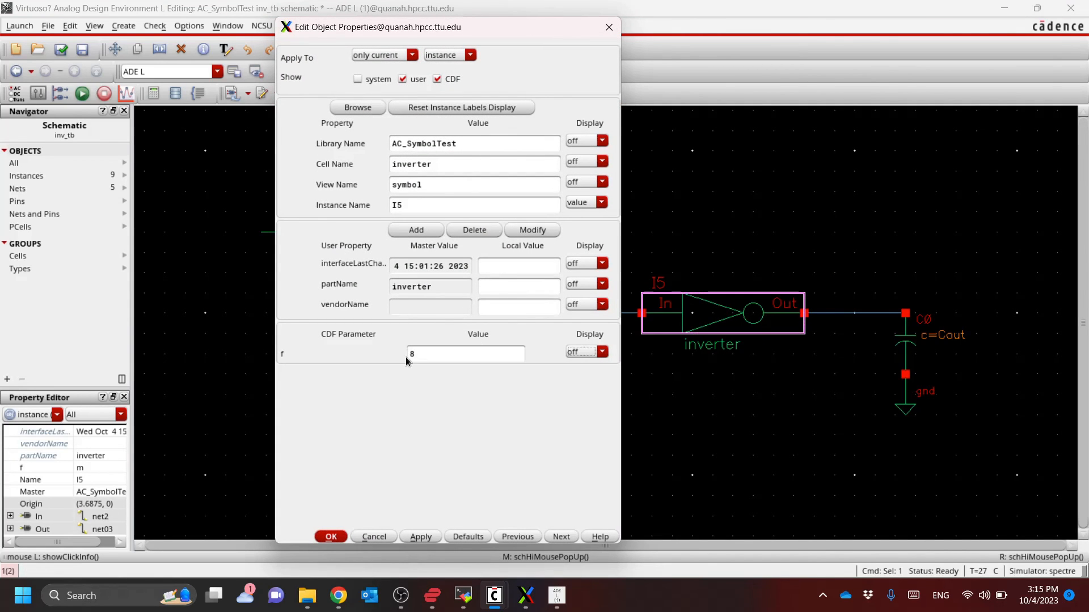
{"action": "left_click", "coordinate": [421, 537]}
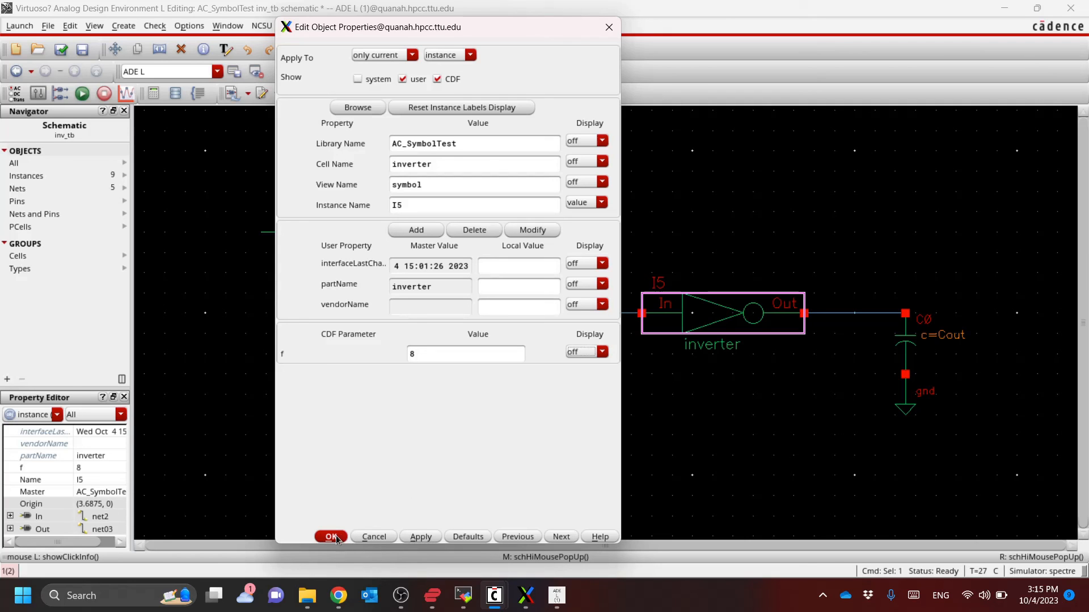
{"action": "left_click", "coordinate": [602, 352]}
{"action": "left_click", "coordinate": [588, 396]}
{"action": "left_click", "coordinate": [331, 536]}
{"action": "left_click", "coordinate": [706, 419]}
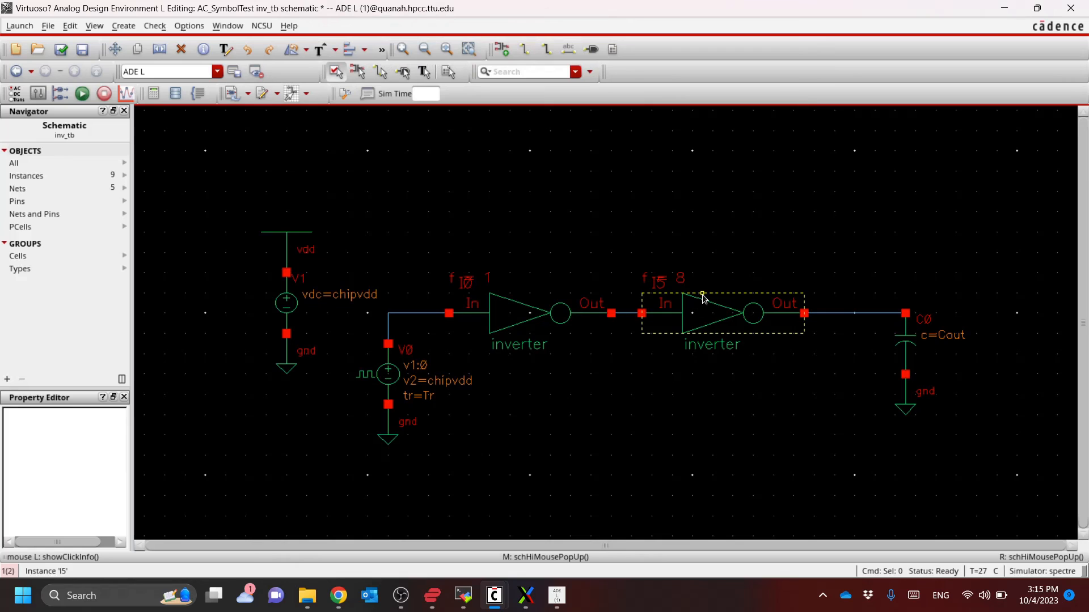